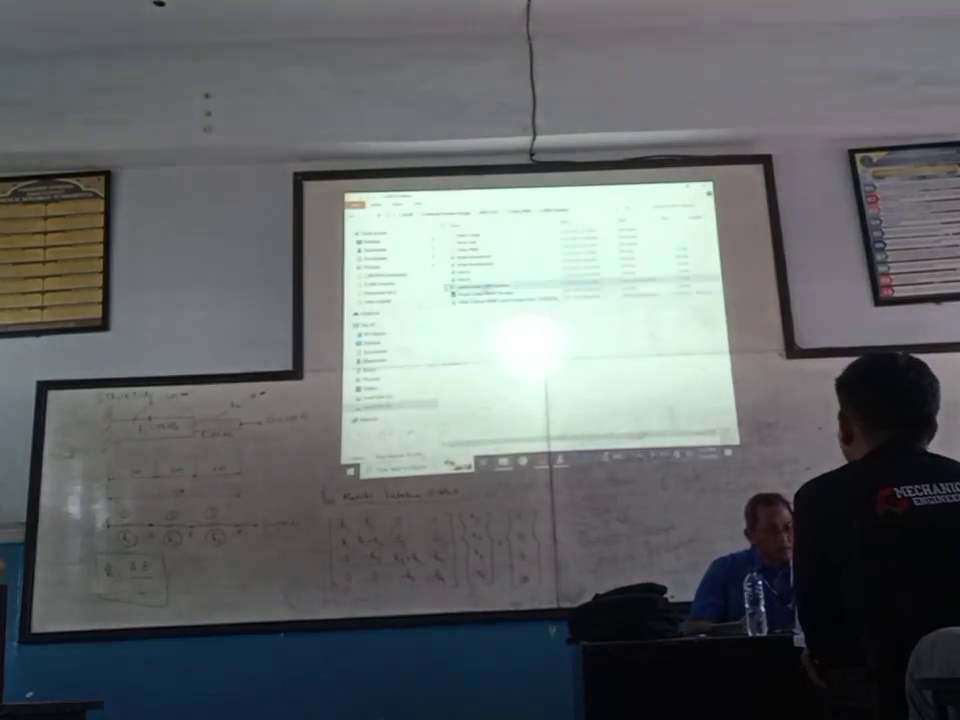
Step: Open the perhitungan MEH Struktur1 workbook and add a new worksheet named "A pagi"
{"action": "double_click", "coordinate": [354, 259]}
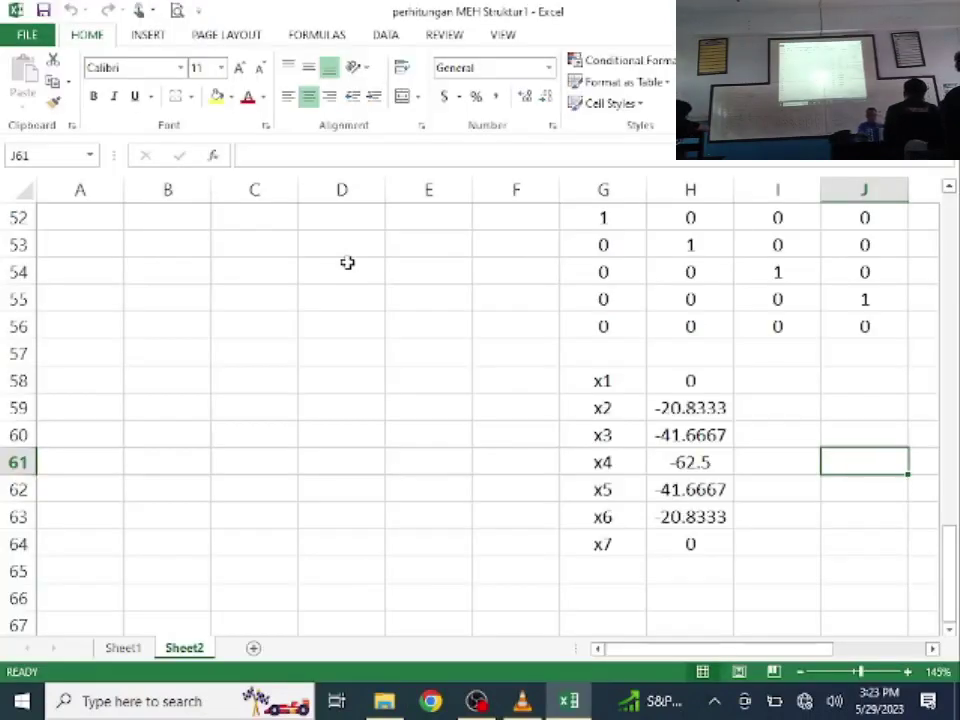
{"action": "left_click", "coordinate": [253, 648]}
{"action": "double_click", "coordinate": [245, 648]}
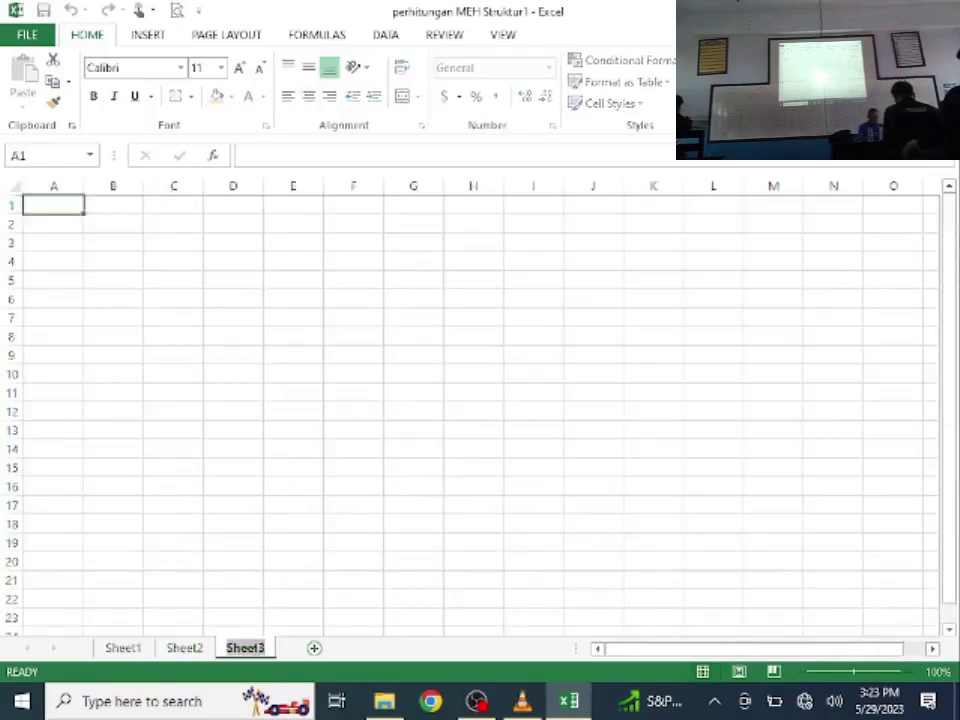
{"action": "type", "text": "A pagi"}
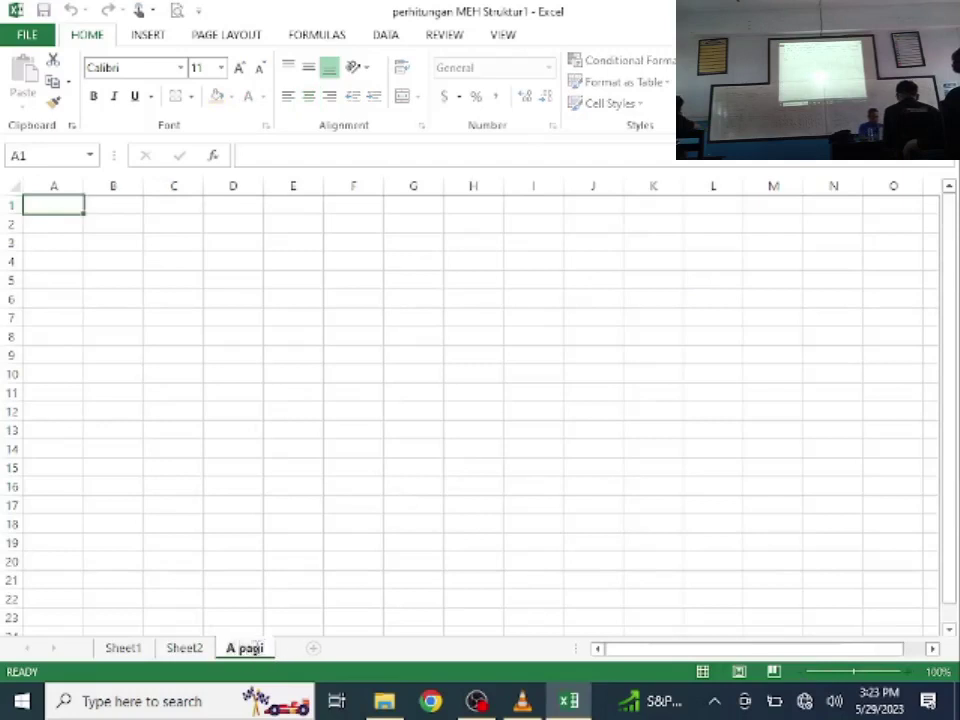
{"action": "key", "text": "Return"}
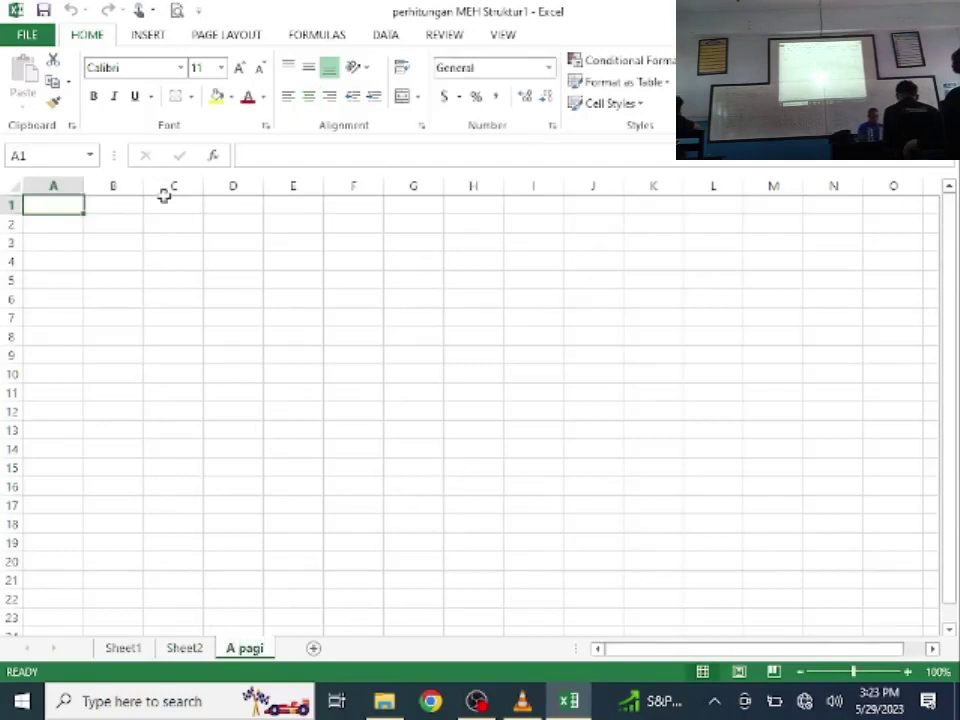
Step: Enter the first cross-section area in row 2 from column B: label A1, value 200, unit mm2
{"action": "left_click", "coordinate": [96, 224]}
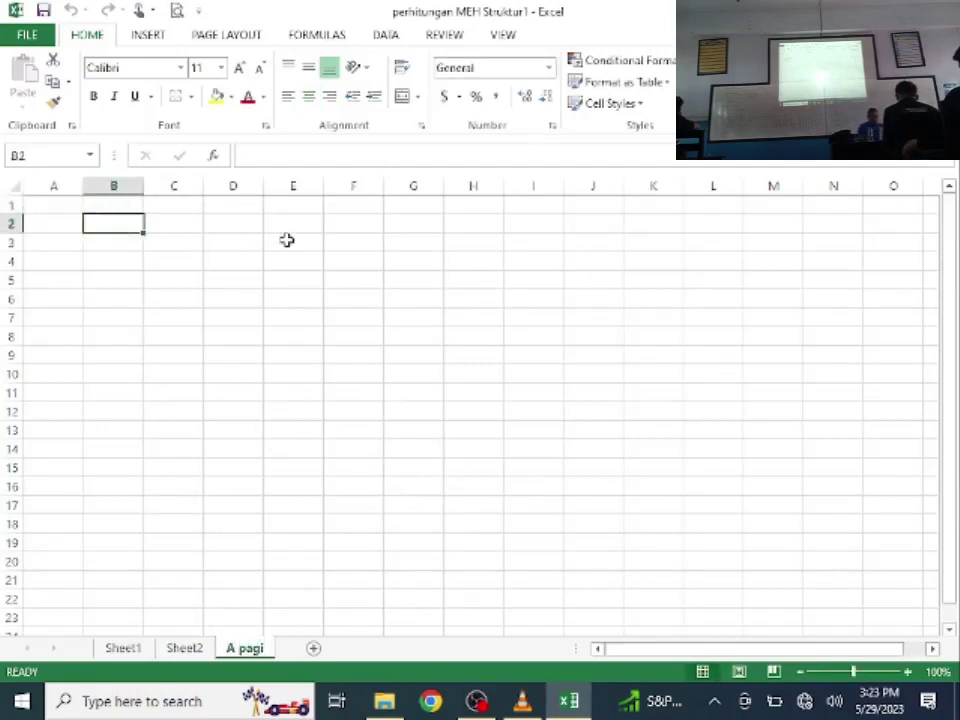
{"action": "type", "text": "A1"}
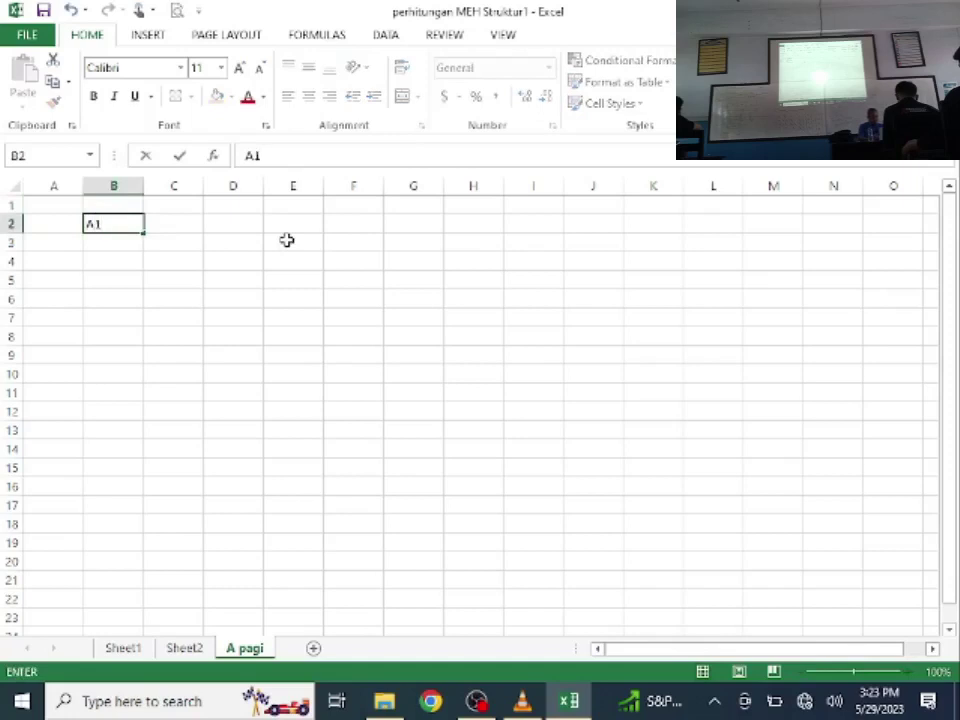
{"action": "key", "text": "Tab"}
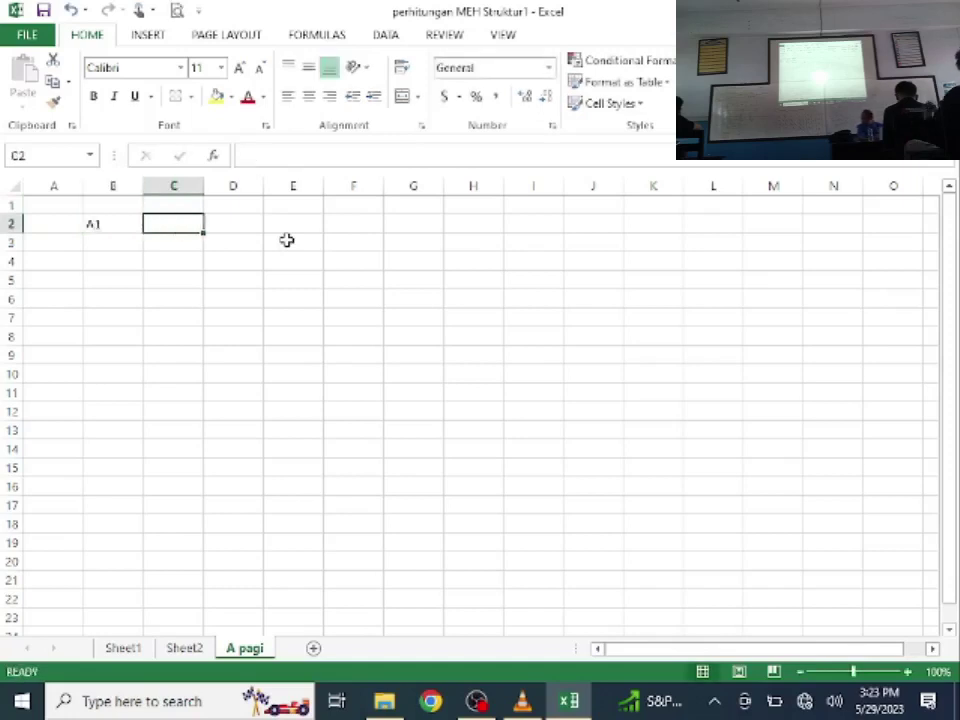
{"action": "type", "text": "200"}
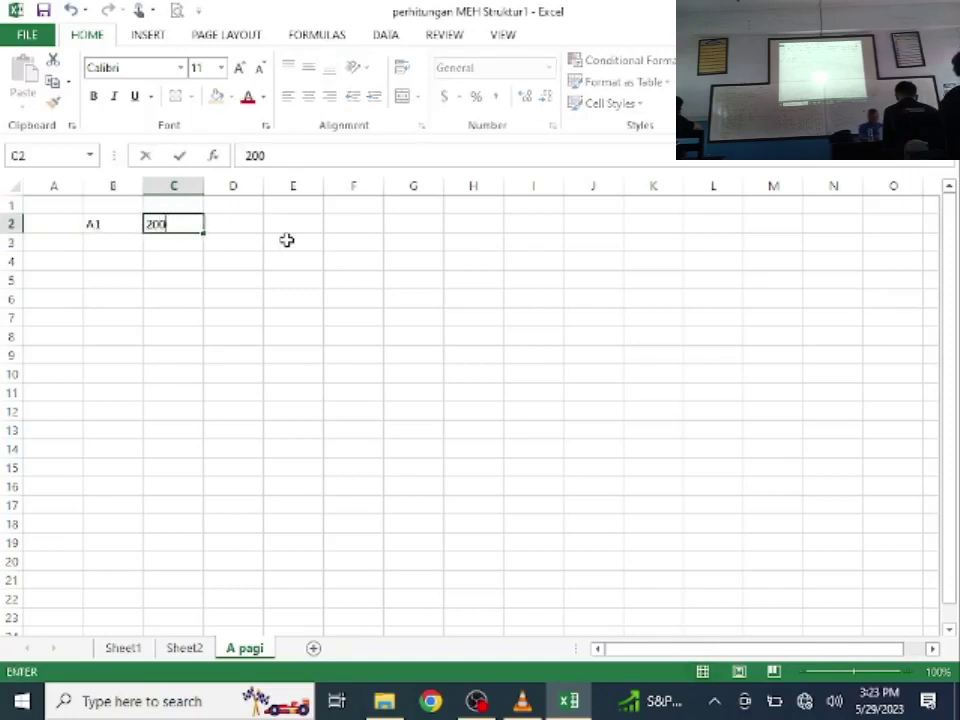
{"action": "key", "text": "Tab"}
{"action": "type", "text": "mm2"}
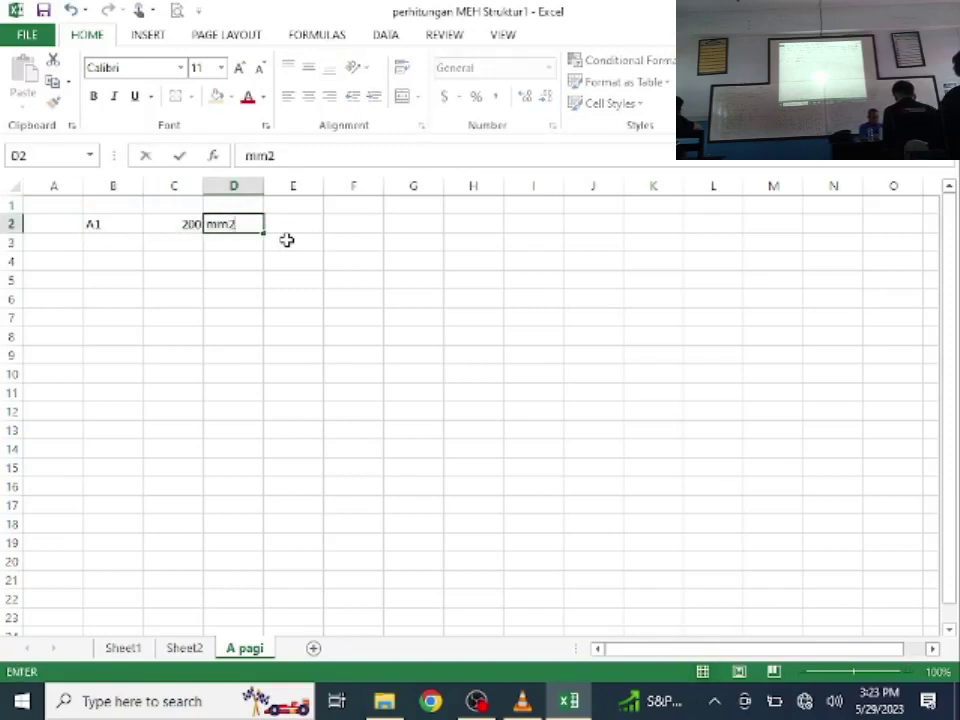
{"action": "key", "text": "Return"}
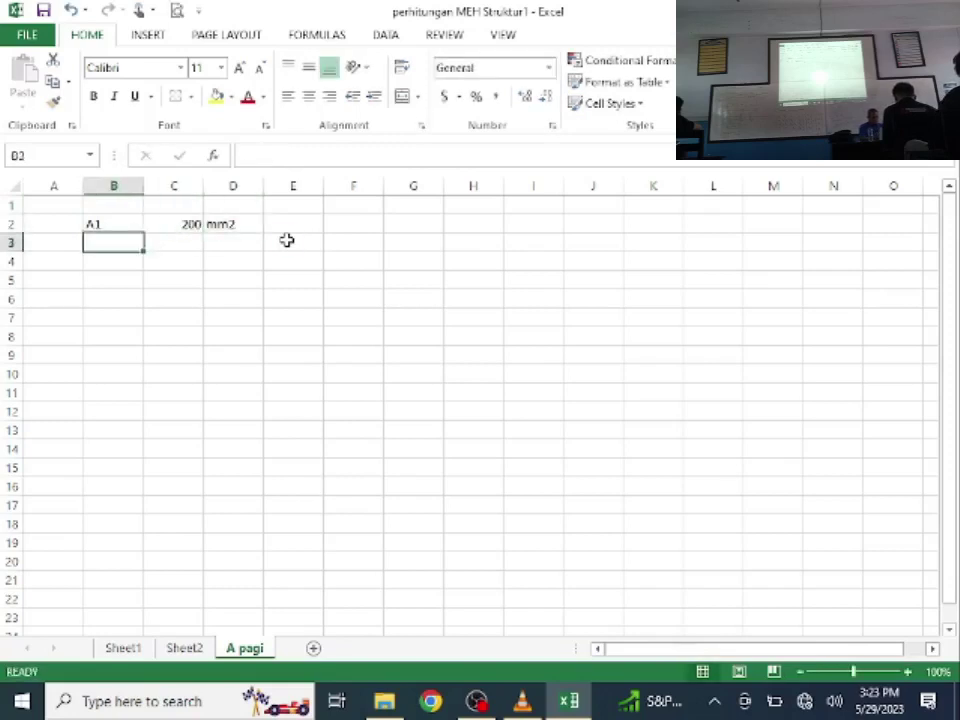
Step: Enter the second cross-section area in row 3 from column B: label A2, value 100, unit mm2
{"action": "type", "text": "A2"}
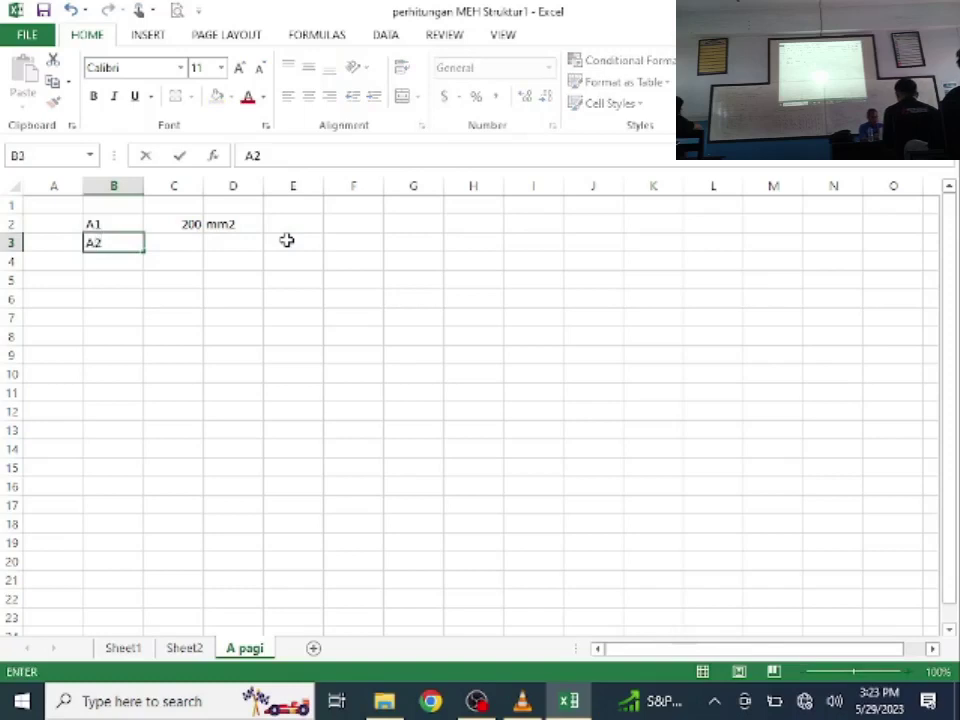
{"action": "key", "text": "Tab"}
{"action": "type", "text": "100"}
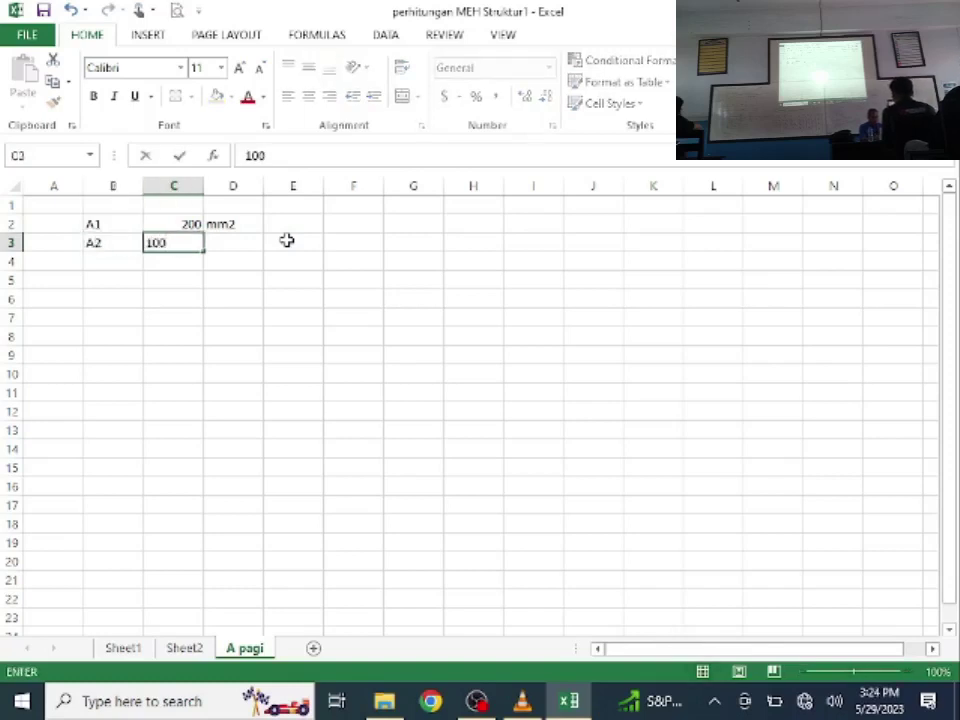
{"action": "key", "text": "Tab"}
{"action": "type", "text": "mm"}
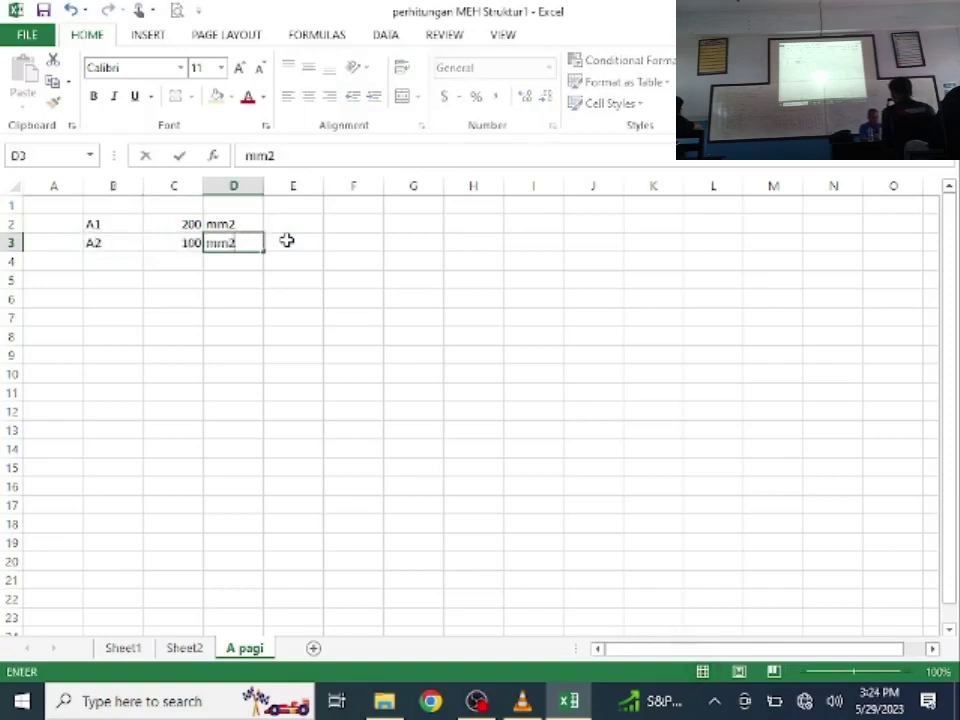
{"action": "key", "text": "Return"}
Step: Enter the first elastic modulus in row 4 from column B: label E1, value 100, unit MPa
{"action": "type", "text": "E1"}
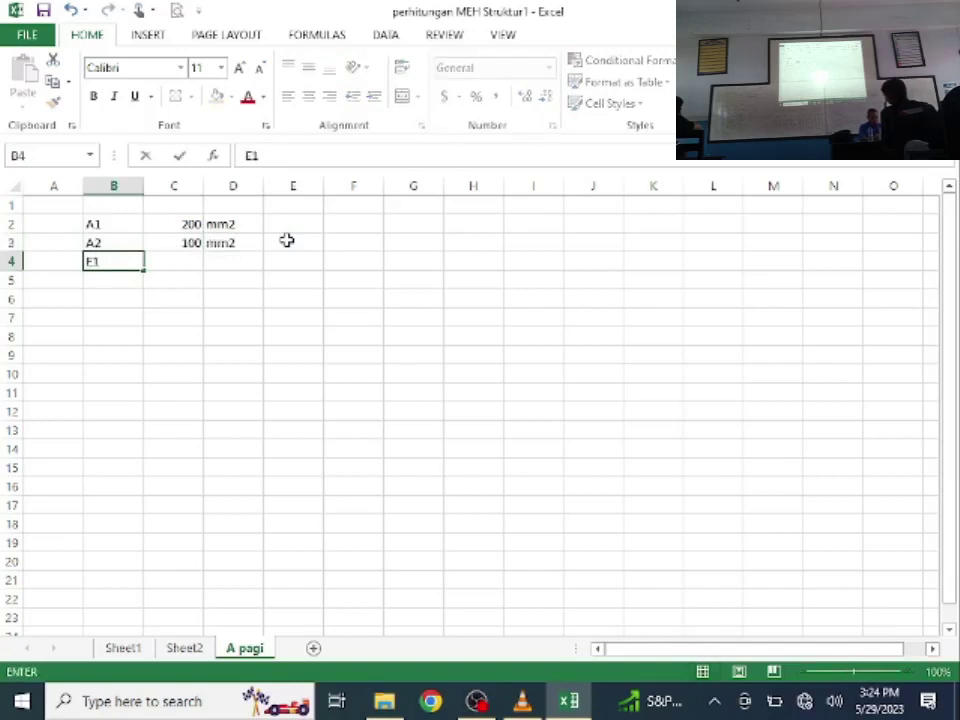
{"action": "key", "text": "Tab"}
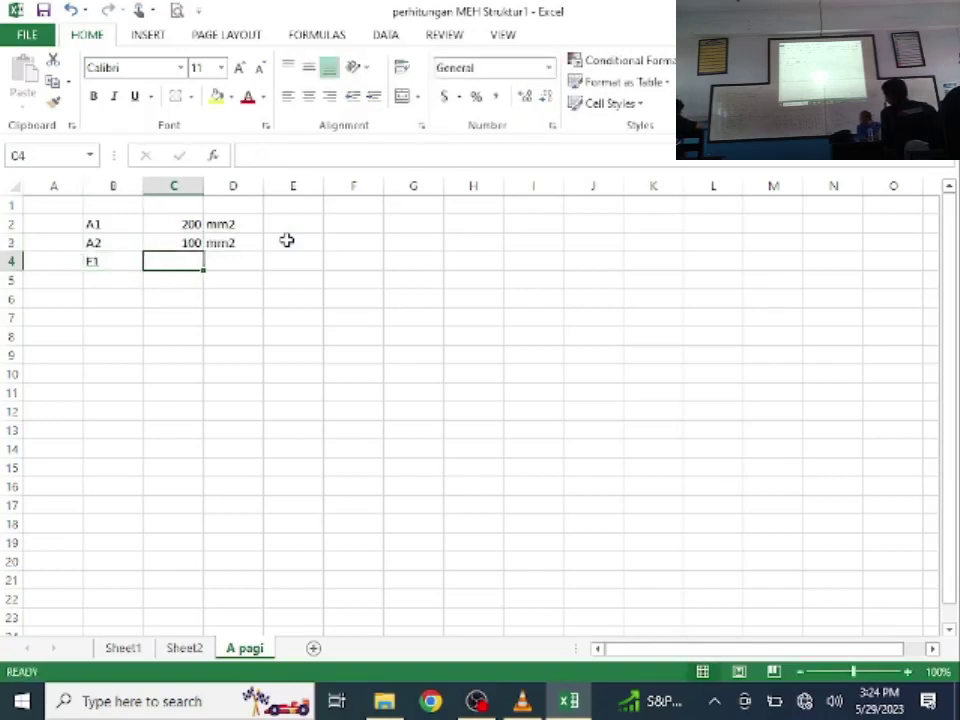
{"action": "type", "text": "100"}
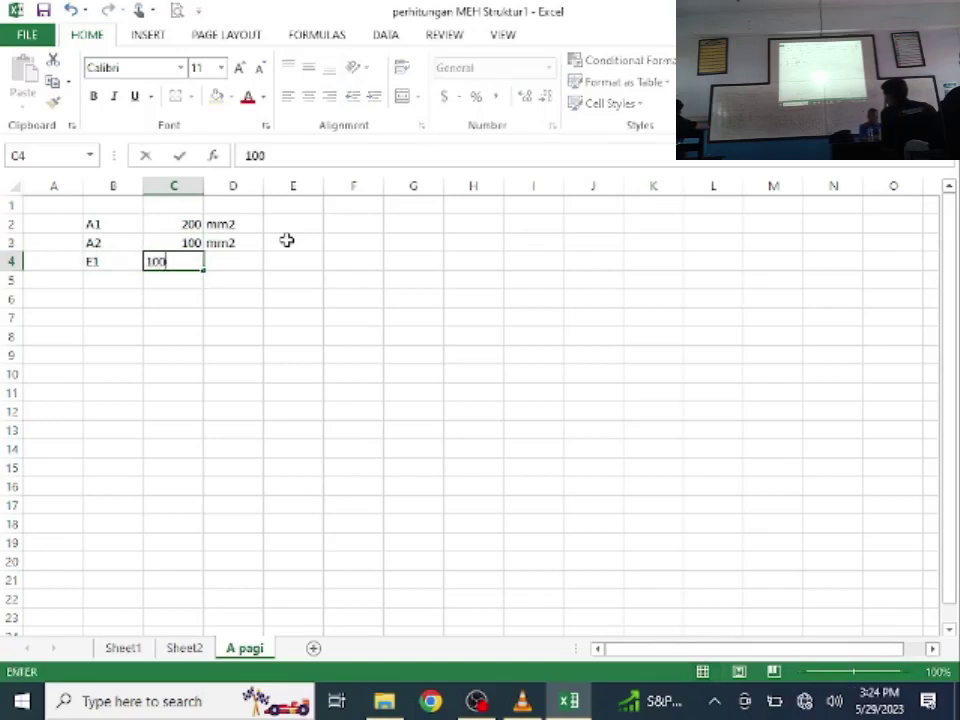
{"action": "key", "text": "Tab"}
{"action": "type", "text": "Mpa"}
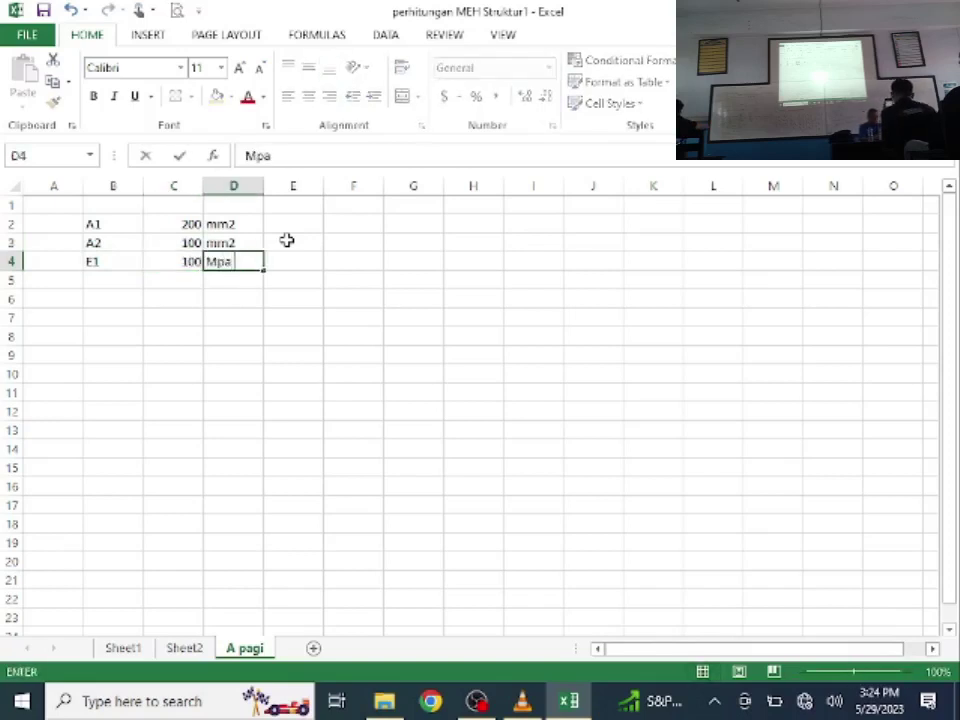
{"action": "key", "text": "BackSpace"}
{"action": "key", "text": "BackSpace"}
{"action": "type", "text": "Pa"}
{"action": "key", "text": "Return"}
Step: Enter the second elastic modulus in row 5 from column B: label E2, value 150, unit Mpa
{"action": "type", "text": "E2"}
{"action": "key", "text": "Tab"}
{"action": "type", "text": "15"}
{"action": "key", "text": "Tab"}
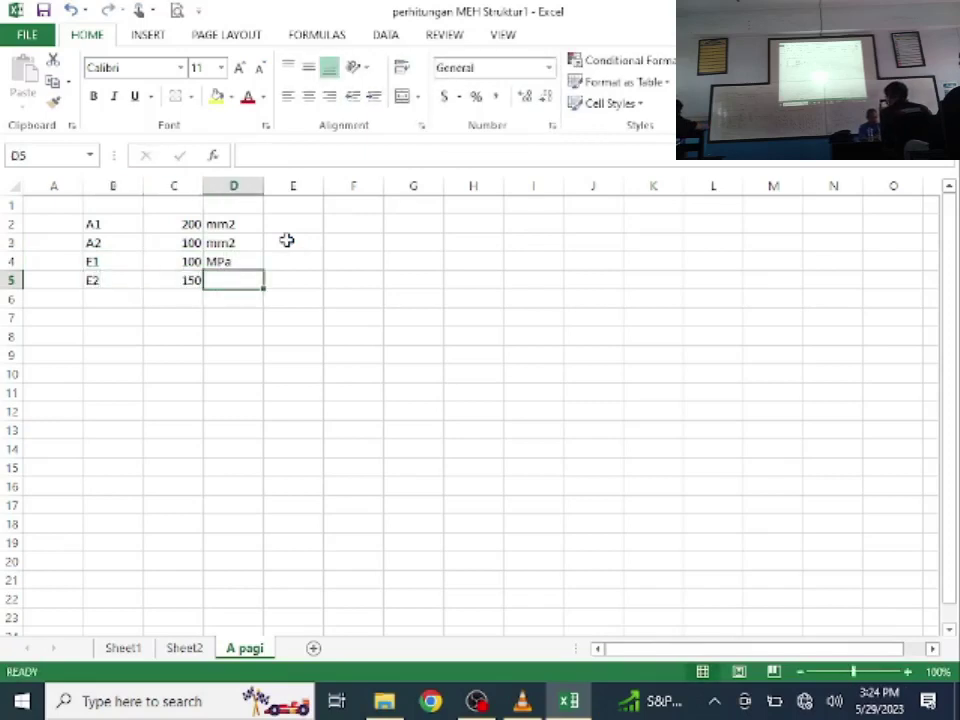
{"action": "type", "text": "MP"}
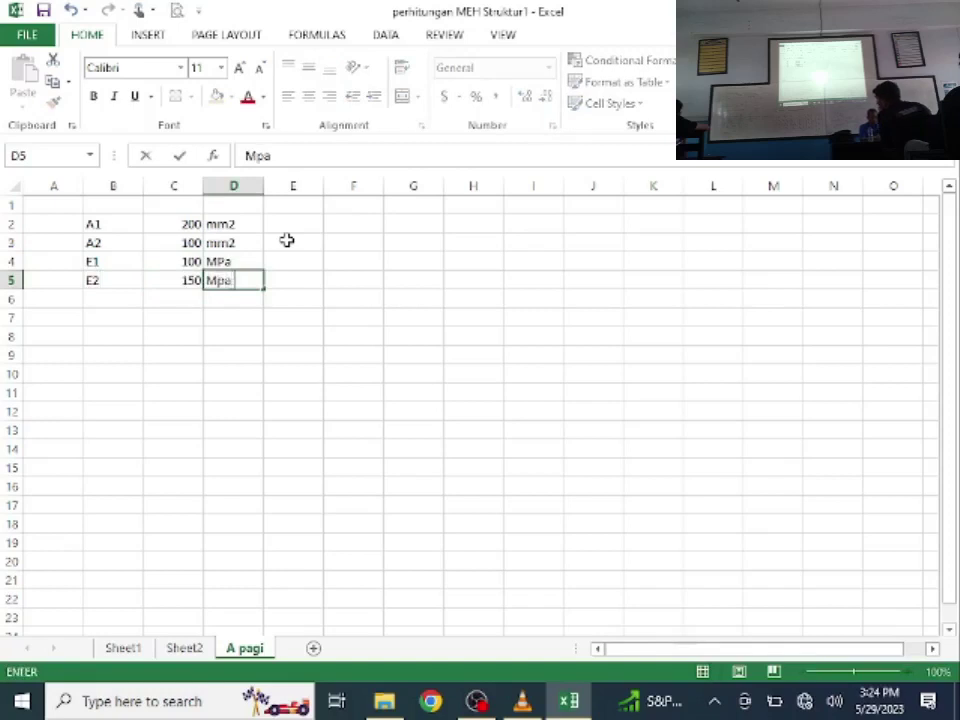
{"action": "key", "text": "Return"}
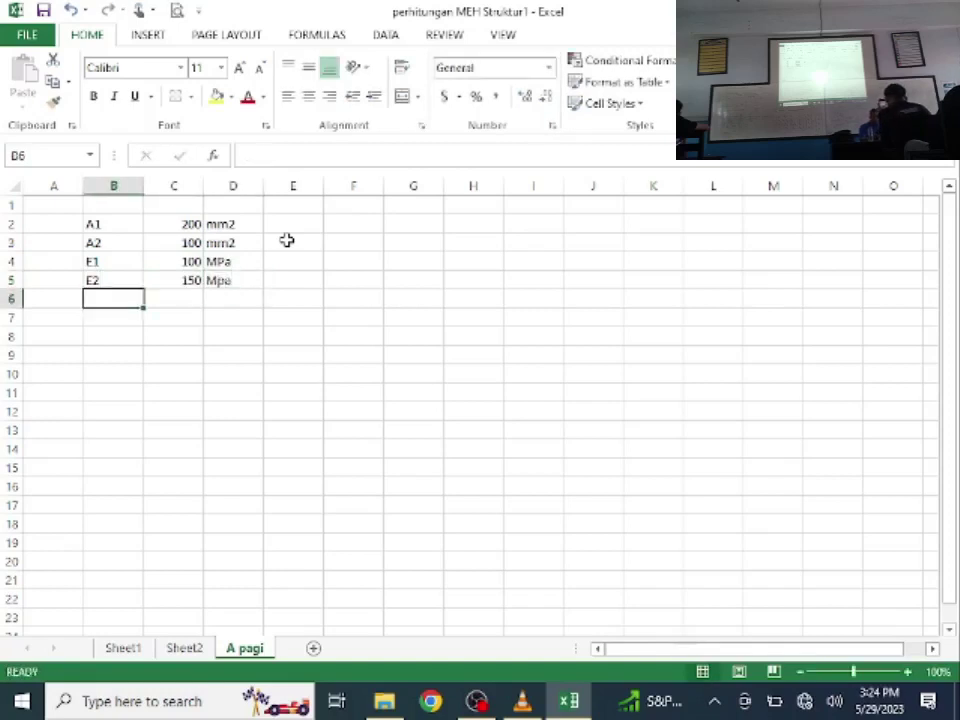
Step: Copy the MPa unit from cell D4 over the unit in cell D5
{"action": "left_click", "coordinate": [256, 258]}
{"action": "key", "text": "ctrl+c"}
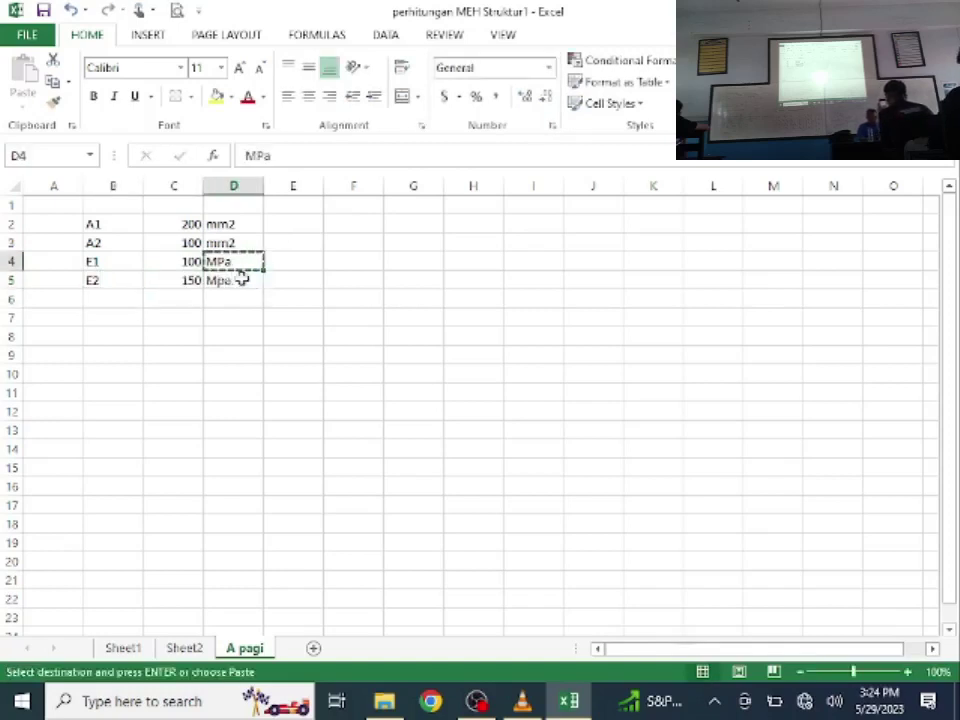
{"action": "left_click", "coordinate": [242, 276]}
{"action": "key", "text": "Return"}
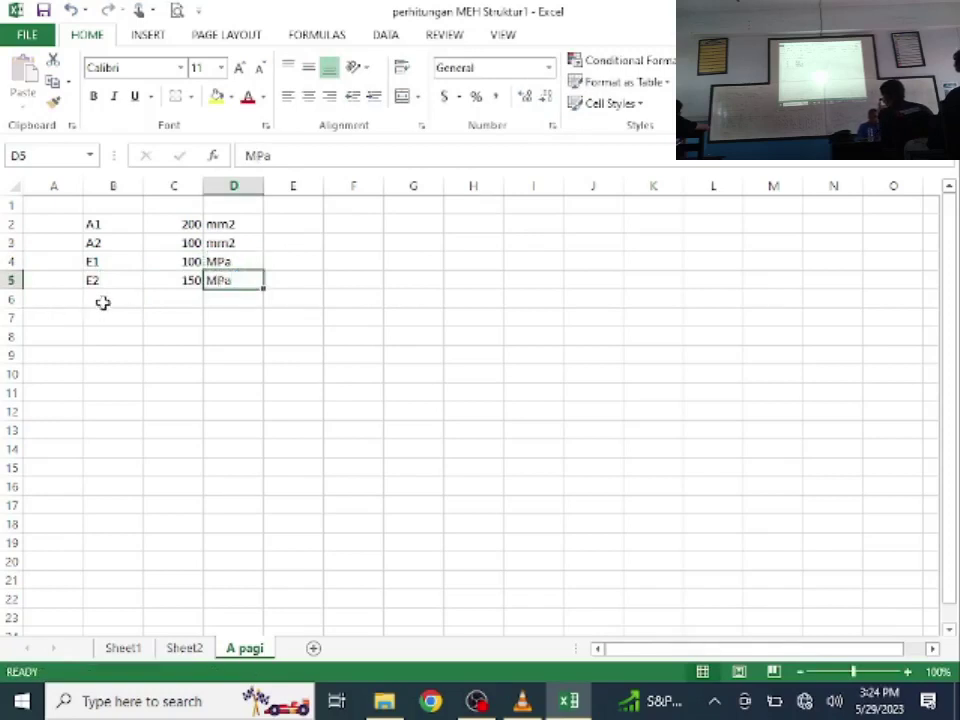
Step: Enter the element length in row 6 from column B: label L1=L2=L3, value 500, unit mm
{"action": "left_click", "coordinate": [103, 301]}
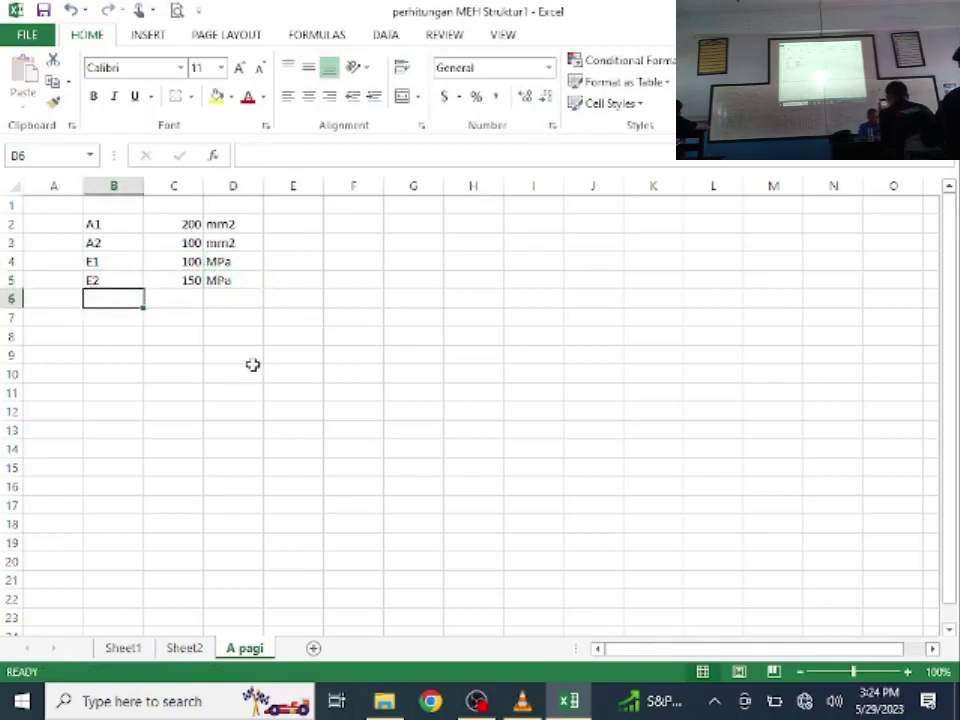
{"action": "type", "text": "L1=L2=L3"}
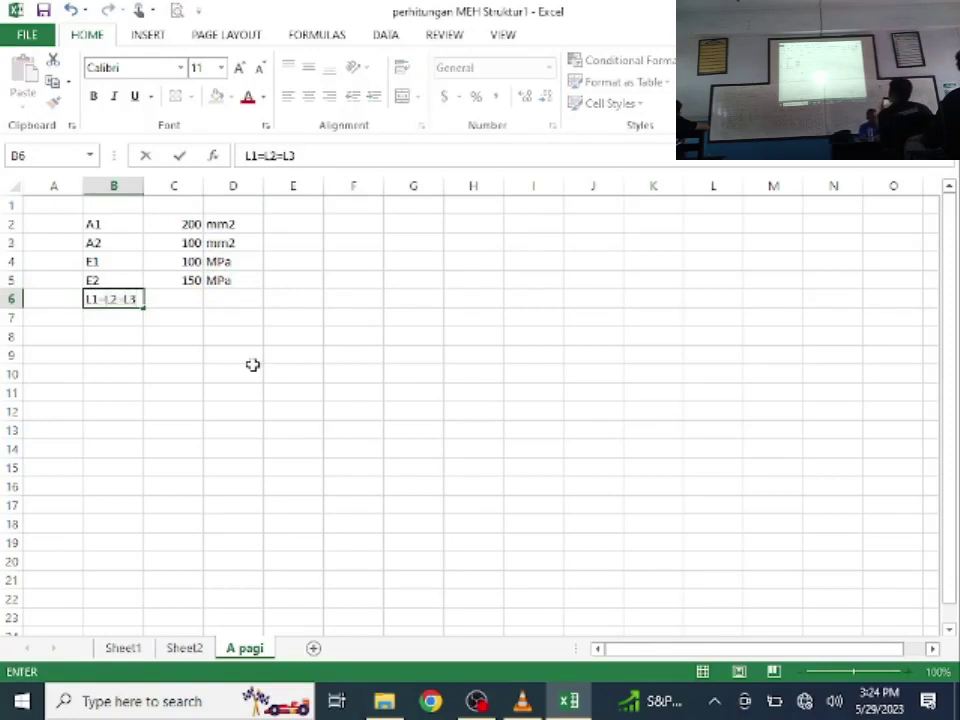
{"action": "key", "text": "Tab"}
{"action": "type", "text": "500"}
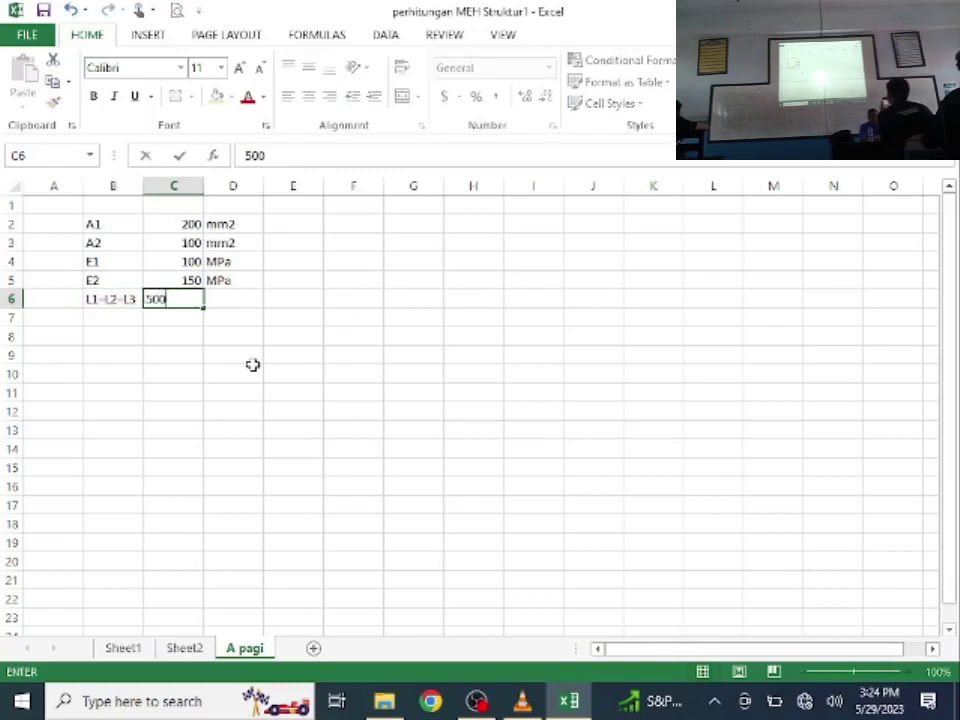
{"action": "key", "text": "Tab"}
{"action": "type", "text": "mm2"}
{"action": "key", "text": "BackSpace"}
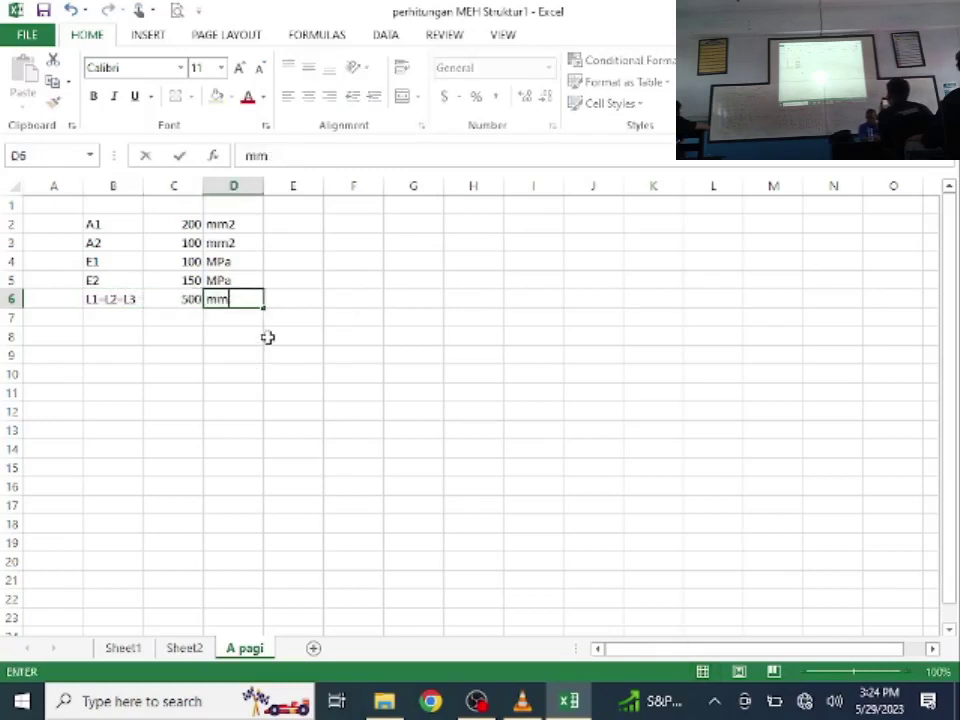
{"action": "key", "text": "Return"}
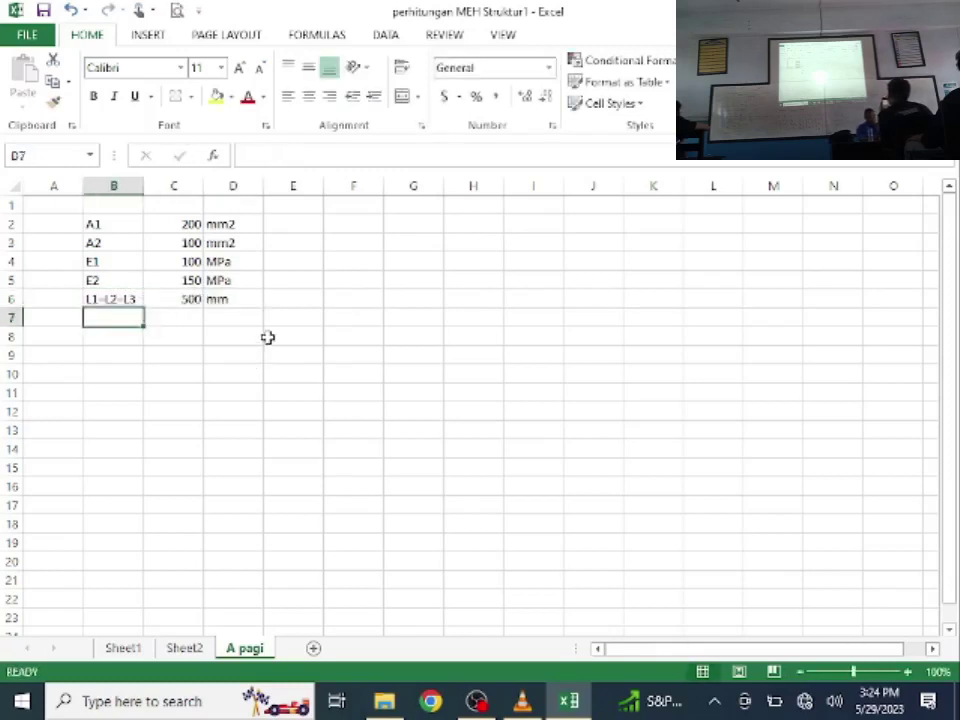
Step: Label cell B9 "k1 =" and enter the formula =C2*C6 in cell C9
{"action": "left_click", "coordinate": [120, 370]}
{"action": "left_click", "coordinate": [120, 347]}
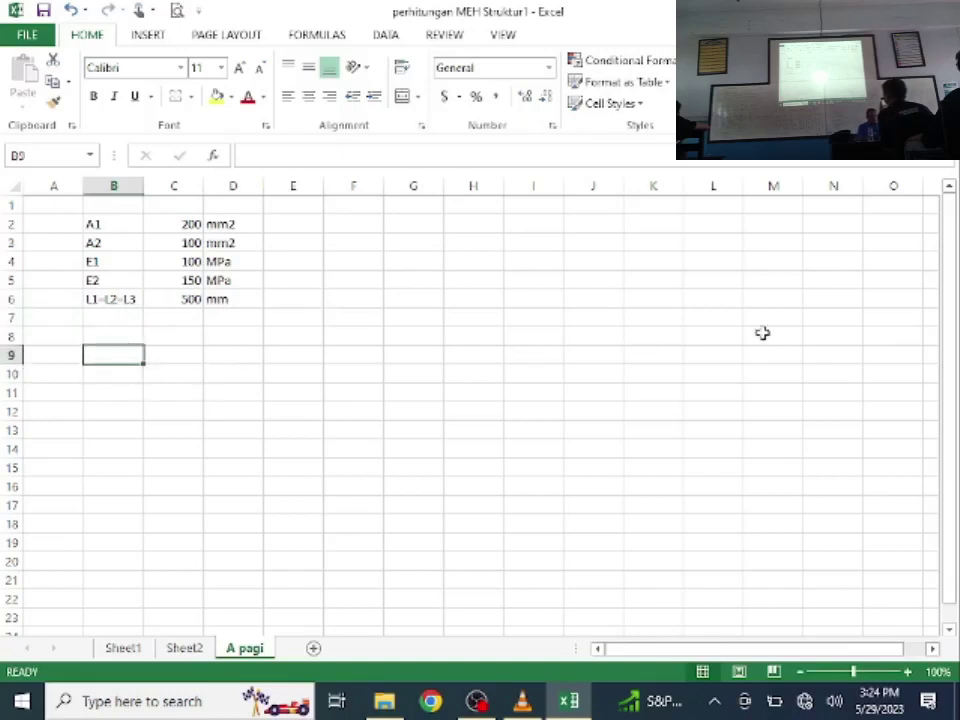
{"action": "type", "text": "k1 ="}
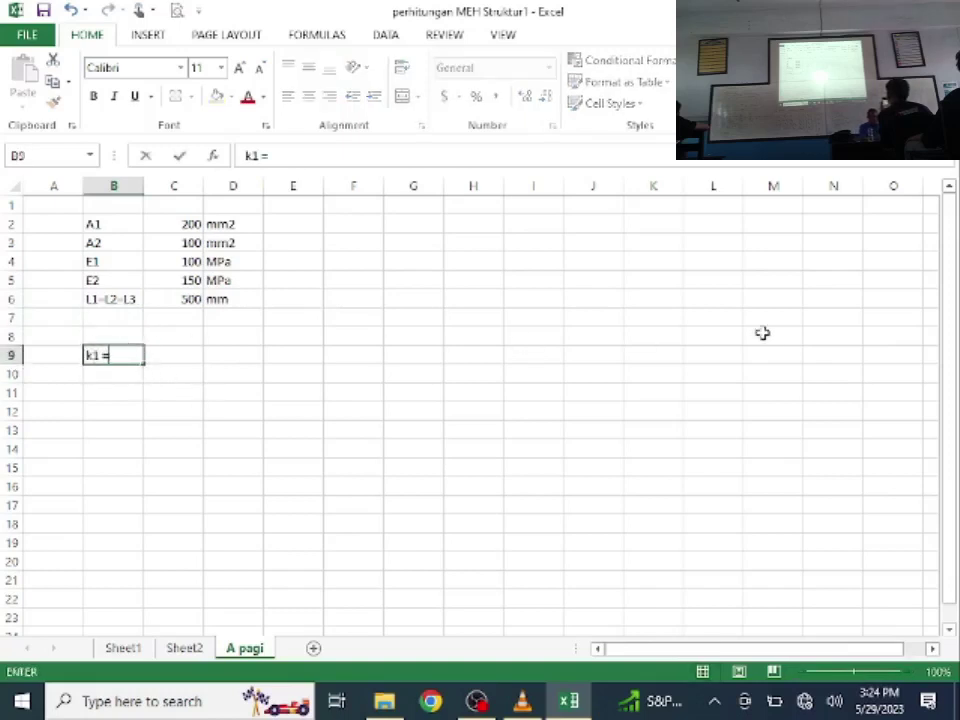
{"action": "key", "text": "Tab"}
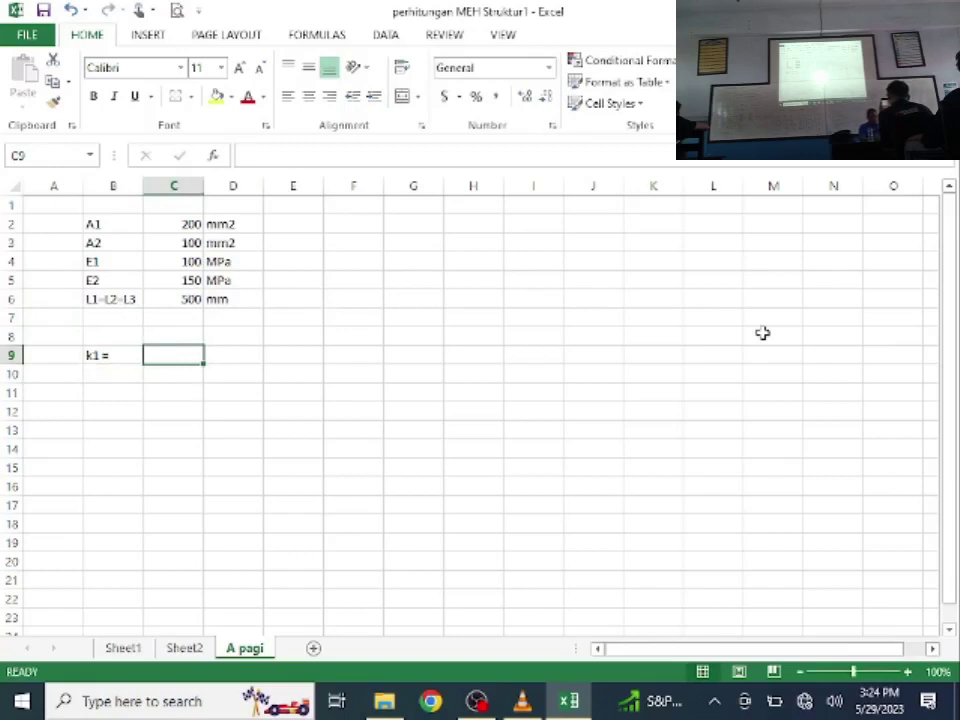
{"action": "type", "text": "="}
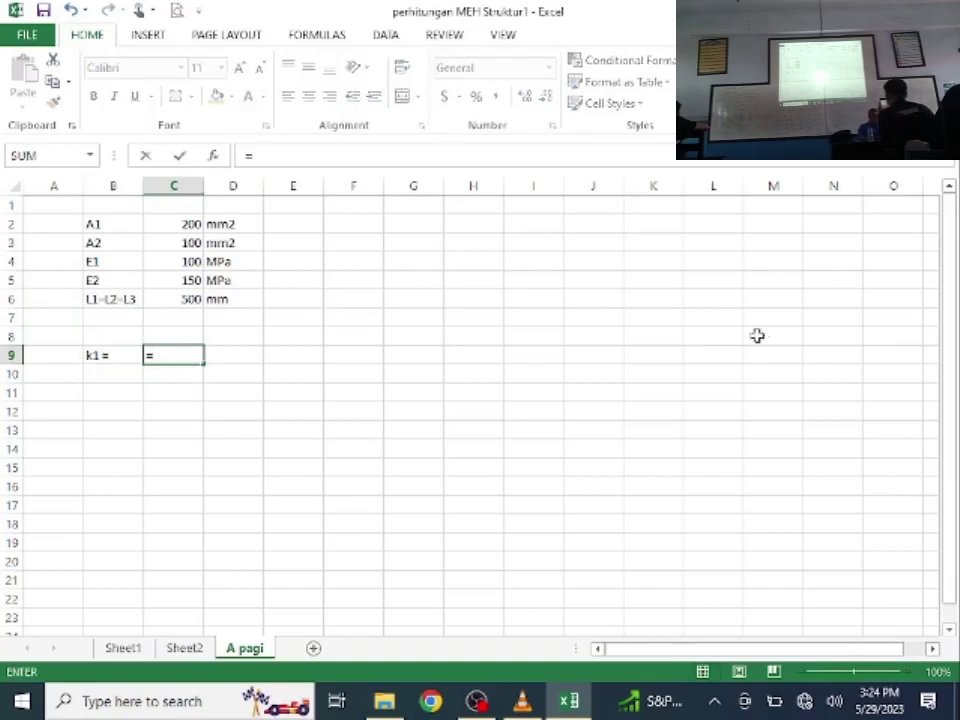
{"action": "left_click", "coordinate": [174, 221]}
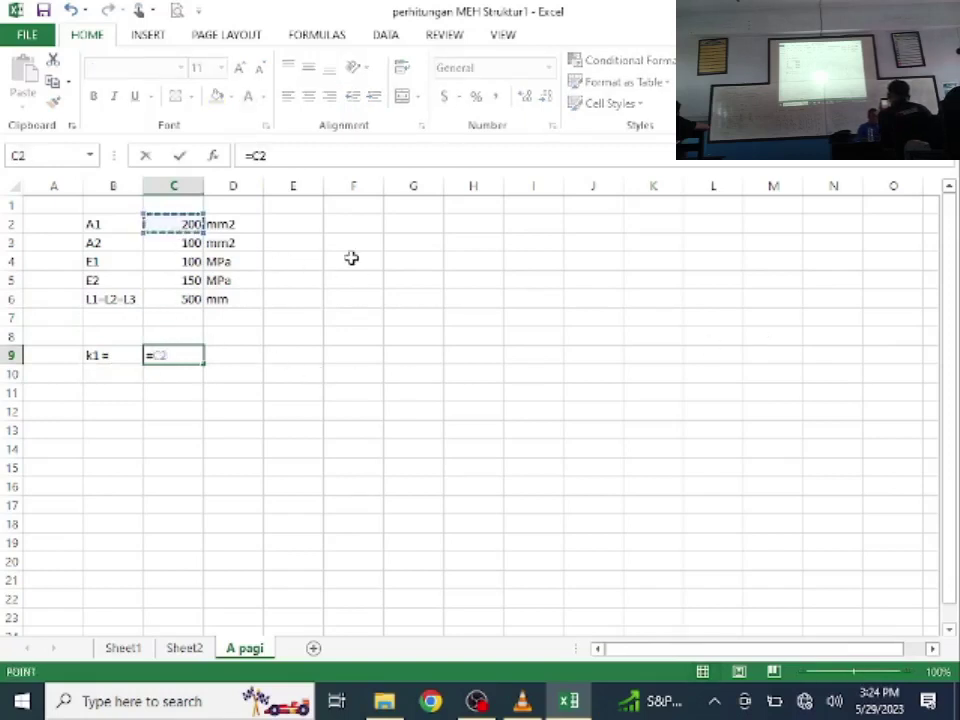
{"action": "type", "text": "*"}
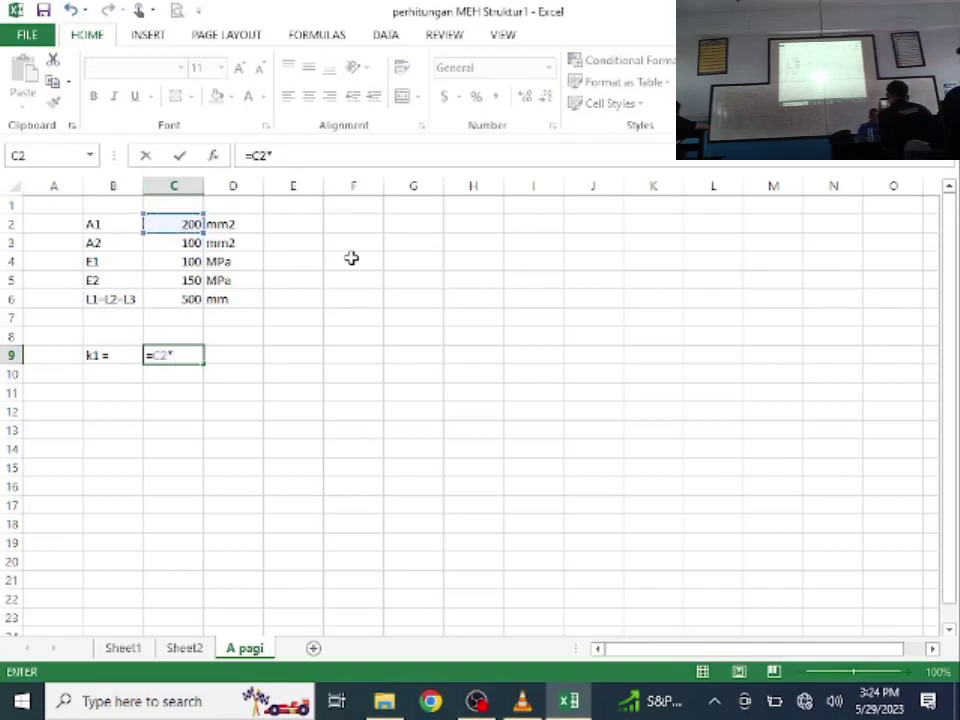
{"action": "left_click", "coordinate": [180, 262]}
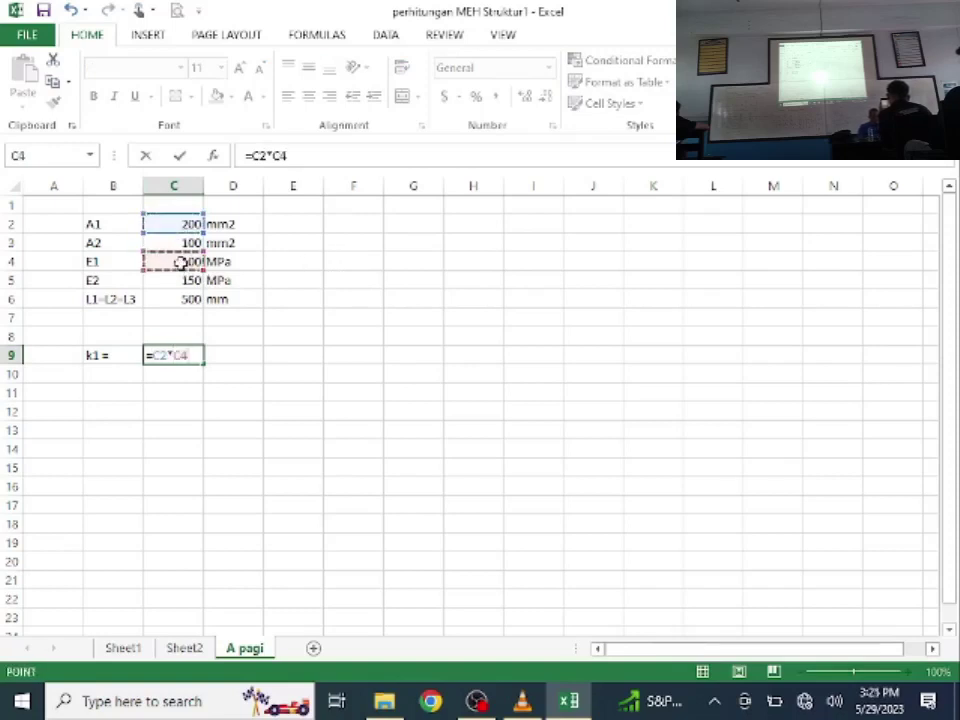
{"action": "left_click", "coordinate": [181, 299]}
{"action": "key", "text": "Return"}
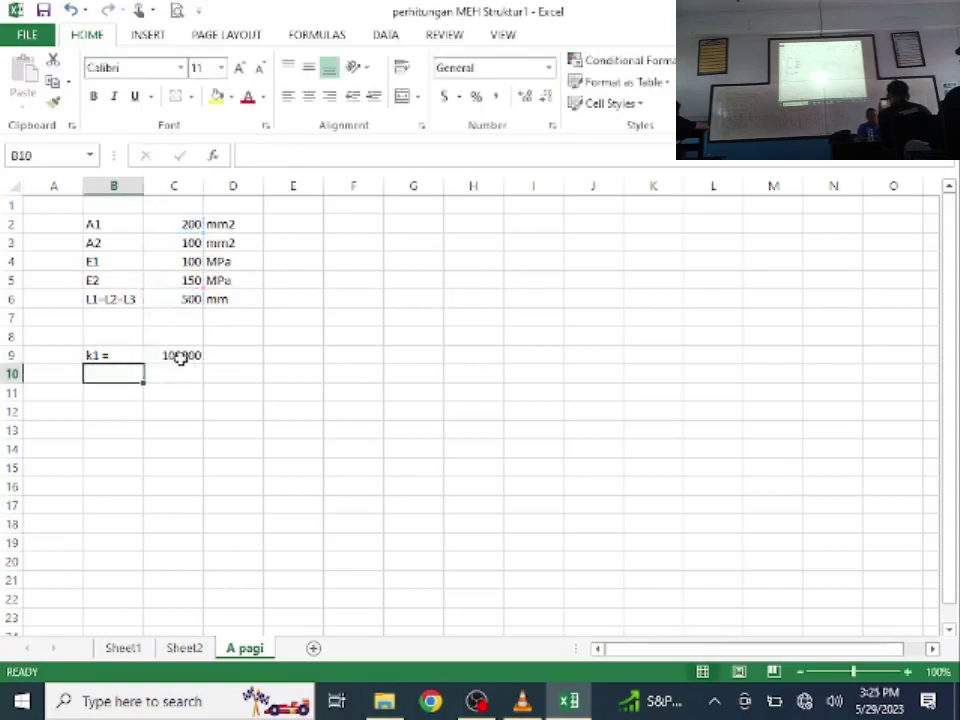
Step: Label cell B10 "k2 =" and enter the formula =C2*C4*C6 in cell C10
{"action": "double_click", "coordinate": [126, 377]}
{"action": "type", "text": "k2"}
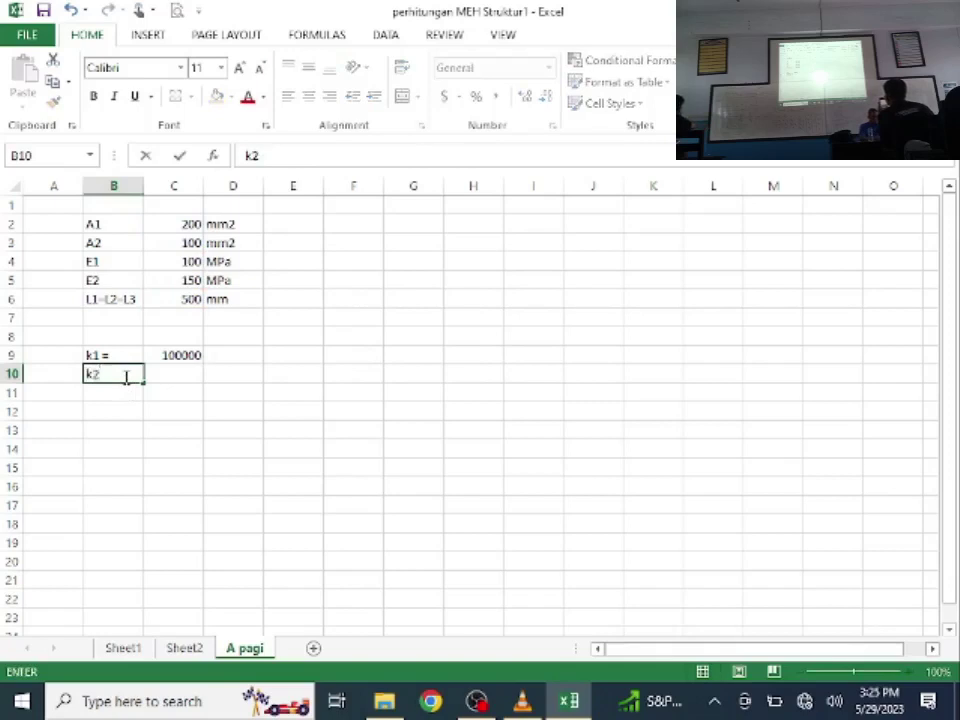
{"action": "type", "text": " ="}
{"action": "key", "text": "Tab"}
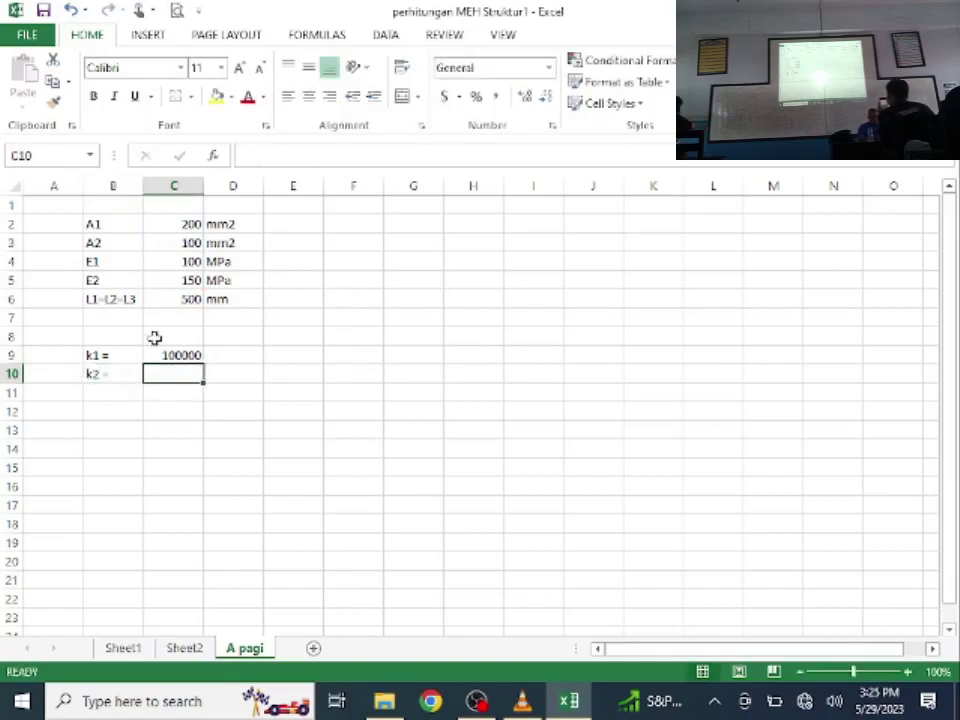
{"action": "type", "text": "="}
{"action": "left_click", "coordinate": [181, 220]}
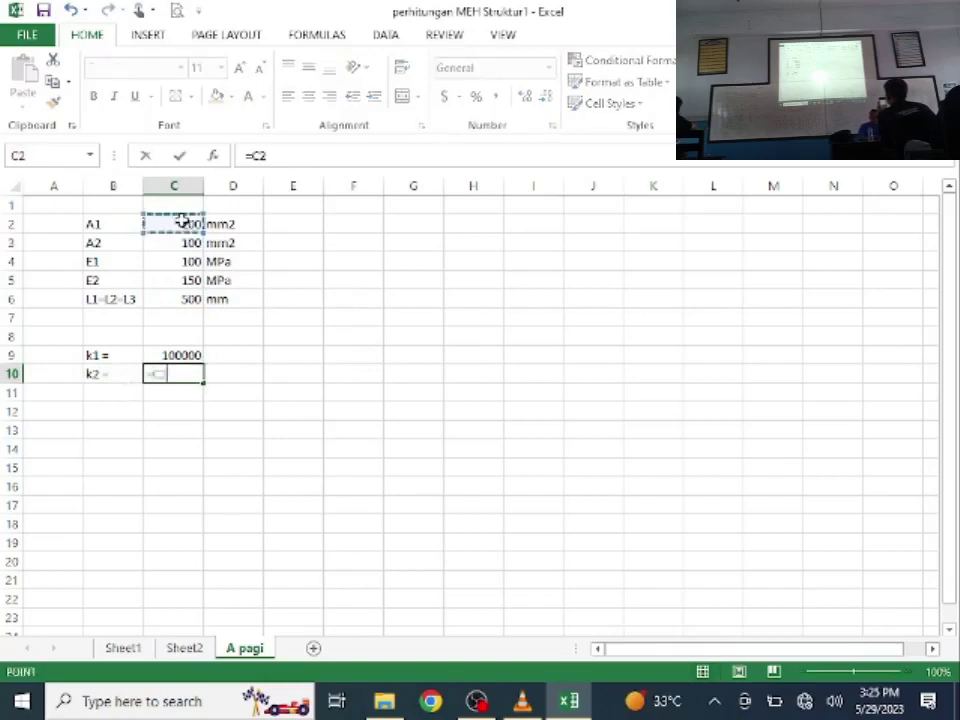
{"action": "type", "text": "*"}
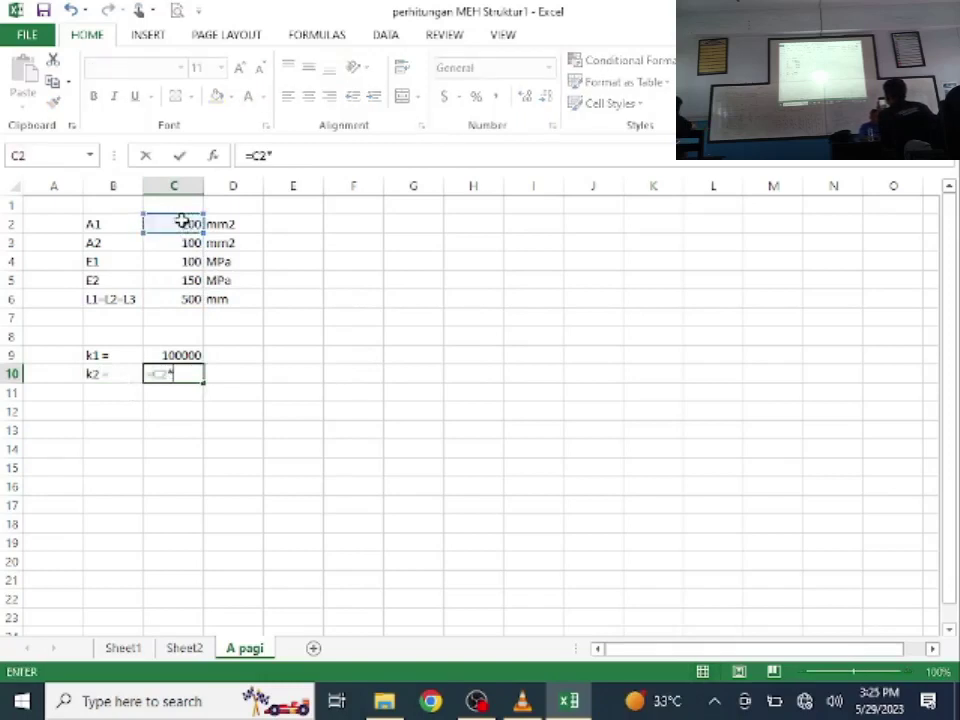
{"action": "left_click", "coordinate": [181, 261]}
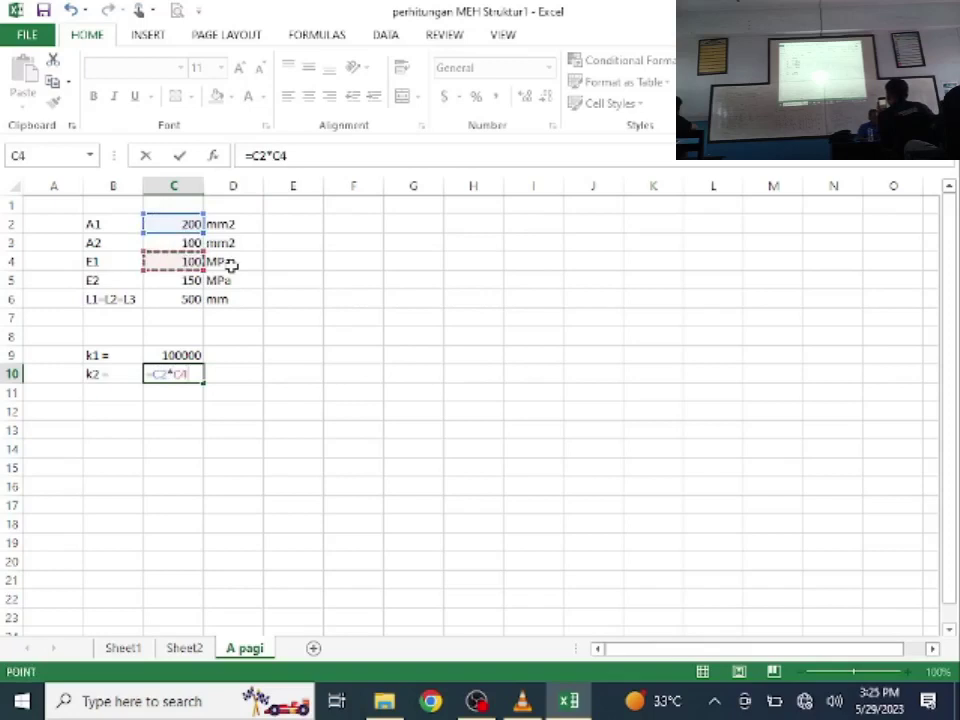
{"action": "type", "text": "*"}
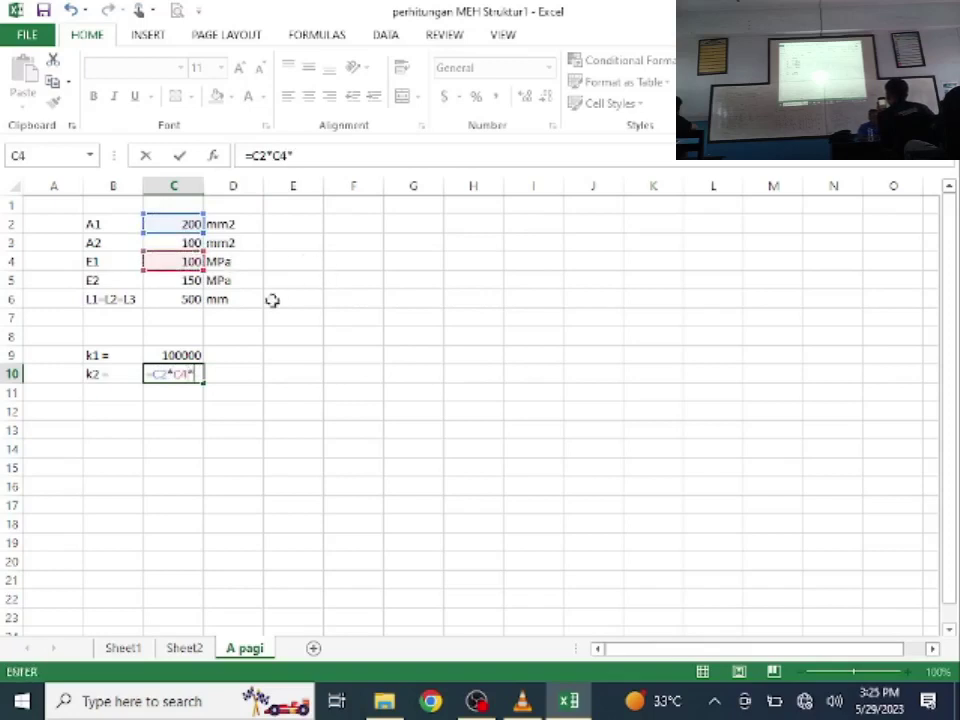
{"action": "left_click", "coordinate": [184, 299]}
{"action": "key", "text": "Return"}
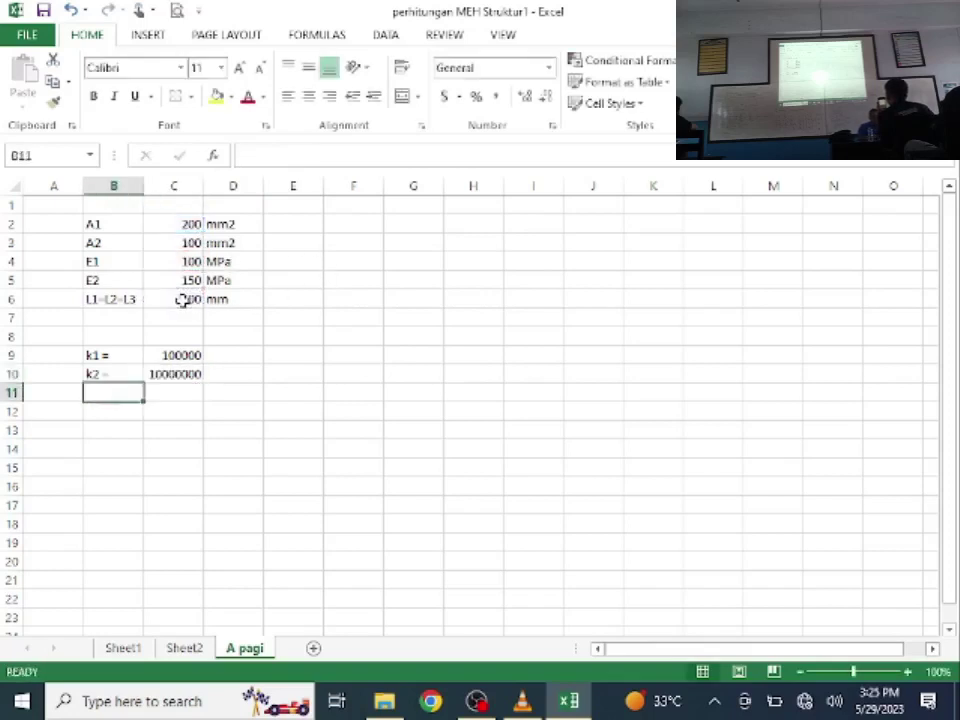
Step: Label cell B11 "k3 =" and correct the k2 formula in cell C10 to =C2*C4/C6
{"action": "type", "text": "k3 ="}
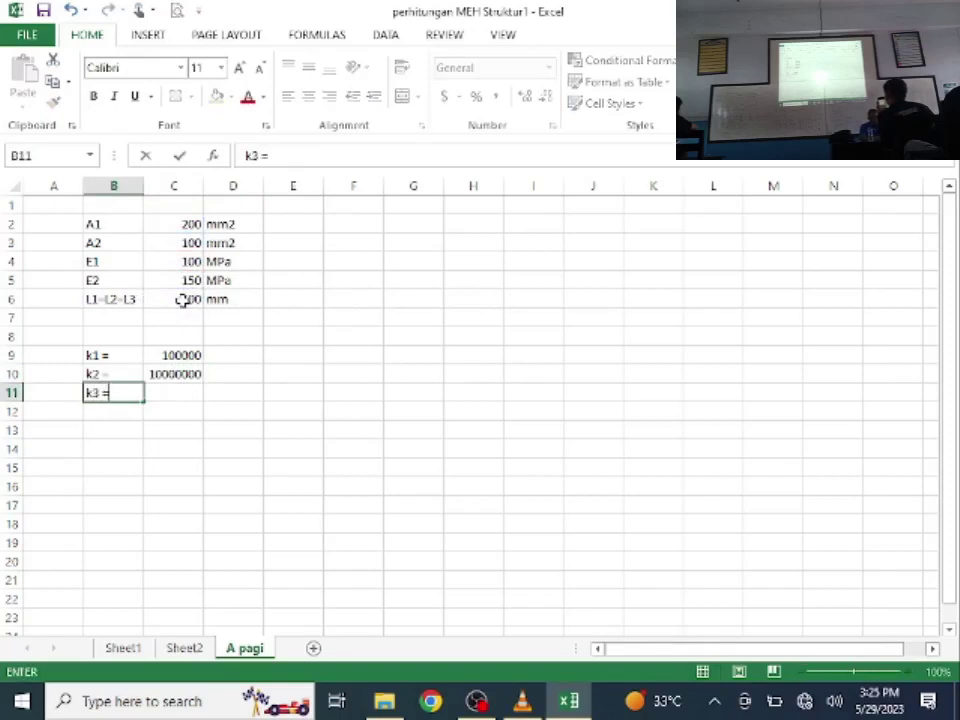
{"action": "key", "text": "Tab"}
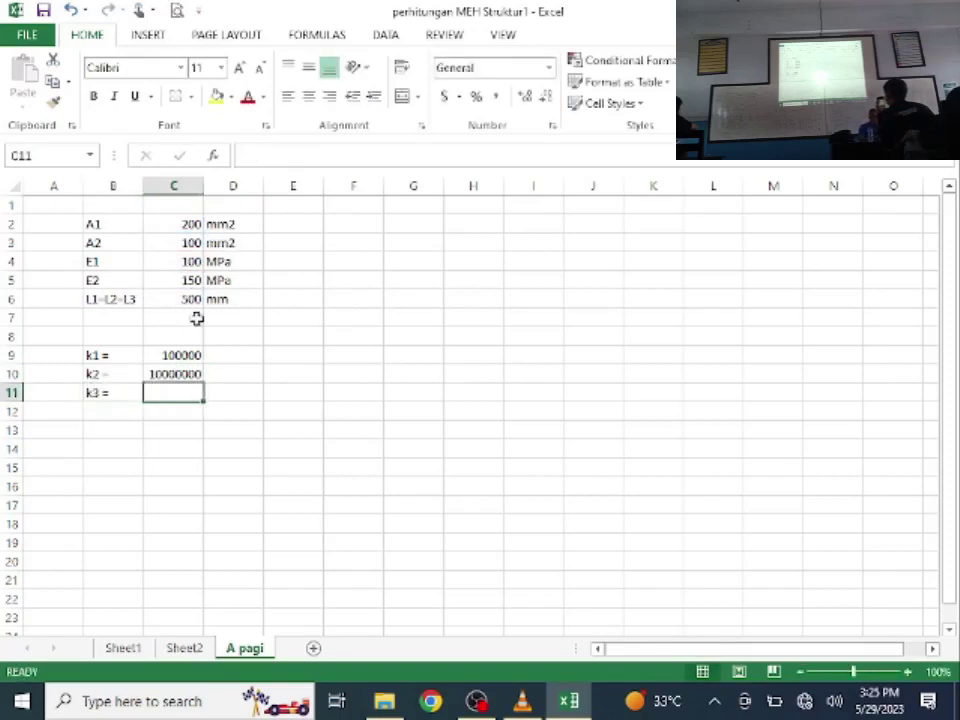
{"action": "left_click", "coordinate": [180, 373]}
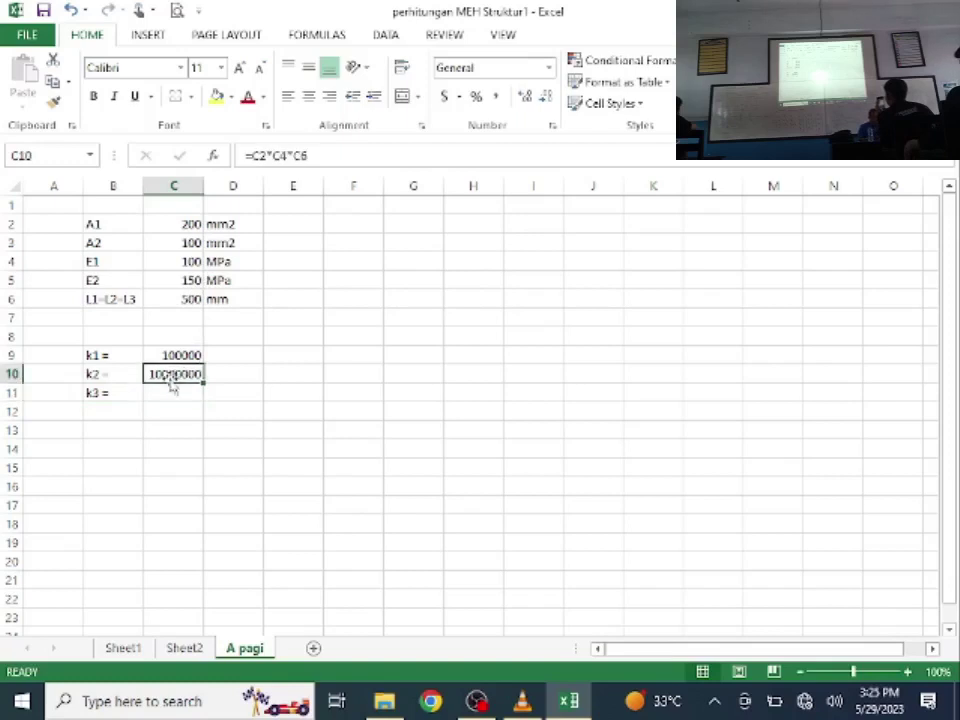
{"action": "double_click", "coordinate": [171, 376]}
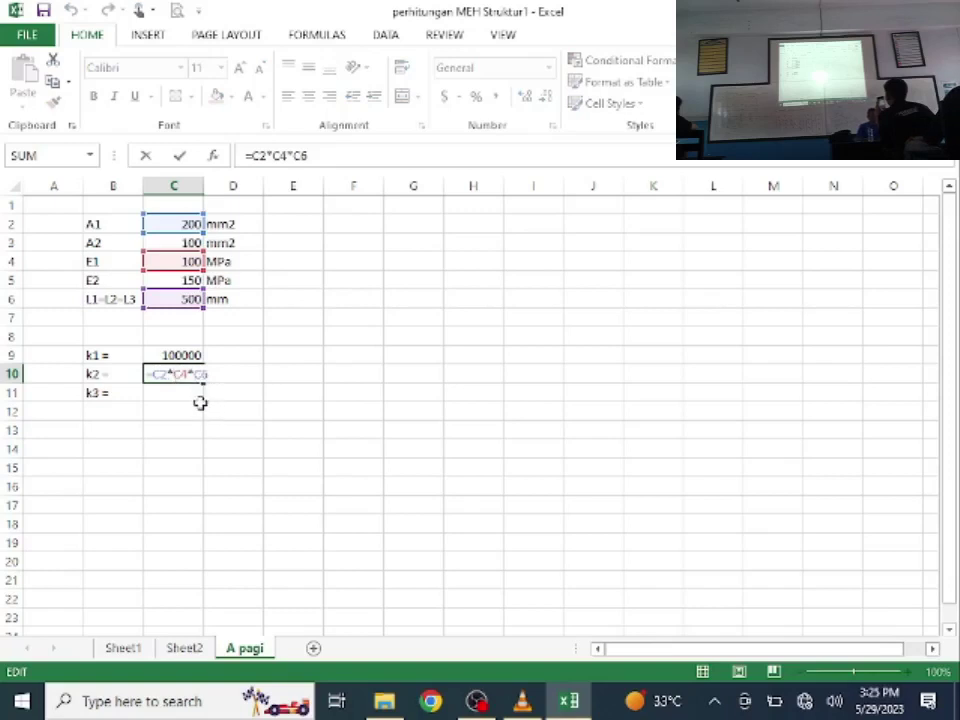
{"action": "left_click", "coordinate": [193, 374]}
{"action": "key", "text": "BackSpace"}
{"action": "type", "text": "/"}
{"action": "key", "text": "Return"}
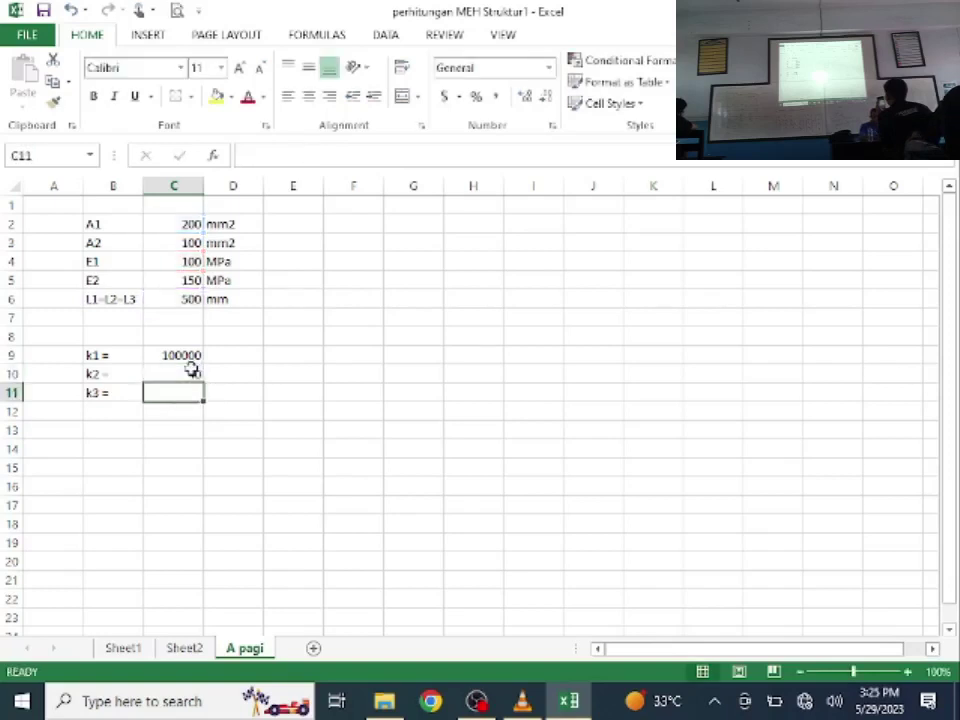
Step: Correct the k1 formula in cell C9 to =C2*C4/C6
{"action": "left_click", "coordinate": [183, 354]}
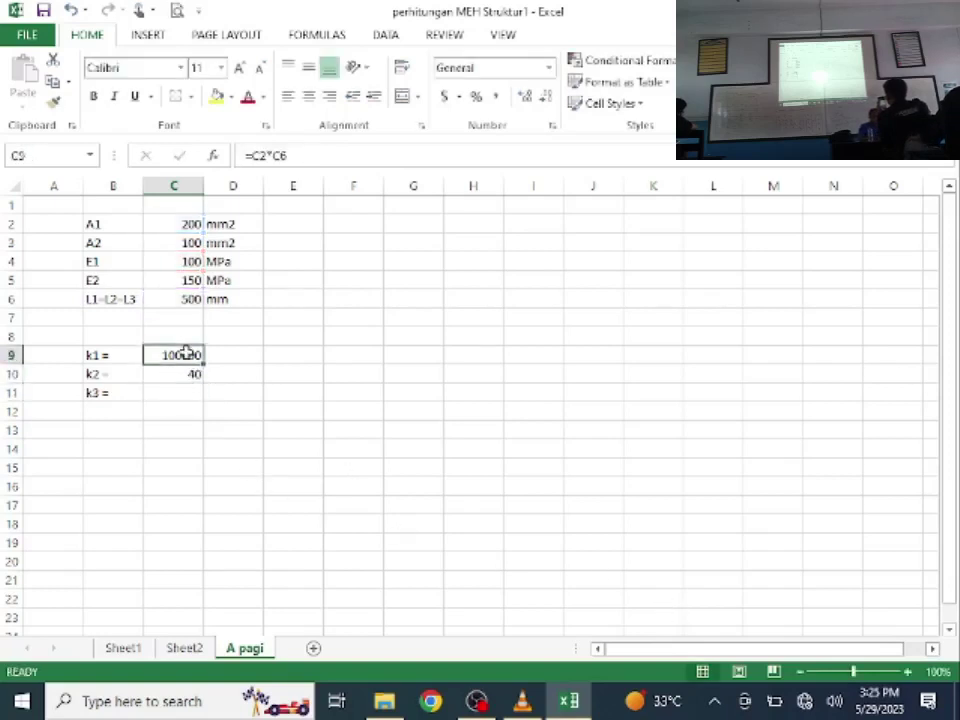
{"action": "double_click", "coordinate": [168, 354]}
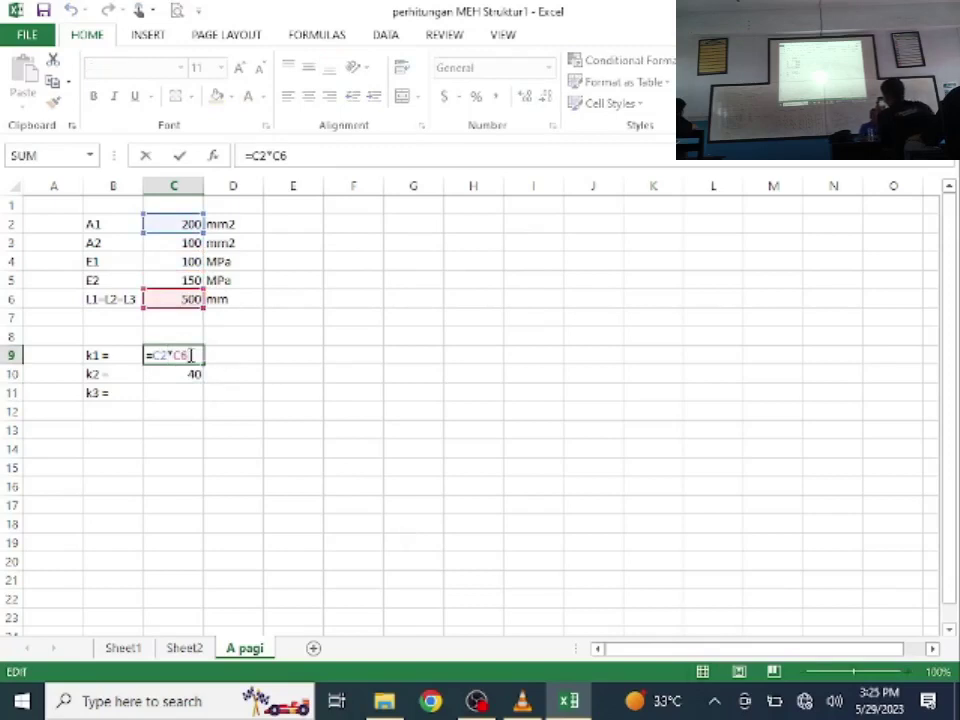
{"action": "key", "text": "BackSpace"}
{"action": "key", "text": "BackSpace"}
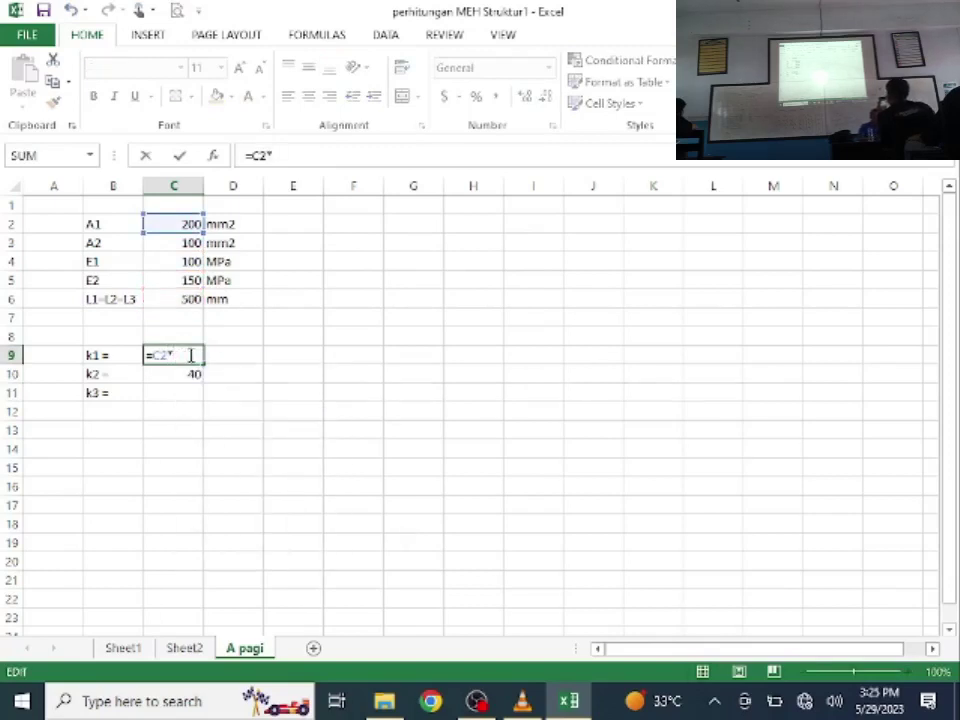
{"action": "left_click", "coordinate": [177, 261]}
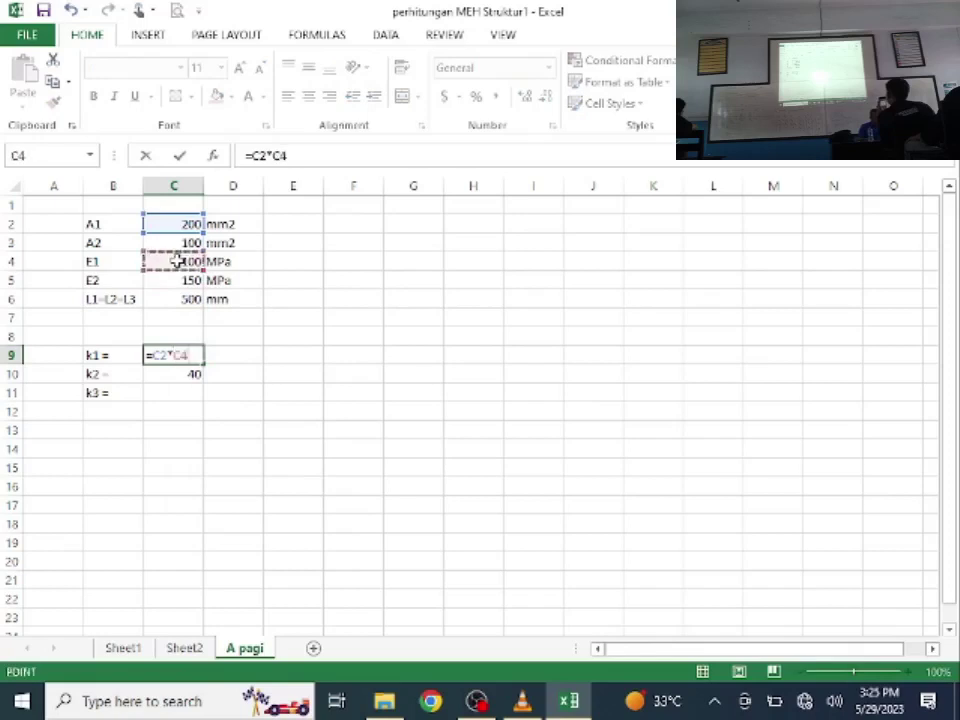
{"action": "type", "text": "/"}
{"action": "left_click", "coordinate": [184, 299]}
{"action": "key", "text": "Return"}
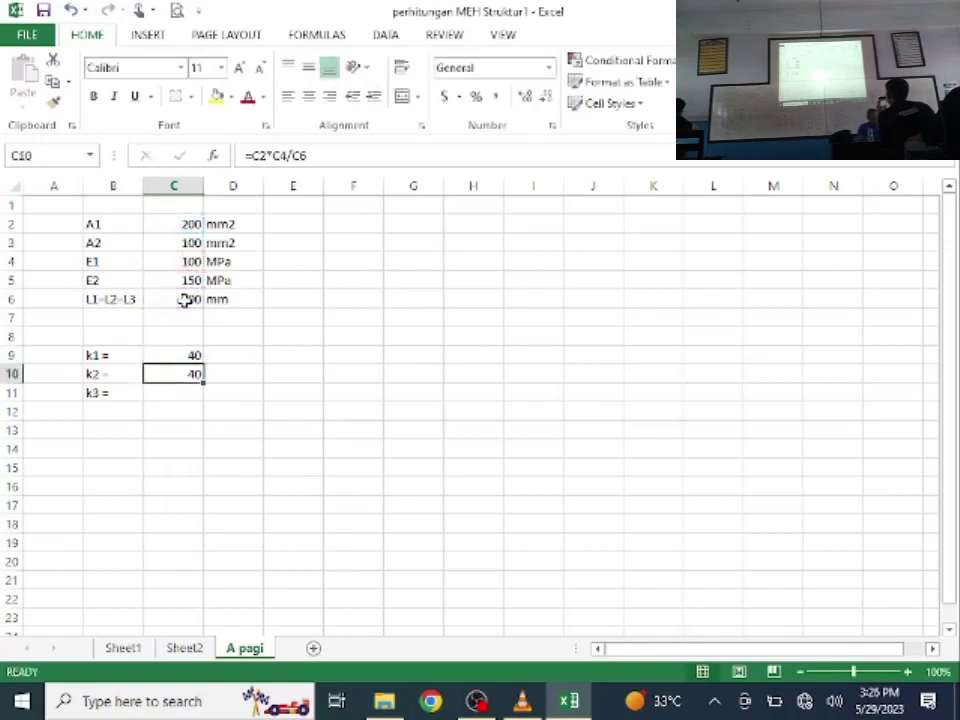
Step: Enter the unit MPa.mm for k1 in cell D9
{"action": "left_click", "coordinate": [252, 357]}
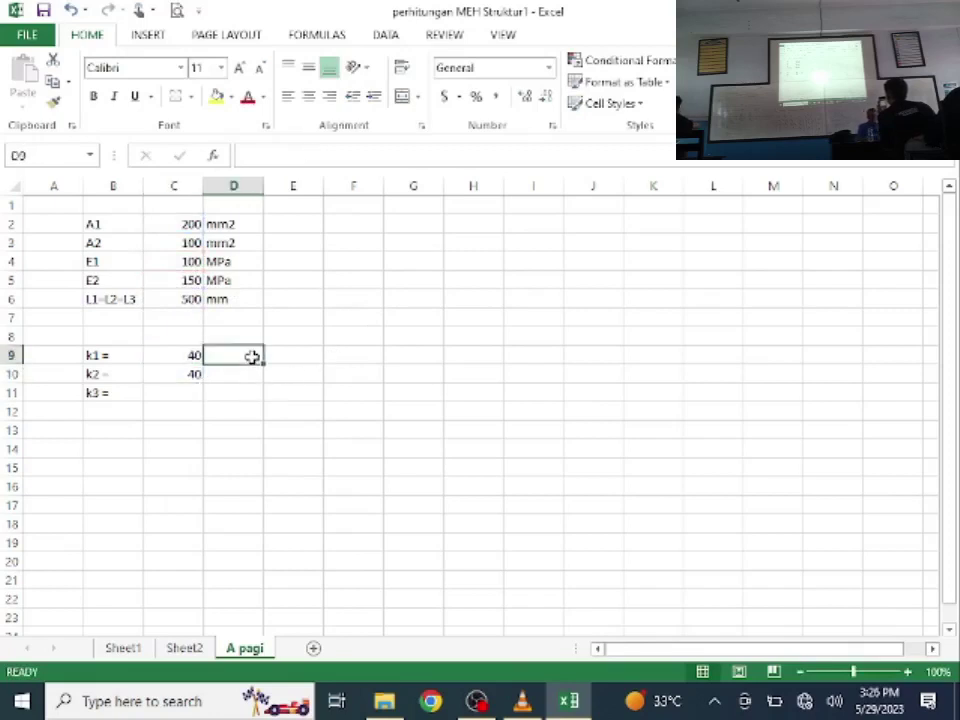
{"action": "type", "text": "MPa.mm"}
{"action": "key", "text": "Return"}
Step: Enter the k3 stiffness formula =C3*C5/C6 in cell C11
{"action": "left_click", "coordinate": [189, 390]}
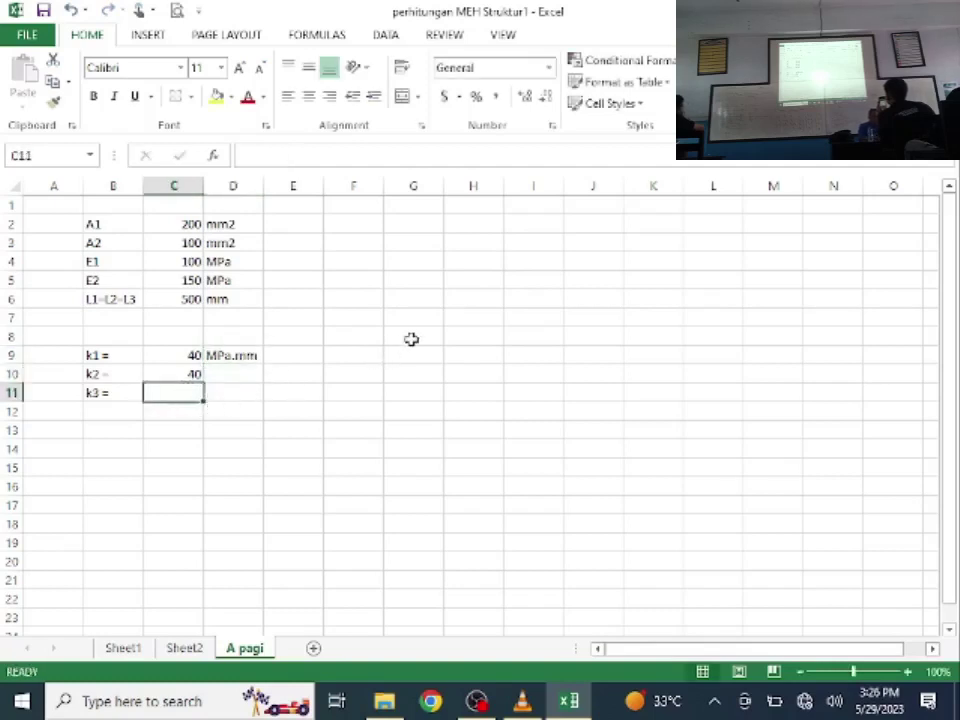
{"action": "type", "text": "="}
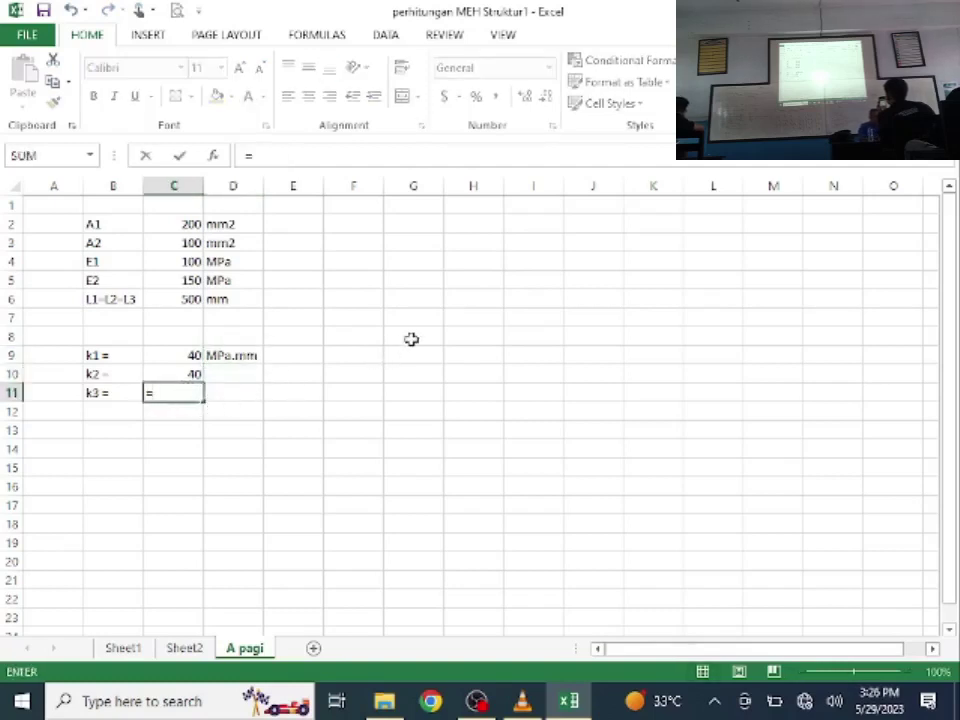
{"action": "left_click", "coordinate": [166, 243]}
{"action": "type", "text": "*"}
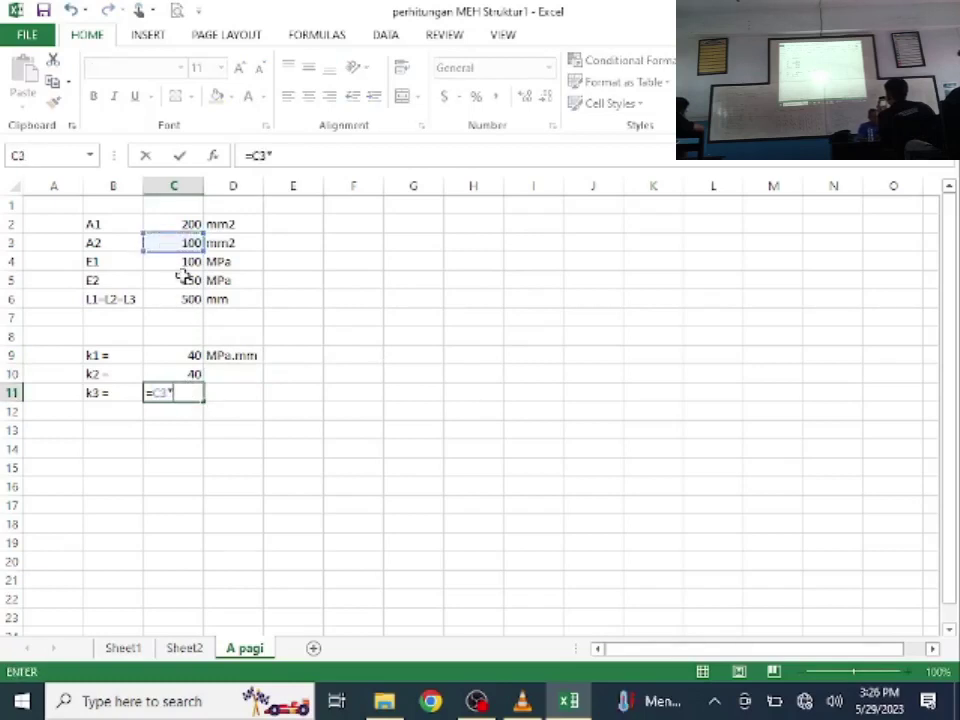
{"action": "left_click", "coordinate": [183, 278]}
{"action": "type", "text": "/"}
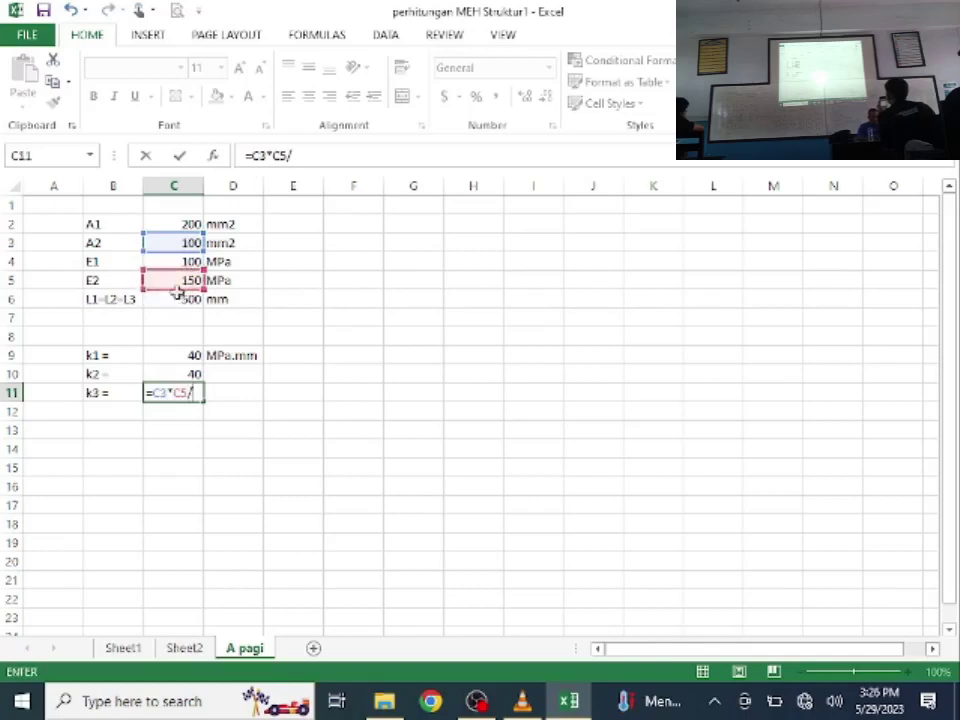
{"action": "left_click", "coordinate": [179, 297]}
{"action": "key", "text": "Return"}
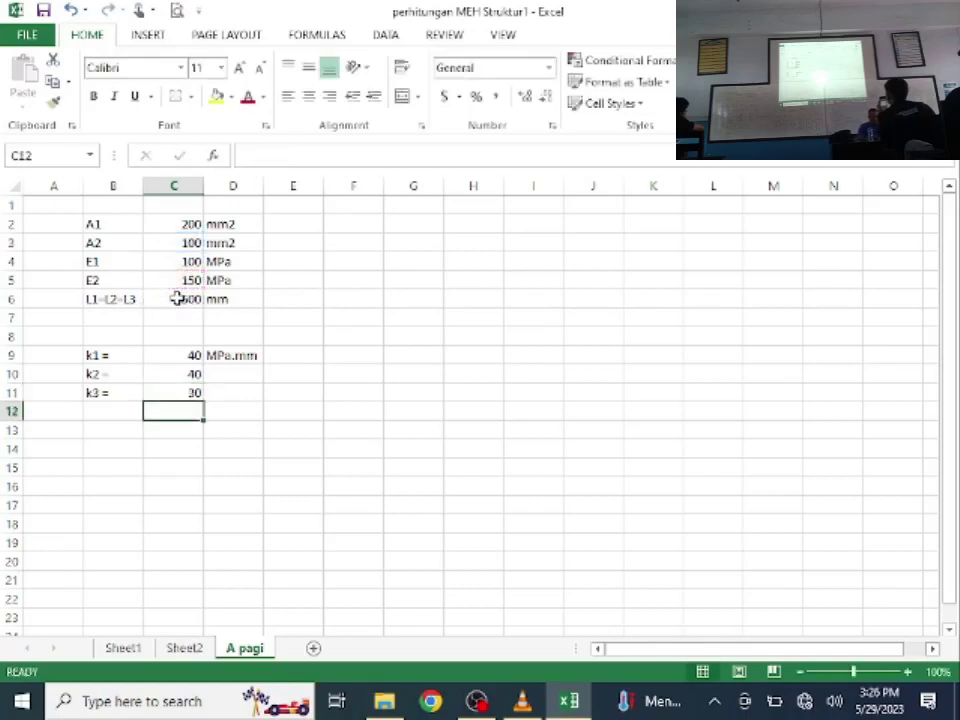
Step: Copy the MPa.mm unit from cell D9 into cells D10:D11
{"action": "left_click", "coordinate": [230, 353]}
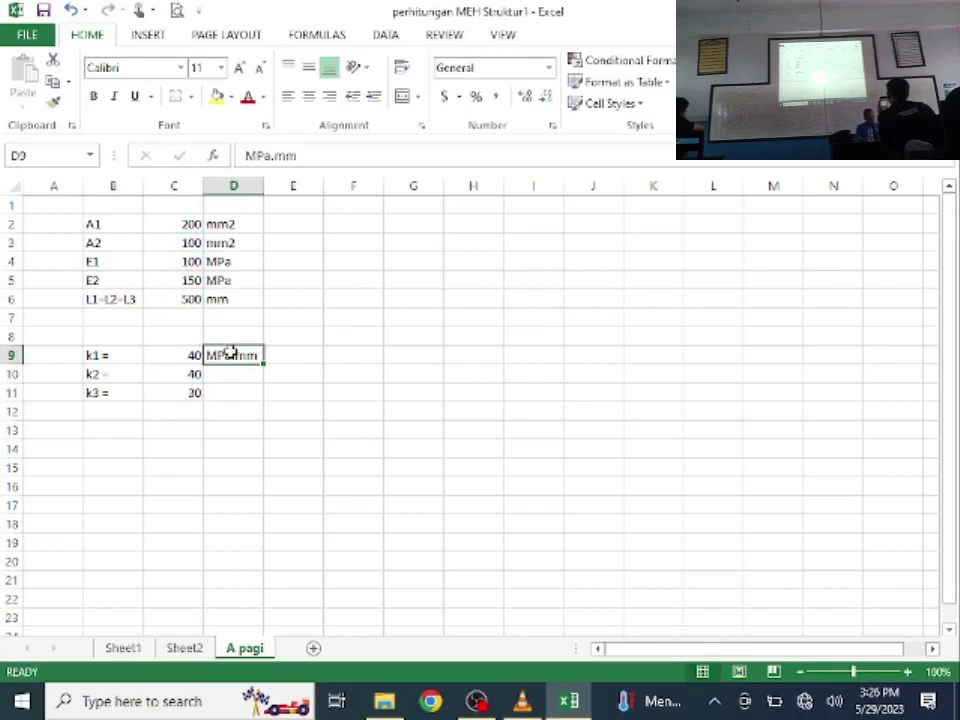
{"action": "key", "text": "ctrl+c"}
{"action": "left_click_drag", "start_coordinate": [223, 373], "coordinate": [224, 390]}
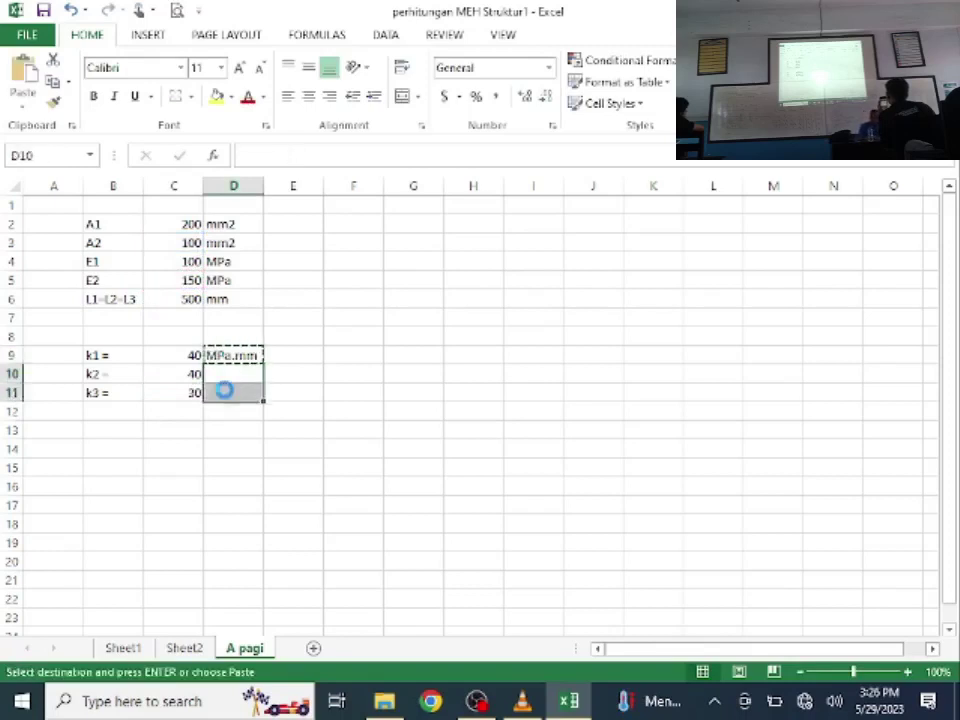
{"action": "key", "text": "ctrl+v"}
{"action": "left_click", "coordinate": [395, 314]}
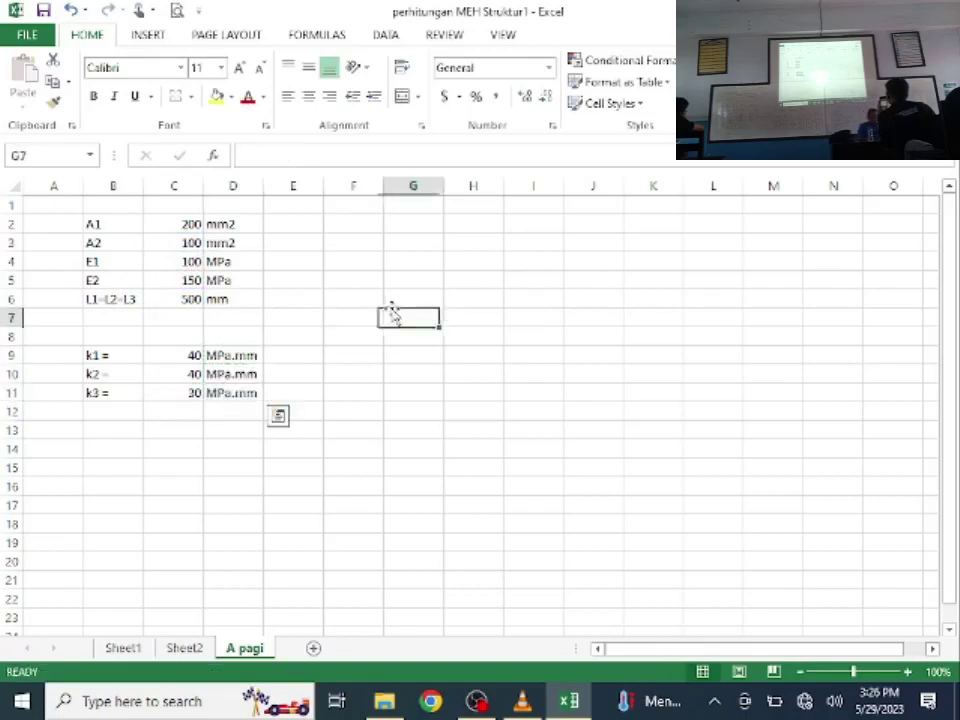
Step: Fill the first column of the stiffness matrix with =C9 in cell F2 and =-C9 in cell F3
{"action": "left_click", "coordinate": [351, 227]}
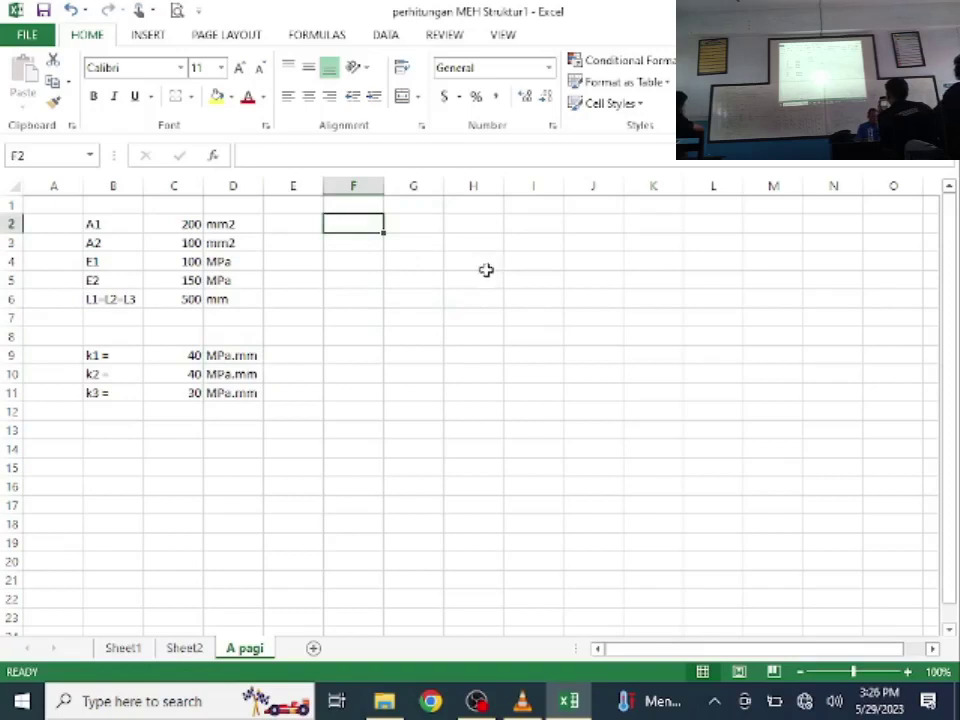
{"action": "left_click", "coordinate": [358, 295]}
{"action": "mouse_move", "coordinate": [355, 224]}
{"action": "left_mouse_down"}
{"action": "mouse_move", "coordinate": [353, 279]}
{"action": "mouse_move", "coordinate": [354, 225]}
{"action": "left_mouse_up"}
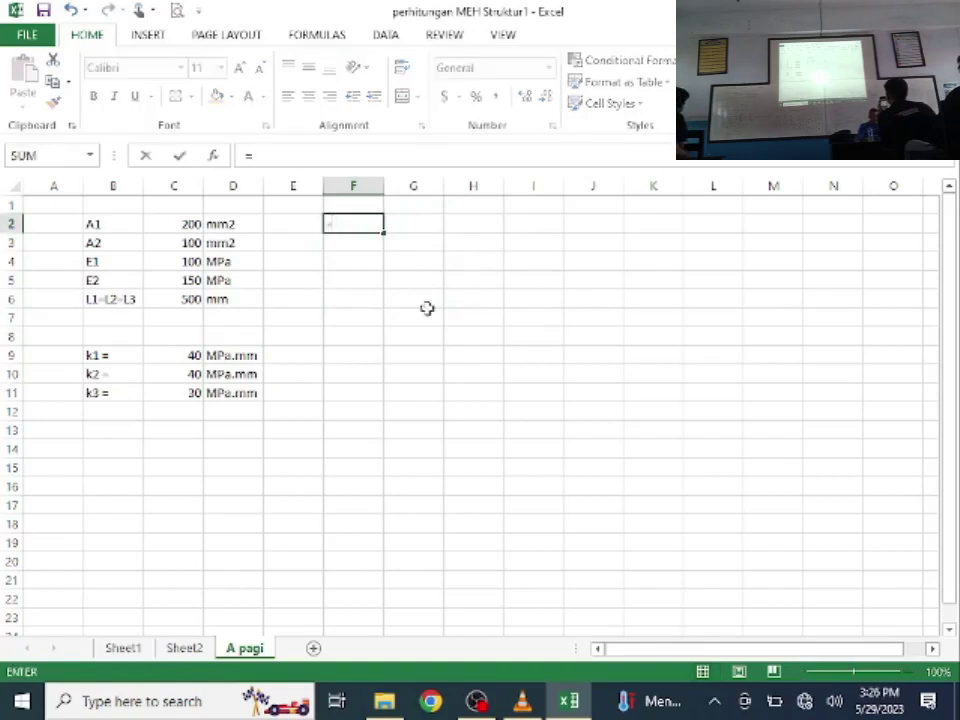
{"action": "left_click", "coordinate": [180, 357]}
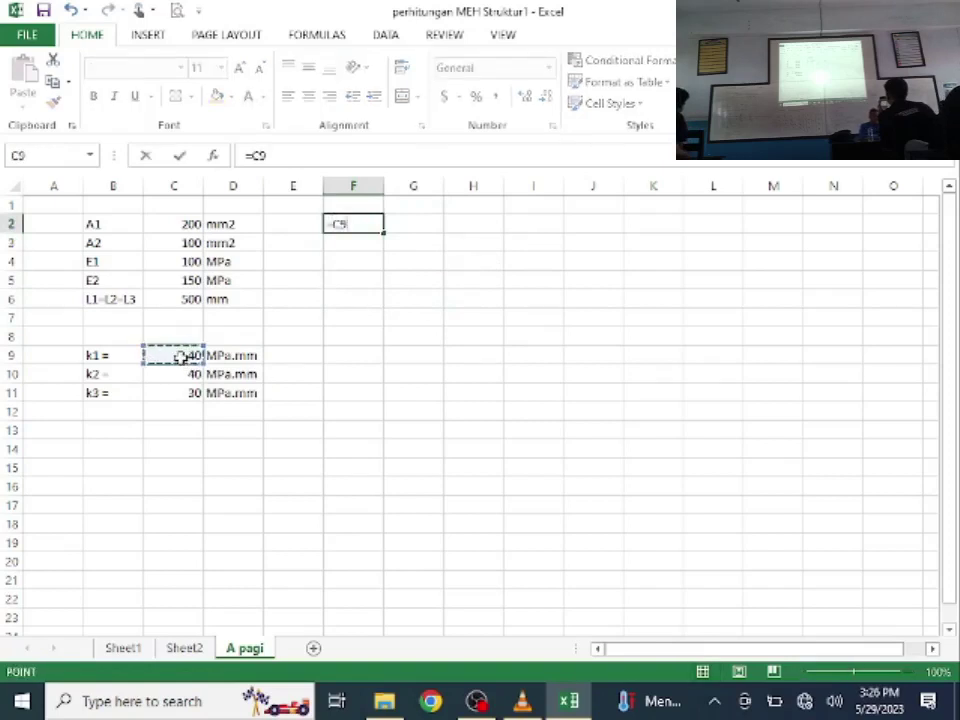
{"action": "key", "text": "Return"}
{"action": "type", "text": "="}
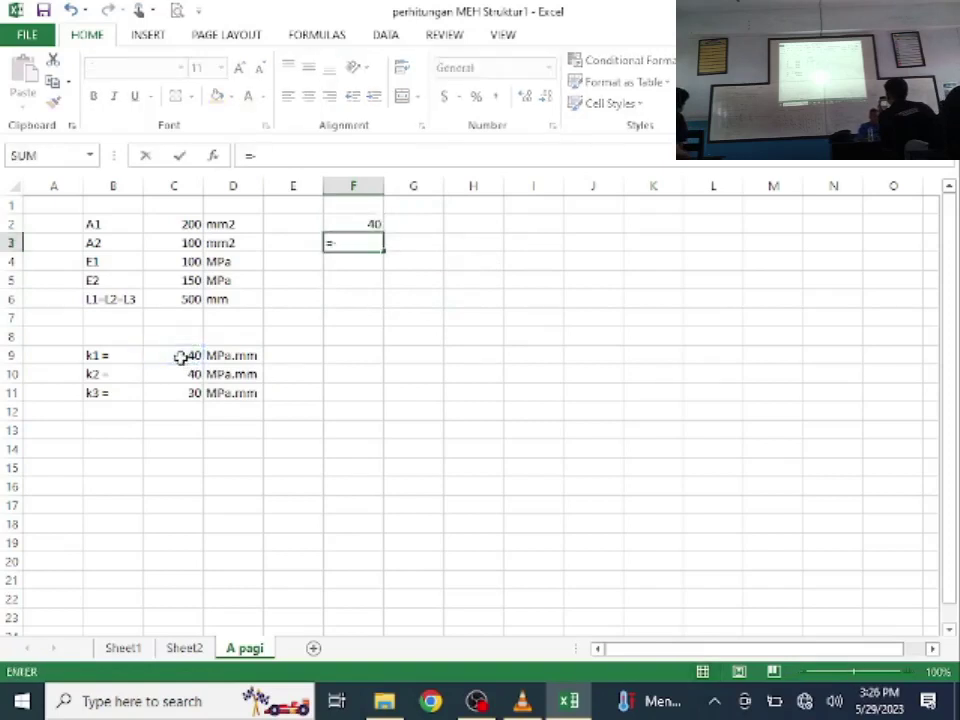
{"action": "left_click", "coordinate": [176, 359]}
{"action": "key", "text": "ctrl+Return"}
{"action": "key", "text": "Return"}
Step: Start the second matrix column with =-C9 in cell G2 and =C9+C10 in cell G3
{"action": "left_click", "coordinate": [414, 221]}
{"action": "type", "text": "=-"}
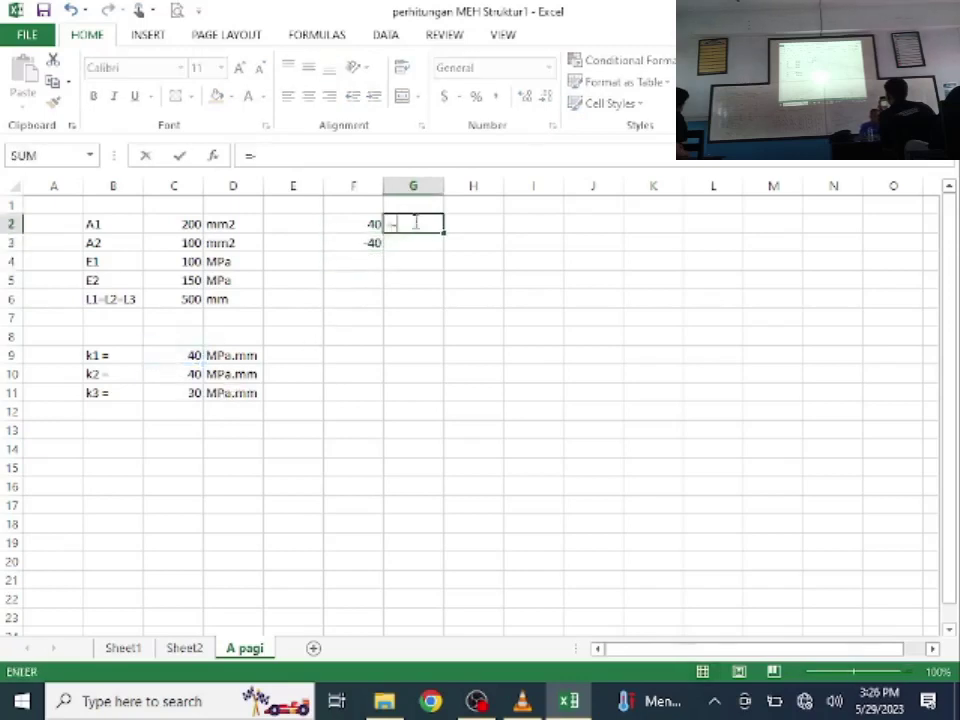
{"action": "left_click", "coordinate": [176, 356]}
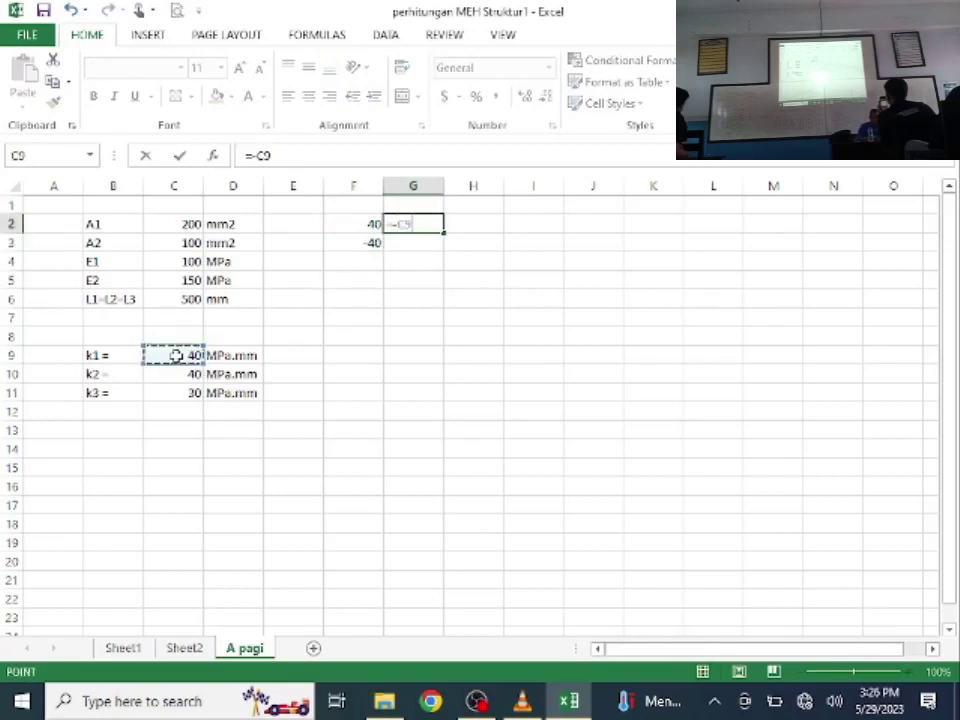
{"action": "key", "text": "Return"}
{"action": "type", "text": "="}
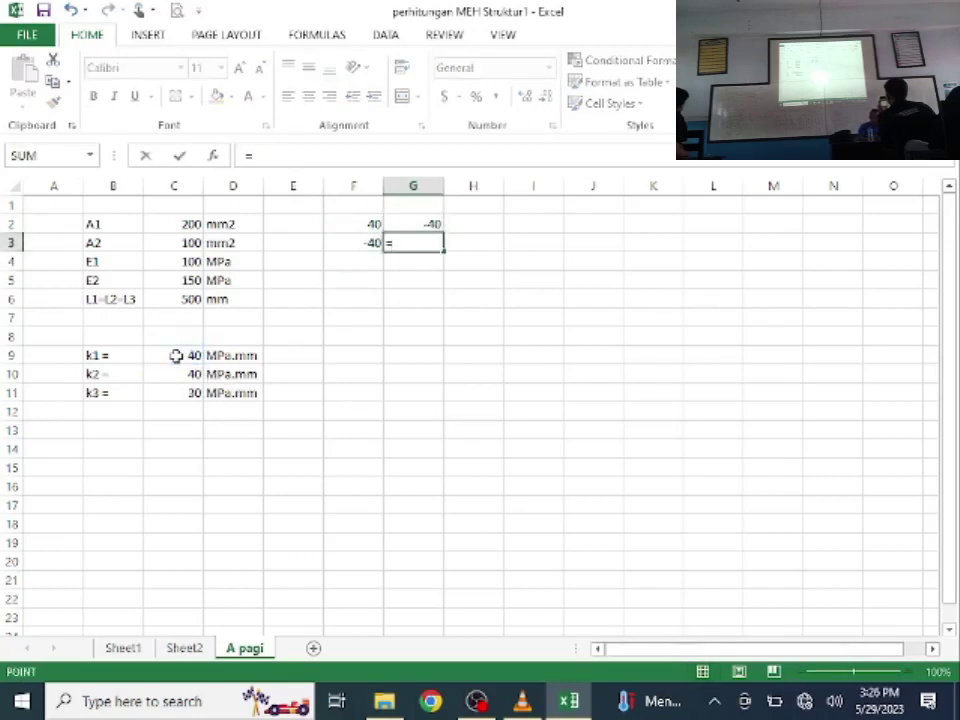
{"action": "left_click", "coordinate": [176, 356]}
{"action": "type", "text": "+"}
{"action": "left_click", "coordinate": [183, 373]}
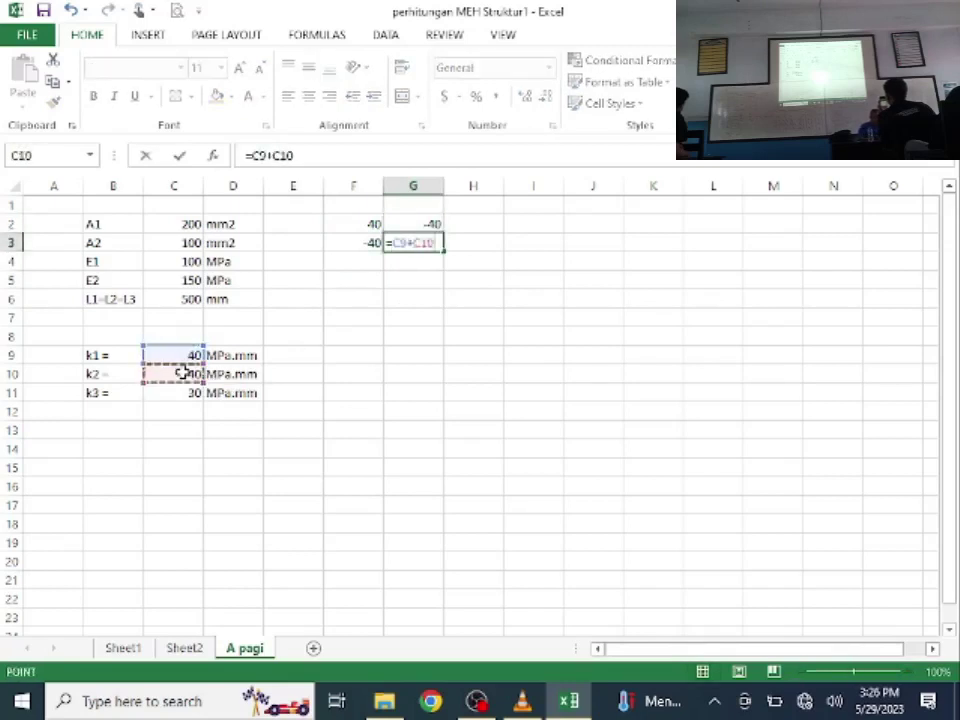
{"action": "key", "text": "Return"}
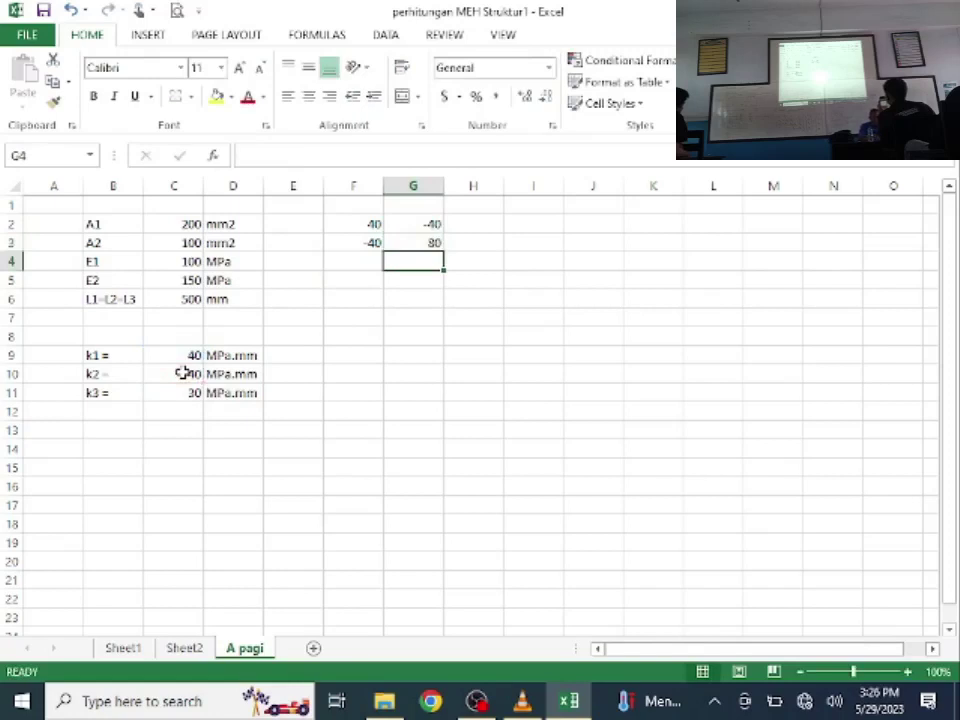
Step: Enter the off-diagonal stiffness term =-C10 in matrix cells G4 and H3
{"action": "type", "text": "=-"}
{"action": "left_click", "coordinate": [183, 373]}
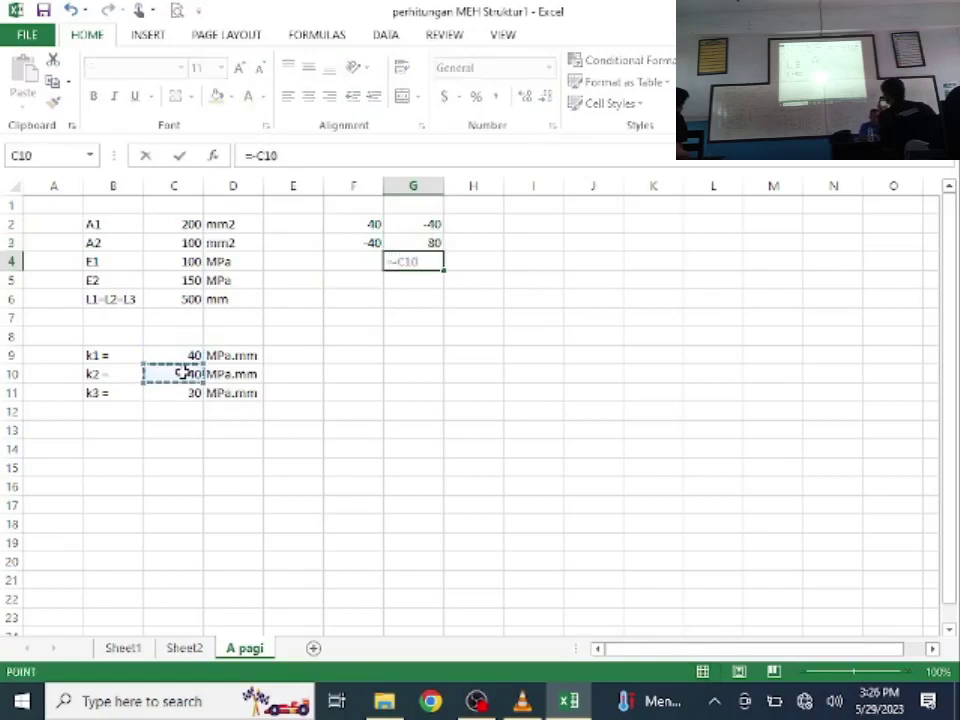
{"action": "key", "text": "Return"}
{"action": "left_click", "coordinate": [488, 240]}
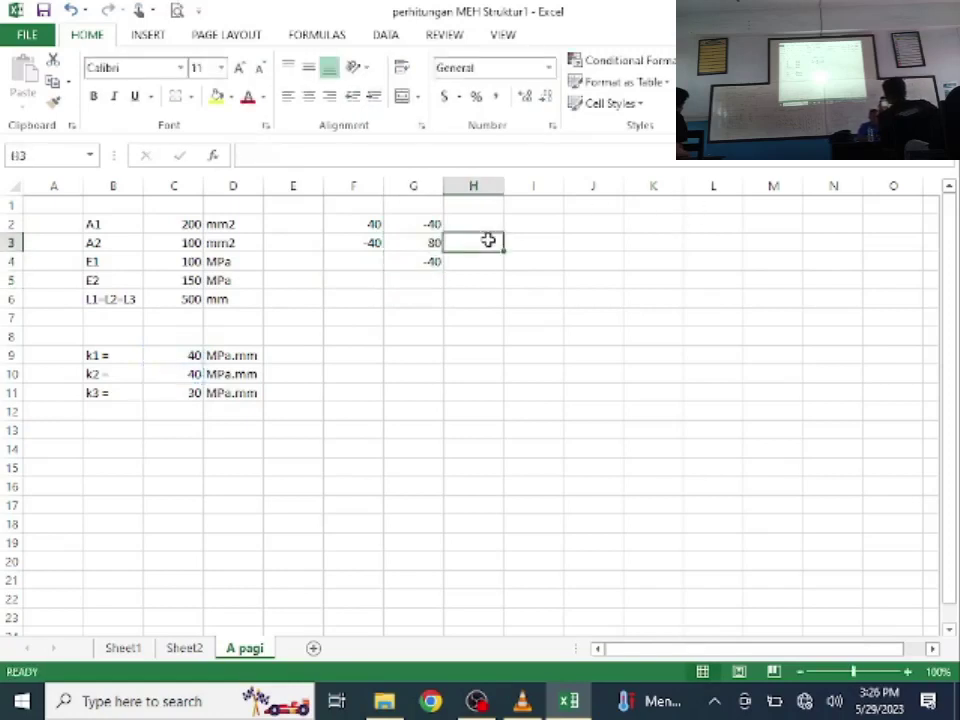
{"action": "type", "text": "=-"}
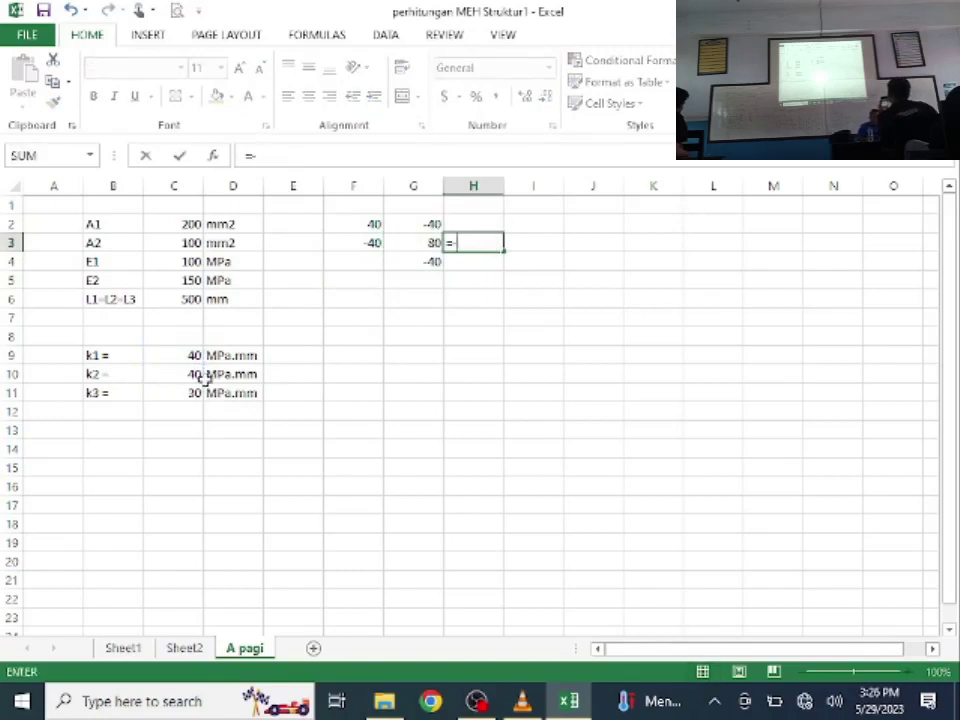
{"action": "left_click", "coordinate": [185, 375]}
{"action": "key", "text": "Return"}
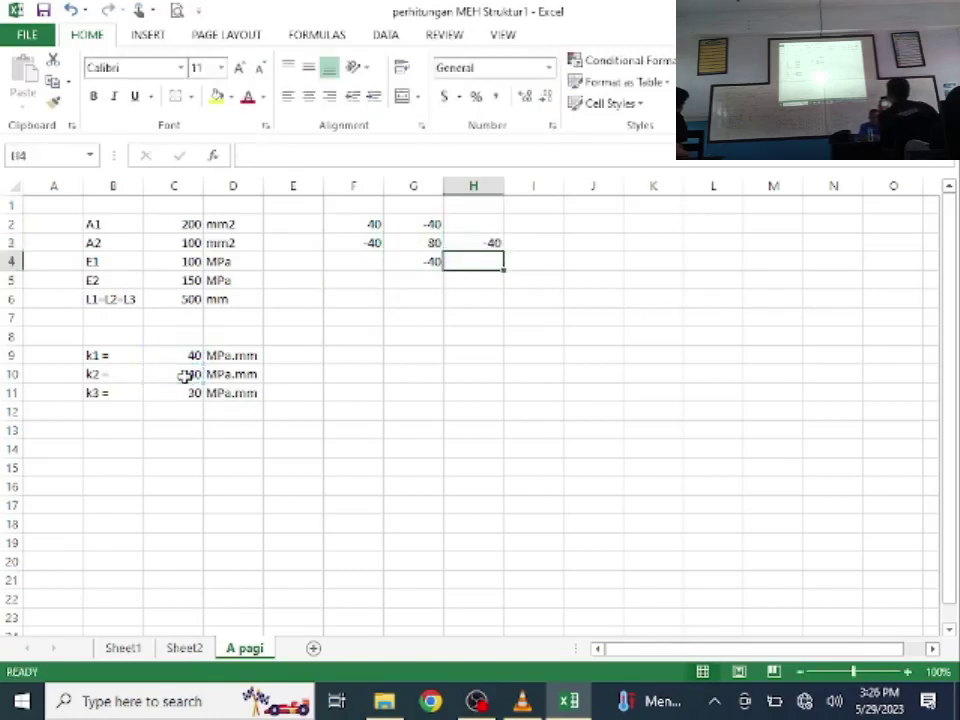
Step: Continue the third matrix column with =C10+C11 in cell H4 and =-C11 in cell H5
{"action": "type", "text": "="}
{"action": "left_click", "coordinate": [186, 375]}
{"action": "type", "text": "+"}
{"action": "left_click", "coordinate": [177, 393]}
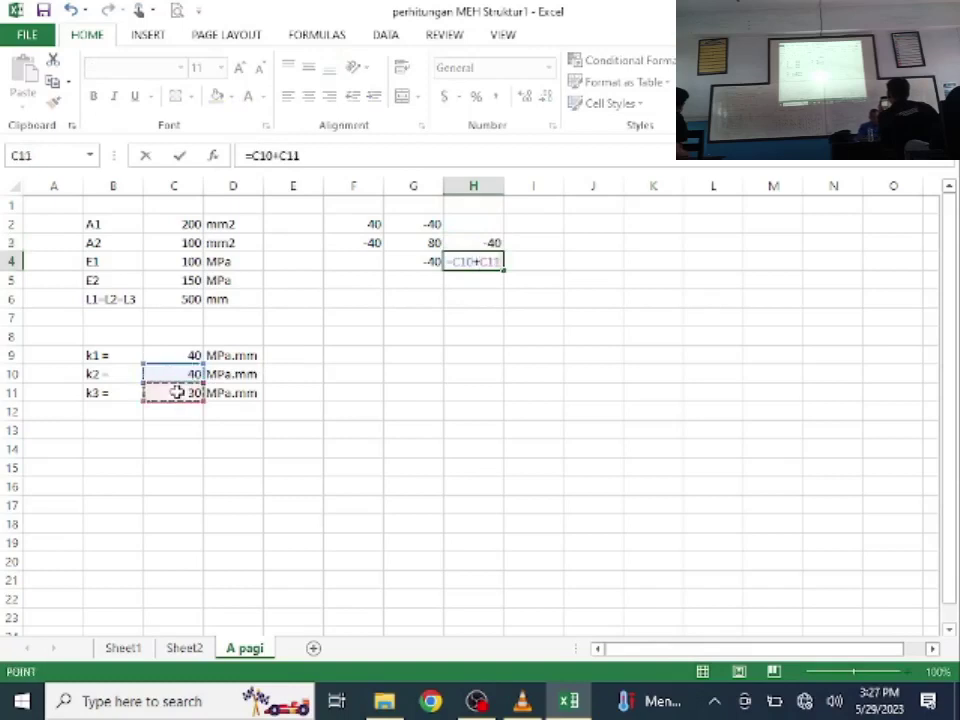
{"action": "key", "text": "Return"}
{"action": "type", "text": "="}
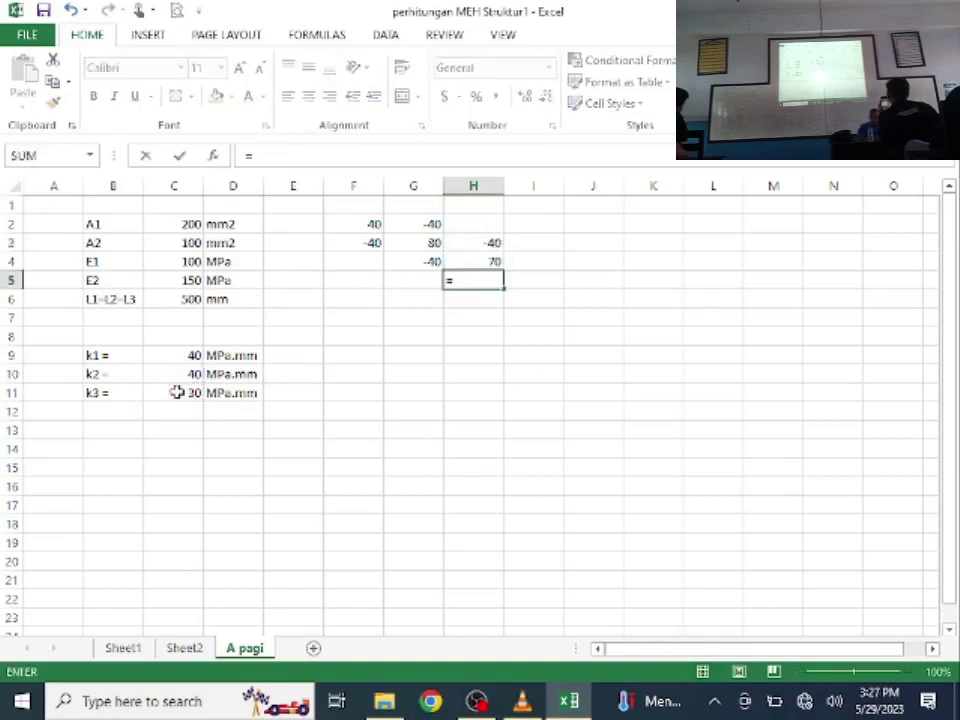
{"action": "type", "text": "-"}
{"action": "left_click", "coordinate": [176, 392]}
{"action": "key", "text": "Return"}
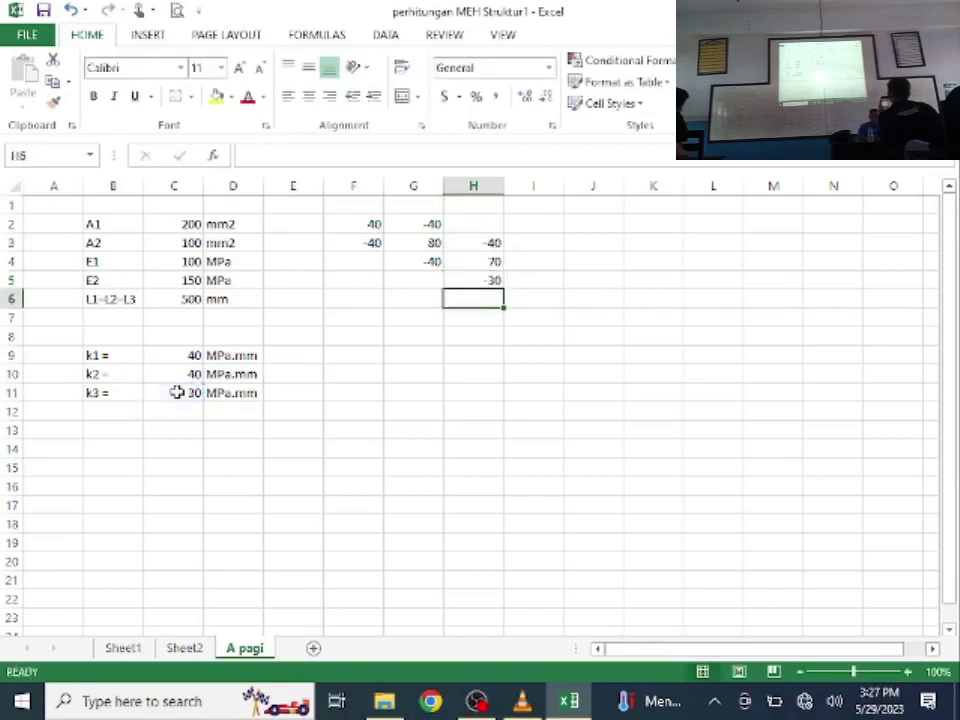
Step: Fill the fourth matrix column with =-C11 in cell I4 and =C11 in cell I5
{"action": "left_click", "coordinate": [529, 261]}
{"action": "type", "text": "=-"}
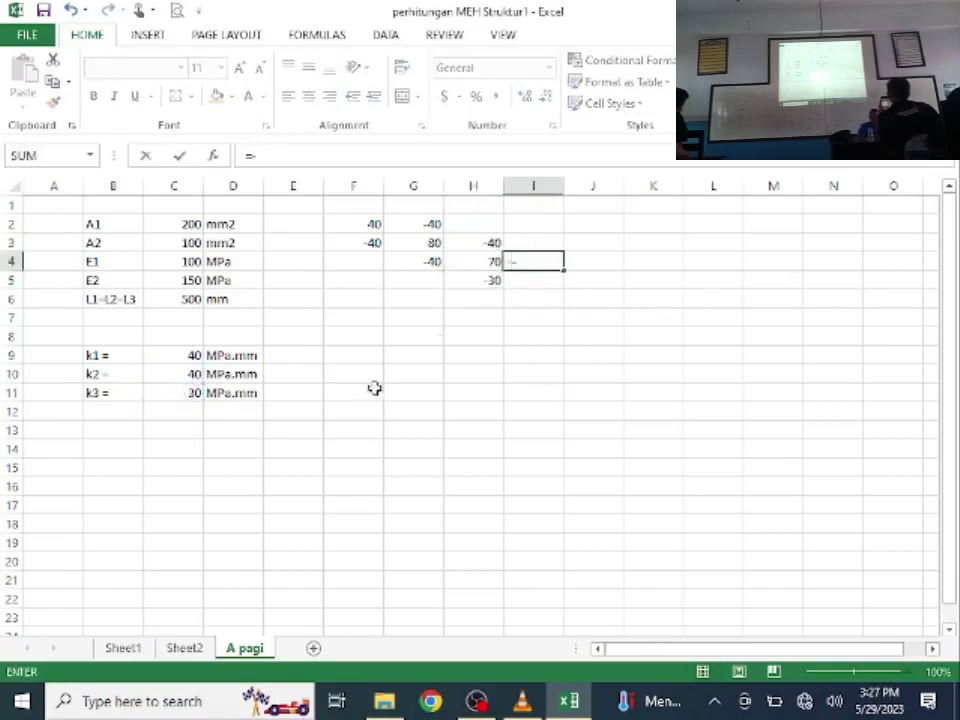
{"action": "left_click", "coordinate": [185, 392]}
{"action": "key", "text": "Return"}
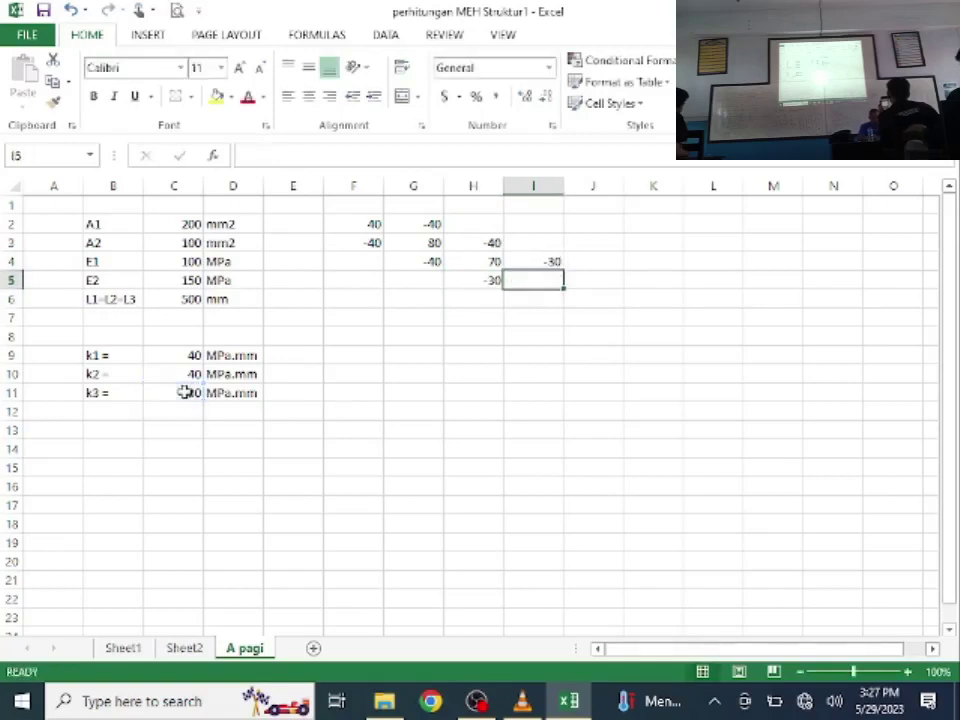
{"action": "type", "text": "="}
{"action": "left_click", "coordinate": [186, 392]}
{"action": "key", "text": "Return"}
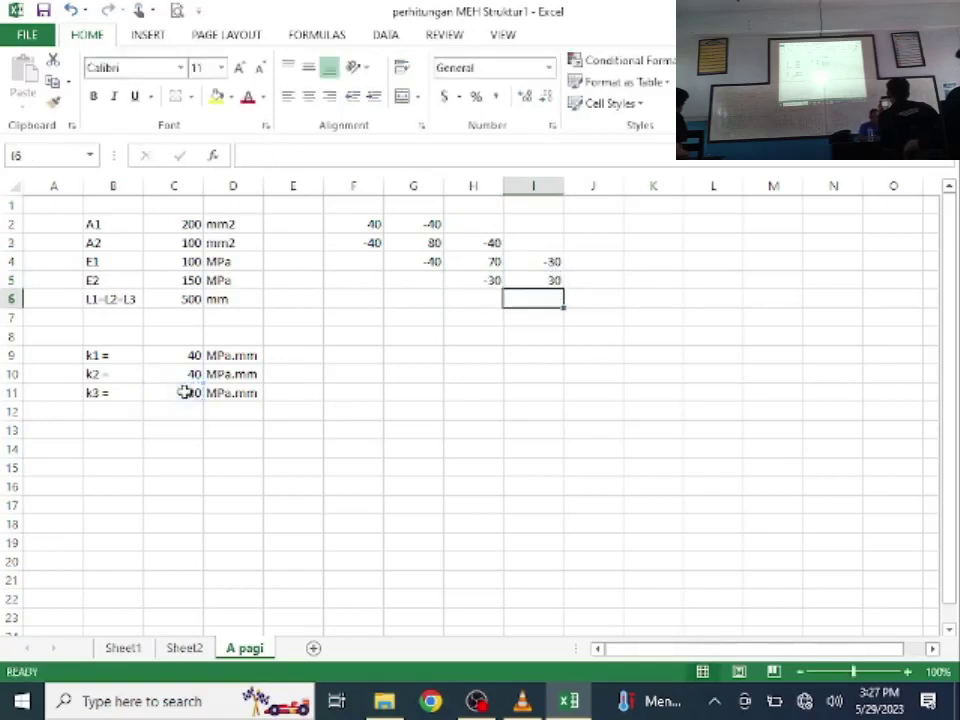
Step: Centre the contents of columns F to N horizontally
{"action": "left_click_drag", "start_coordinate": [362, 183], "coordinate": [828, 184]}
{"action": "left_click", "coordinate": [309, 96]}
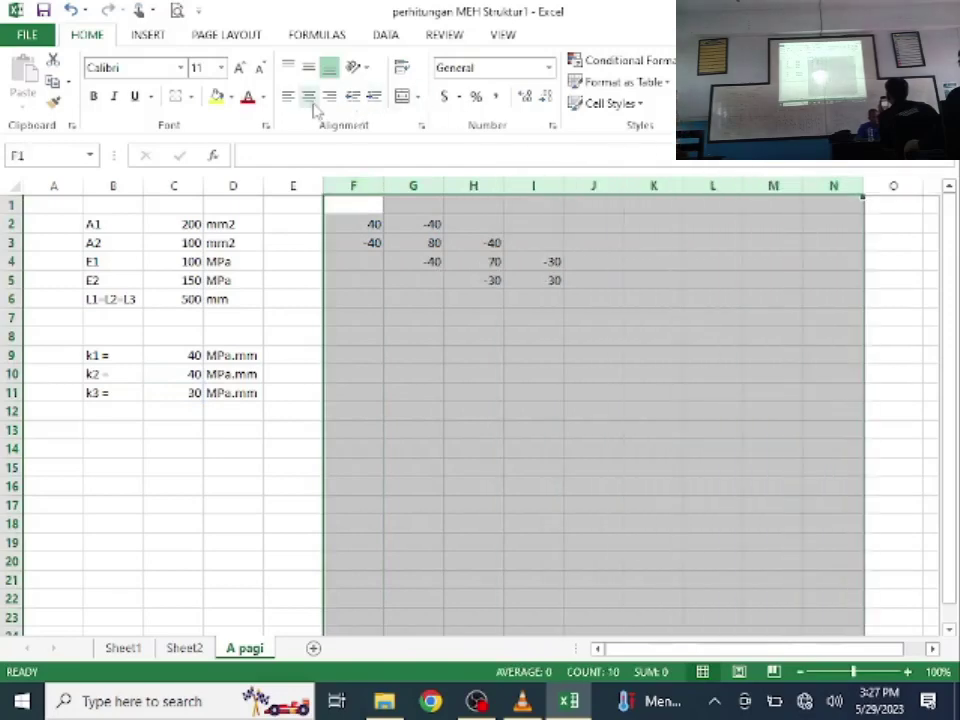
{"action": "left_click", "coordinate": [565, 315]}
Step: Enter 0 in the empty upper-triangle matrix cells H2, I2 and I3
{"action": "left_click", "coordinate": [468, 243]}
{"action": "left_click", "coordinate": [466, 226]}
{"action": "type", "text": "0"}
{"action": "left_click", "coordinate": [541, 228]}
{"action": "type", "text": "0"}
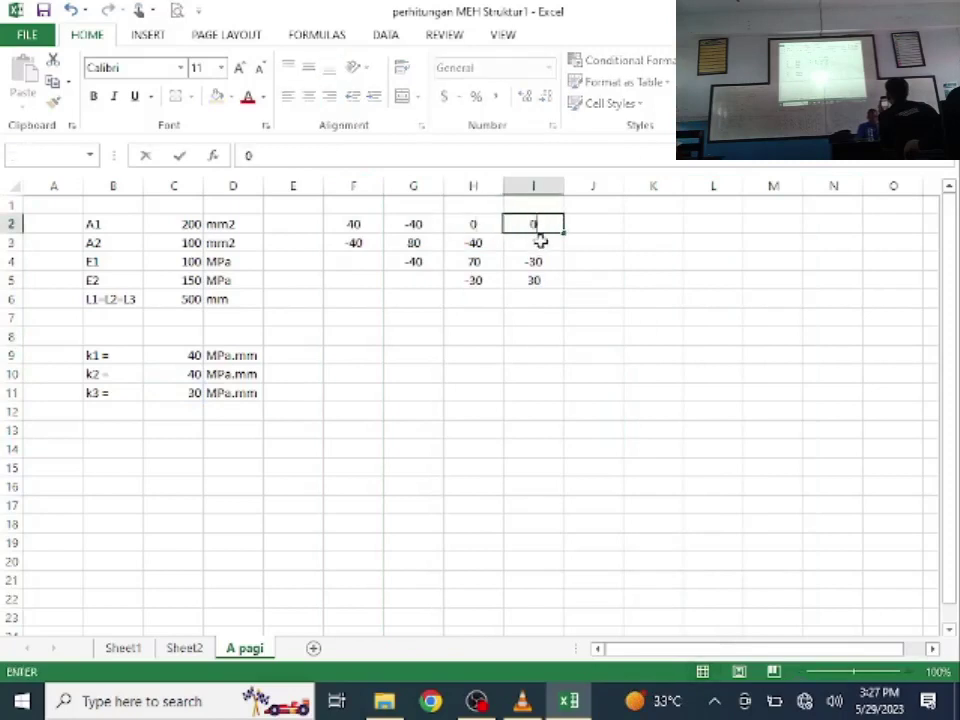
{"action": "left_click", "coordinate": [541, 242]}
{"action": "type", "text": "0"}
Step: Enter 0 in the empty lower-triangle matrix cells F4, F5 and G5
{"action": "left_click", "coordinate": [371, 273]}
{"action": "left_click", "coordinate": [367, 259]}
{"action": "type", "text": "0"}
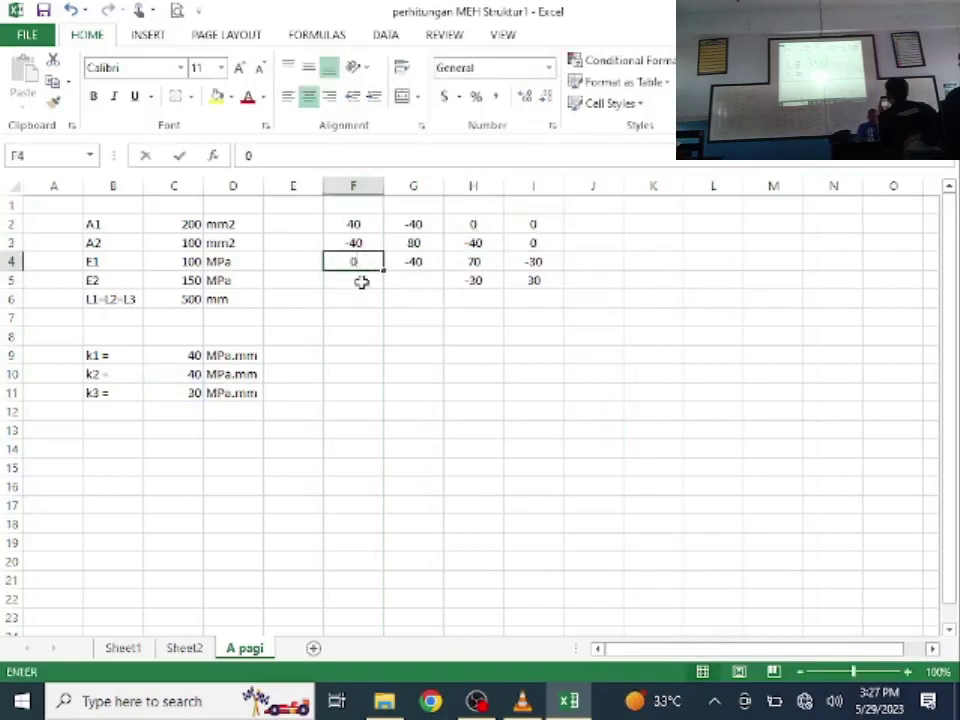
{"action": "left_click", "coordinate": [361, 279]}
{"action": "type", "text": "0"}
{"action": "left_click", "coordinate": [408, 283]}
{"action": "type", "text": "0"}
{"action": "left_click", "coordinate": [435, 321]}
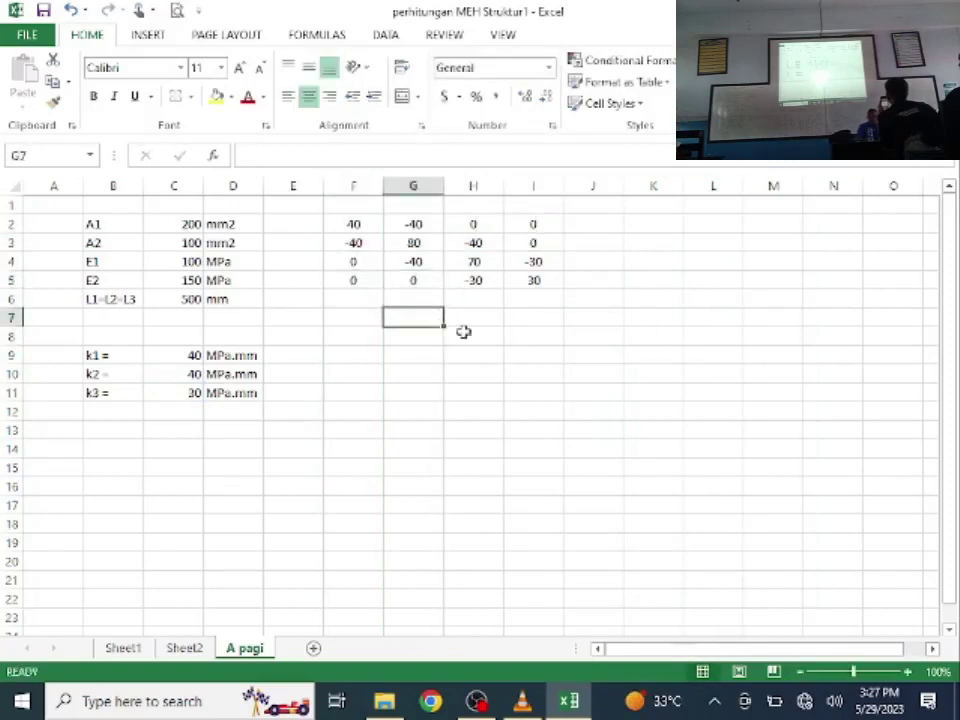
Step: Build the displacement vector in J2:J5 by entering x1 and x2 and extending the series to x4
{"action": "left_click", "coordinate": [598, 223]}
{"action": "type", "text": "x1"}
{"action": "key", "text": "Return"}
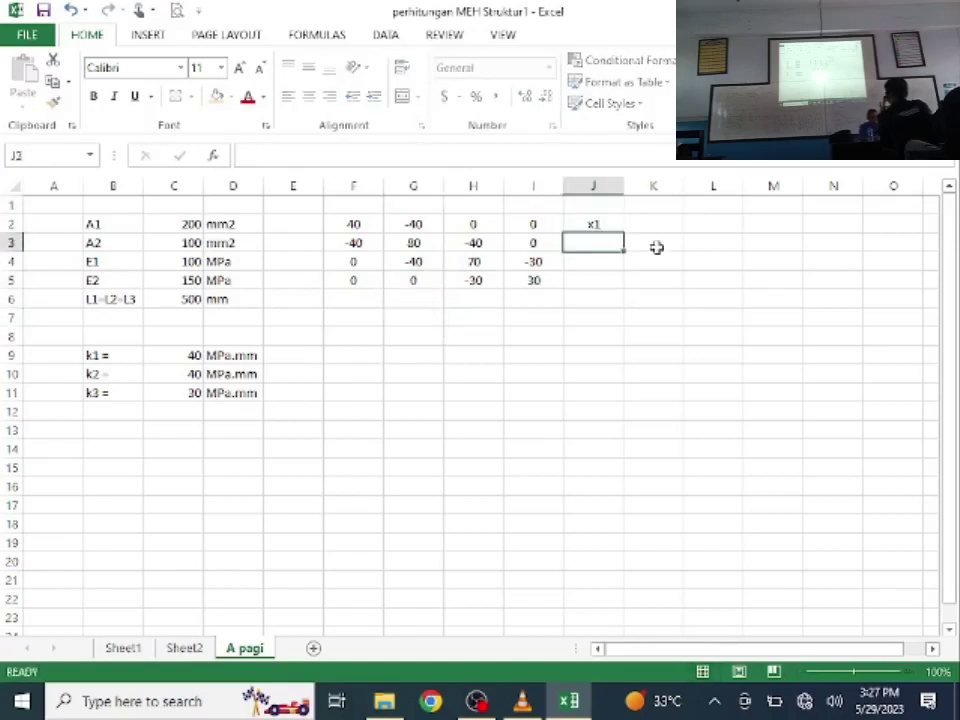
{"action": "type", "text": "x2"}
{"action": "key", "text": "Return"}
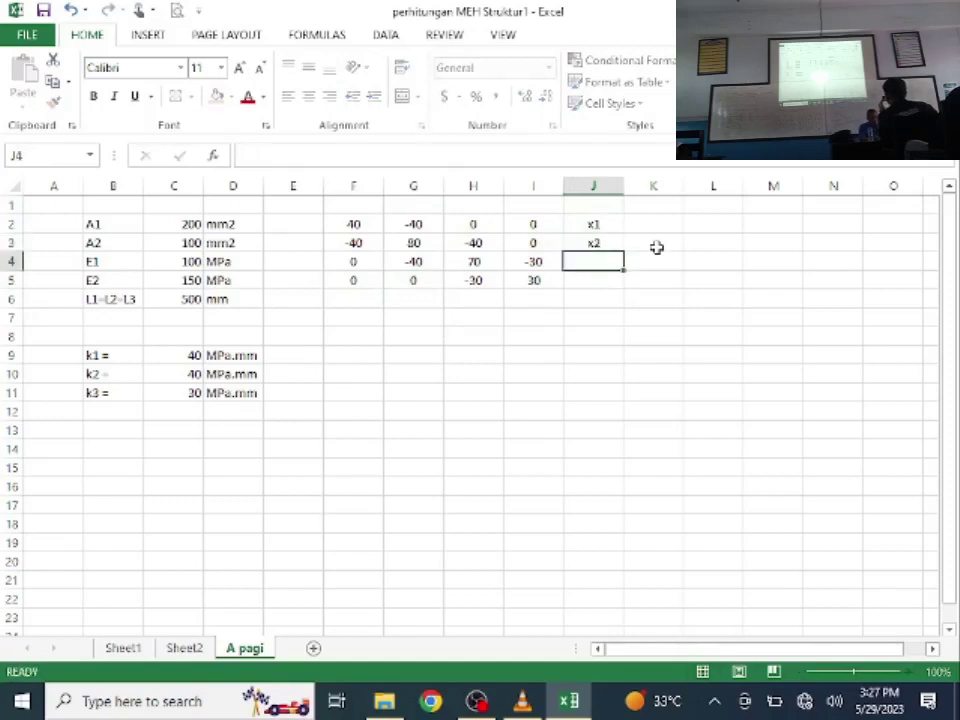
{"action": "left_click_drag", "start_coordinate": [593, 230], "coordinate": [669, 229]}
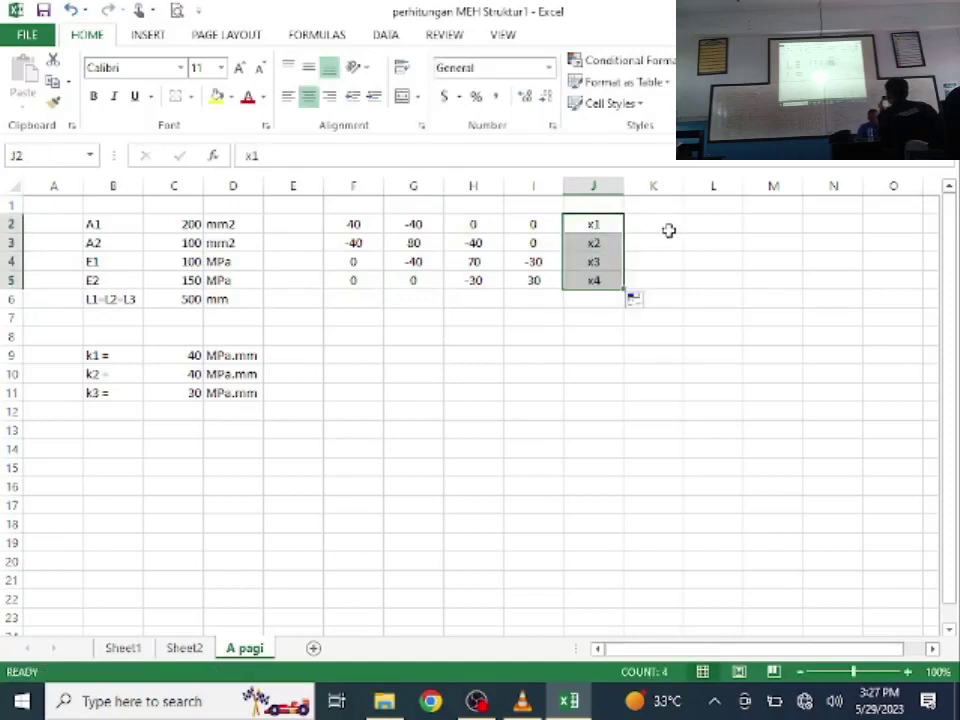
Step: Enter an equals sign as text in cell K4 beside the displacement vector
{"action": "left_click", "coordinate": [664, 253]}
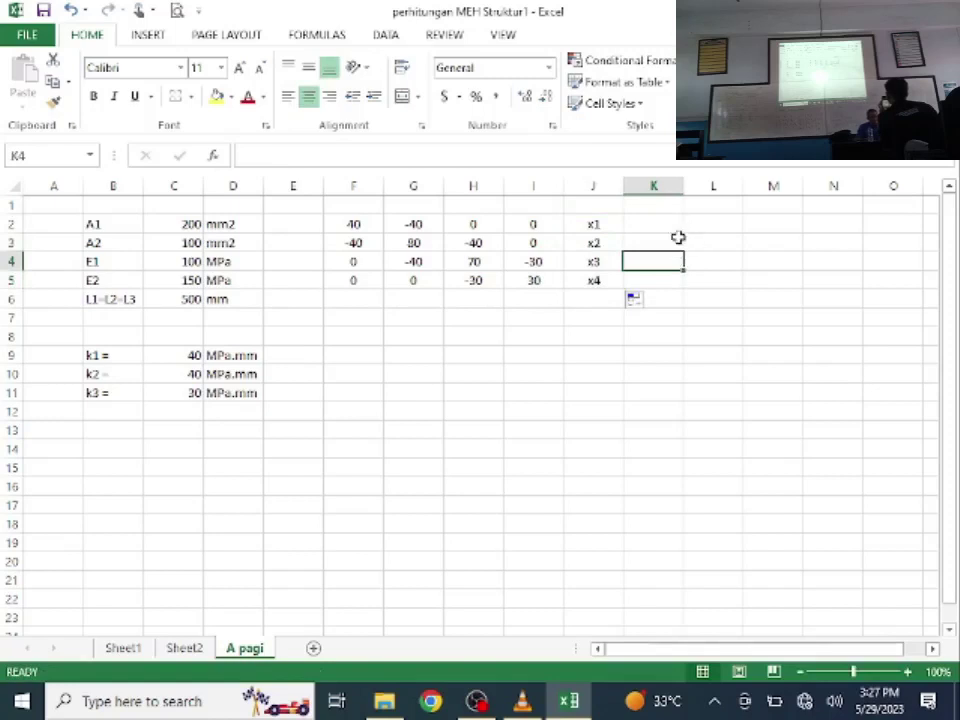
{"action": "type", "text": "'"}
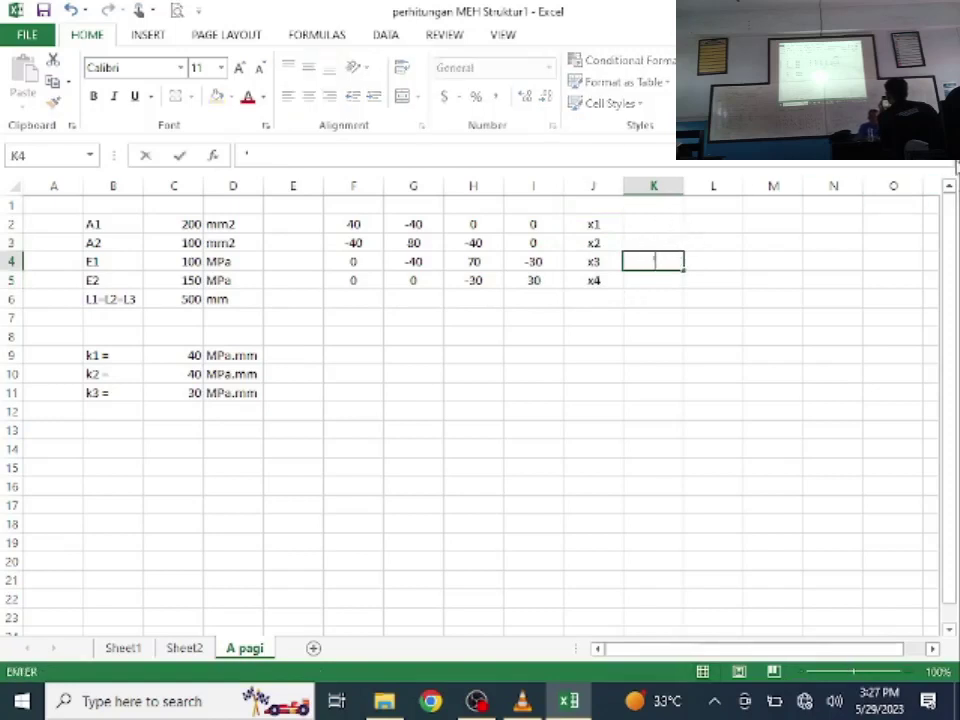
{"action": "type", "text": "="}
{"action": "key", "text": "ctrl+Return"}
{"action": "key", "text": "Right"}
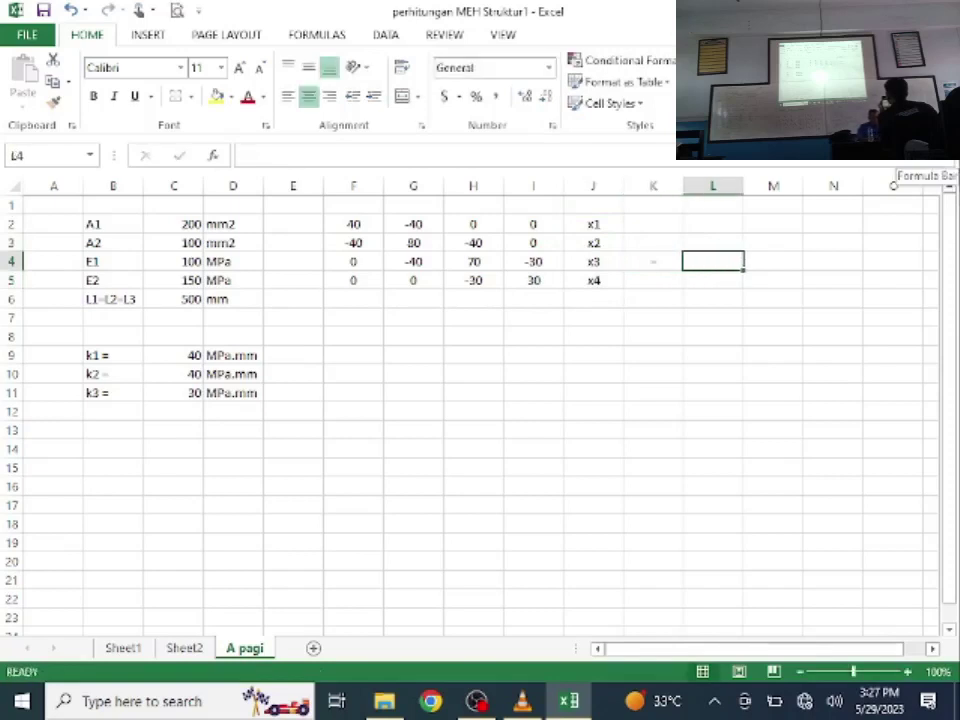
Step: Fill the force vector with 0 in cells L2:L4 and 100 in cell L5
{"action": "left_click", "coordinate": [734, 221]}
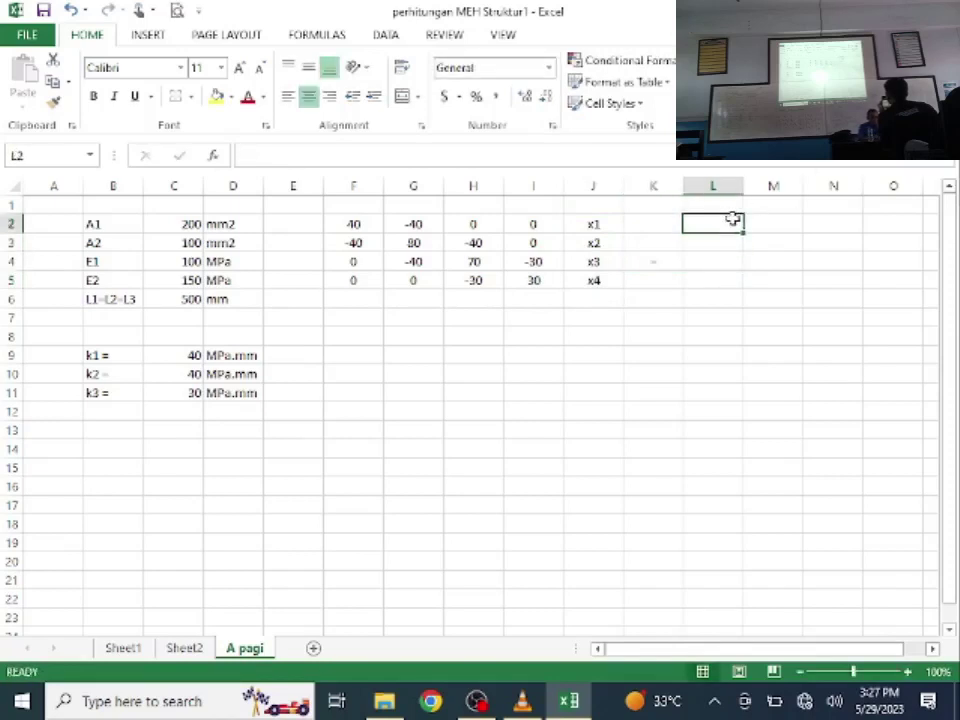
{"action": "type", "text": "0"}
{"action": "key", "text": "Return"}
{"action": "type", "text": "0"}
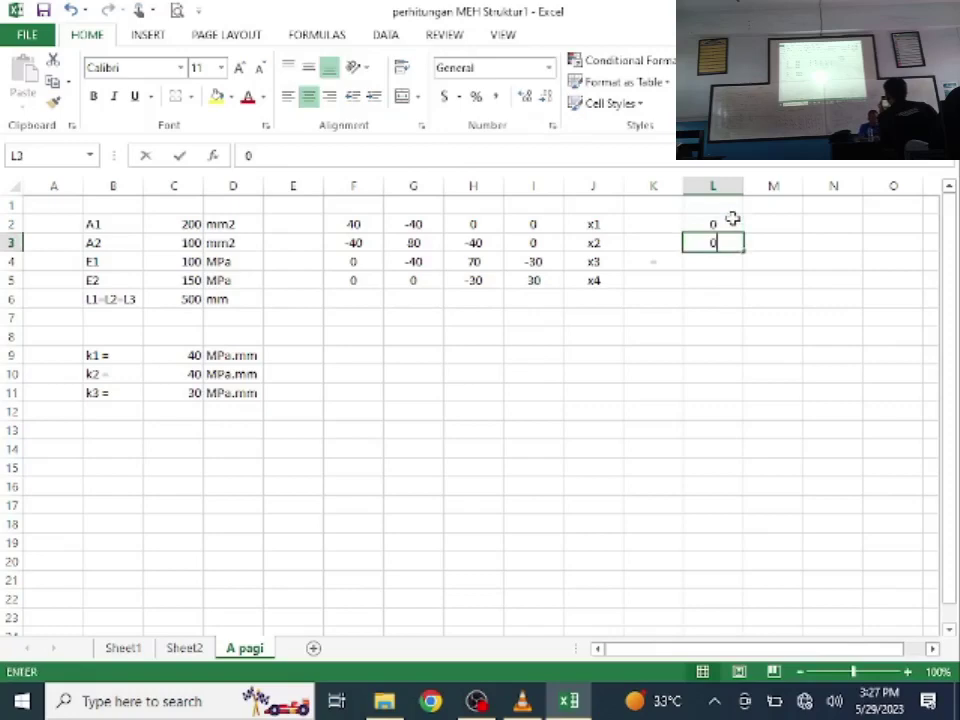
{"action": "key", "text": "Return"}
{"action": "type", "text": "0"}
{"action": "key", "text": "Return"}
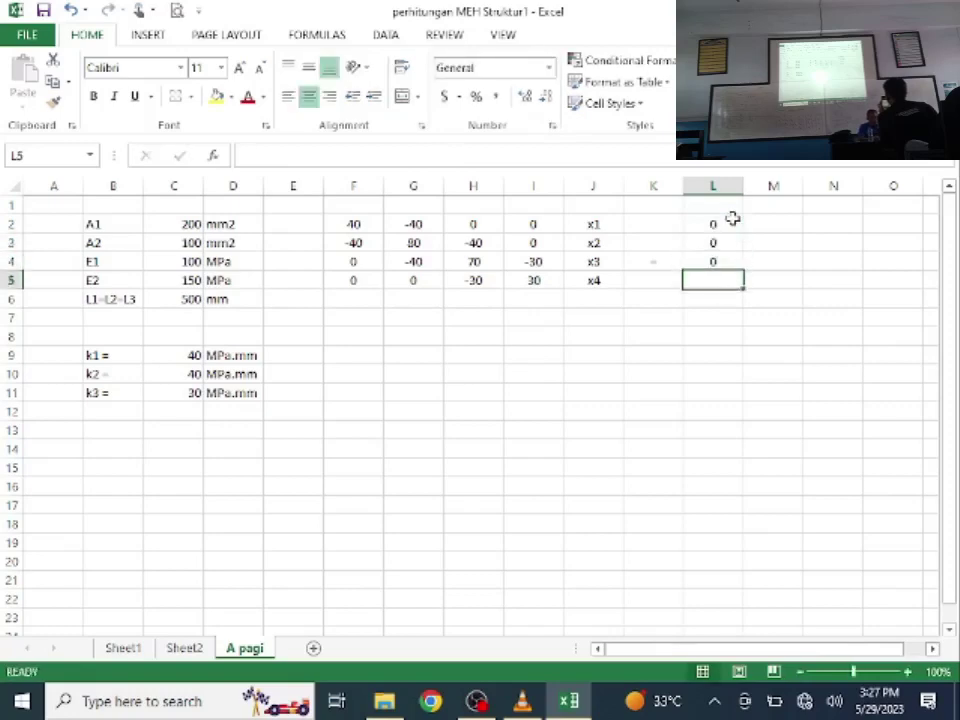
{"action": "type", "text": "100"}
{"action": "key", "text": "Return"}
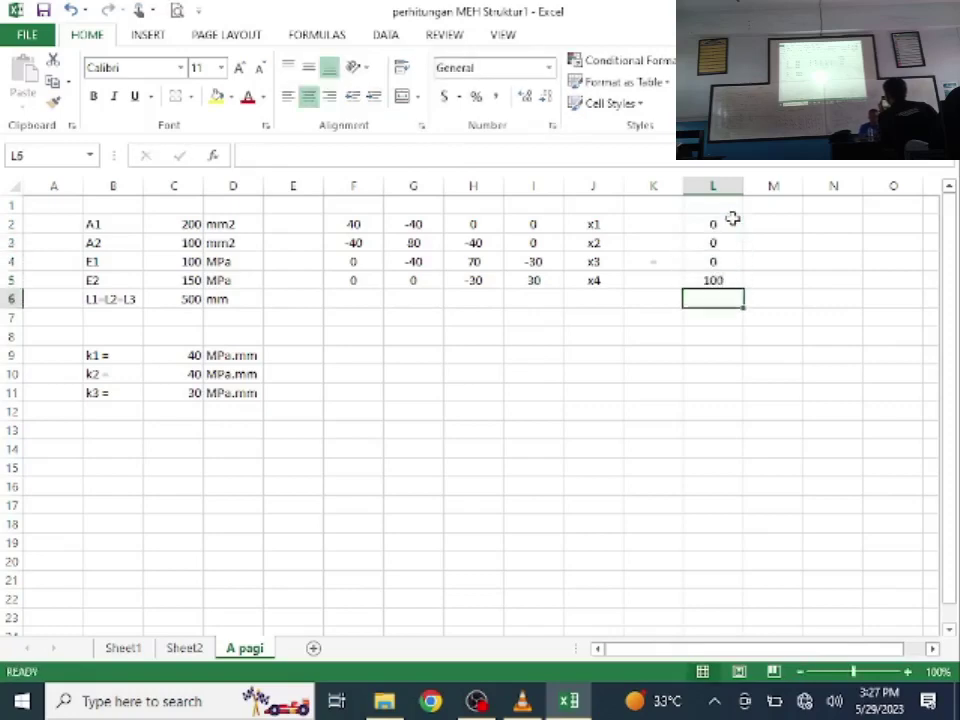
Step: Enter the heading "Kondisi batas:" in cell F7 below the matrix
{"action": "left_click", "coordinate": [453, 358]}
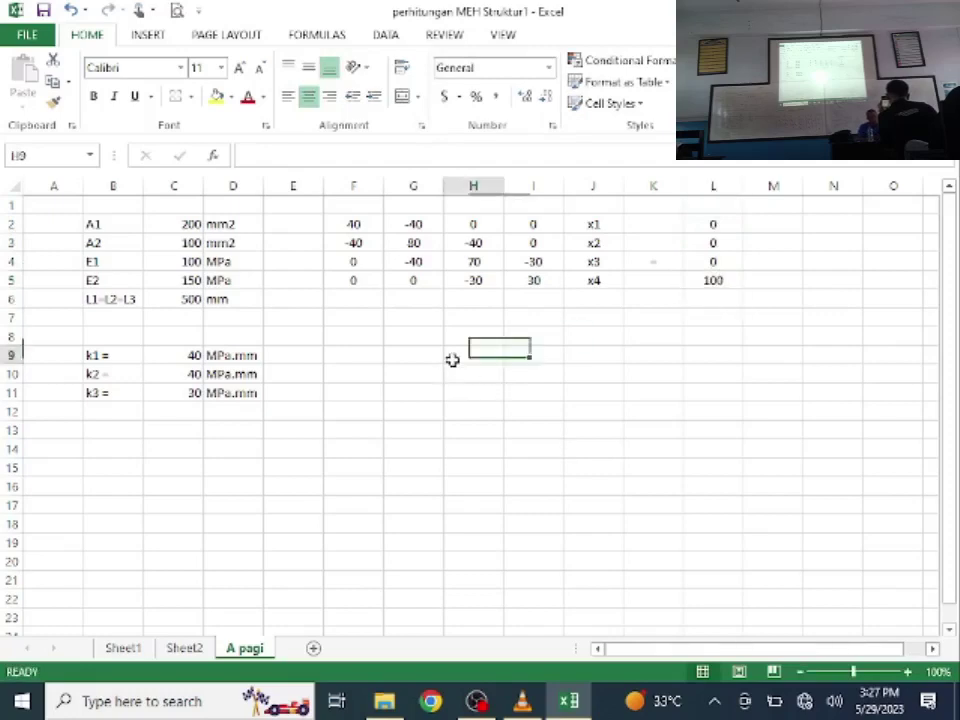
{"action": "left_click", "coordinate": [365, 321]}
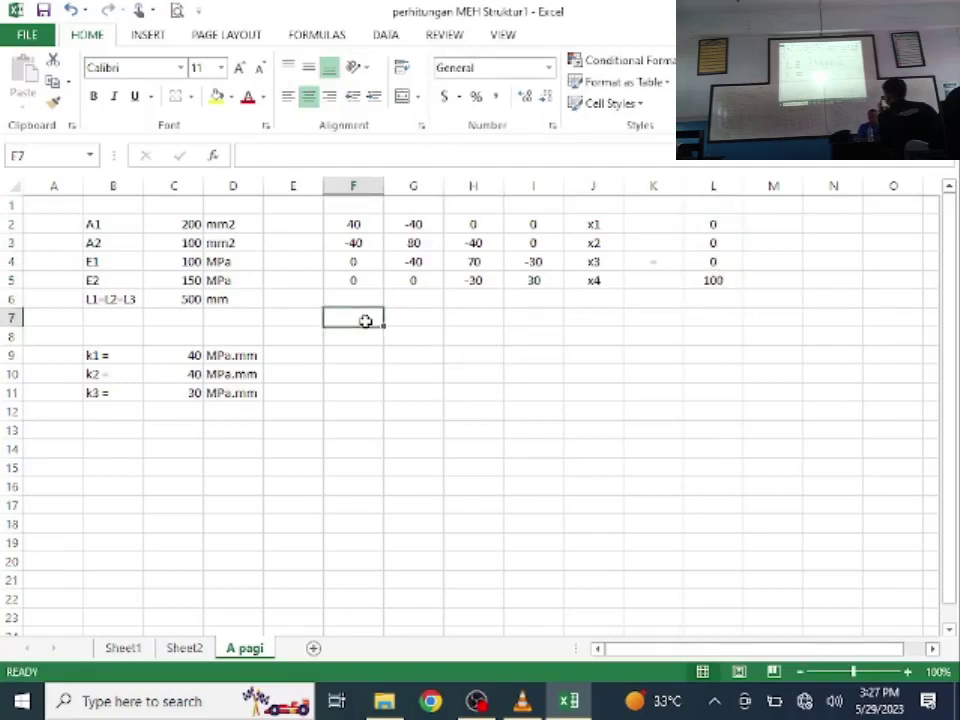
{"action": "type", "text": "Kondisi batas:"}
{"action": "key", "text": "Return"}
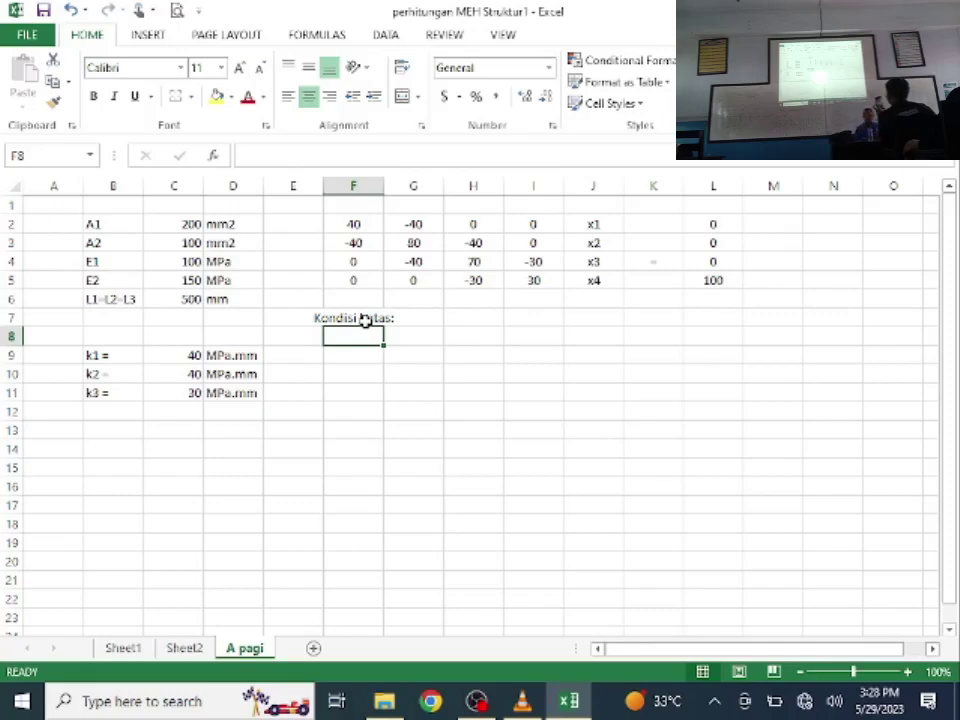
Step: Write the boundary conditions "x1 = 0" in cell G8 and "F4 = 100" in cell H8
{"action": "left_click", "coordinate": [426, 345]}
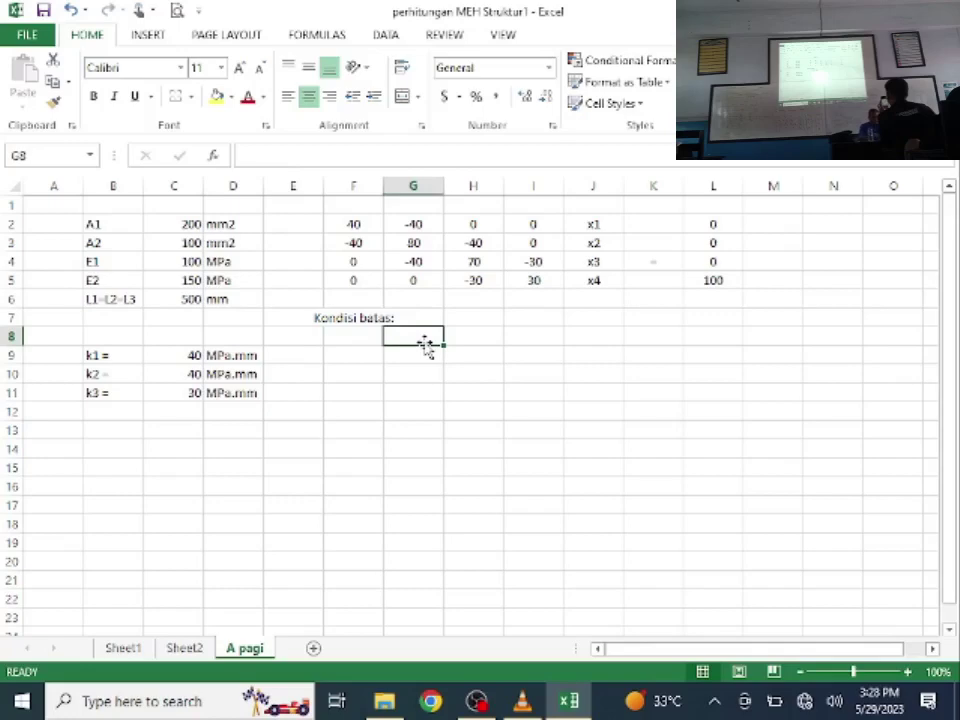
{"action": "type", "text": "x1 = 0"}
{"action": "key", "text": "Return"}
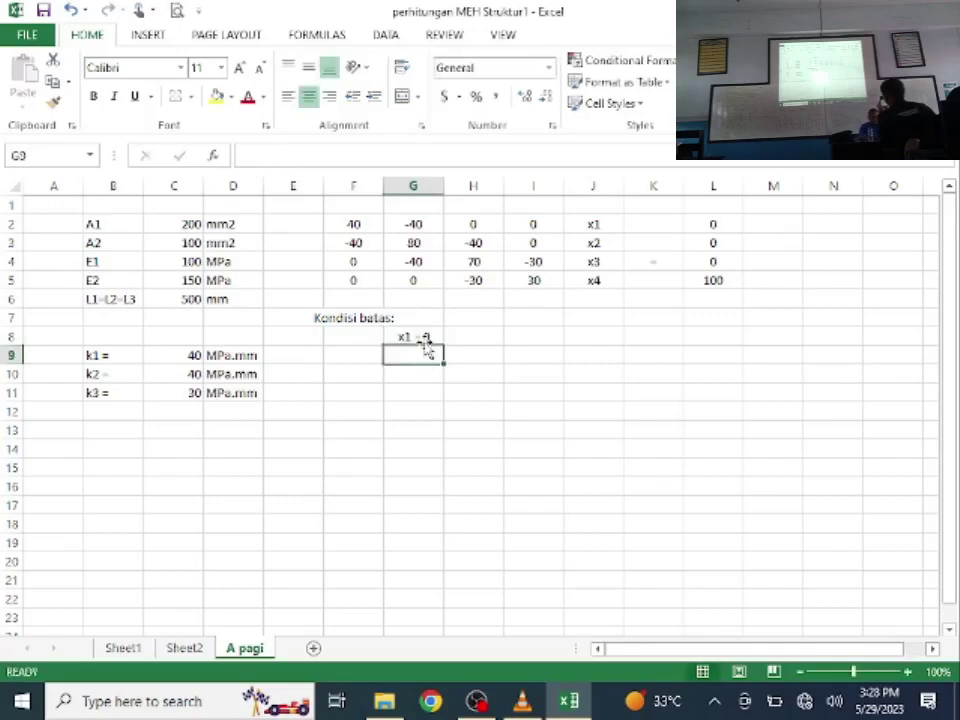
{"action": "left_click", "coordinate": [497, 336]}
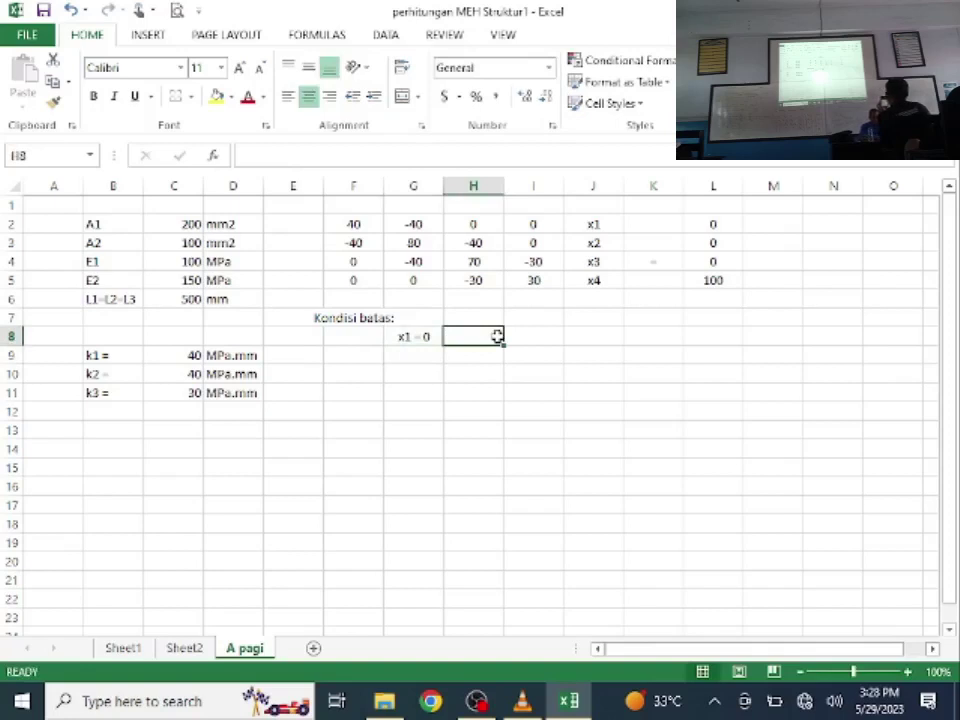
{"action": "type", "text": "F4"}
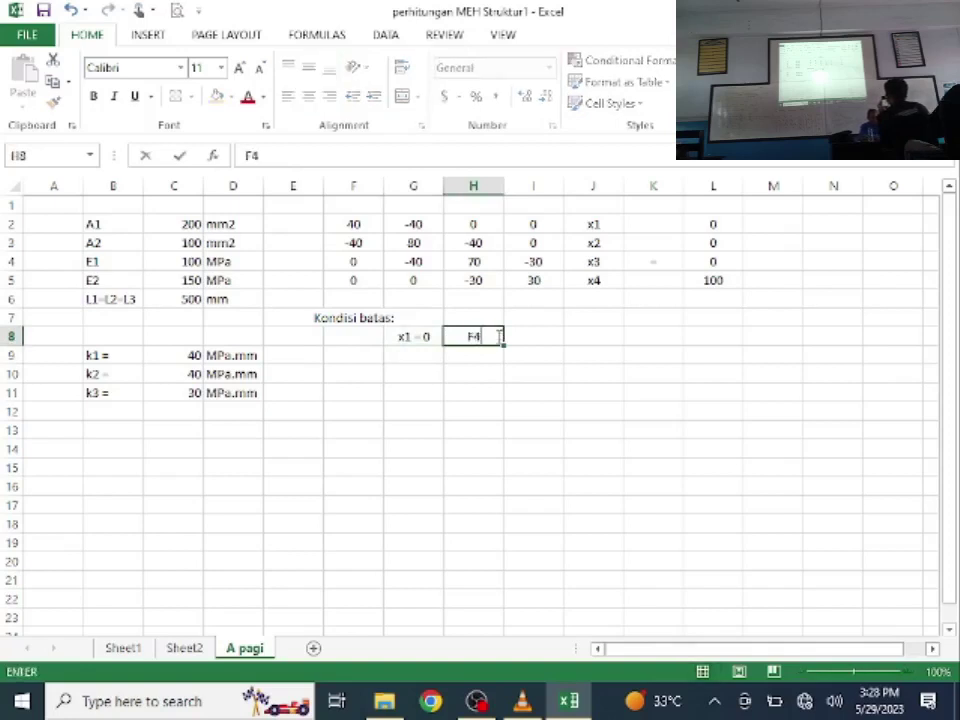
{"action": "type", "text": " = 100"}
{"action": "key", "text": "Return"}
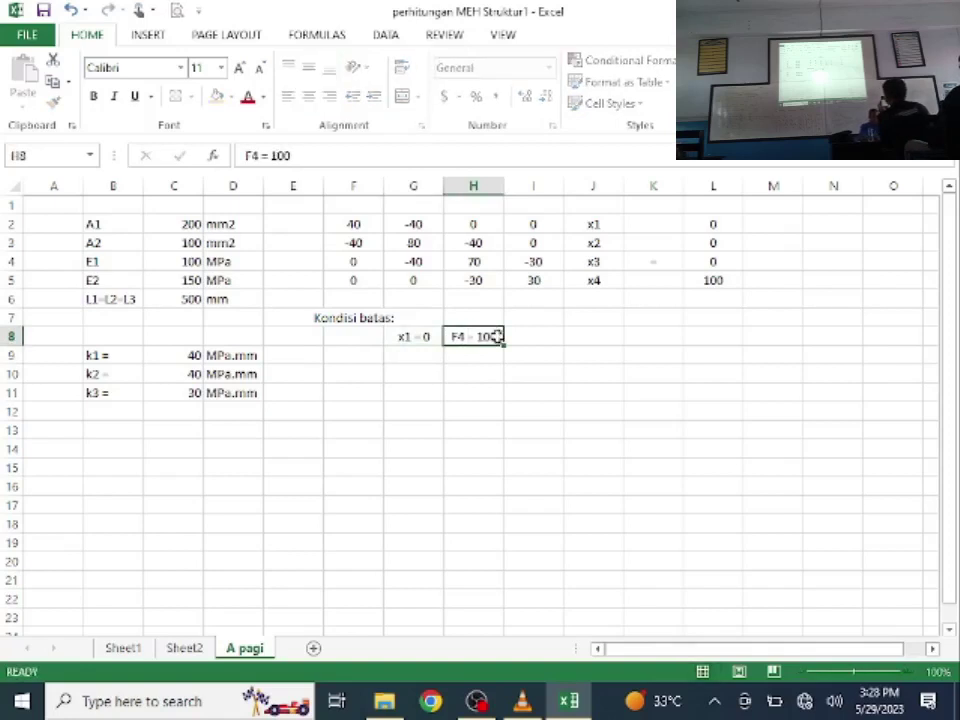
Step: Start the reduced stiffness matrix with =G3 in cell G10
{"action": "left_click", "coordinate": [398, 372]}
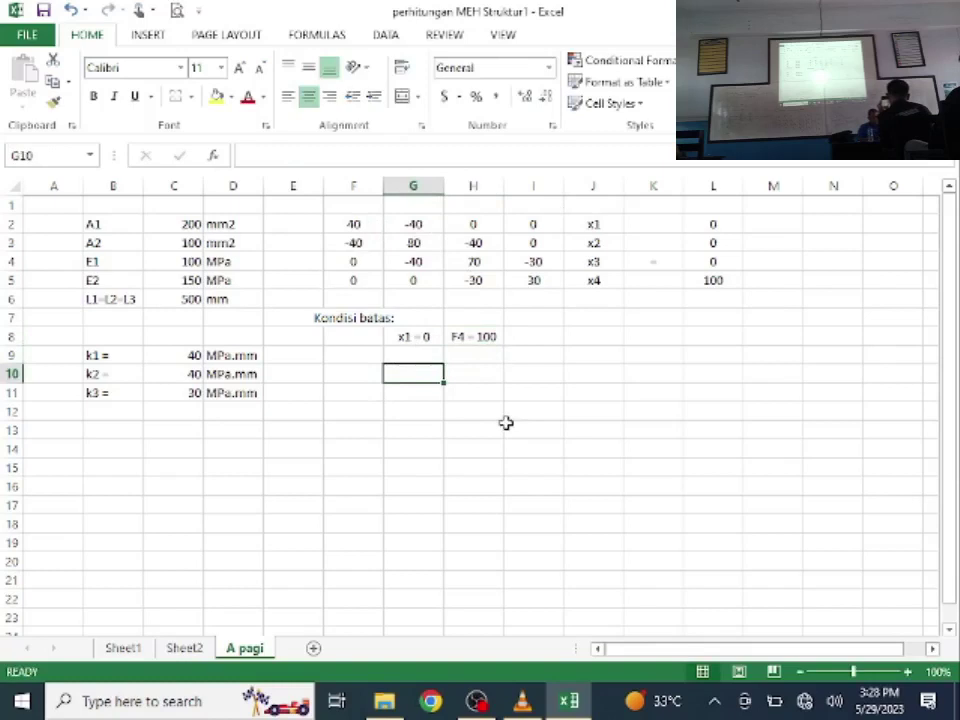
{"action": "type", "text": "="}
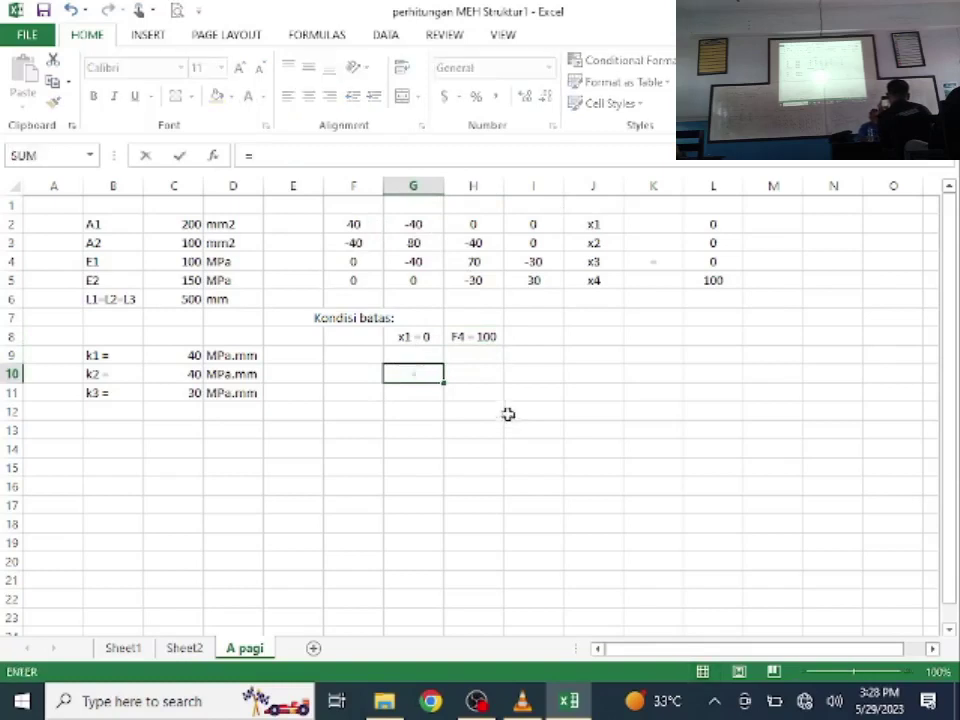
{"action": "left_click", "coordinate": [410, 241]}
{"action": "key", "text": "Return"}
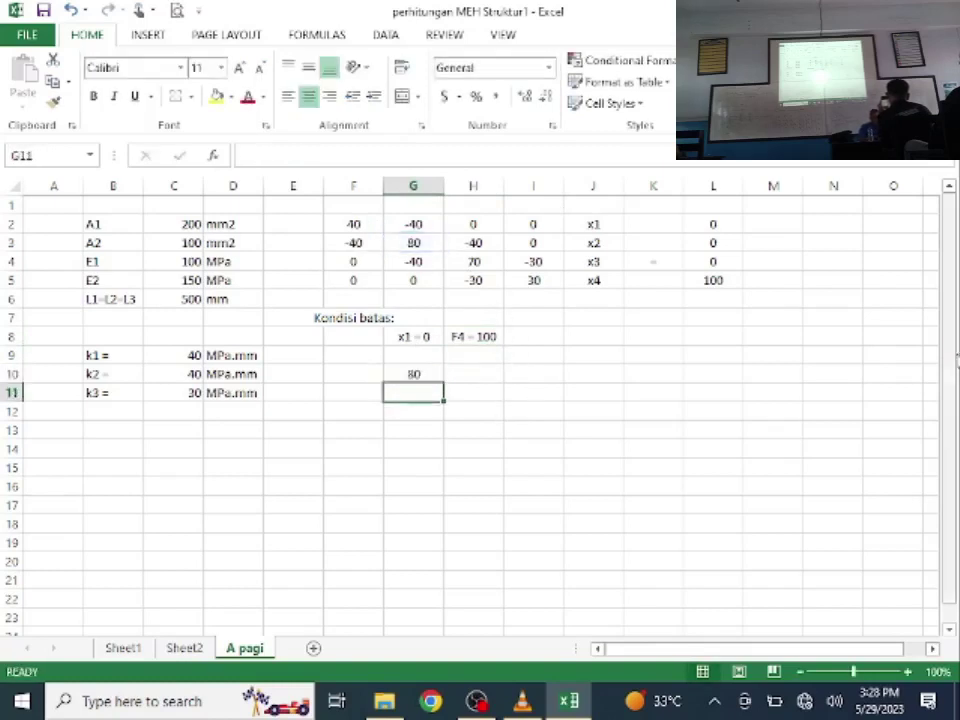
Step: Fill the =G3 formula across G10:I12 and build the reduced force vector with =L3 in J10 filled down to J12
{"action": "left_click", "coordinate": [409, 371]}
{"action": "left_click_drag", "start_coordinate": [443, 382], "coordinate": [564, 417]}
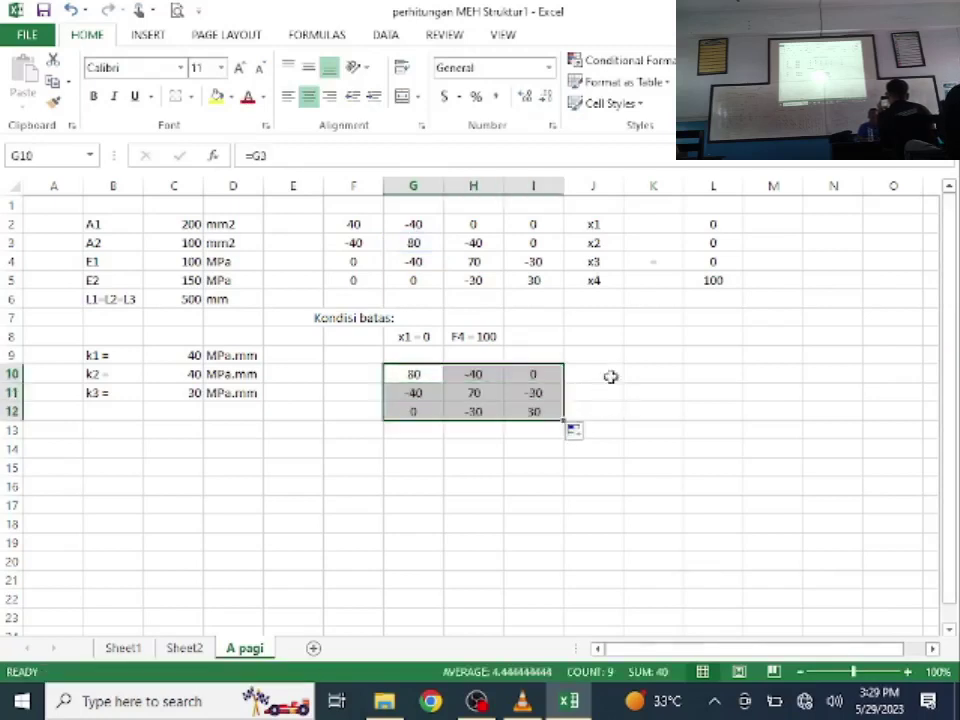
{"action": "left_click", "coordinate": [605, 375]}
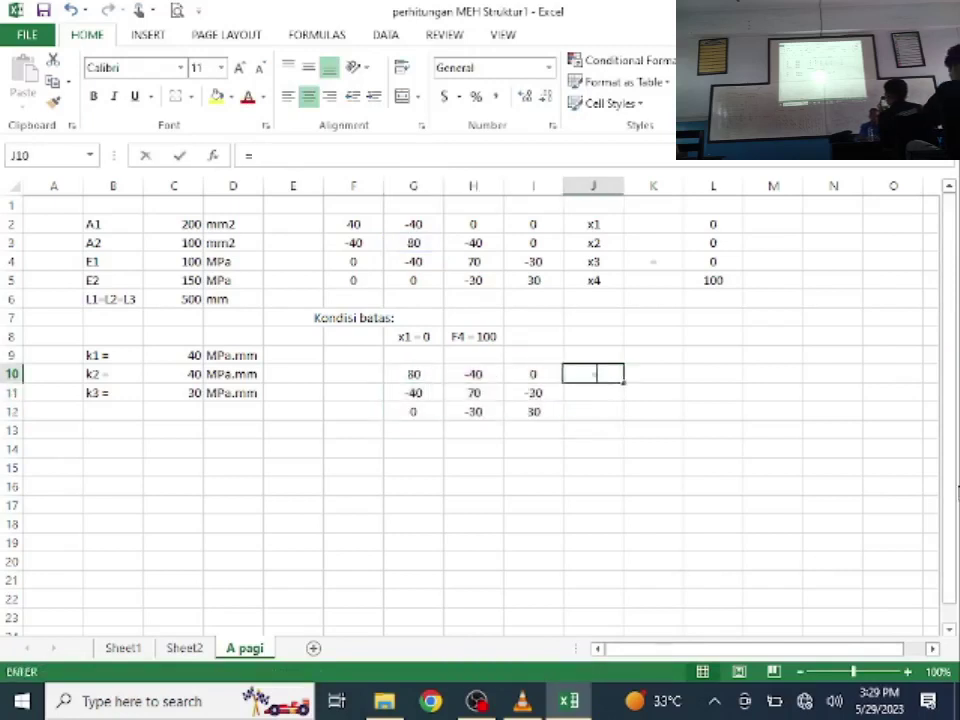
{"action": "type", "text": "="}
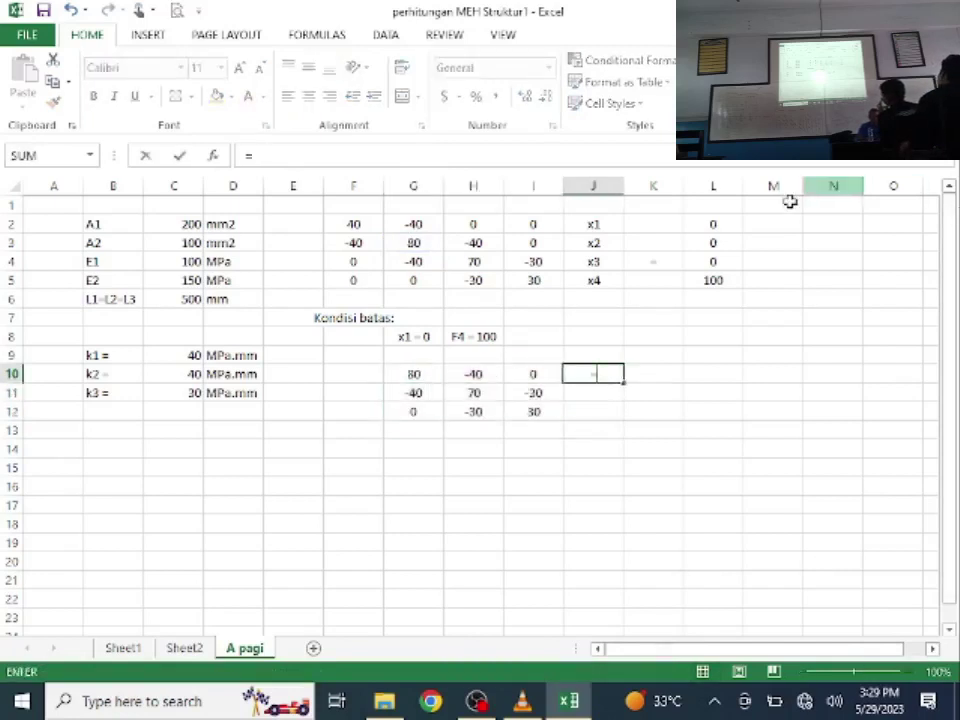
{"action": "left_click", "coordinate": [719, 243]}
{"action": "key", "text": "Return"}
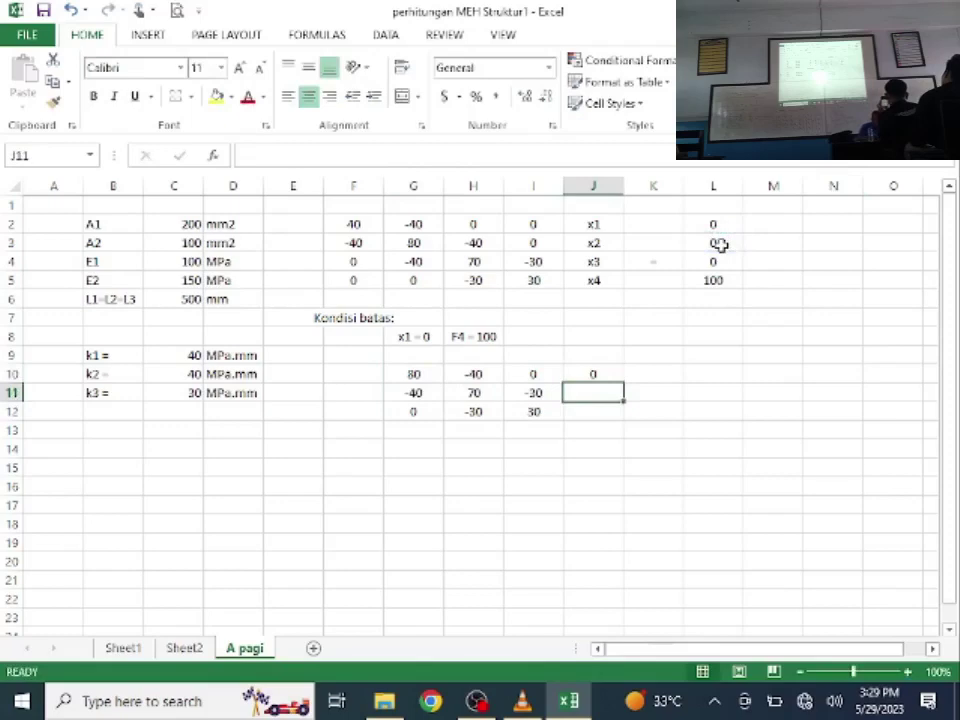
{"action": "left_click", "coordinate": [606, 373]}
{"action": "left_click_drag", "start_coordinate": [620, 382], "coordinate": [632, 422]}
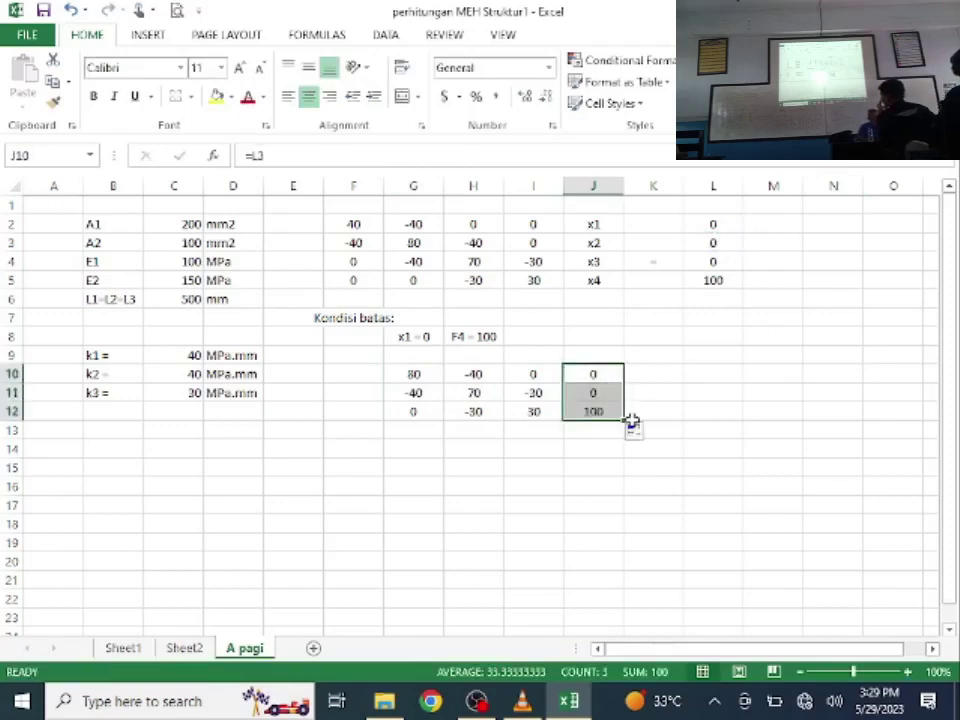
{"action": "left_click", "coordinate": [588, 465]}
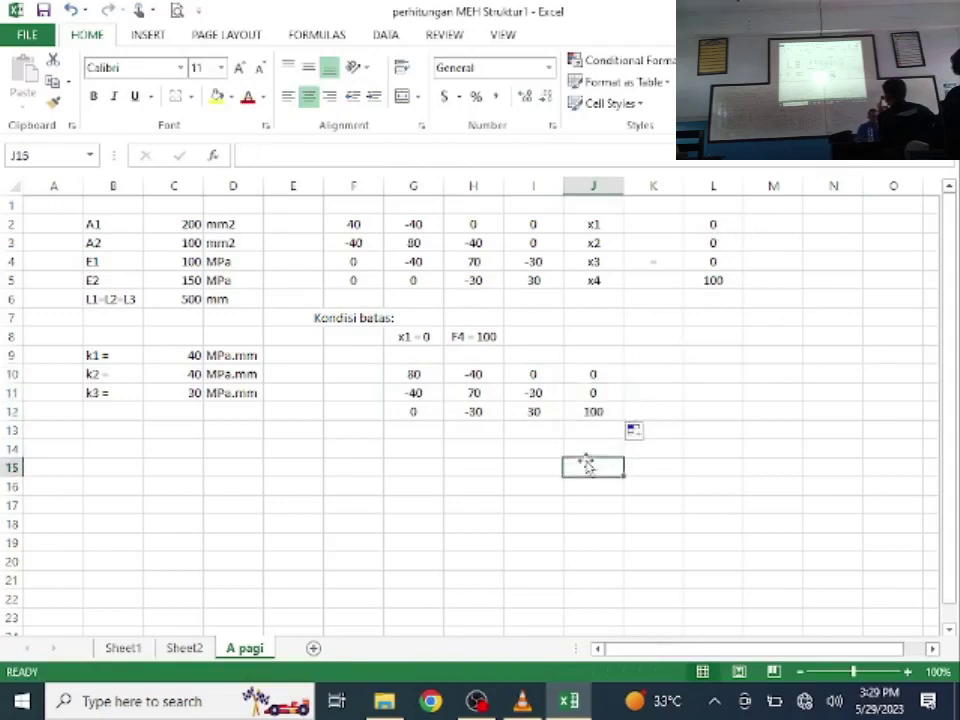
{"action": "scroll", "coordinate": [466, 432], "scroll_direction": "down", "scroll_amount": 2}
{"action": "scroll", "coordinate": [470, 400], "scroll_direction": "up", "scroll_amount": 2}
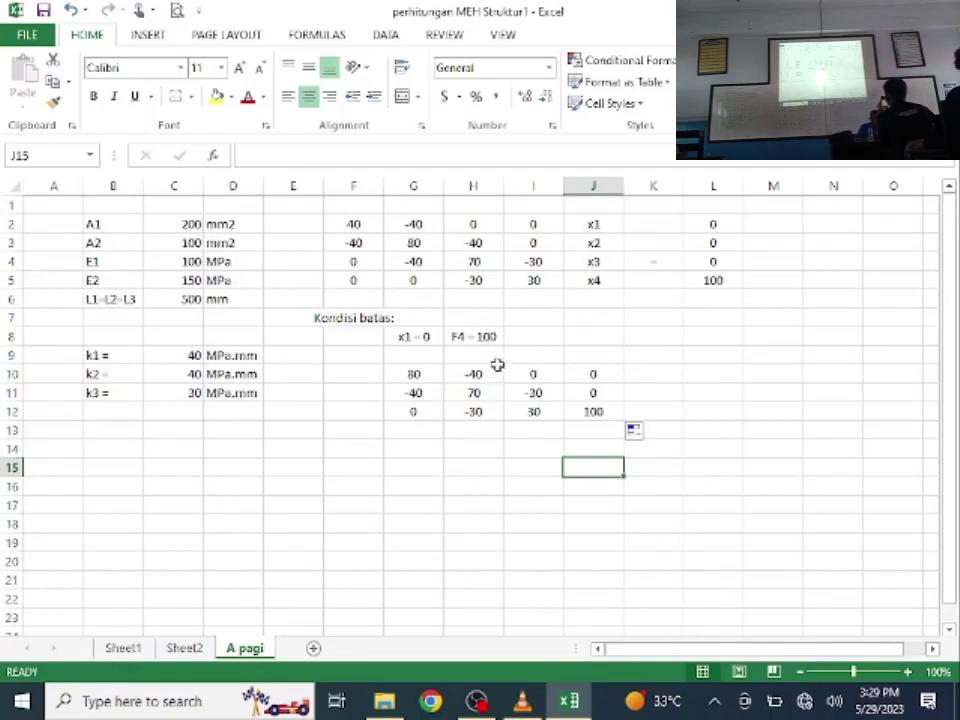
Step: Normalise the first row by the pivot with =G10/$G$10 in cell G14, filled across to J14
{"action": "left_click", "coordinate": [410, 448]}
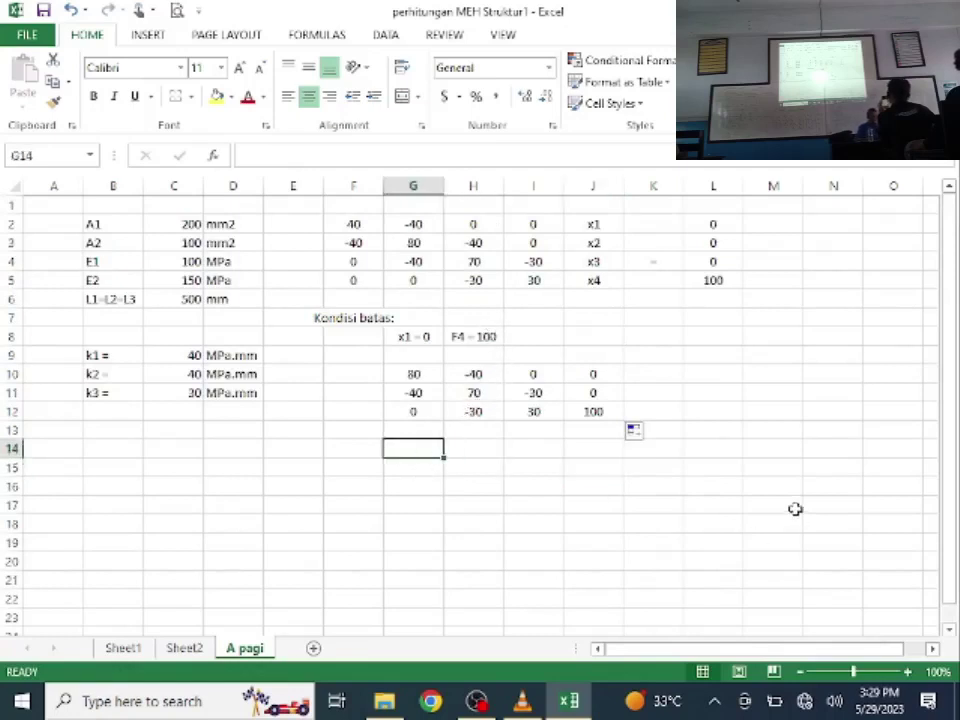
{"action": "type", "text": "="}
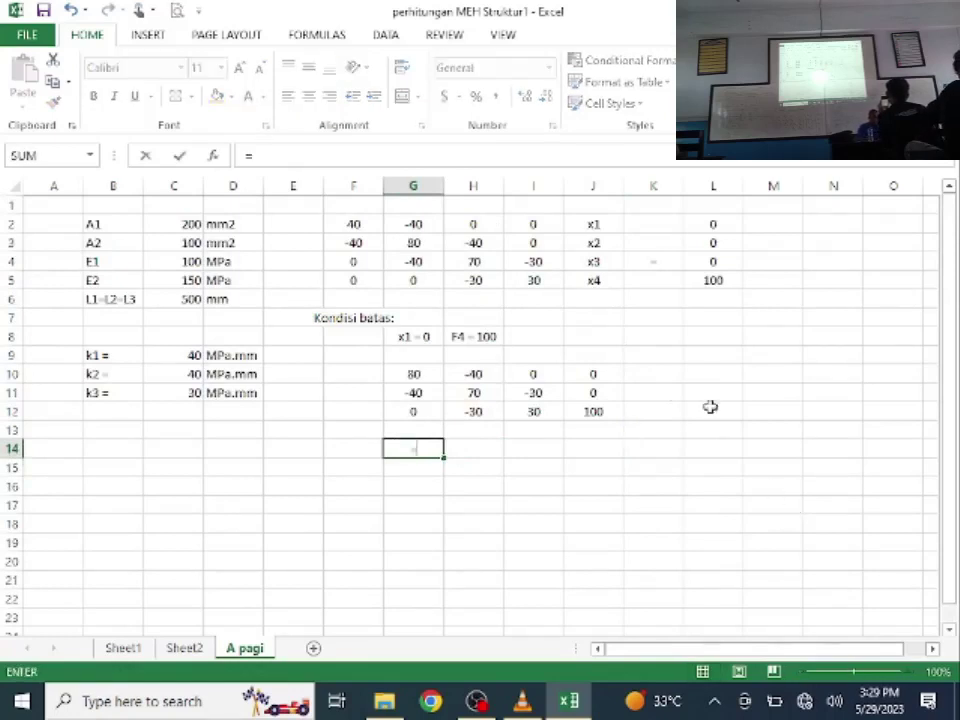
{"action": "left_click", "coordinate": [440, 373]}
{"action": "type", "text": "/"}
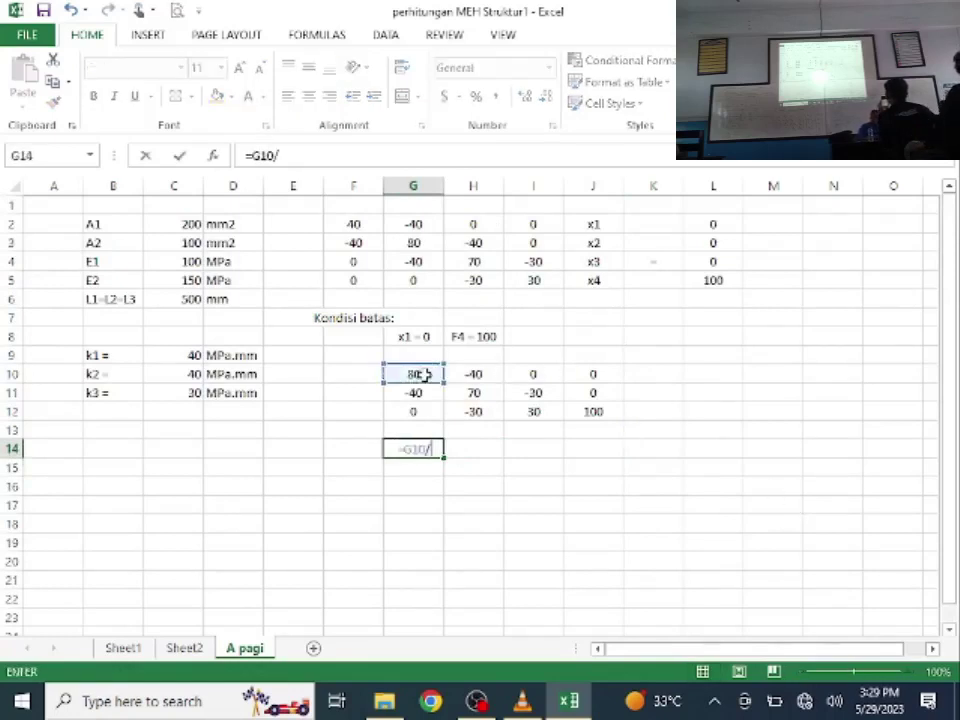
{"action": "left_click", "coordinate": [407, 375]}
{"action": "key", "text": "F4"}
{"action": "key", "text": "Return"}
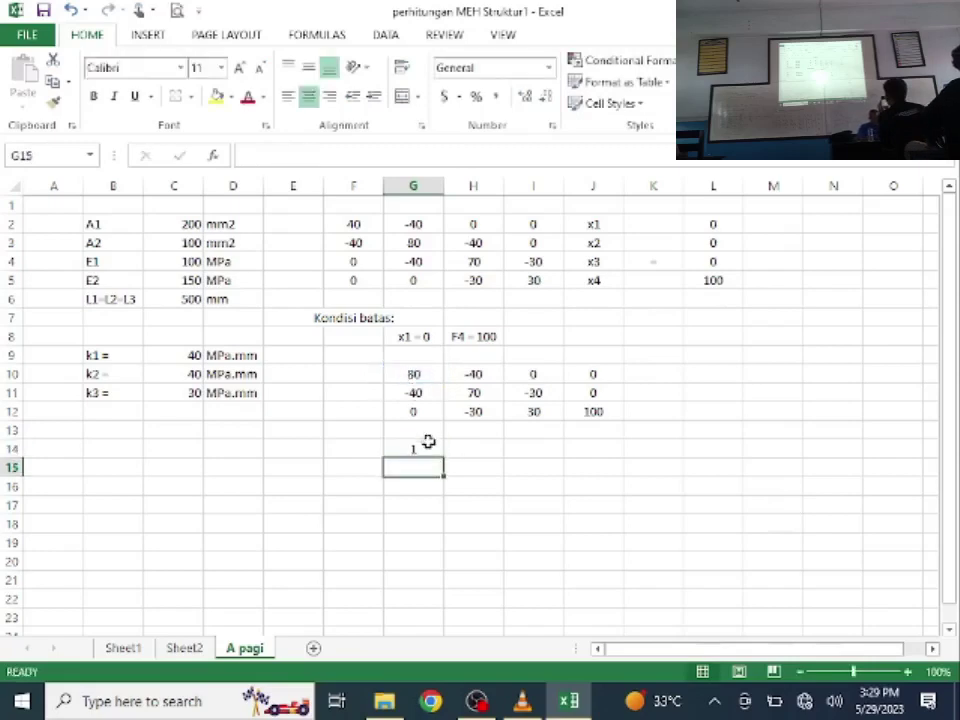
{"action": "left_click", "coordinate": [437, 451]}
{"action": "left_click_drag", "start_coordinate": [445, 458], "coordinate": [601, 465]}
Step: Eliminate the first column from the second row with =G11-(G14*$G$11) in cell G15, filled across to J15
{"action": "left_click", "coordinate": [428, 465]}
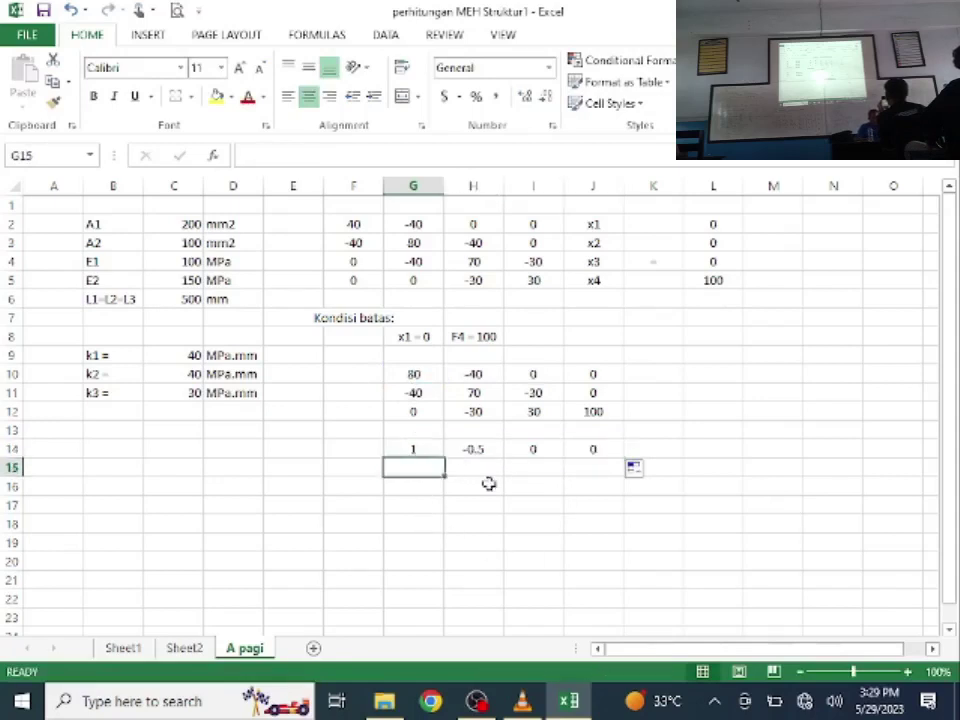
{"action": "type", "text": "="}
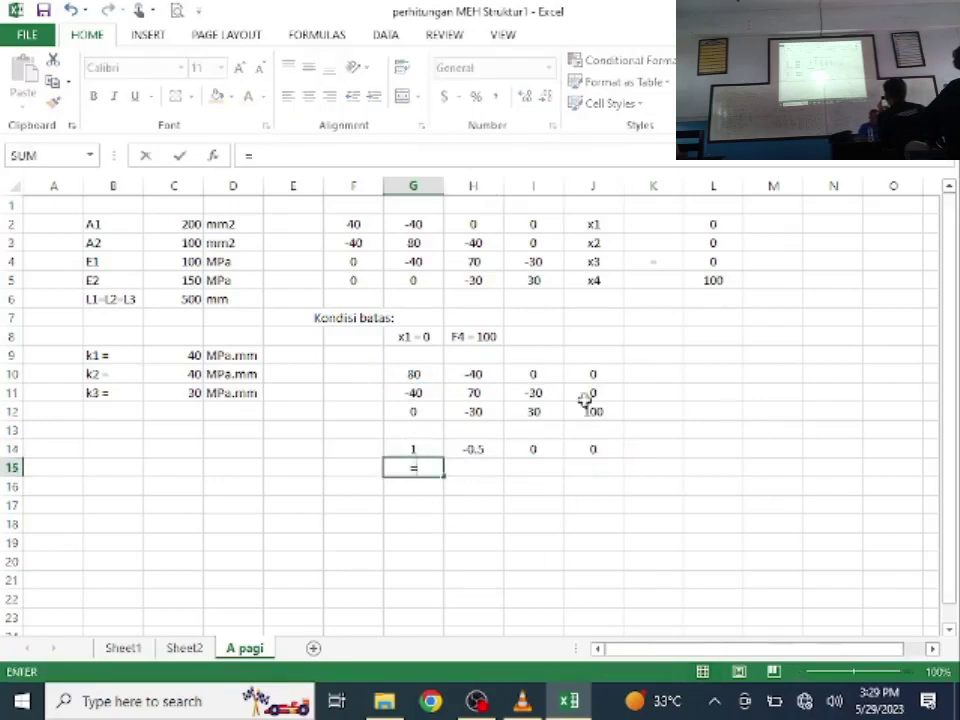
{"action": "left_click", "coordinate": [412, 393]}
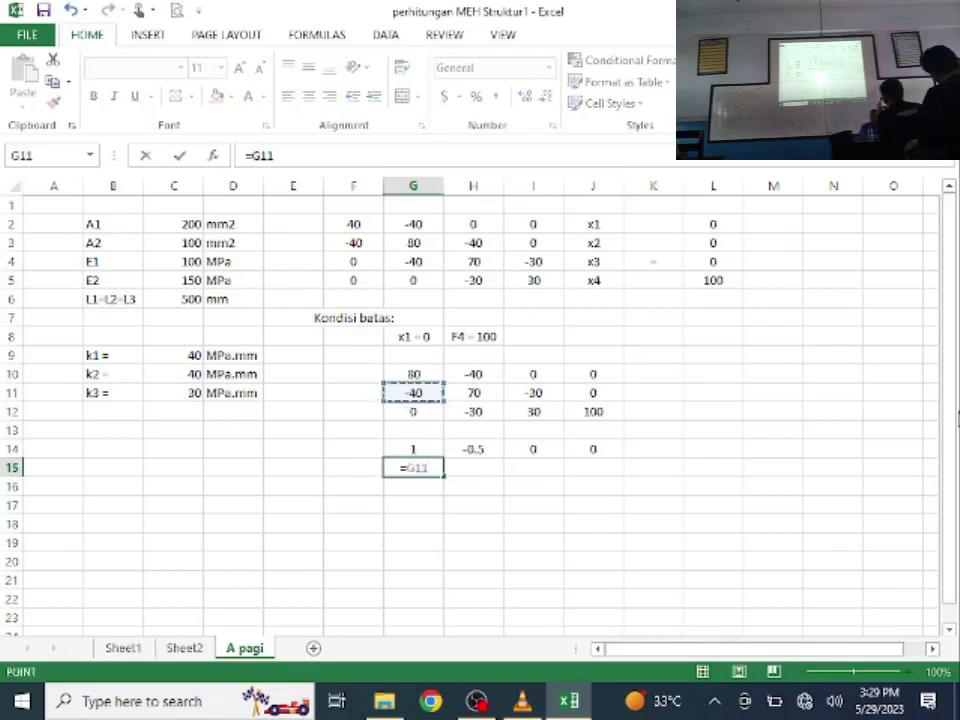
{"action": "type", "text": "-"}
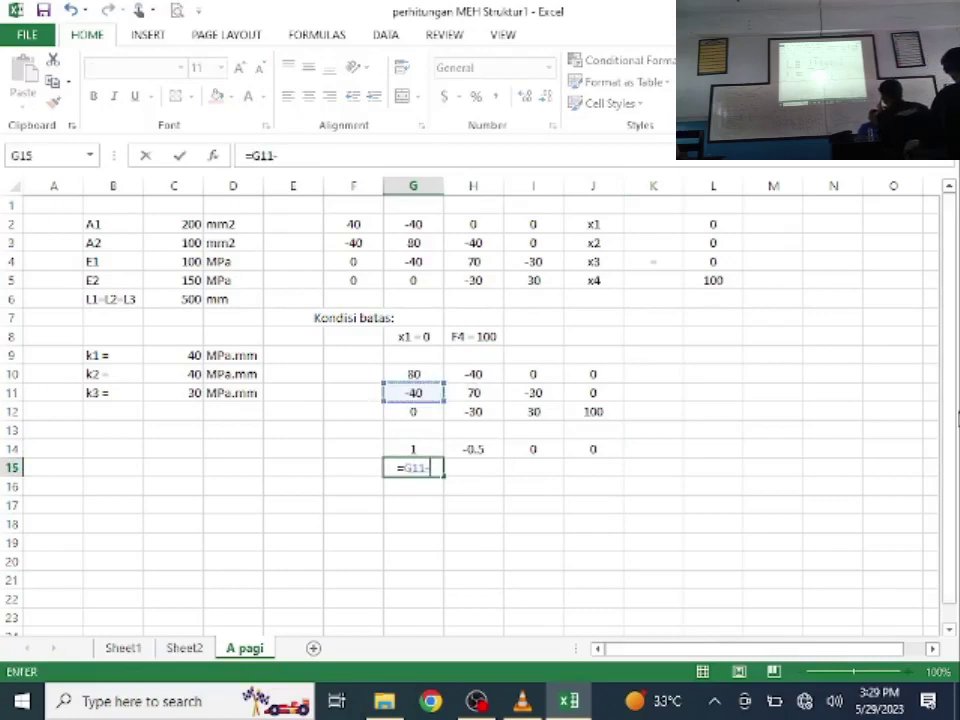
{"action": "type", "text": "("}
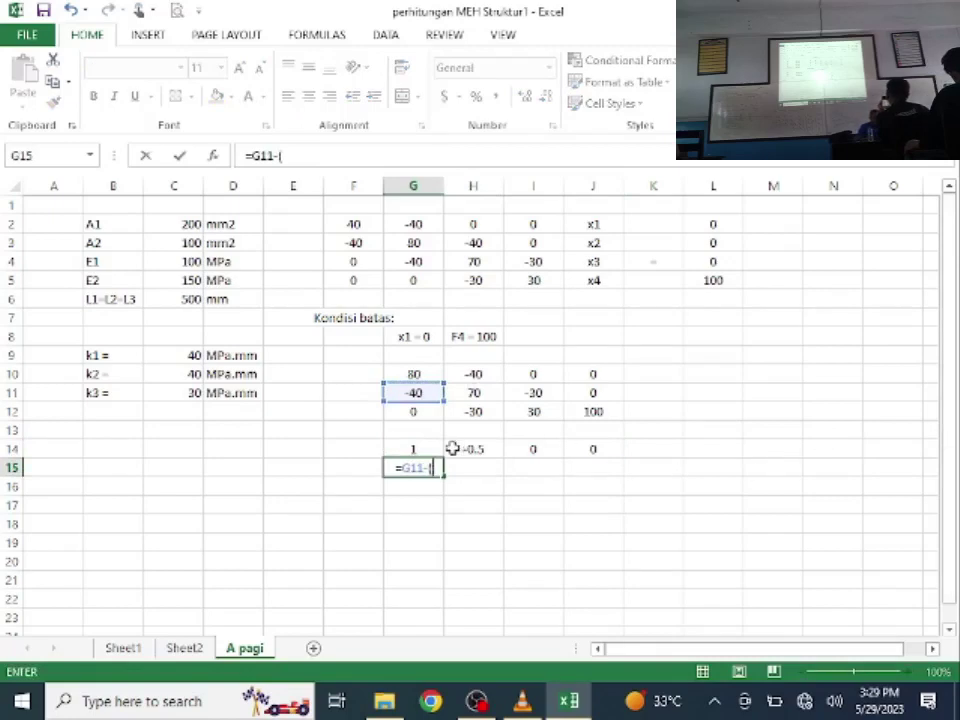
{"action": "left_click", "coordinate": [408, 450]}
{"action": "type", "text": "*"}
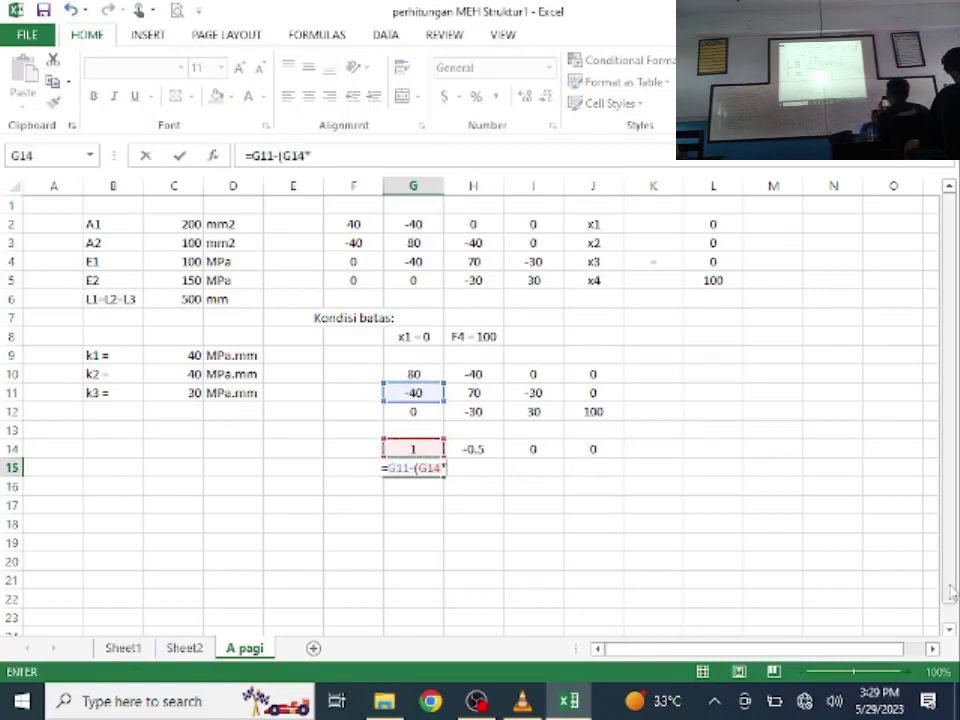
{"action": "left_click", "coordinate": [418, 393]}
{"action": "key", "text": "F4"}
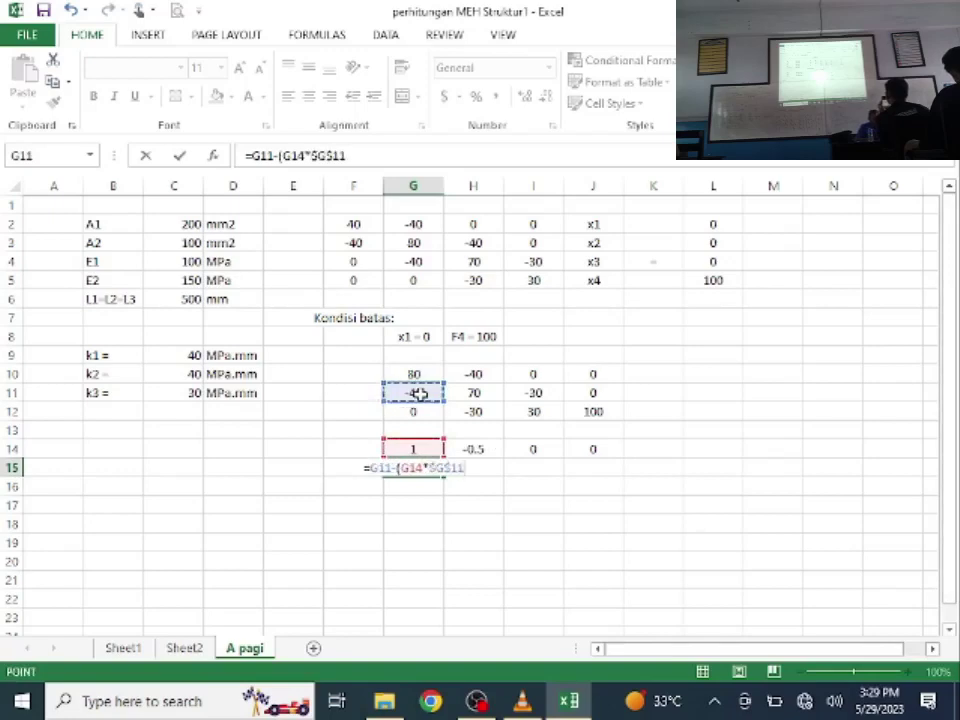
{"action": "key", "text": "ctrl+Return"}
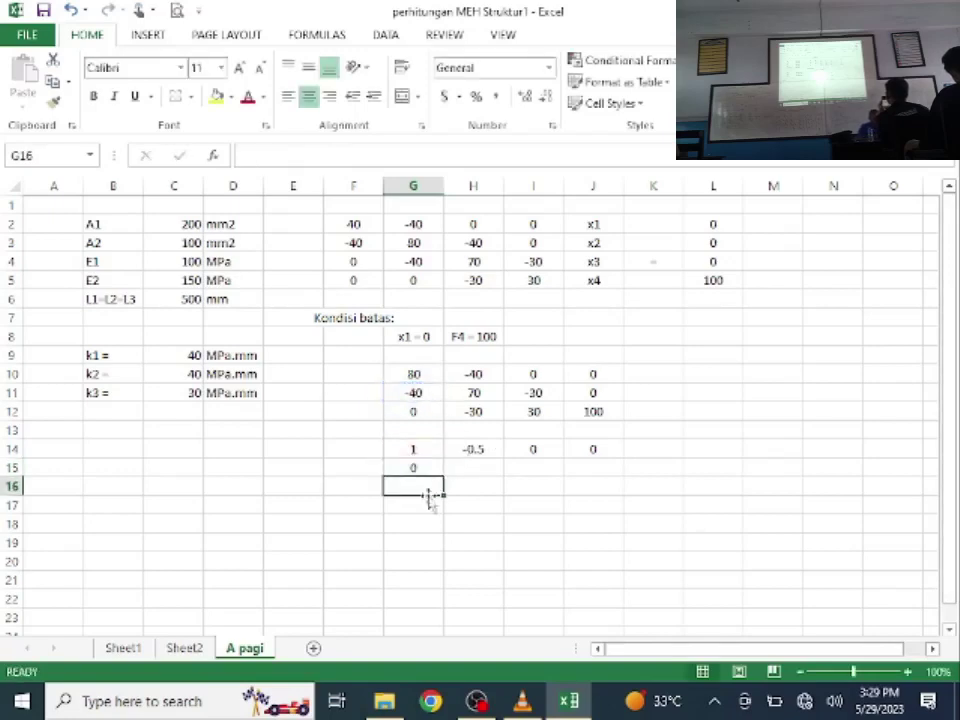
{"action": "left_click", "coordinate": [433, 466]}
{"action": "left_click_drag", "start_coordinate": [443, 473], "coordinate": [605, 475]}
Step: Carry the third row over with =G12 in cell G16, filled across to J16
{"action": "left_click", "coordinate": [426, 486]}
{"action": "type", "text": "="}
{"action": "left_click", "coordinate": [405, 412]}
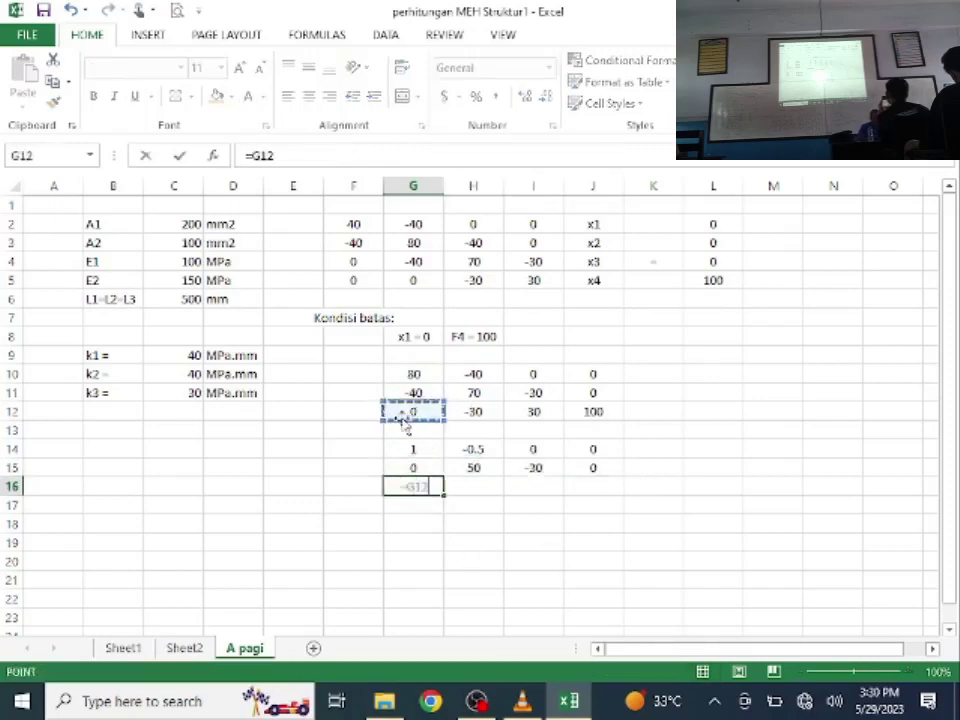
{"action": "key", "text": "Return"}
{"action": "left_click", "coordinate": [426, 486]}
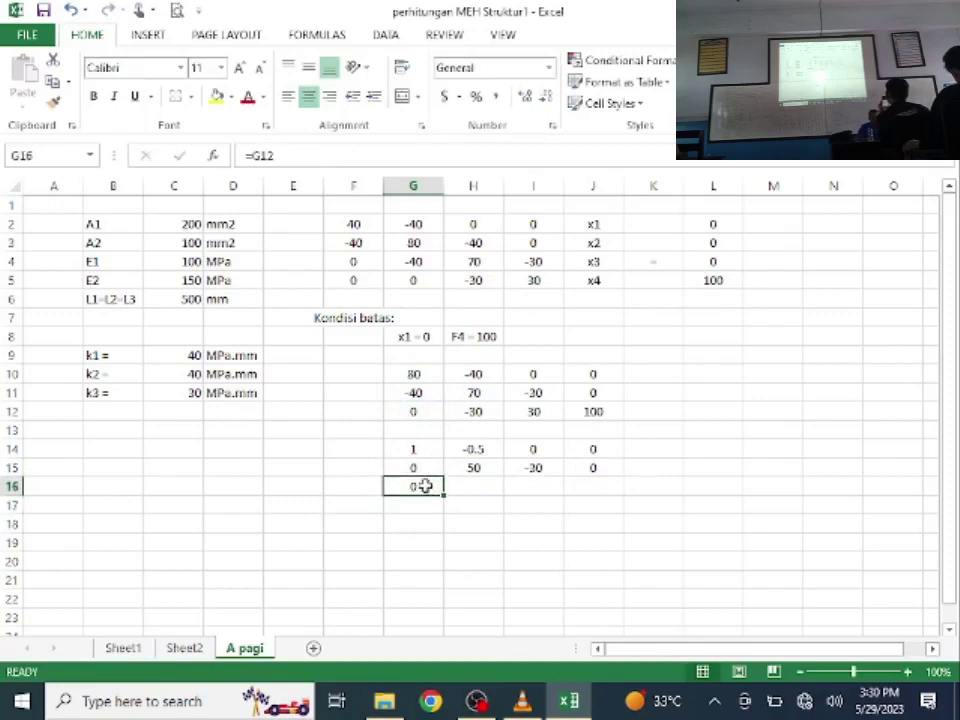
{"action": "left_click_drag", "start_coordinate": [443, 496], "coordinate": [602, 497]}
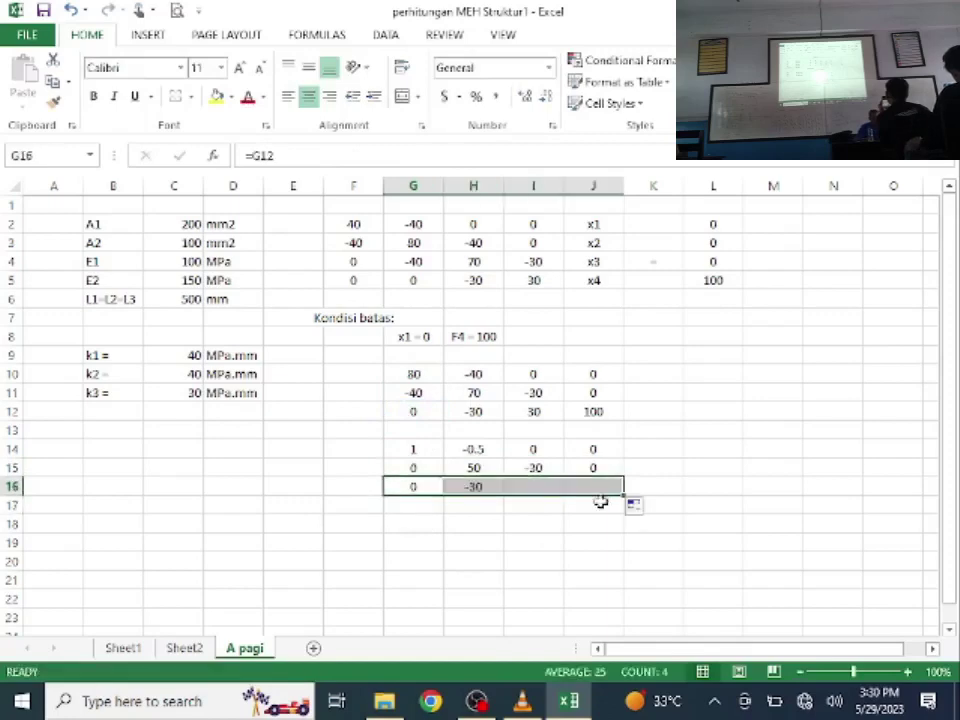
Step: Normalise the second row by its pivot with =H15/$H$15 in cell H19, filled out to G19 and J19
{"action": "left_click", "coordinate": [498, 523]}
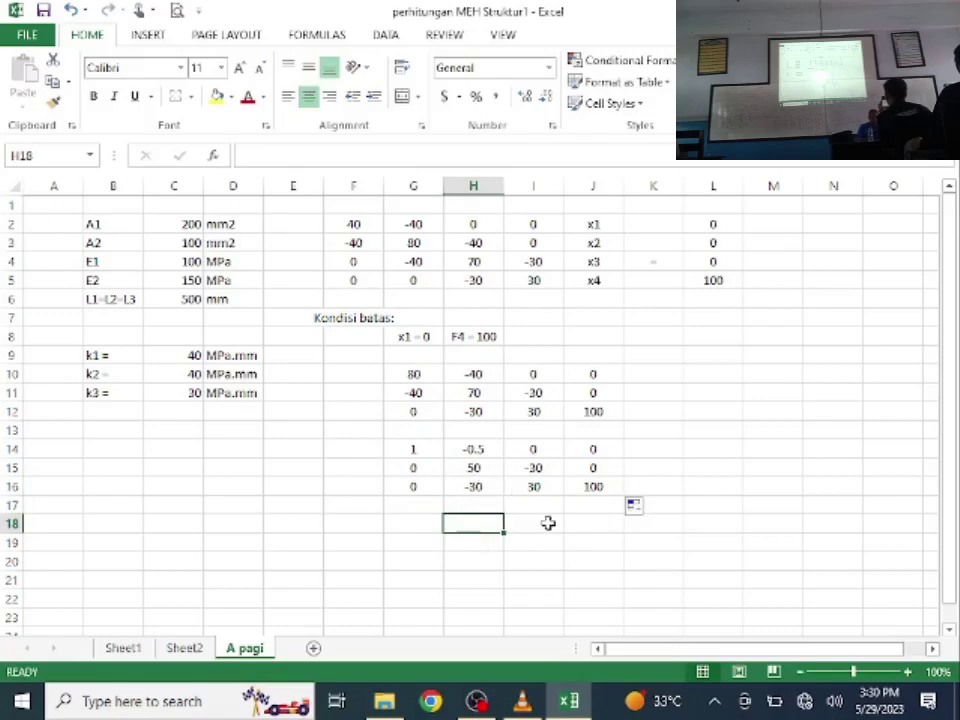
{"action": "key", "text": "Down"}
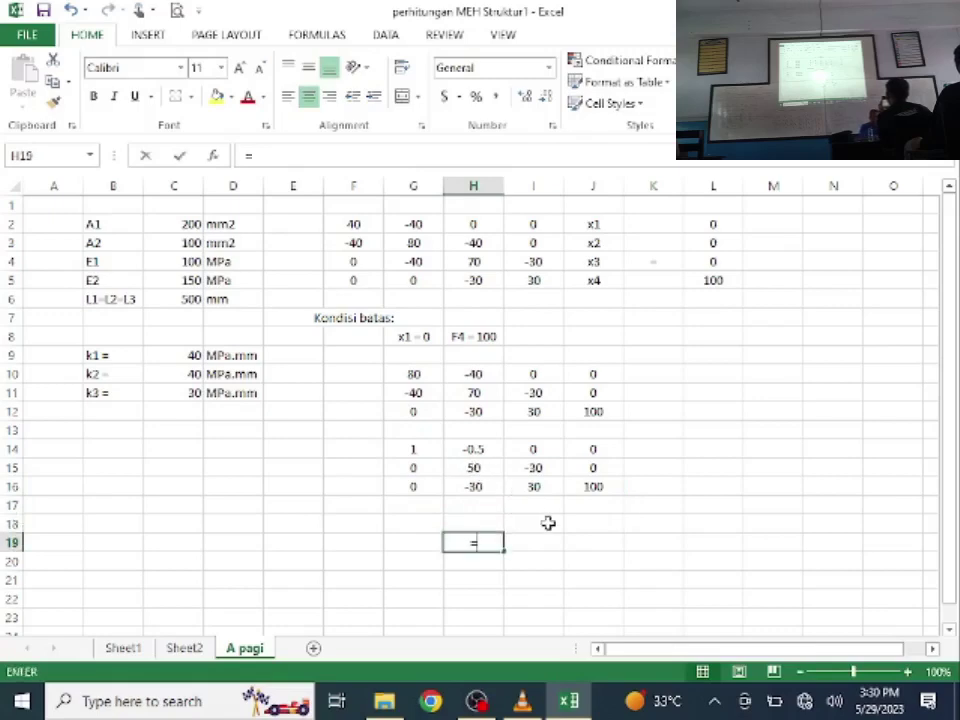
{"action": "type", "text": "="}
{"action": "left_click", "coordinate": [455, 467]}
{"action": "type", "text": "/"}
{"action": "left_click", "coordinate": [458, 467]}
{"action": "key", "text": "F4"}
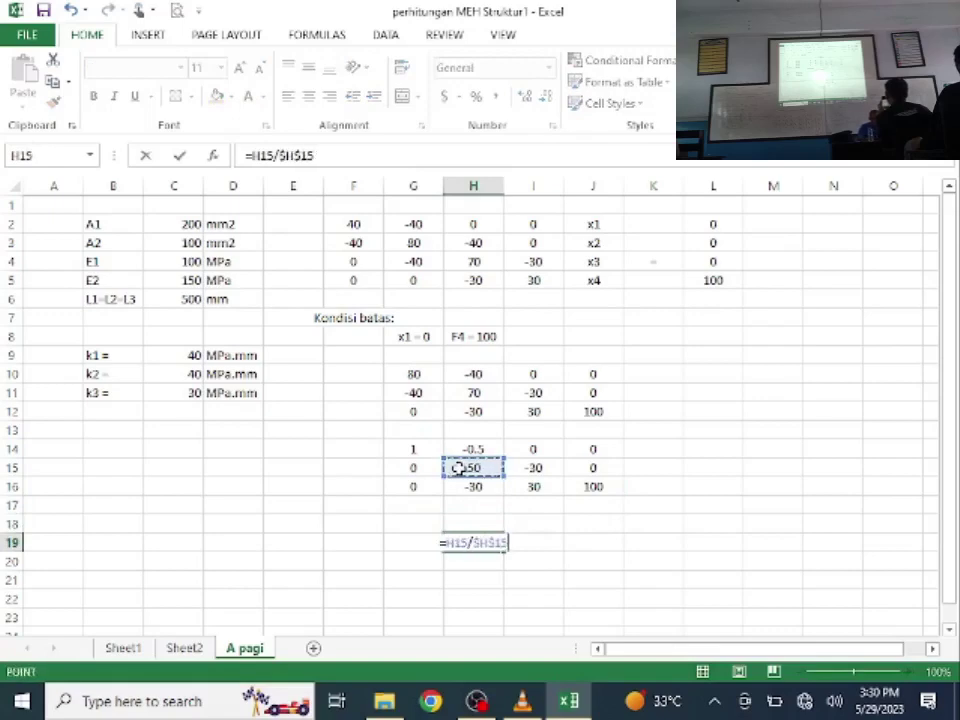
{"action": "key", "text": "Return"}
{"action": "left_click", "coordinate": [474, 542]}
{"action": "left_click_drag", "start_coordinate": [503, 551], "coordinate": [396, 558]}
{"action": "left_click_drag", "start_coordinate": [504, 551], "coordinate": [622, 552]}
Step: Eliminate the second column from the first row with =H14-(H19*$H$14) in cell H18
{"action": "left_click", "coordinate": [474, 520]}
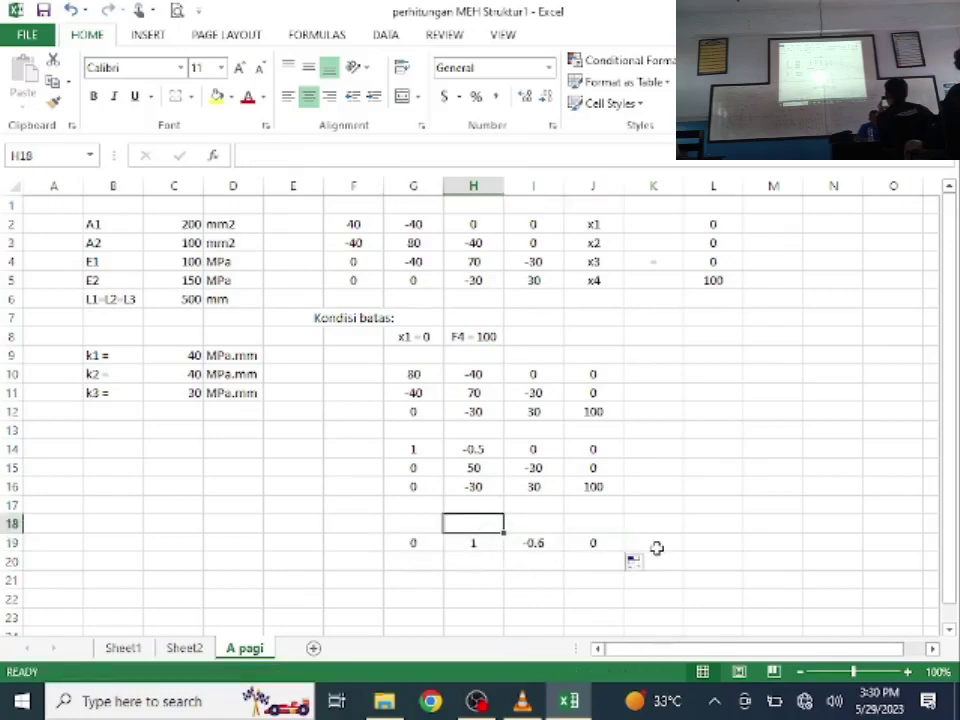
{"action": "type", "text": "="}
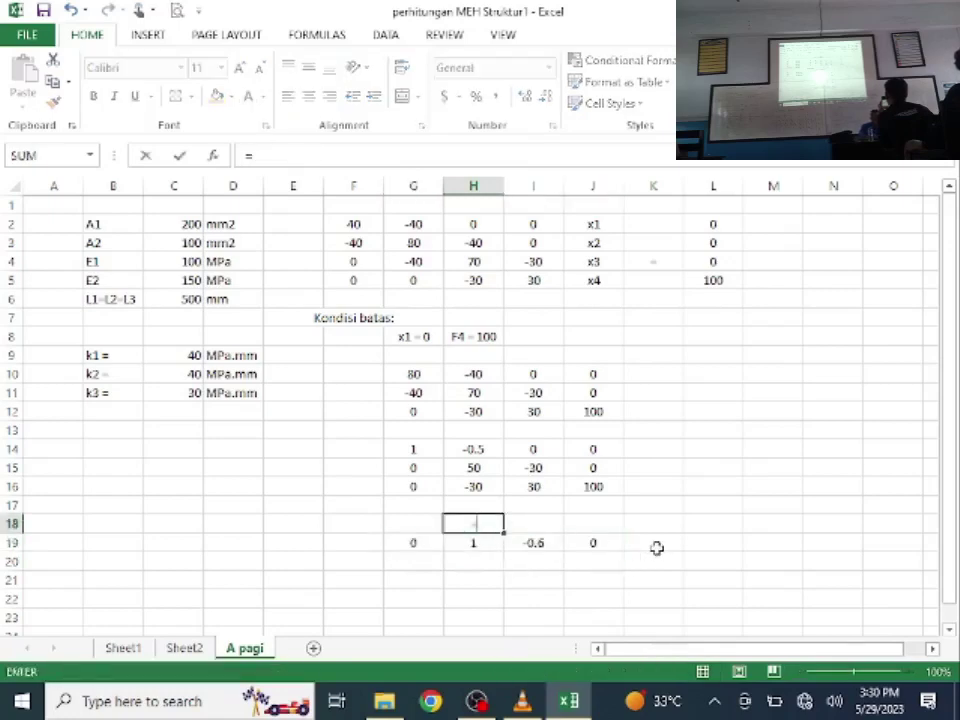
{"action": "left_click", "coordinate": [474, 450]}
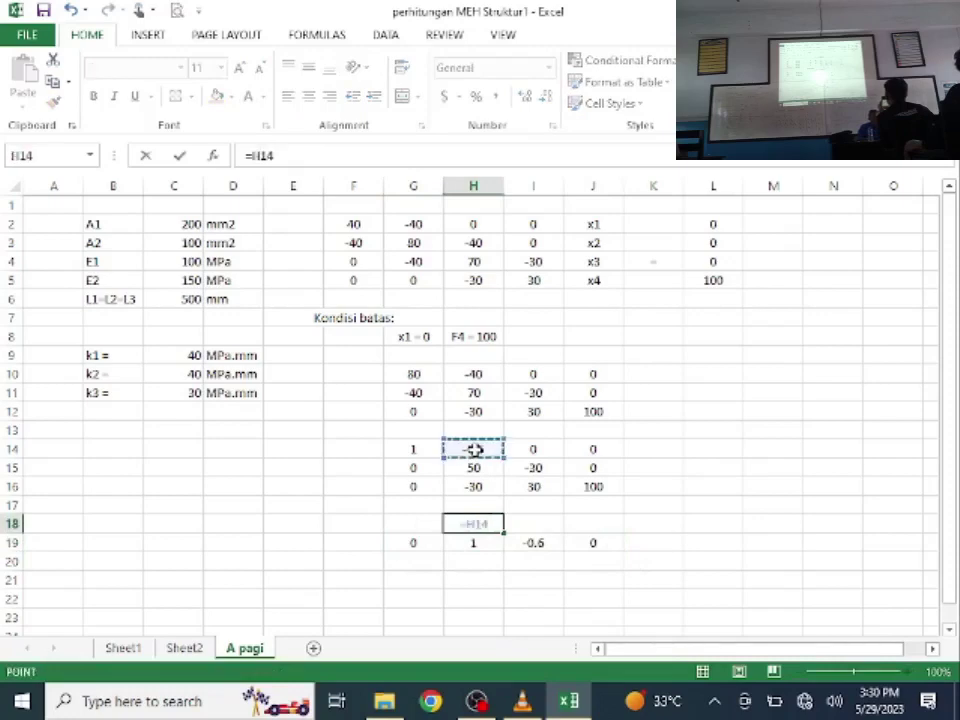
{"action": "type", "text": "-("}
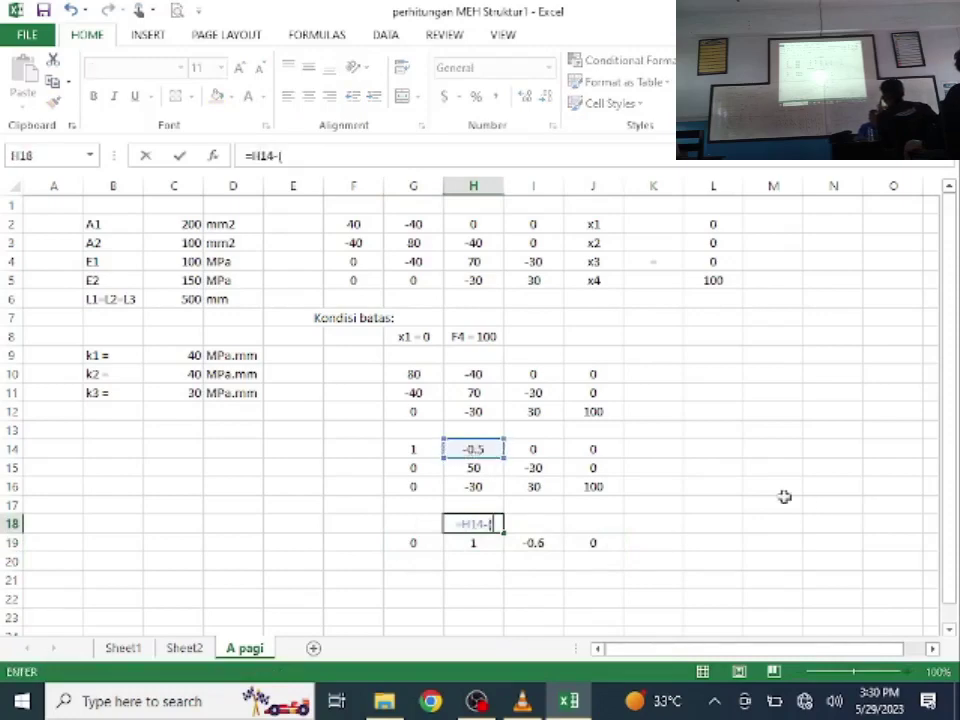
{"action": "left_click", "coordinate": [463, 543]}
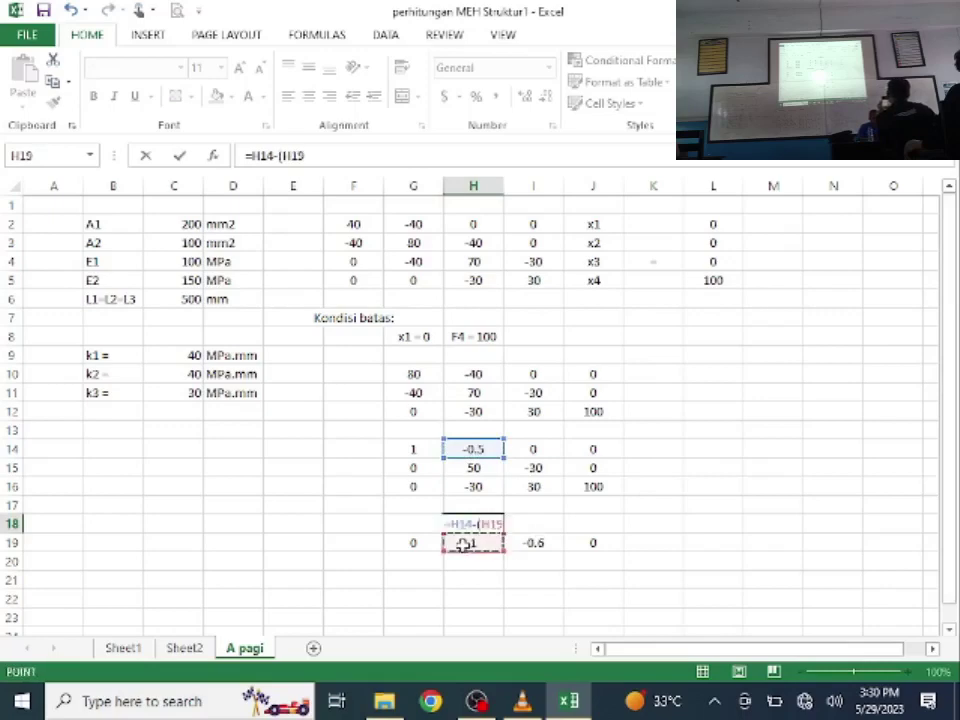
{"action": "type", "text": "*"}
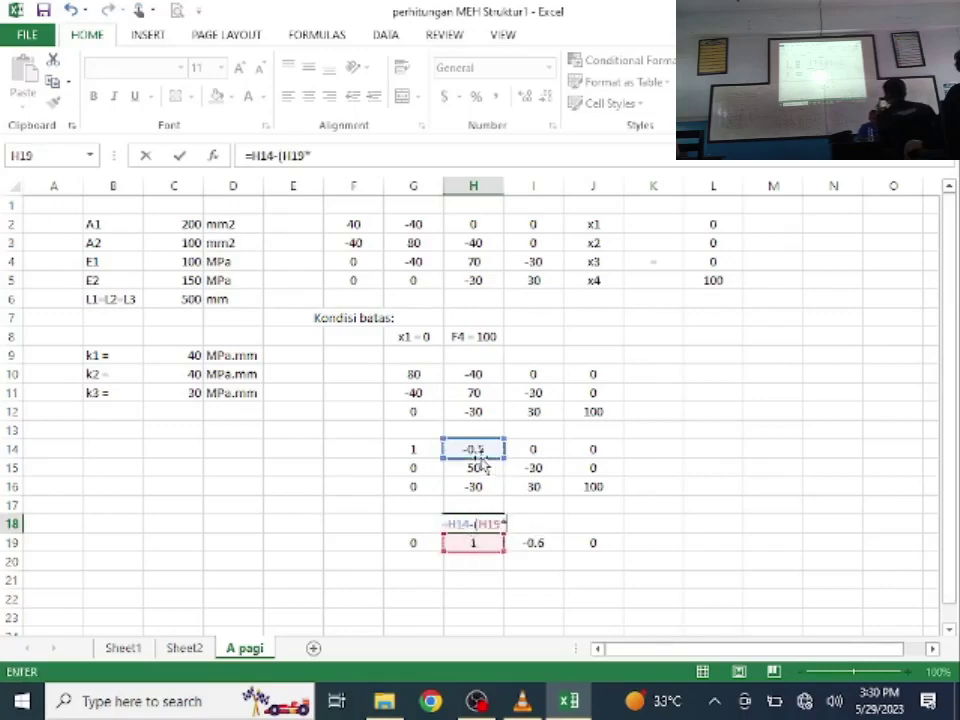
{"action": "left_click", "coordinate": [476, 452]}
{"action": "key", "text": "F4"}
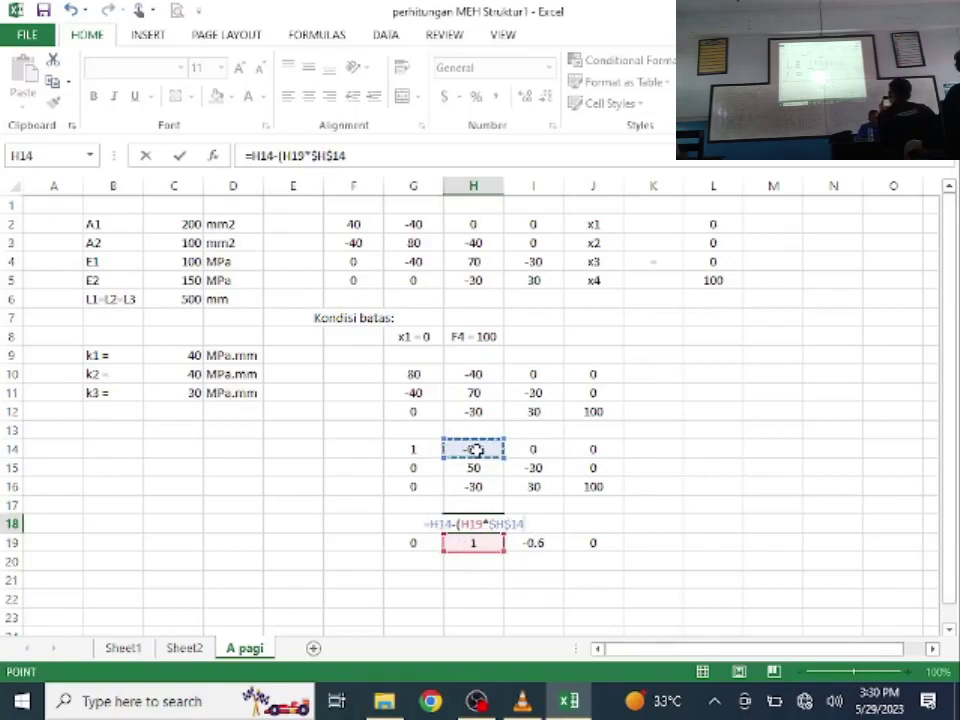
{"action": "key", "text": "Return"}
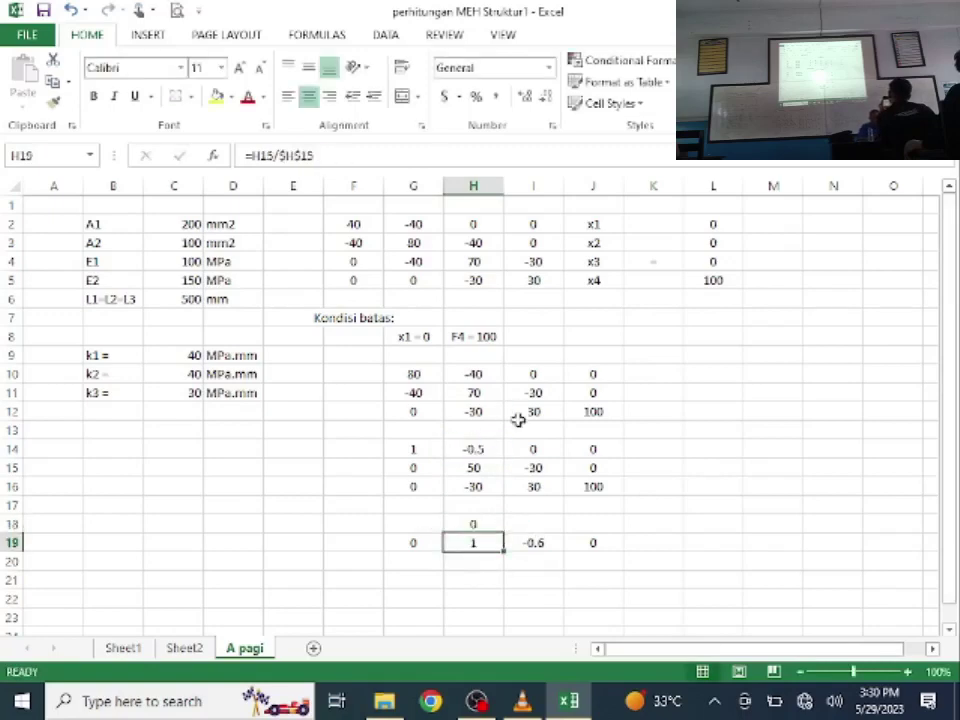
Step: Eliminate the second column from the third row with =H16-(H19*$H$16) in cell H20
{"action": "left_click", "coordinate": [478, 562]}
{"action": "type", "text": "="}
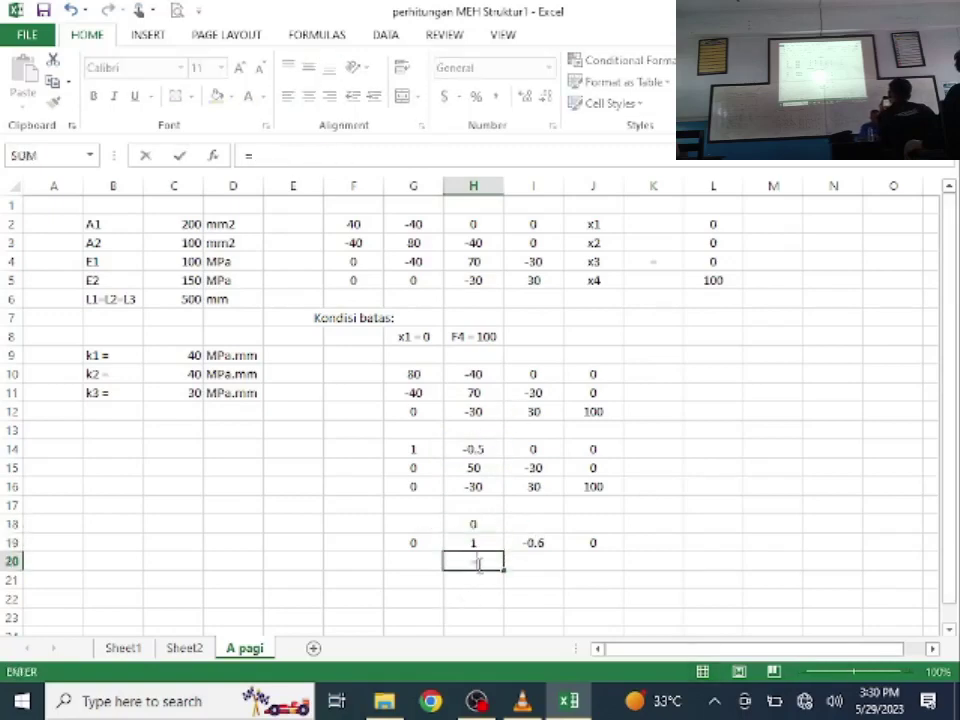
{"action": "left_click", "coordinate": [471, 486]}
{"action": "type", "text": "-("}
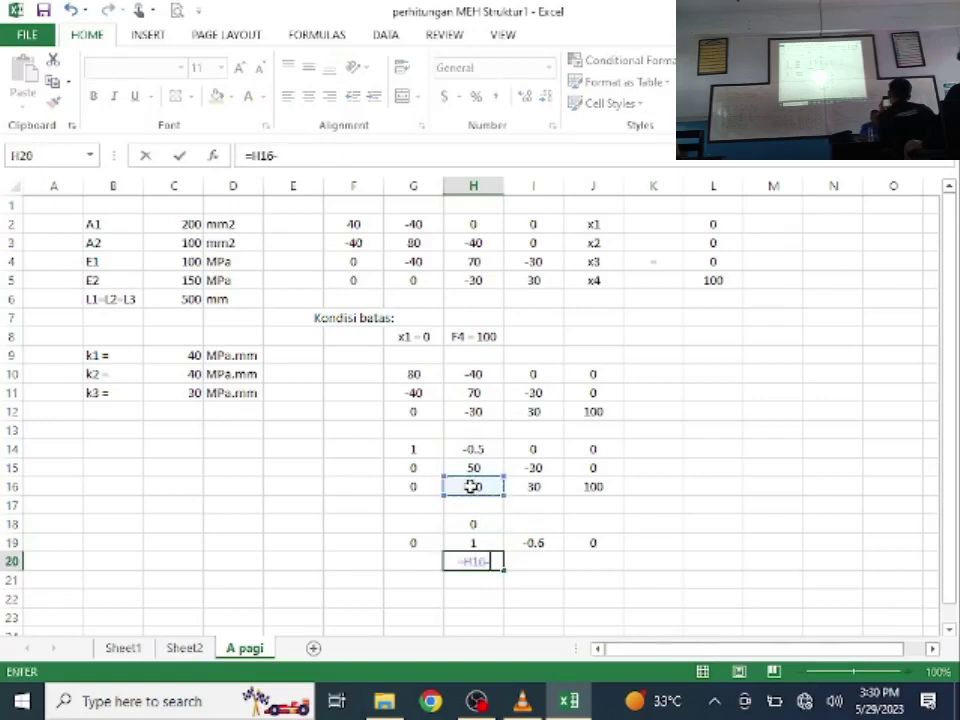
{"action": "left_click", "coordinate": [475, 541]}
{"action": "type", "text": "*"}
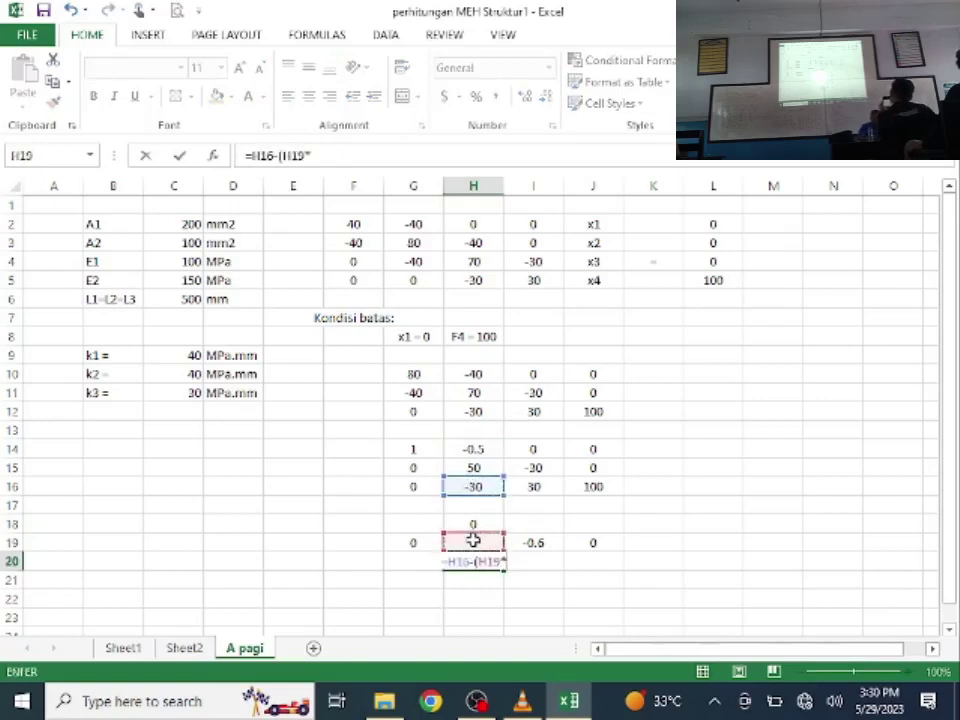
{"action": "left_click", "coordinate": [473, 485]}
{"action": "key", "text": "F4"}
{"action": "type", "text": ")"}
{"action": "key", "text": "Return"}
Step: Fill the elimination formulas in H18 and H20 out to columns G and J of their rows
{"action": "left_click", "coordinate": [478, 525]}
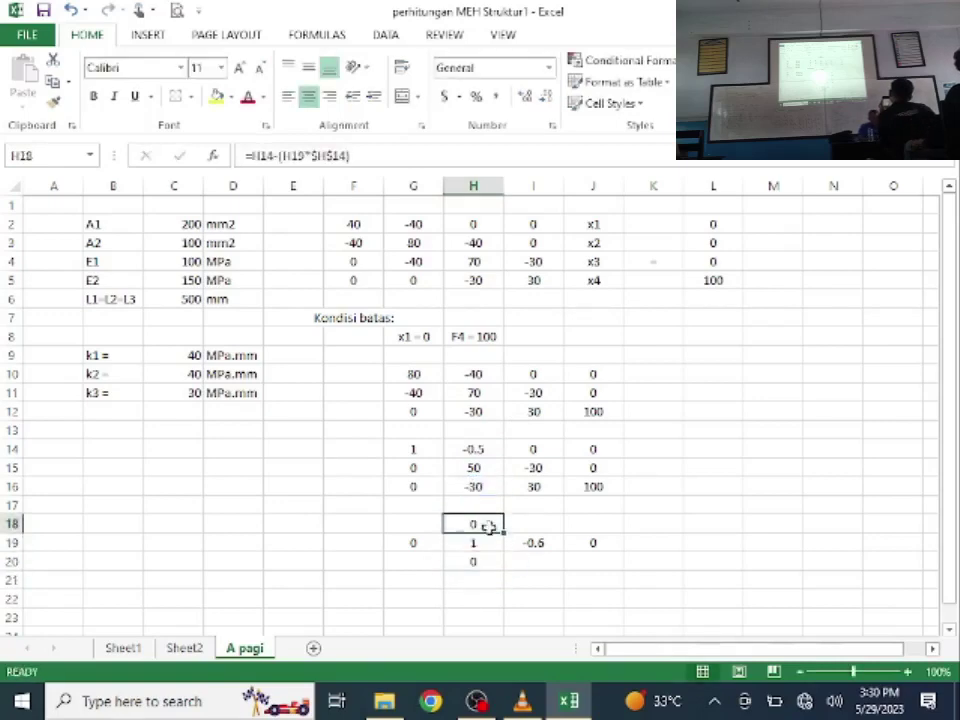
{"action": "left_click_drag", "start_coordinate": [502, 534], "coordinate": [398, 530]}
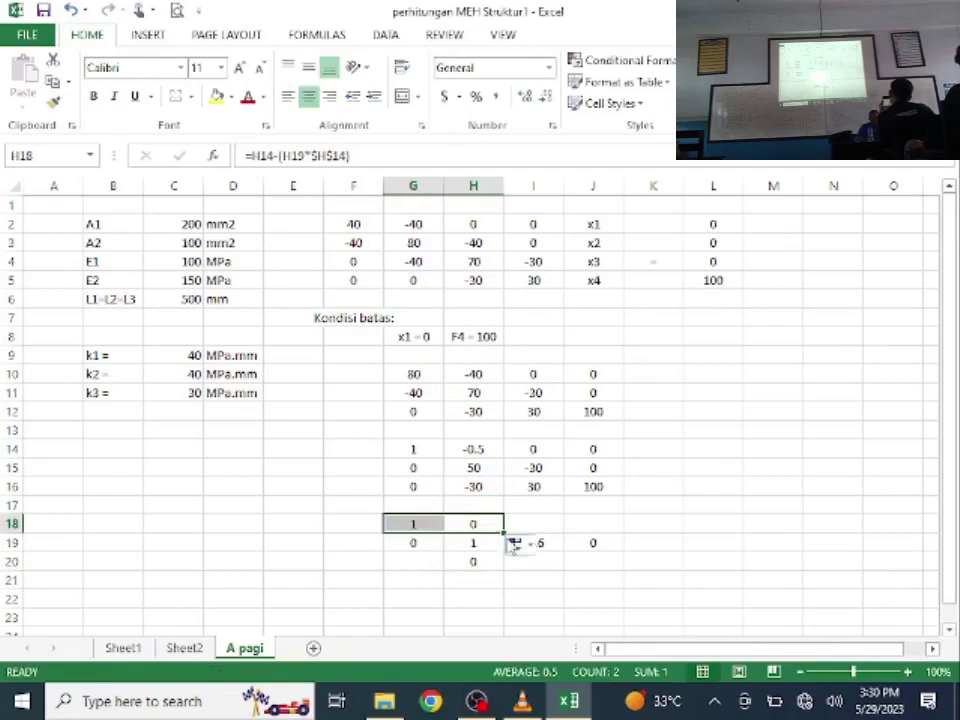
{"action": "left_click_drag", "start_coordinate": [505, 535], "coordinate": [620, 532]}
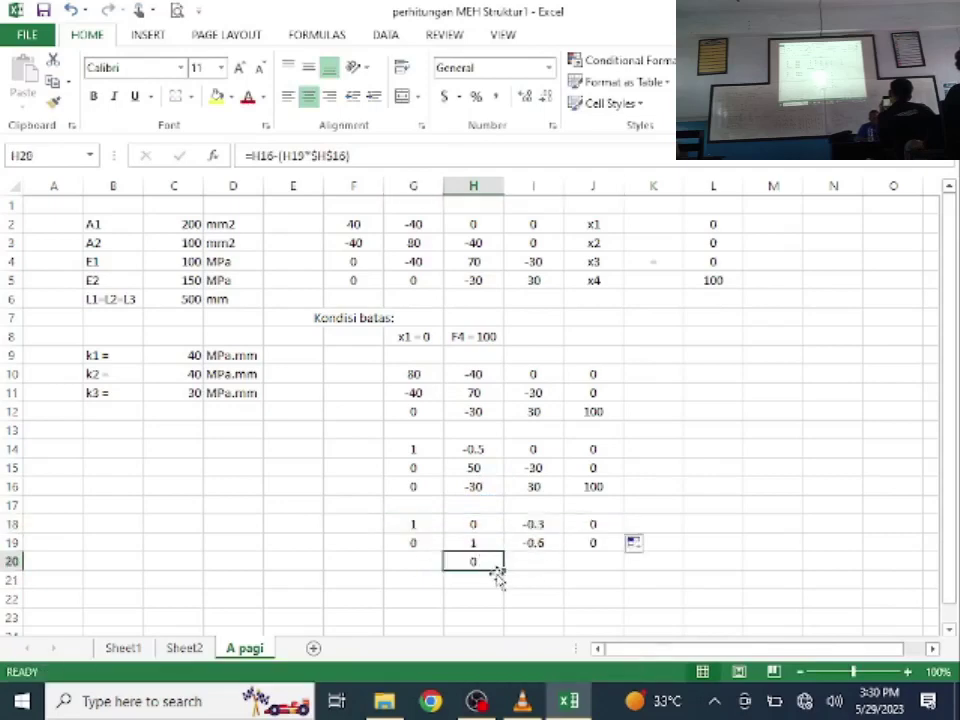
{"action": "left_click_drag", "start_coordinate": [503, 569], "coordinate": [405, 573]}
{"action": "left_click_drag", "start_coordinate": [506, 574], "coordinate": [605, 577]}
{"action": "left_click", "coordinate": [660, 521]}
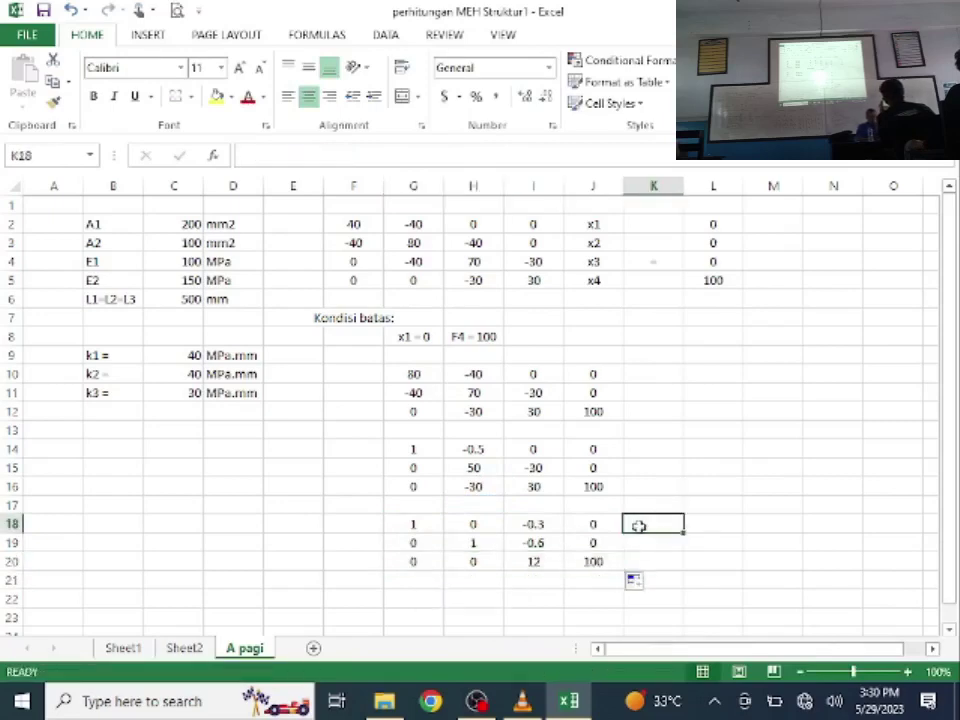
Step: Normalise the third row by its pivot with =I20/$I$20 in cell I24
{"action": "scroll", "coordinate": [621, 505], "scroll_direction": "down", "scroll_amount": 1}
{"action": "scroll", "coordinate": [621, 505], "scroll_direction": "down", "scroll_amount": 3}
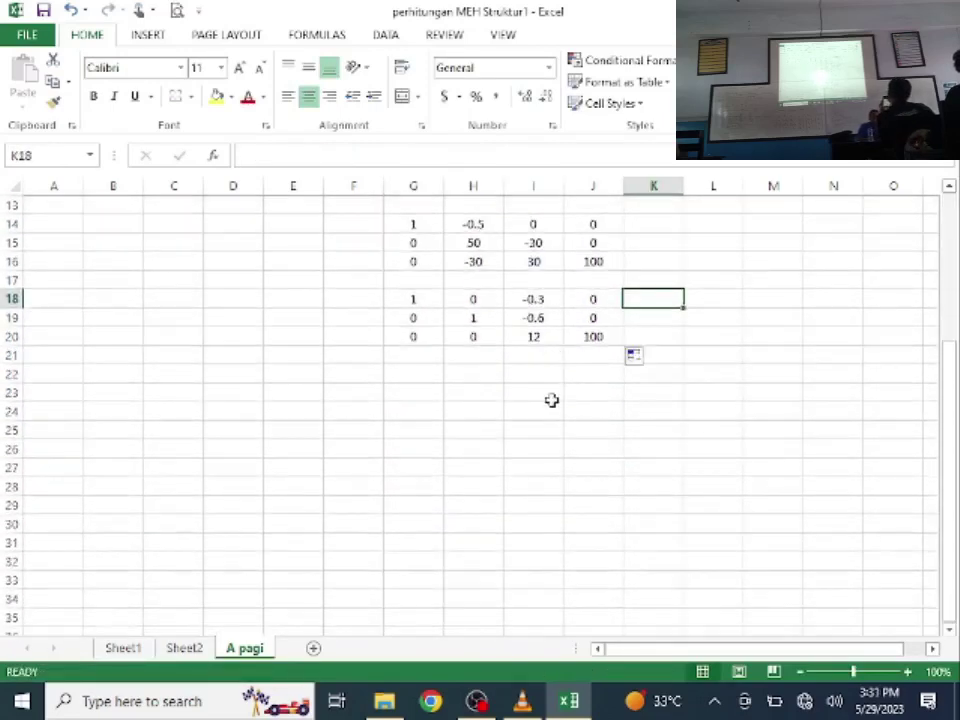
{"action": "left_click", "coordinate": [541, 378]}
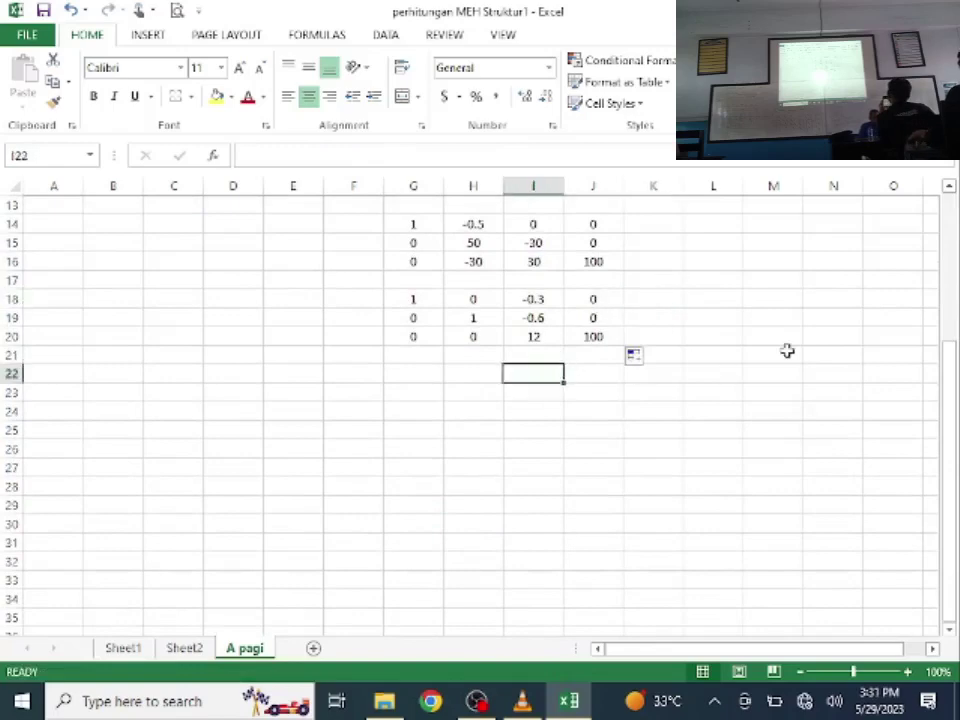
{"action": "key", "text": "Down"}
{"action": "key", "text": "Down"}
{"action": "type", "text": "="}
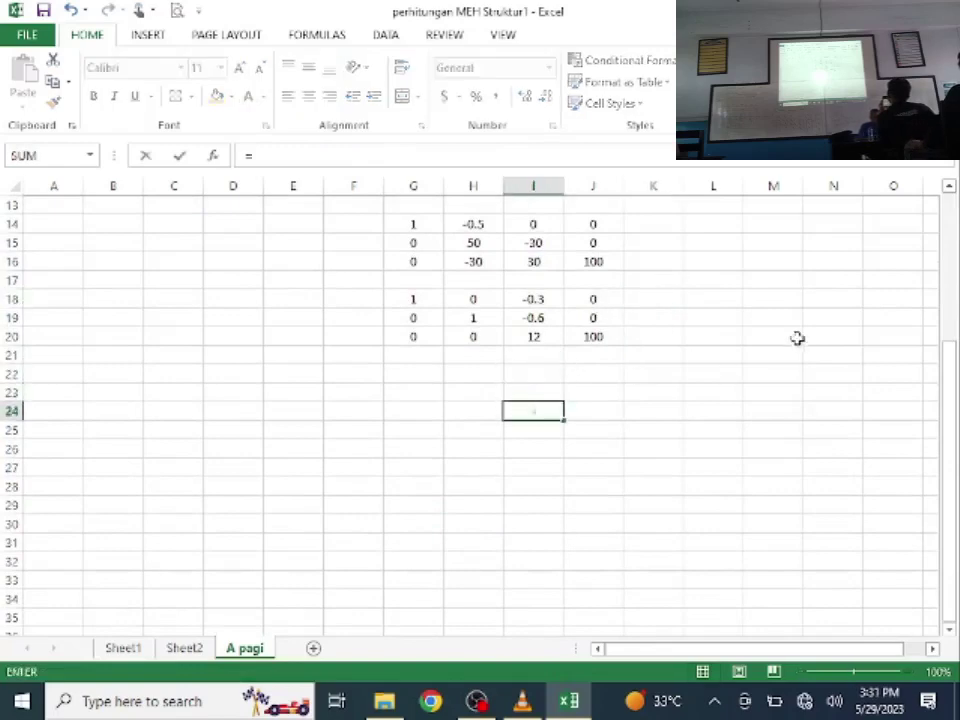
{"action": "left_click", "coordinate": [532, 336]}
{"action": "type", "text": "/"}
{"action": "left_click", "coordinate": [532, 336]}
{"action": "key", "text": "F4"}
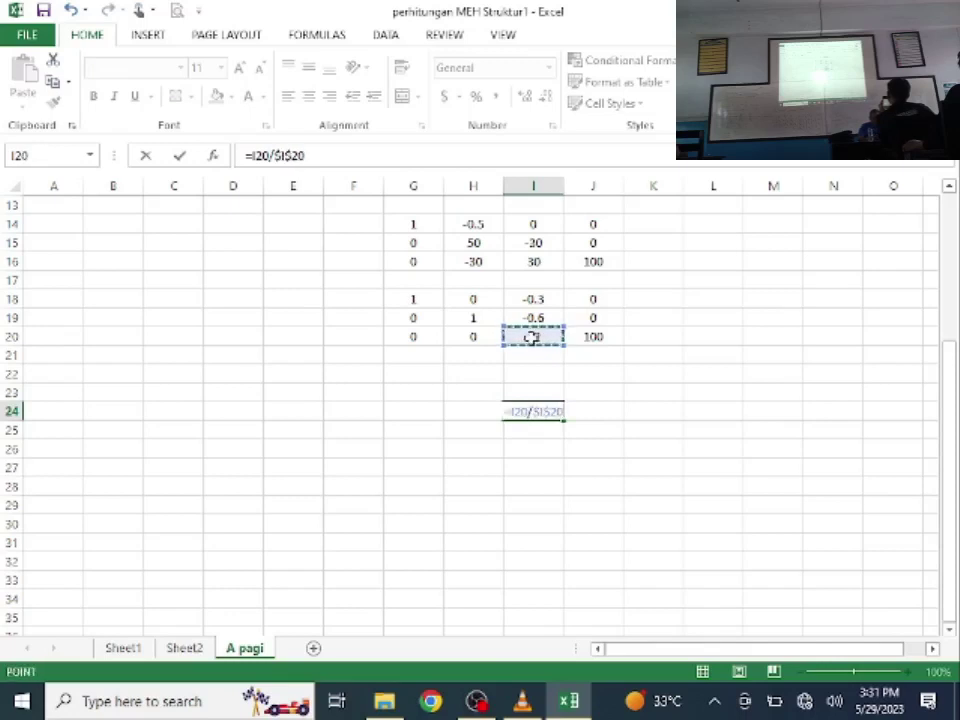
{"action": "key", "text": "Return"}
Step: Fill the pivot formula in I24 out to G24 and J24
{"action": "left_click", "coordinate": [546, 407]}
{"action": "left_click_drag", "start_coordinate": [563, 421], "coordinate": [390, 411]}
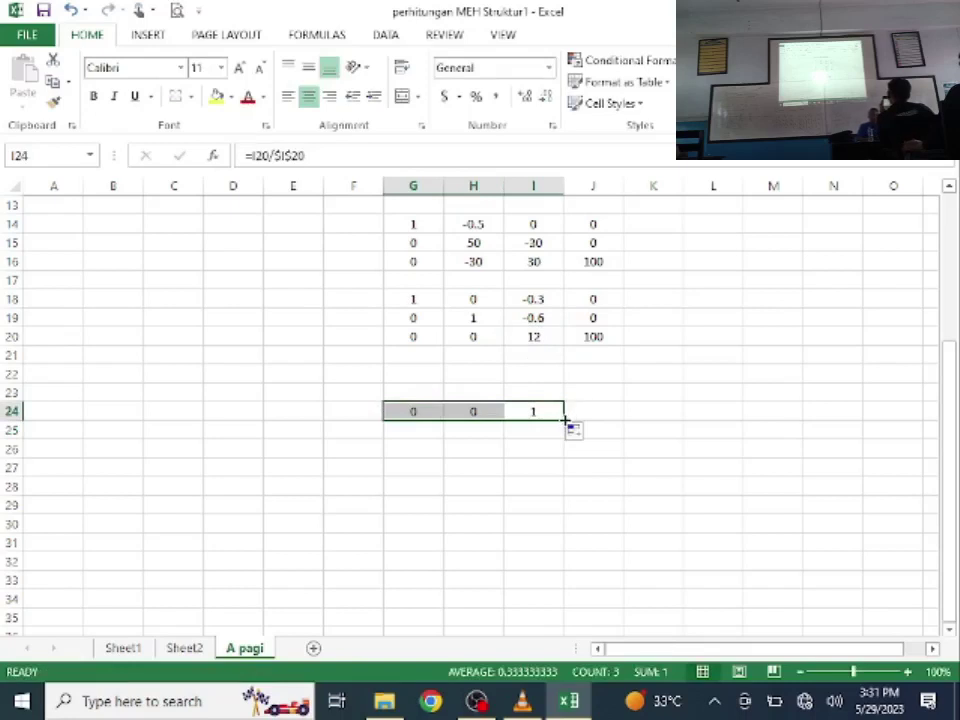
{"action": "left_click_drag", "start_coordinate": [563, 421], "coordinate": [611, 431]}
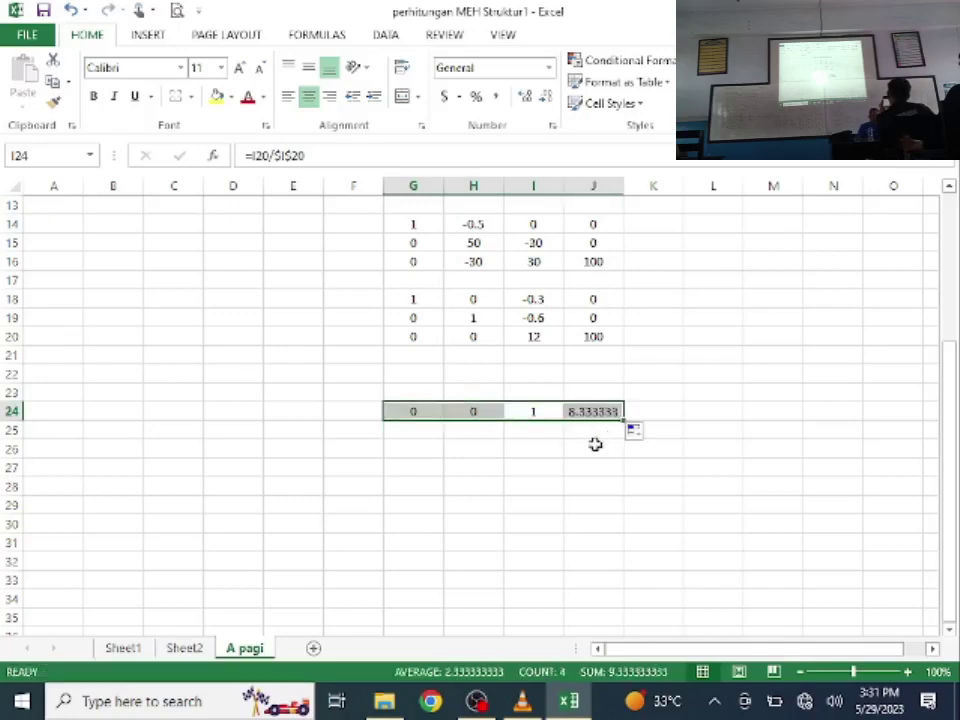
{"action": "left_click", "coordinate": [590, 440]}
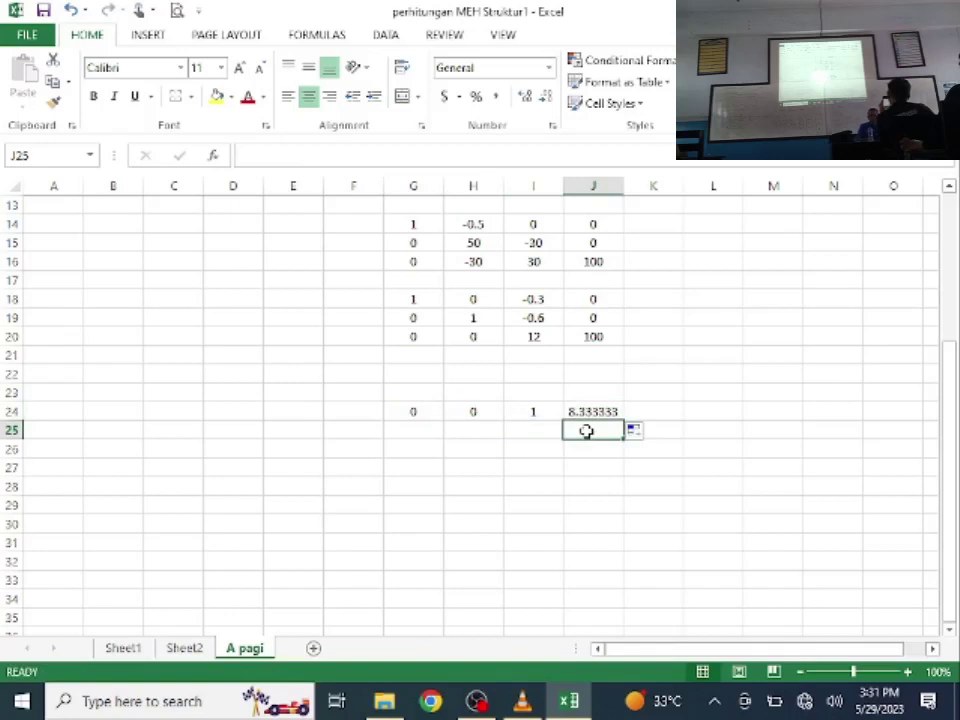
Step: Eliminate the third column from the second row with =I19-(I24*$I$19) in cell I23
{"action": "left_click", "coordinate": [526, 393]}
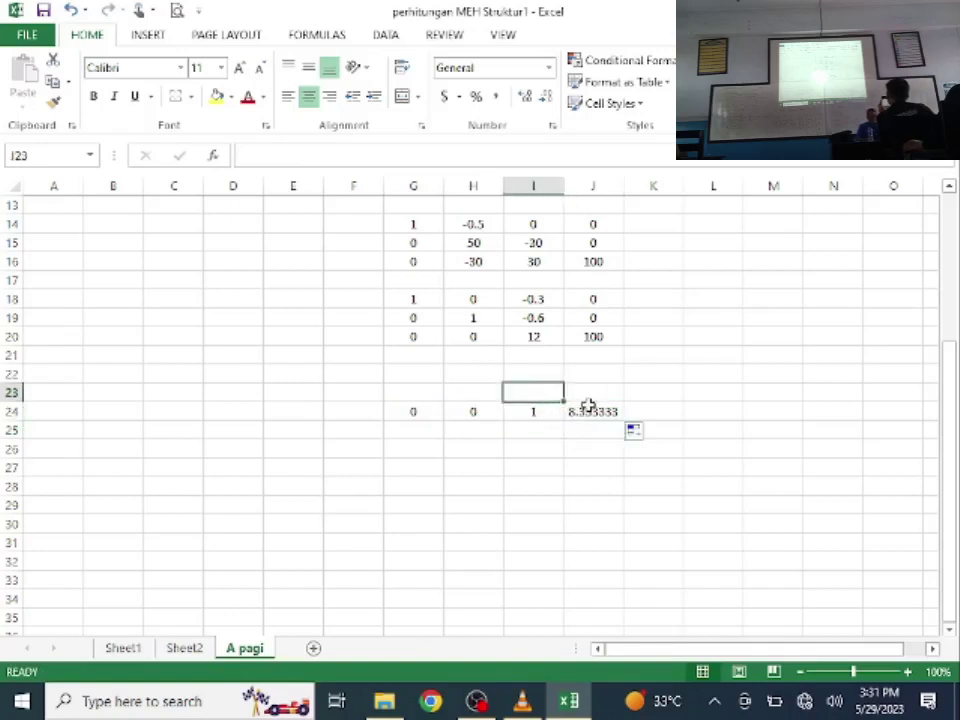
{"action": "type", "text": "="}
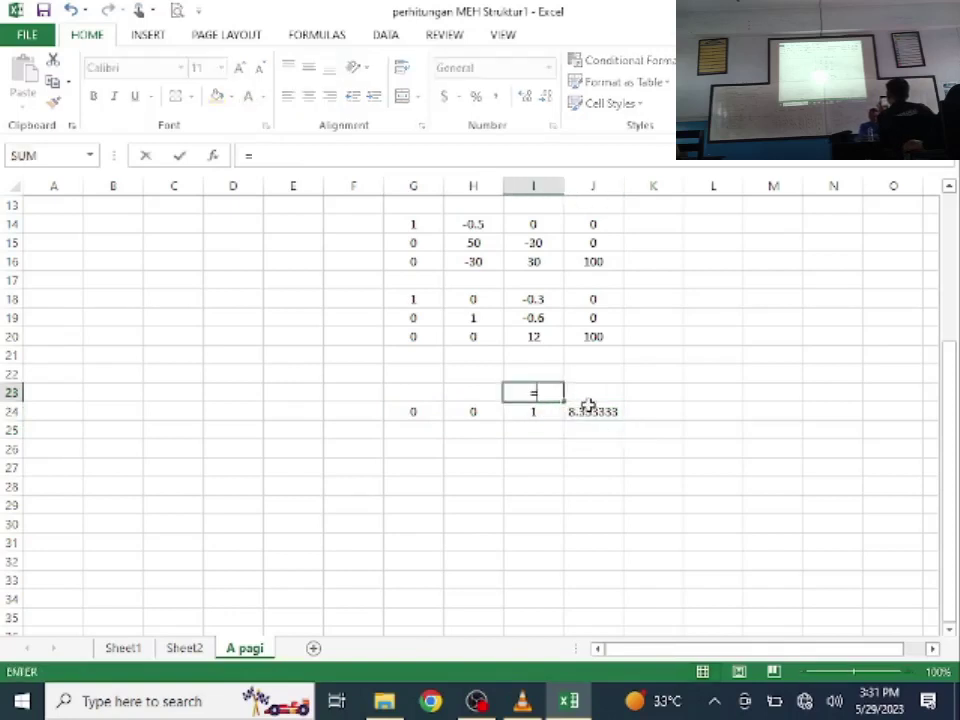
{"action": "left_click", "coordinate": [538, 316]}
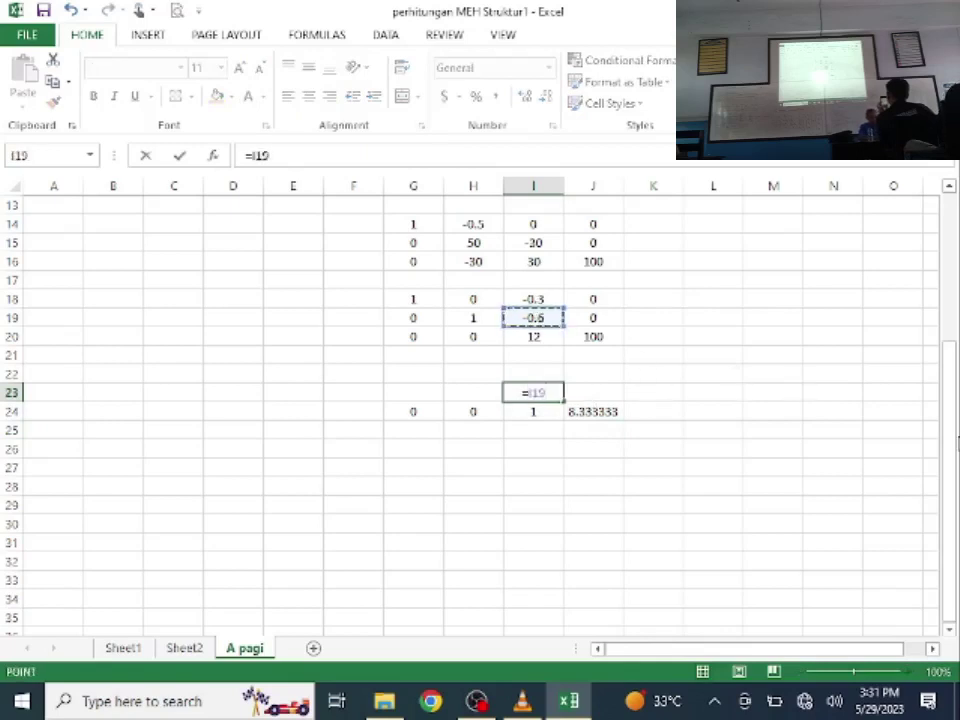
{"action": "type", "text": "-"}
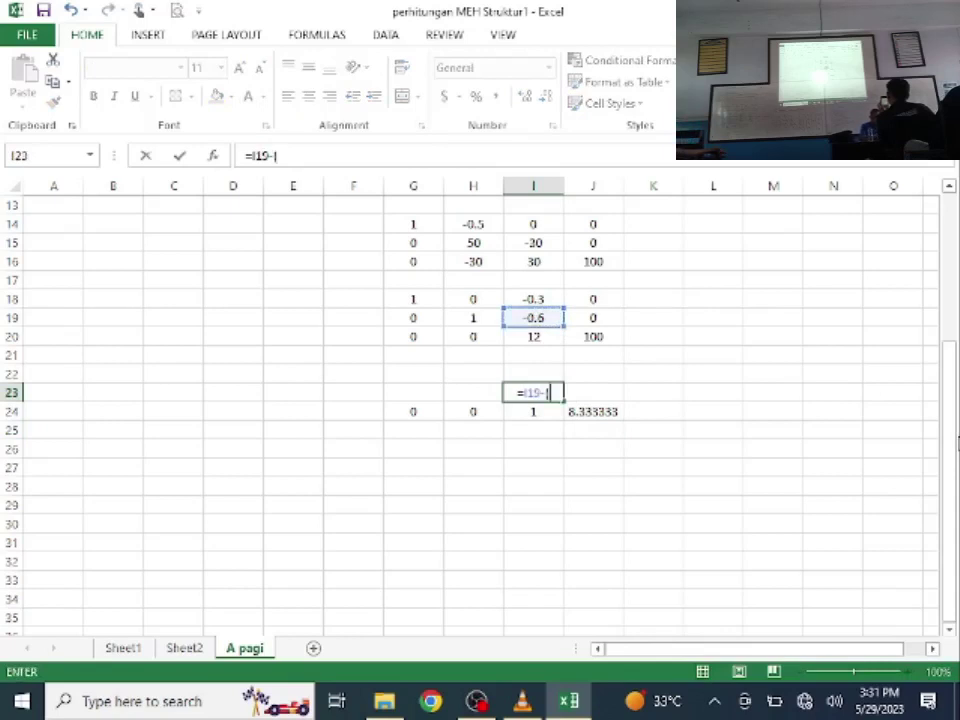
{"action": "type", "text": "("}
{"action": "left_click", "coordinate": [536, 411]}
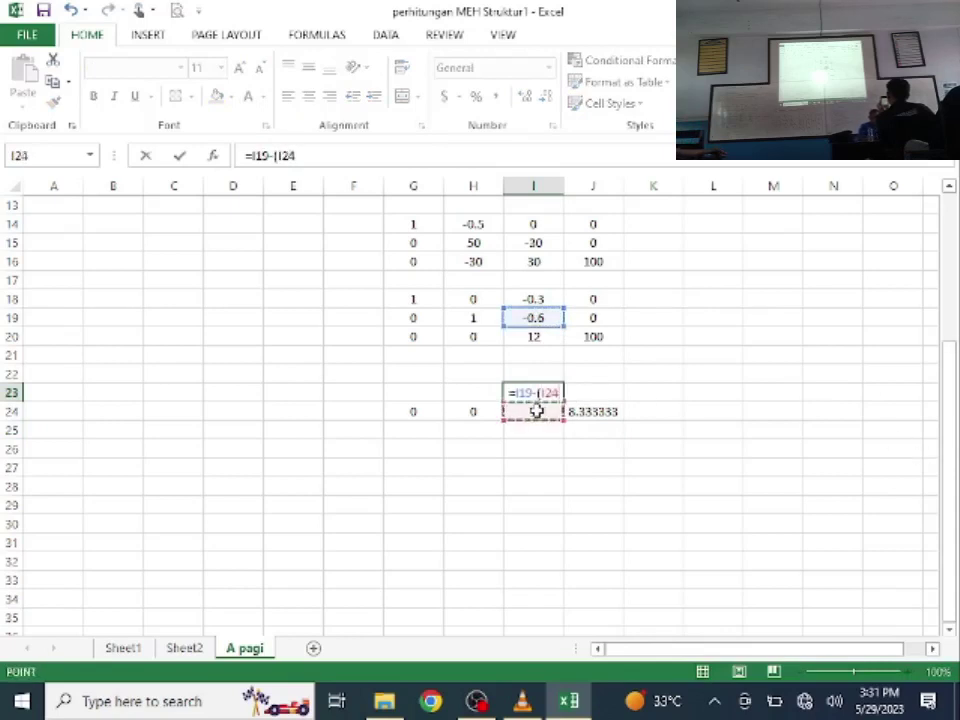
{"action": "type", "text": "*"}
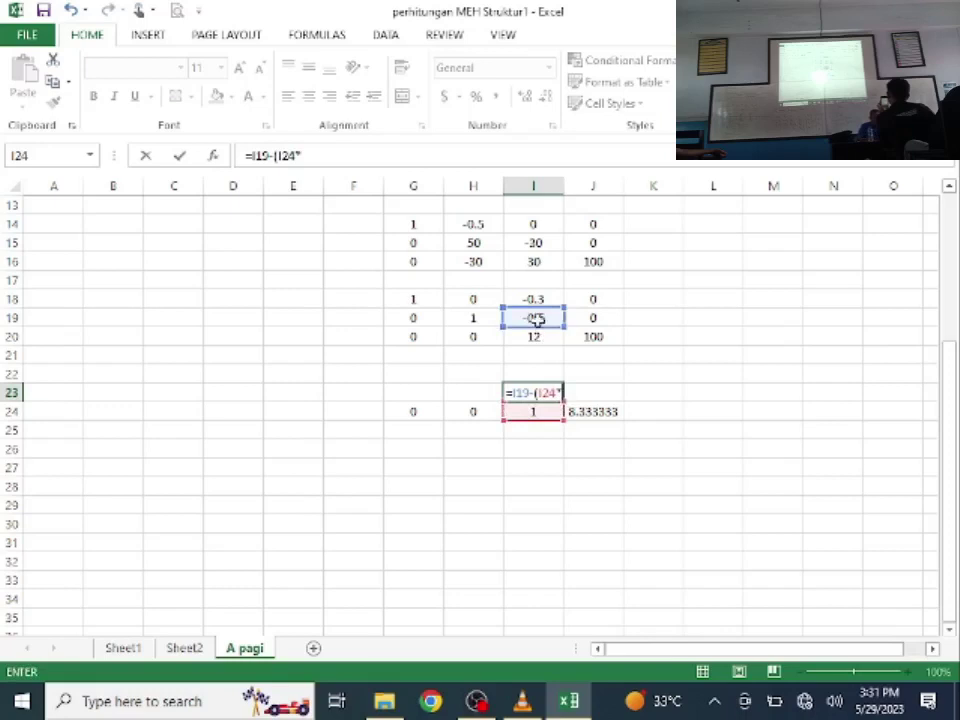
{"action": "left_click", "coordinate": [536, 318]}
{"action": "key", "text": "F4"}
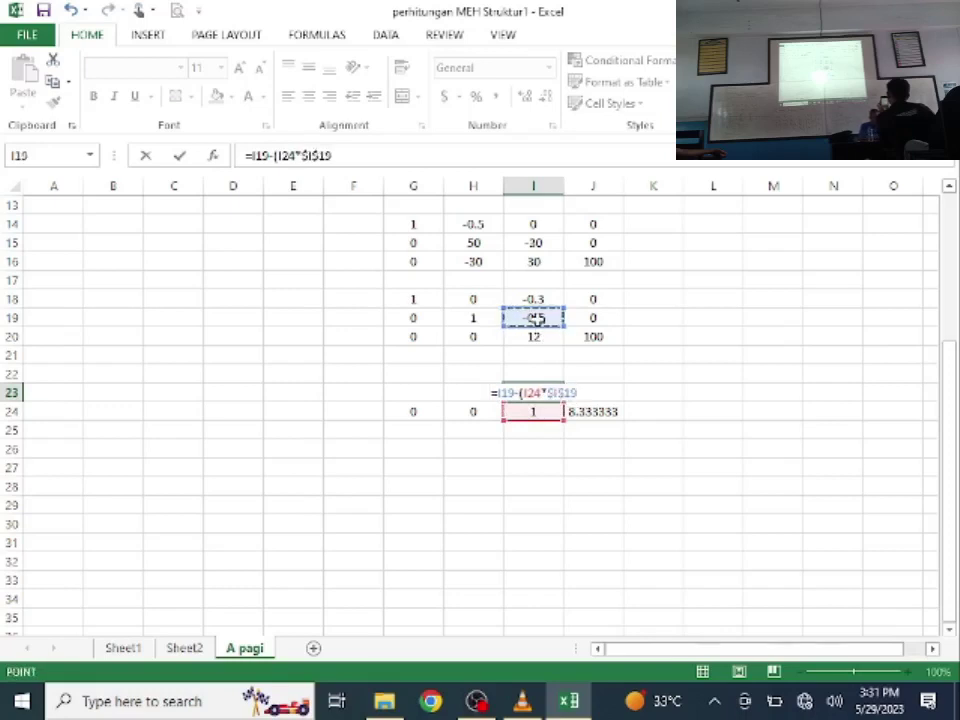
{"action": "key", "text": "Return"}
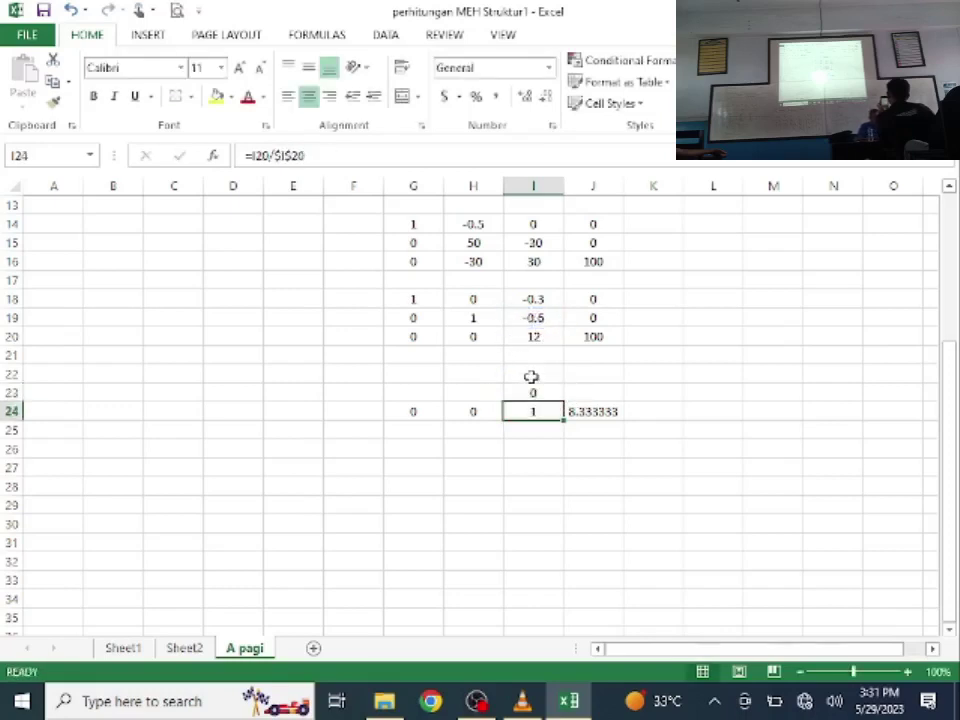
Step: Eliminate the third column from the first row with =I18-(I24*$I$18) in cell I22
{"action": "left_click", "coordinate": [532, 374]}
{"action": "type", "text": "="}
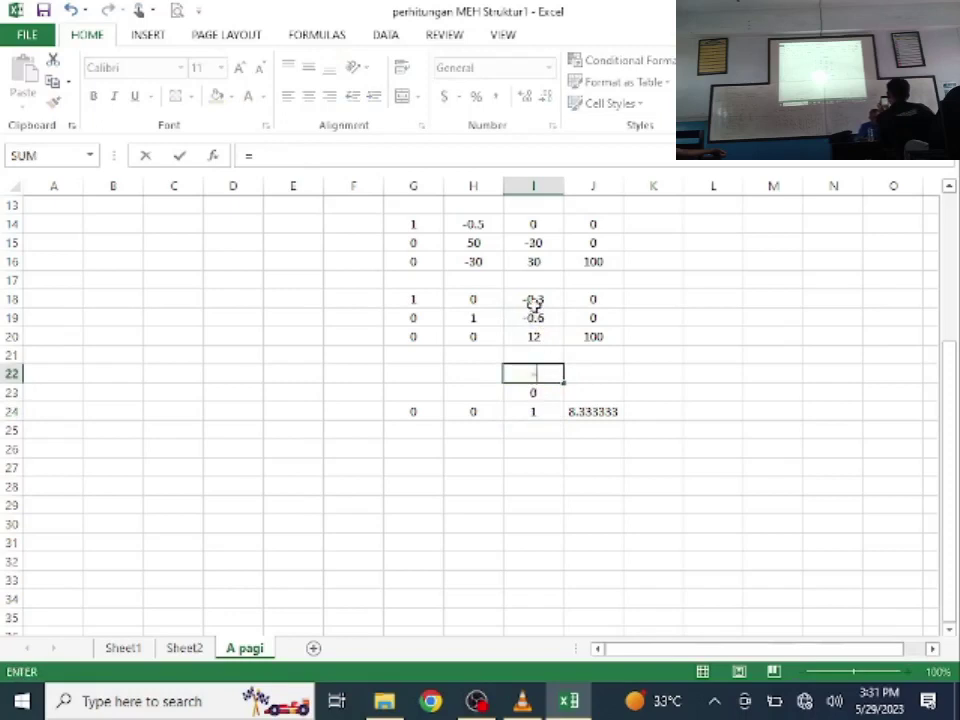
{"action": "left_click", "coordinate": [534, 301]}
{"action": "type", "text": "-"}
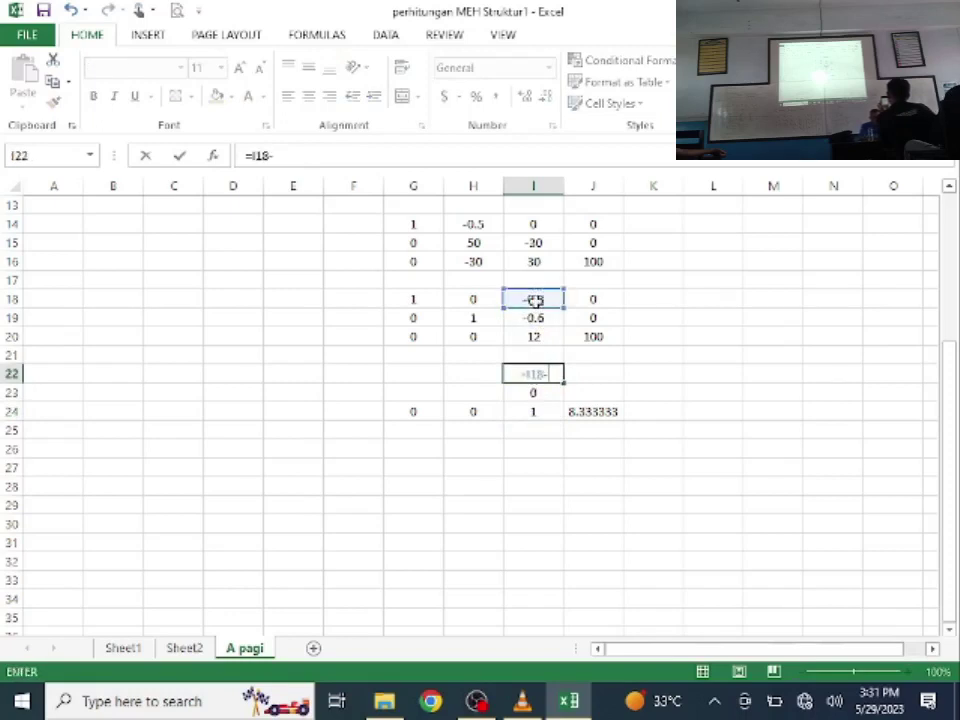
{"action": "type", "text": "("}
{"action": "left_click", "coordinate": [546, 411]}
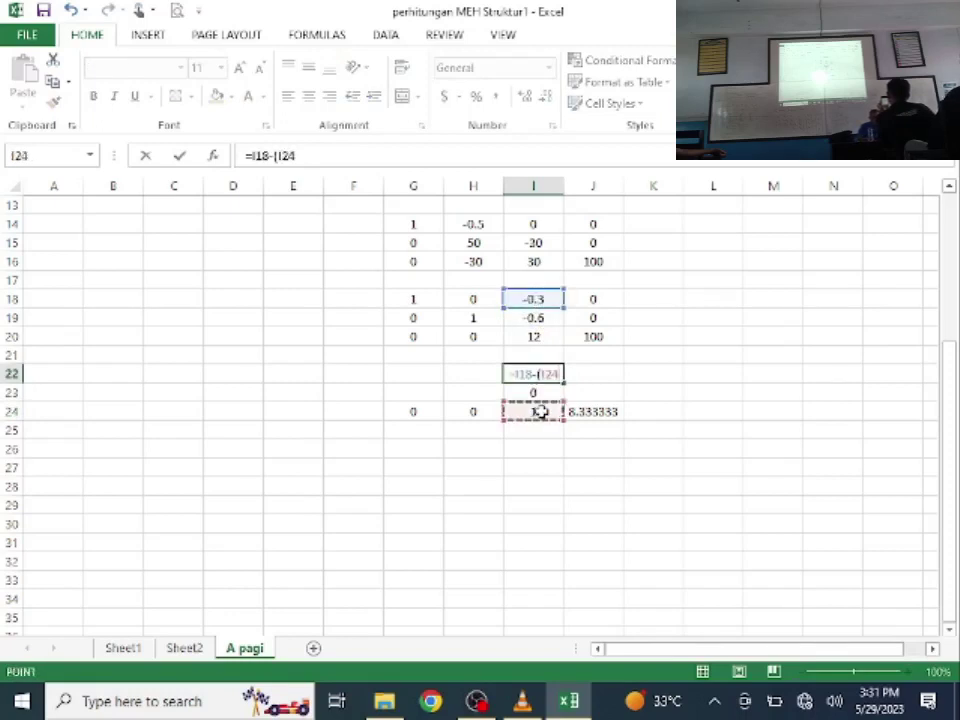
{"action": "type", "text": "*"}
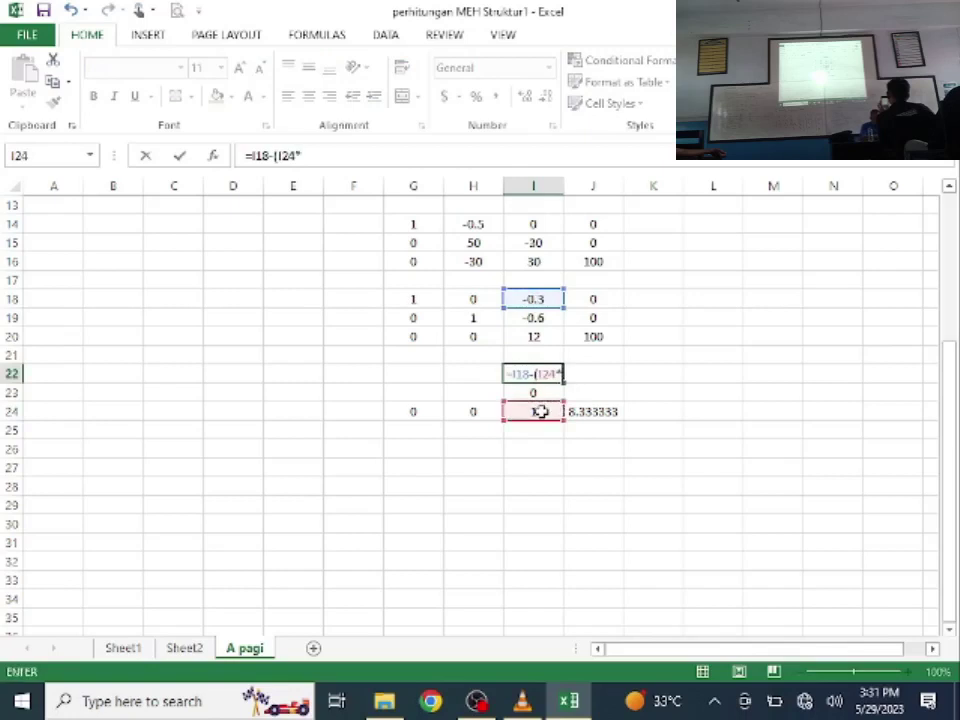
{"action": "left_click", "coordinate": [540, 302]}
{"action": "key", "text": "F4"}
{"action": "key", "text": "Return"}
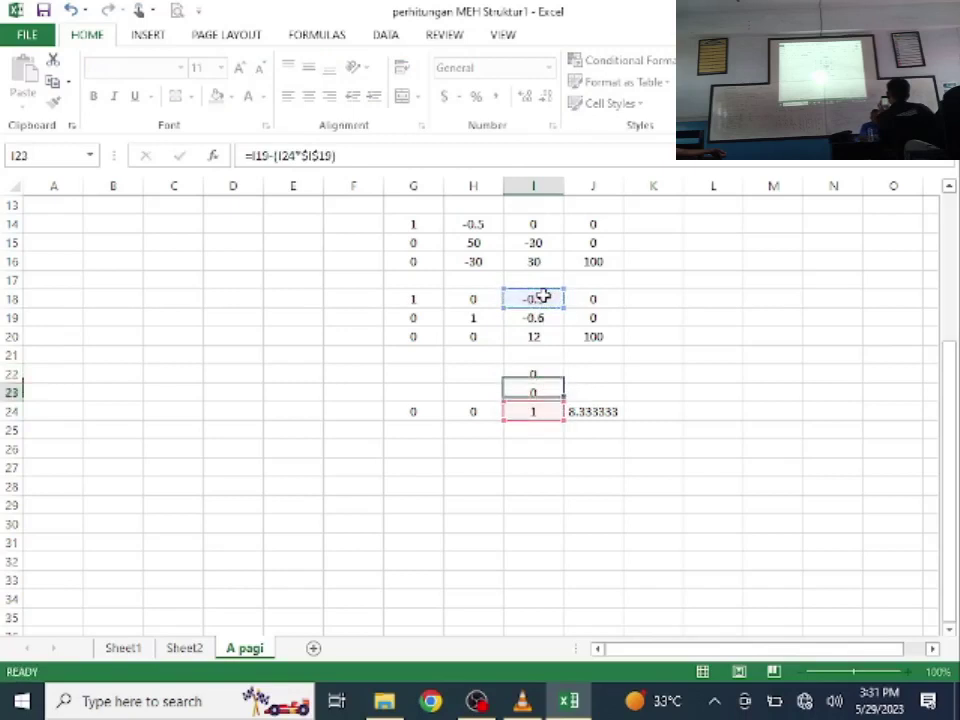
Step: Fill the formulas in I22 and I23 together out to columns G and J
{"action": "left_click_drag", "start_coordinate": [531, 376], "coordinate": [416, 394]}
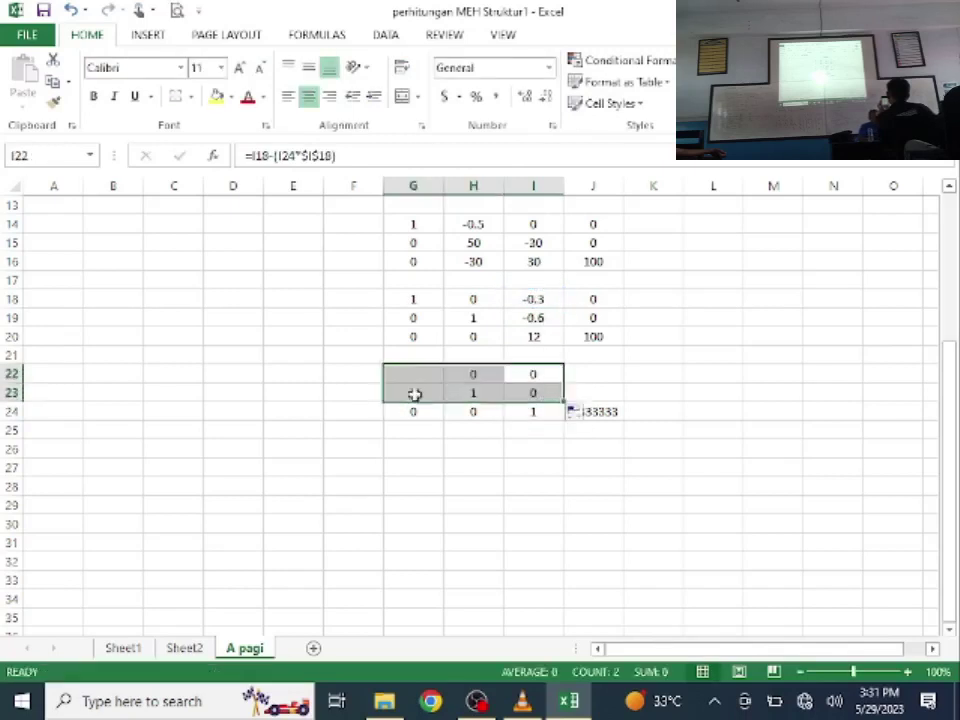
{"action": "left_click_drag", "start_coordinate": [562, 403], "coordinate": [608, 391]}
{"action": "left_click", "coordinate": [568, 424]}
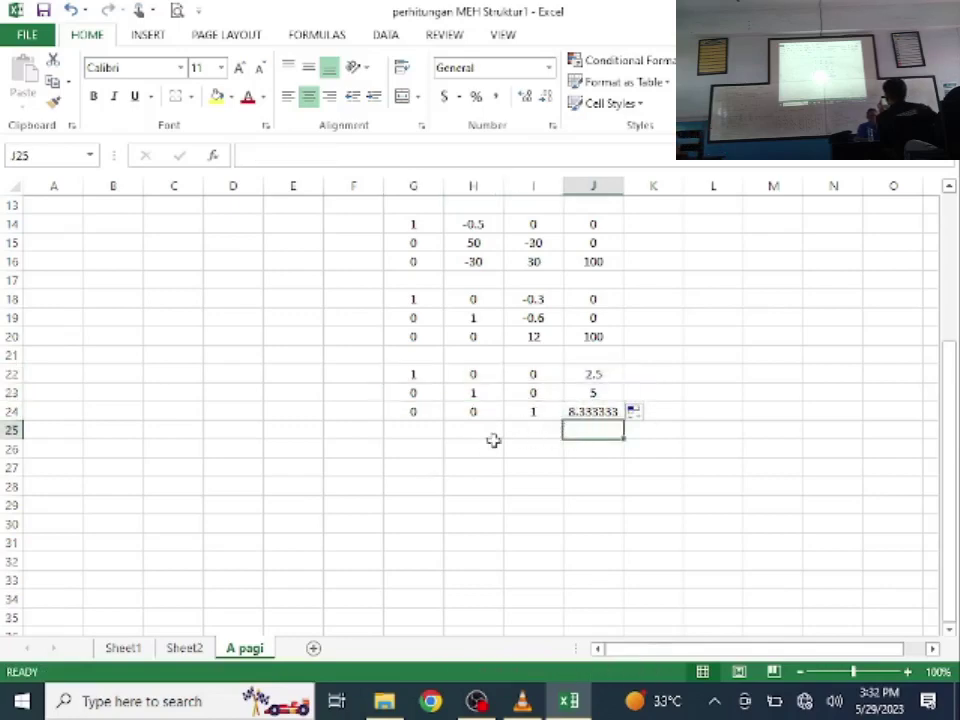
Step: Copy the labels x1 to x4 from J2:J5 into H26:H29 beneath the solved matrix
{"action": "left_click", "coordinate": [428, 452]}
{"action": "left_click", "coordinate": [432, 466]}
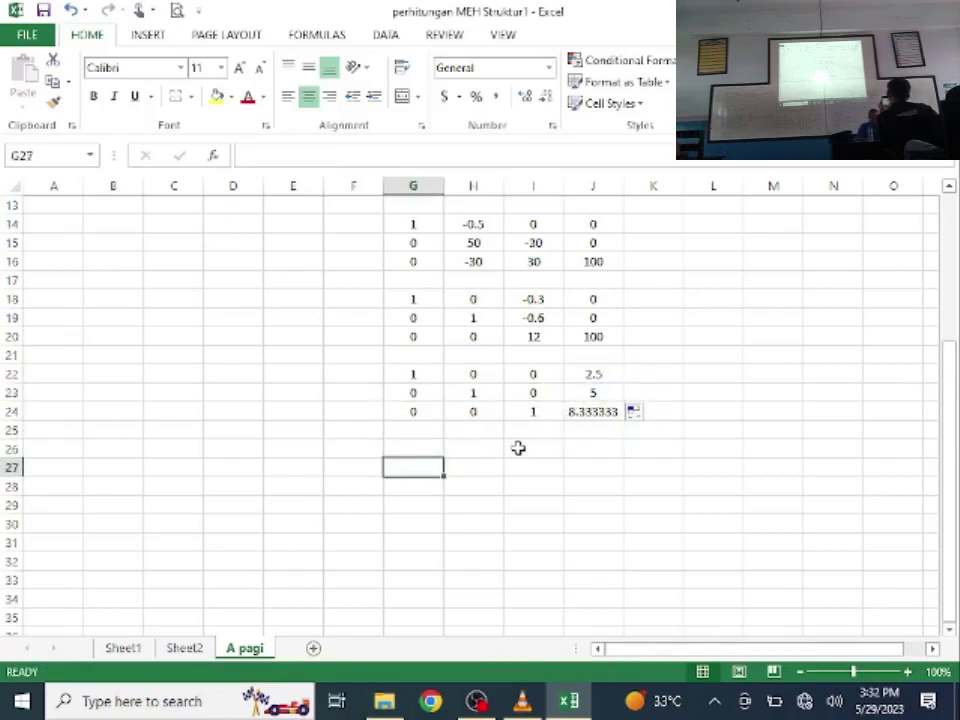
{"action": "scroll", "coordinate": [635, 373], "scroll_direction": "up", "scroll_amount": 4}
{"action": "left_click_drag", "start_coordinate": [592, 226], "coordinate": [593, 281]}
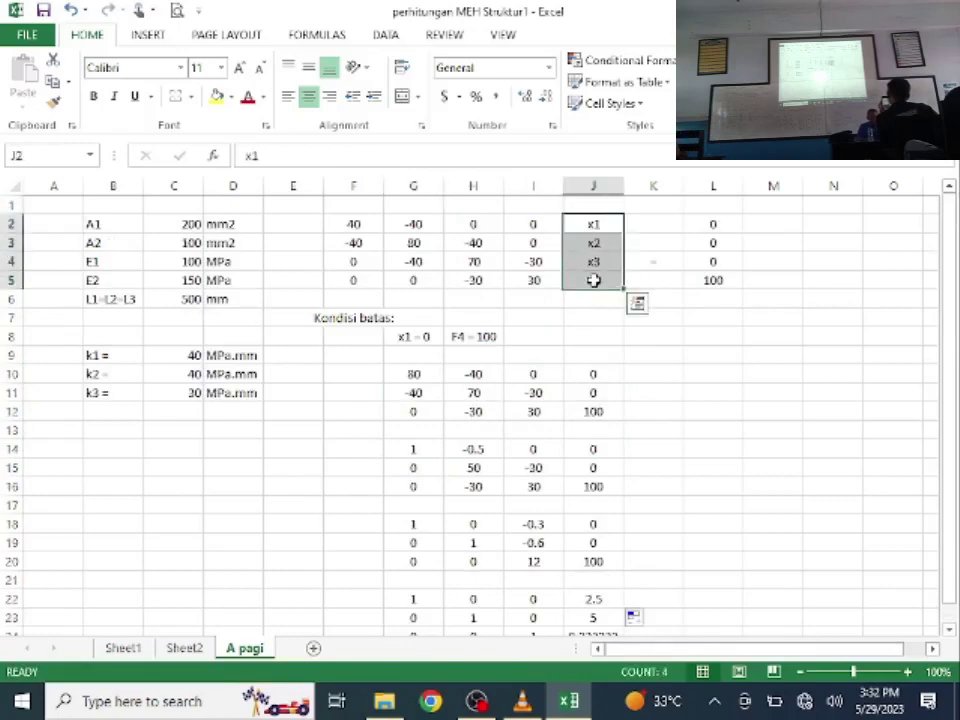
{"action": "key", "text": "ctrl+c"}
{"action": "scroll", "coordinate": [545, 362], "scroll_direction": "down", "scroll_amount": 4}
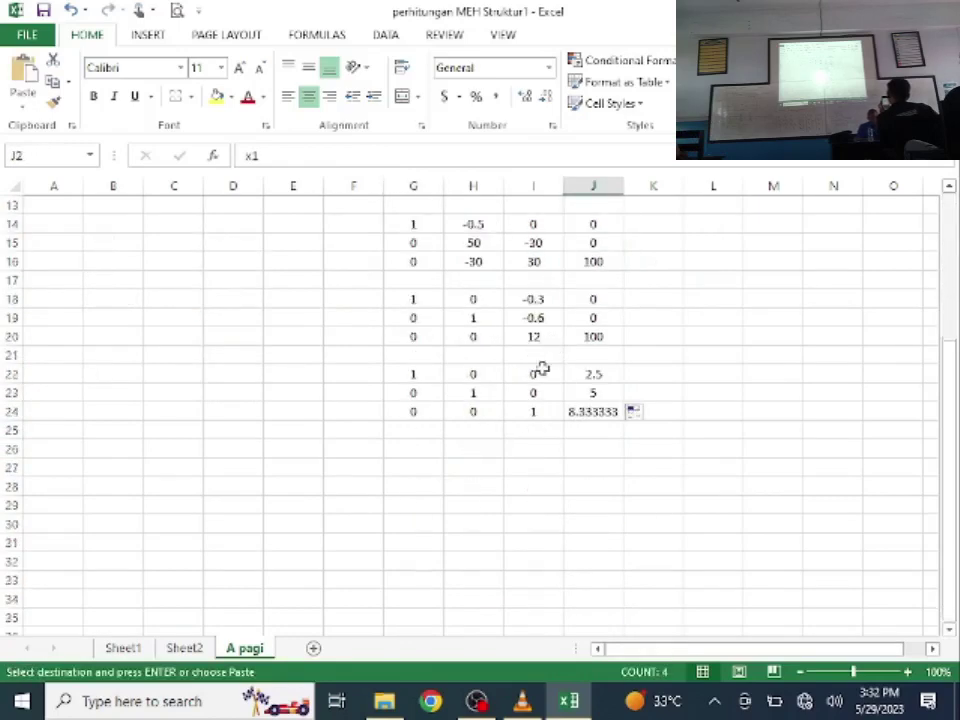
{"action": "left_click", "coordinate": [484, 452]}
{"action": "key", "text": "ctrl+v"}
Step: Enter 0 as the x1 displacement in cell I26
{"action": "left_click", "coordinate": [549, 452]}
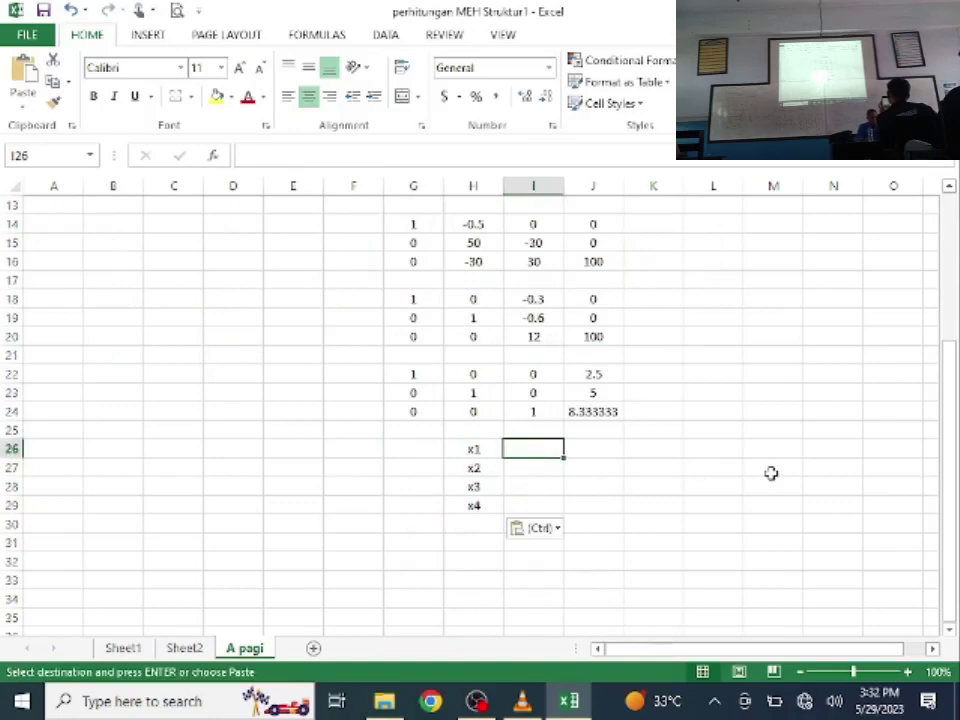
{"action": "scroll", "coordinate": [771, 473], "scroll_direction": "down", "scroll_amount": 2}
{"action": "scroll", "coordinate": [771, 473], "scroll_direction": "up", "scroll_amount": 1}
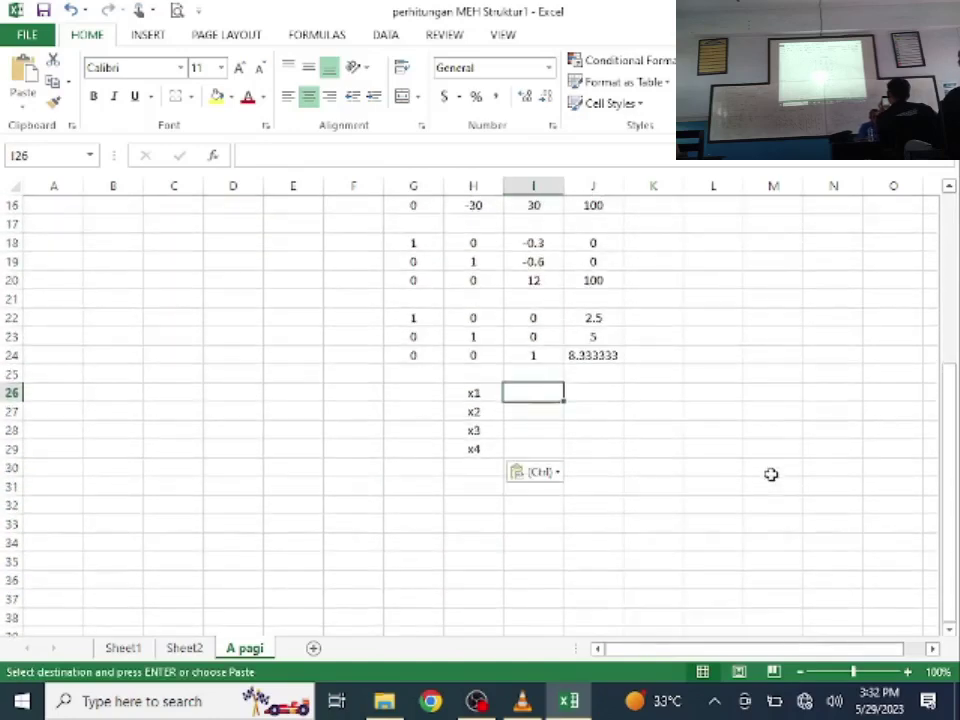
{"action": "key", "text": "Escape"}
{"action": "type", "text": "0"}
{"action": "key", "text": "Return"}
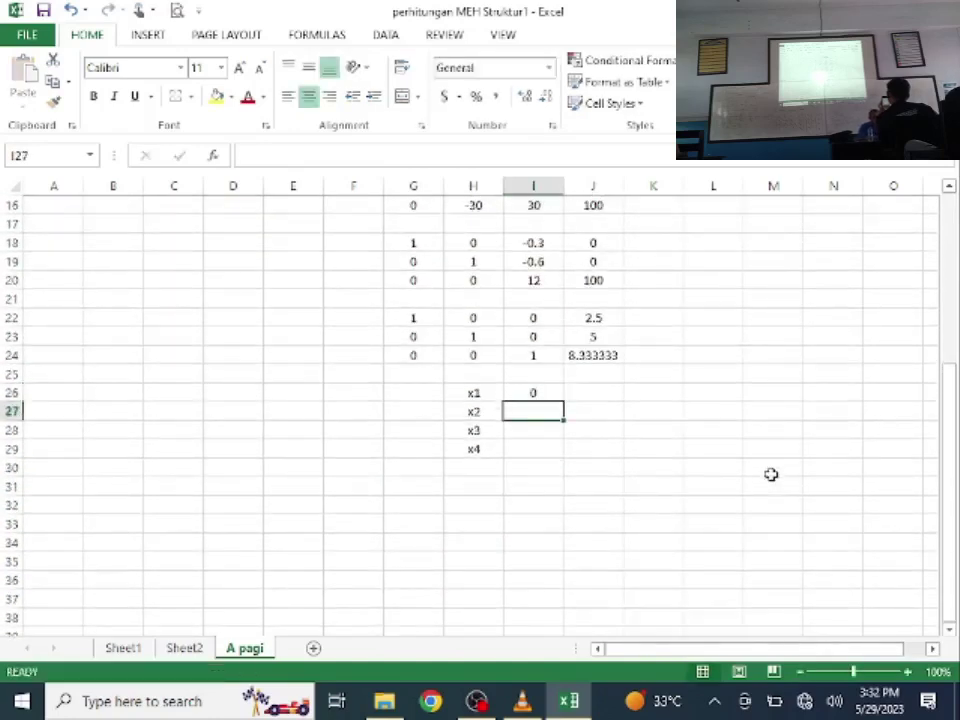
Step: Enter =J22 as the x2 displacement in cell I27 and fill the formula down to I29 for x3 and x4
{"action": "type", "text": "="}
{"action": "left_click", "coordinate": [582, 316]}
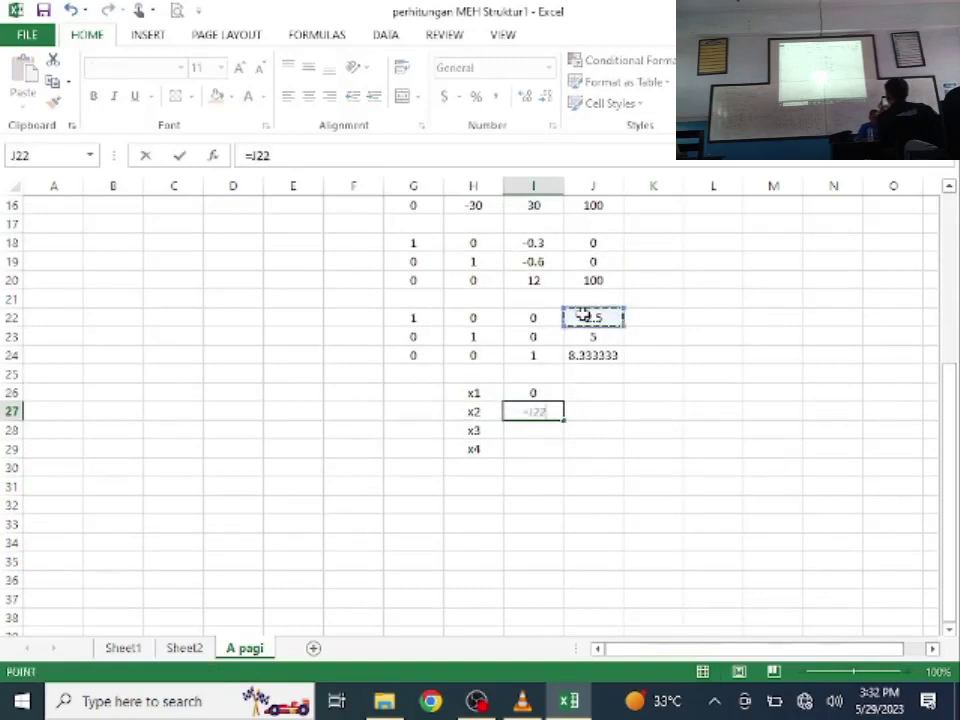
{"action": "key", "text": "Return"}
{"action": "left_click", "coordinate": [531, 407]}
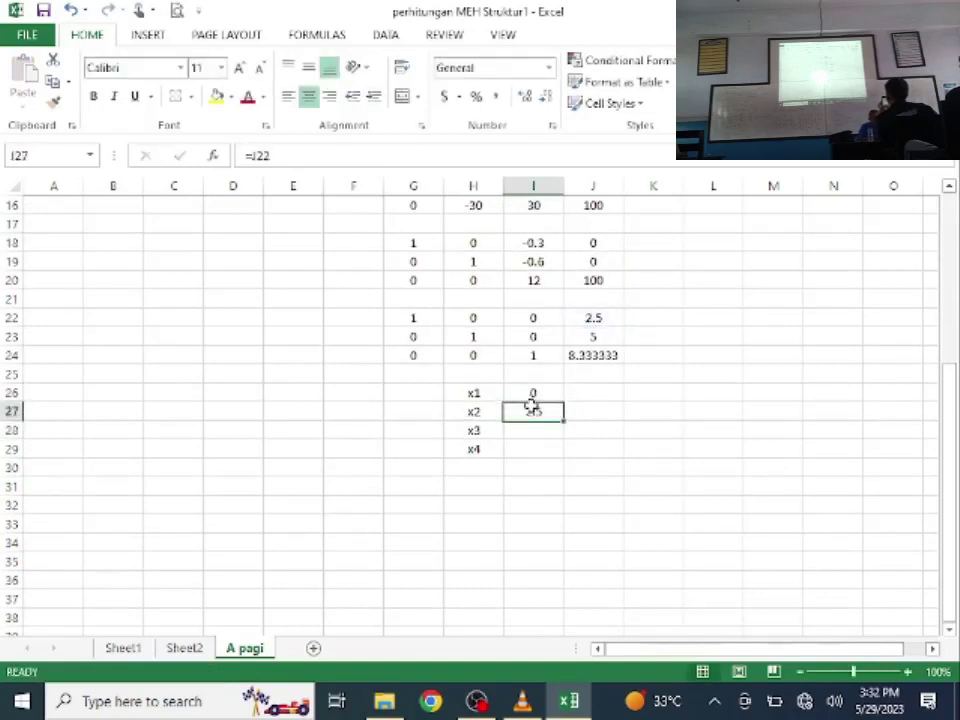
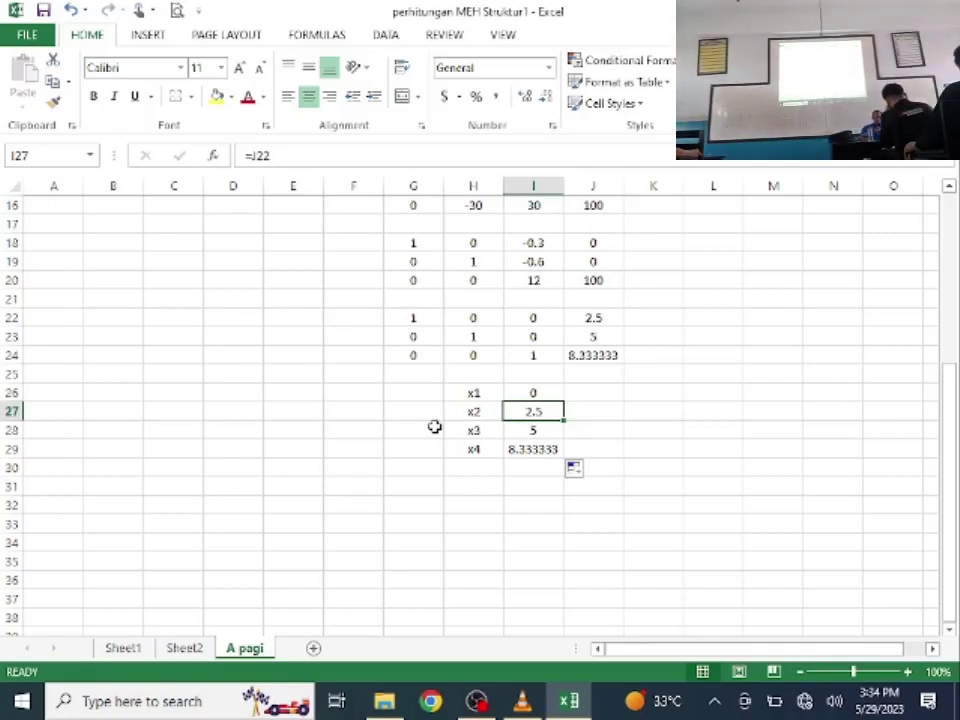
Step: Switch to VLC and move the tutorial video to about 11:32, where the beam with the 500 N load is introduced
{"action": "left_click", "coordinate": [522, 700]}
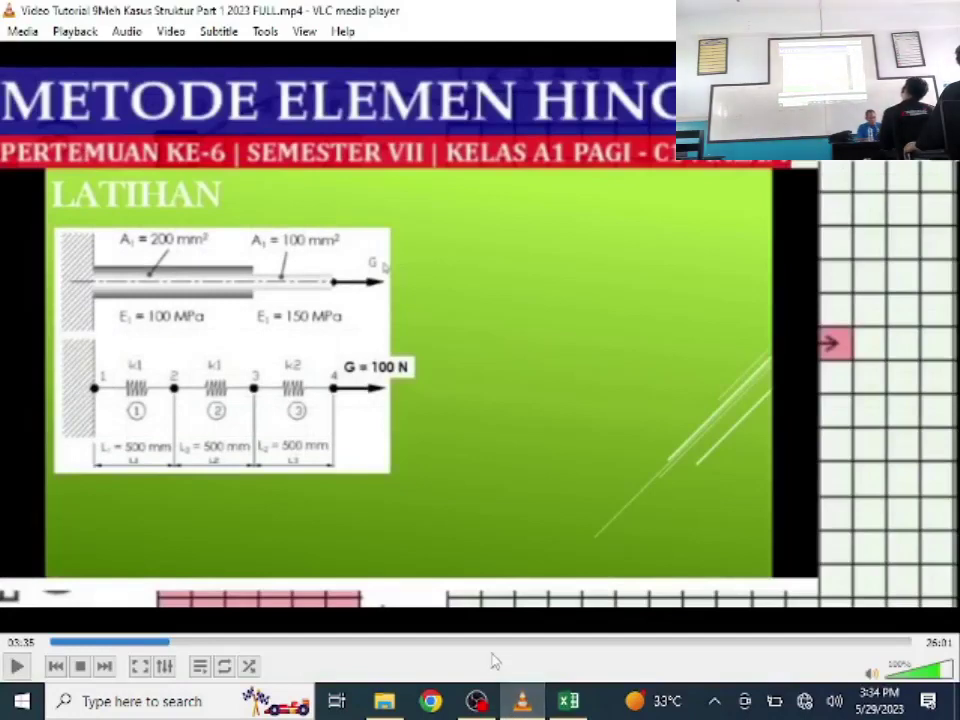
{"action": "left_click", "coordinate": [489, 641]}
{"action": "mouse_move", "coordinate": [445, 643]}
{"action": "left_mouse_down"}
{"action": "mouse_move", "coordinate": [378, 645]}
{"action": "mouse_move", "coordinate": [440, 649]}
{"action": "left_mouse_up"}
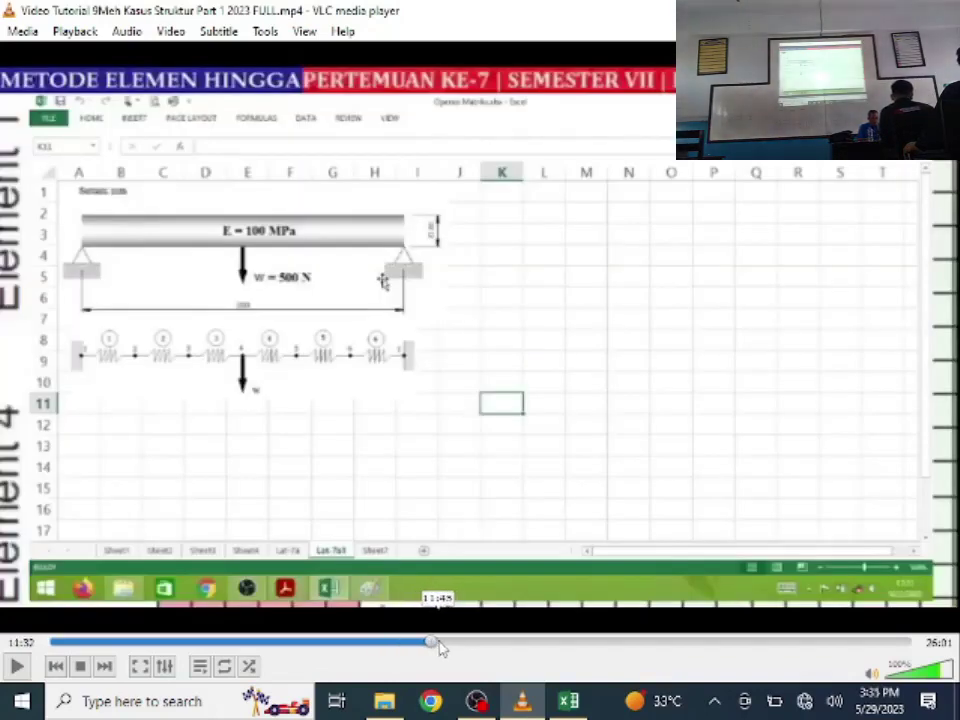
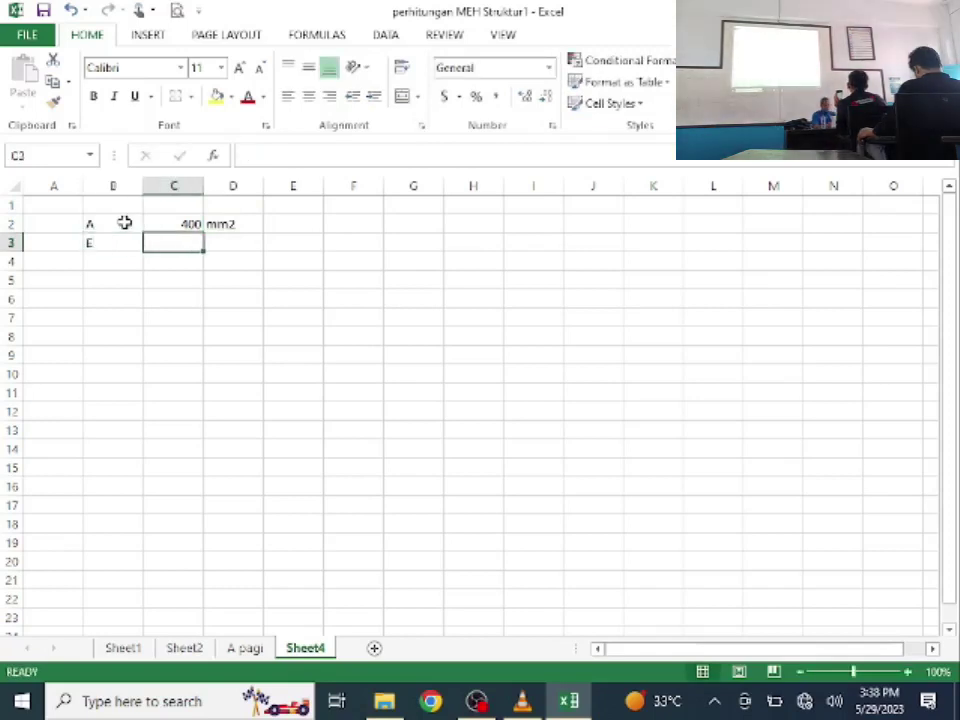
Step: Enter the elastic modulus E as 100 in C3 with the unit MPa in D3
{"action": "type", "text": "100"}
{"action": "key", "text": "Tab"}
{"action": "type", "text": "MP"}
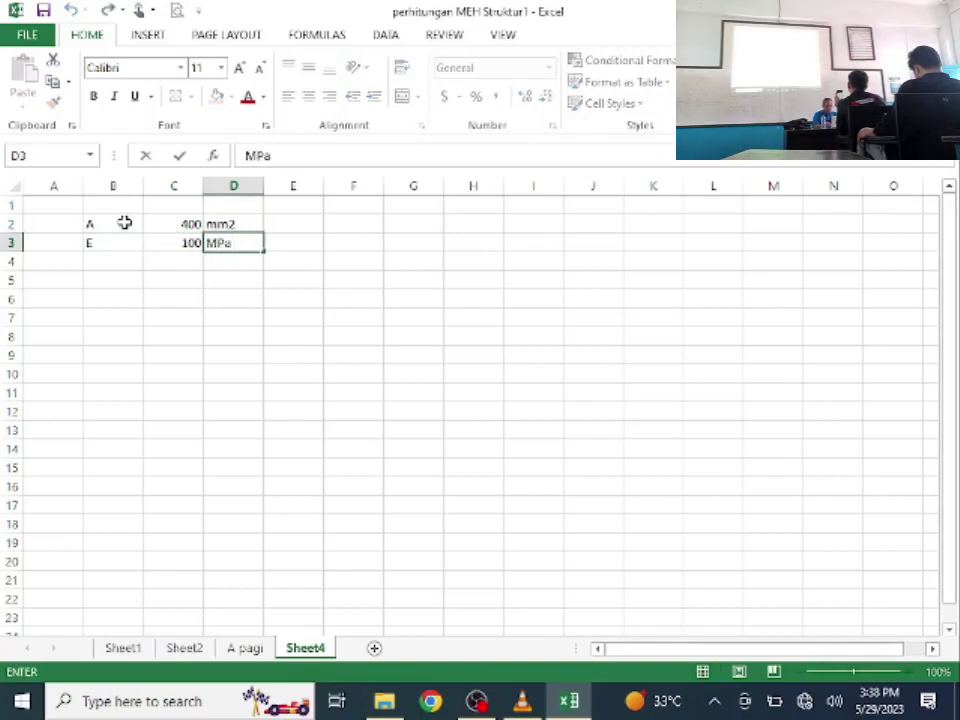
{"action": "type", "text": "a"}
{"action": "key", "text": "Return"}
Step: Add the element length in row 4 with the label L, the formula =200/6 and the unit mm
{"action": "type", "text": "L"}
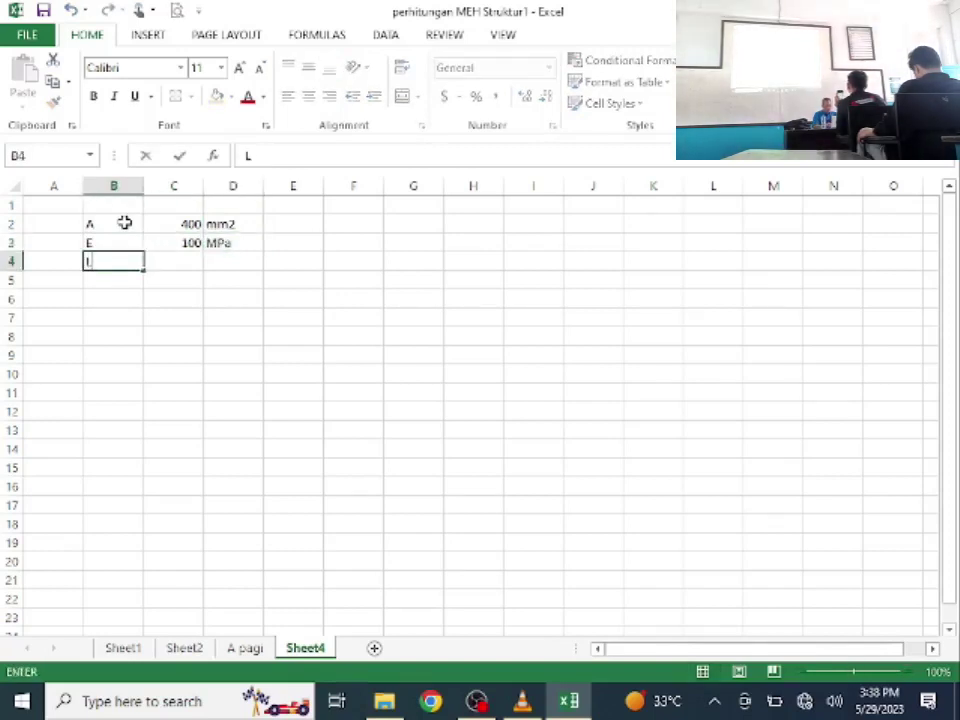
{"action": "key", "text": "Tab"}
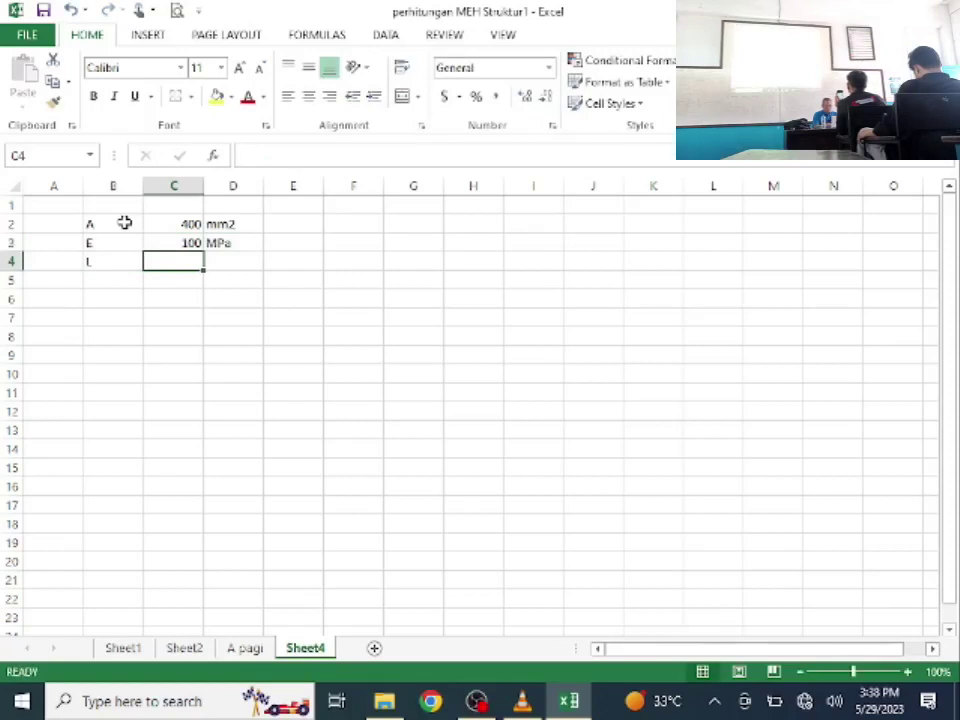
{"action": "type", "text": "200"}
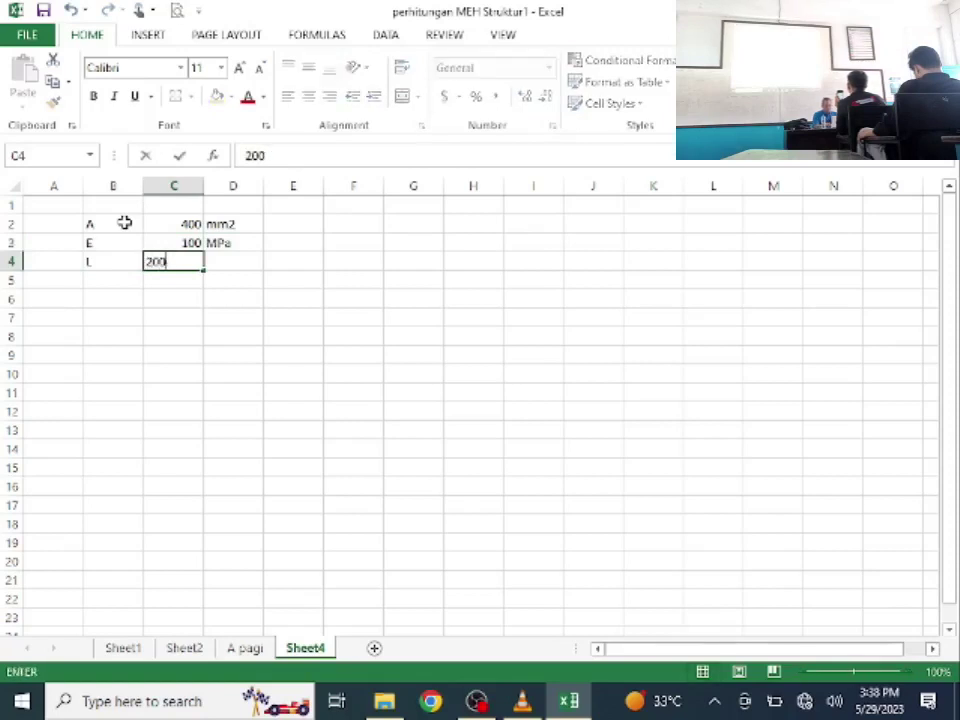
{"action": "type", "text": "=200/"}
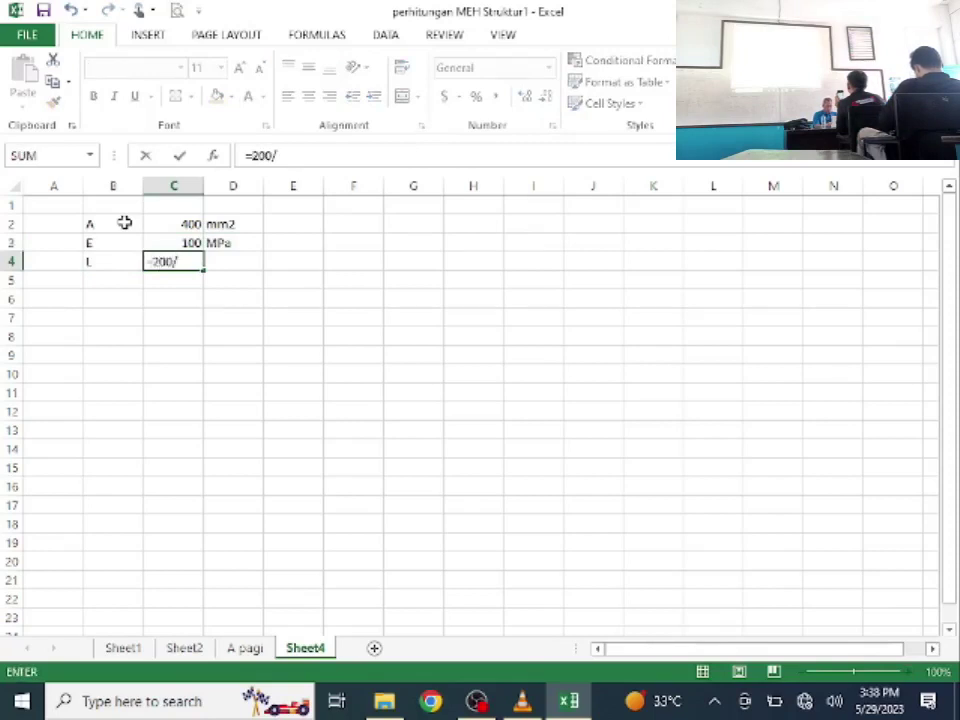
{"action": "type", "text": "6"}
{"action": "key", "text": "Return"}
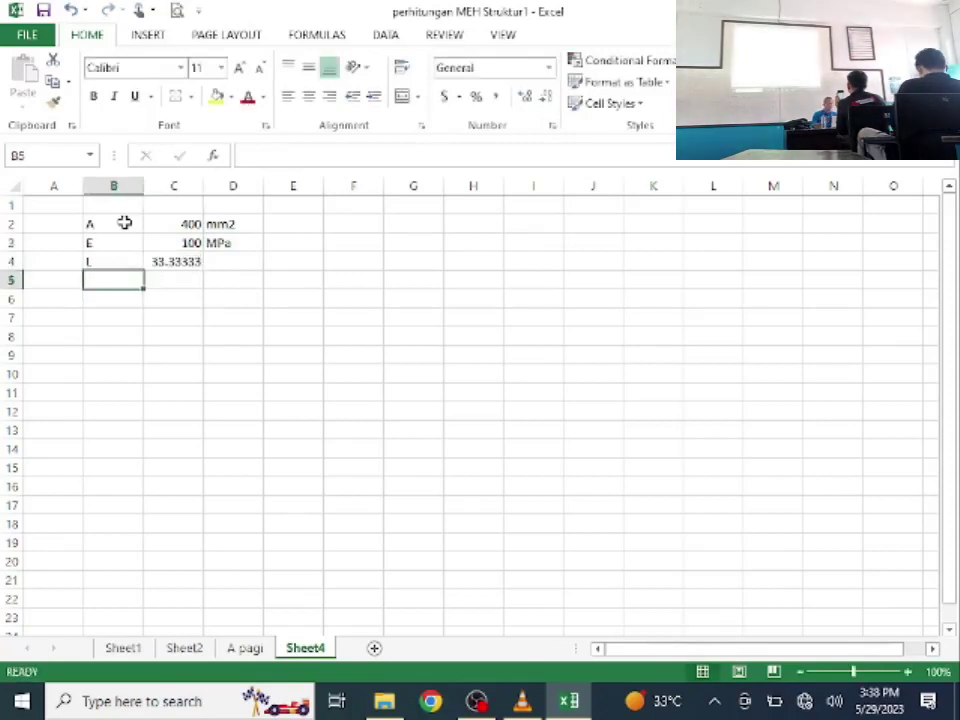
{"action": "left_click", "coordinate": [242, 262]}
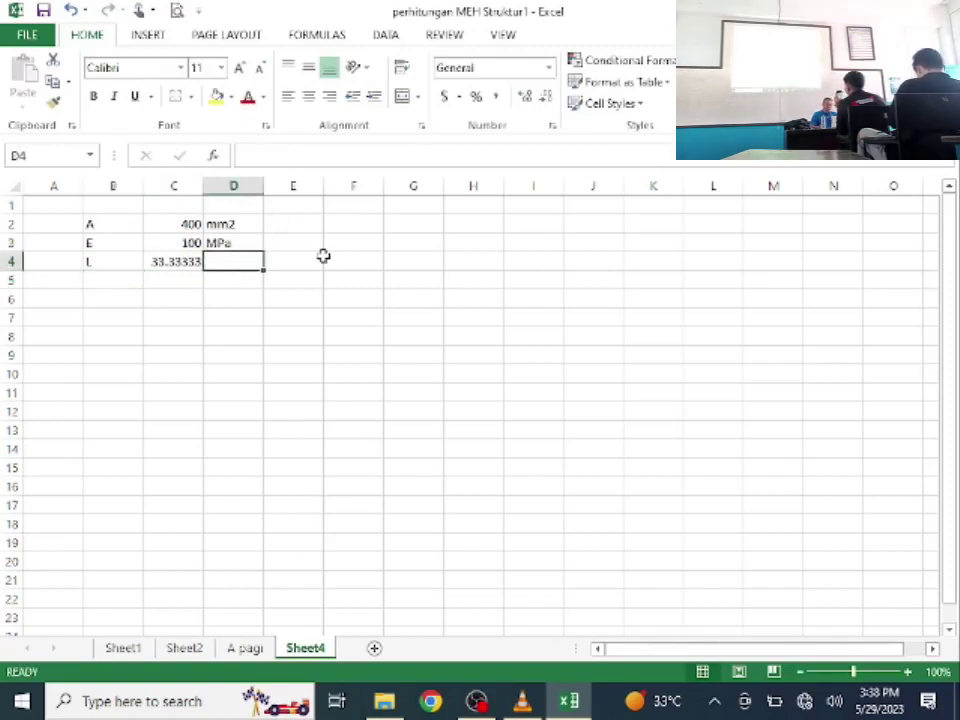
{"action": "type", "text": "mm"}
{"action": "key", "text": "BackSpace"}
{"action": "key", "text": "Return"}
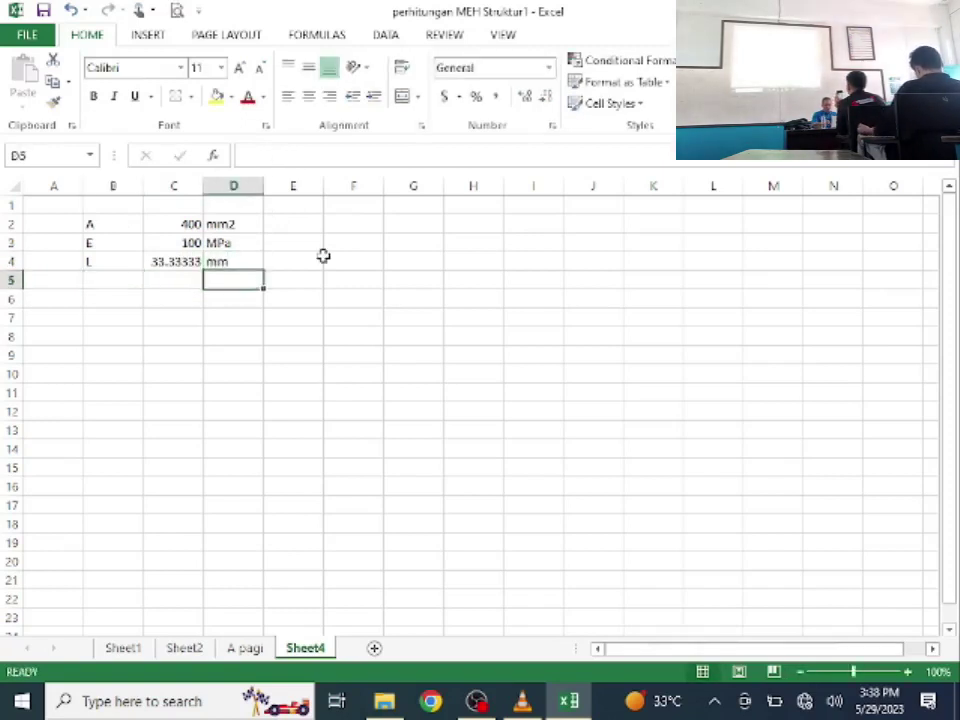
Step: Label cell B6 "k1 - k6 =" for the common stiffness of the six elements
{"action": "left_click", "coordinate": [112, 304]}
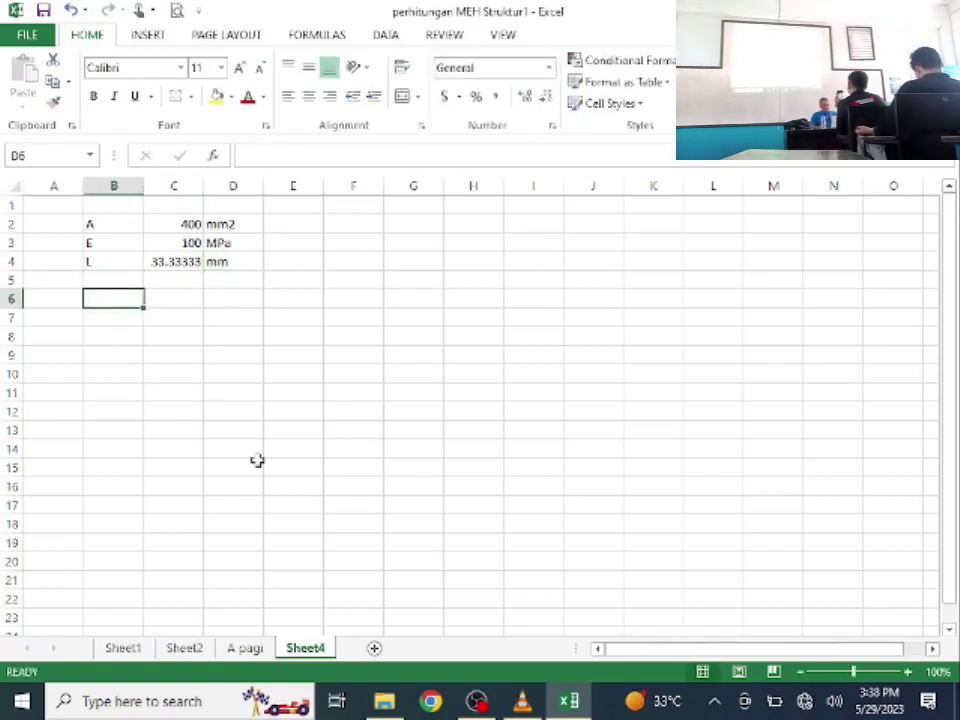
{"action": "type", "text": "k1"}
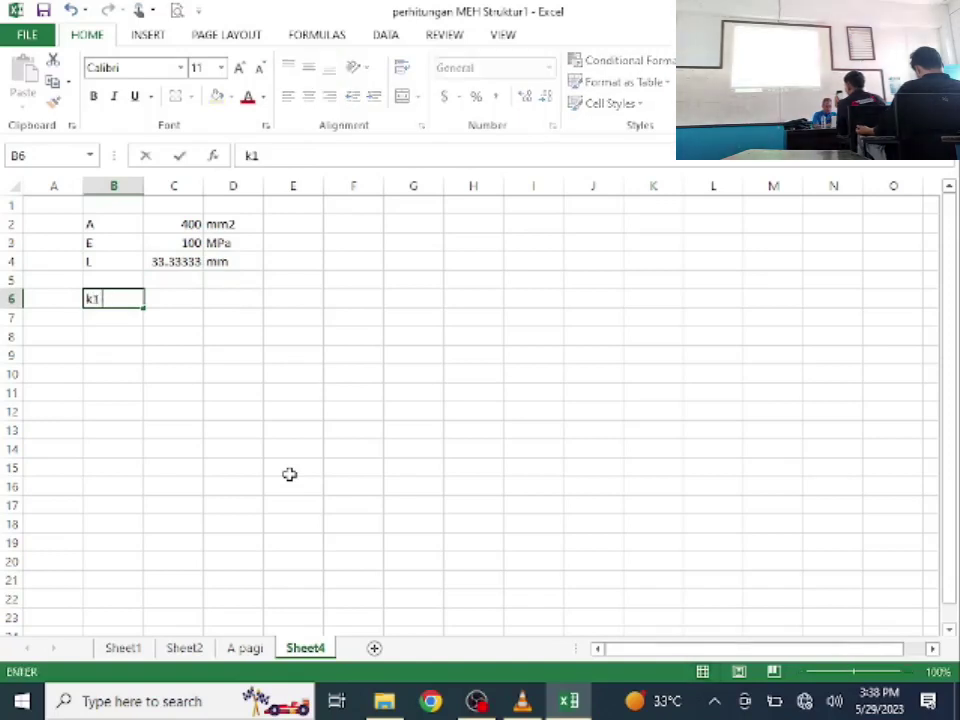
{"action": "type", "text": " - k6 ="}
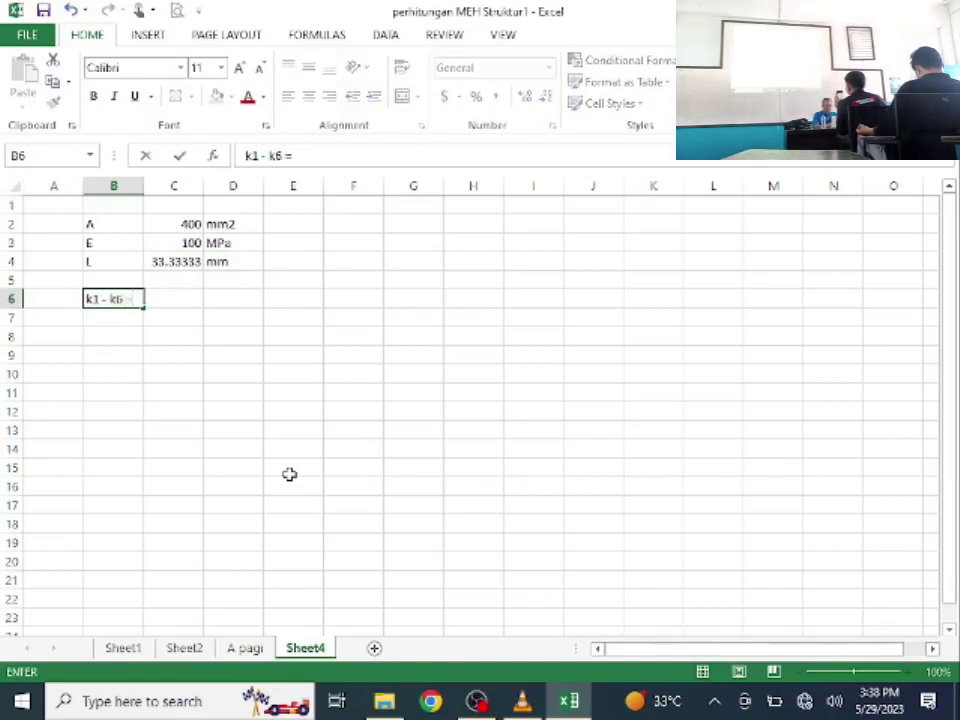
{"action": "key", "text": "Tab"}
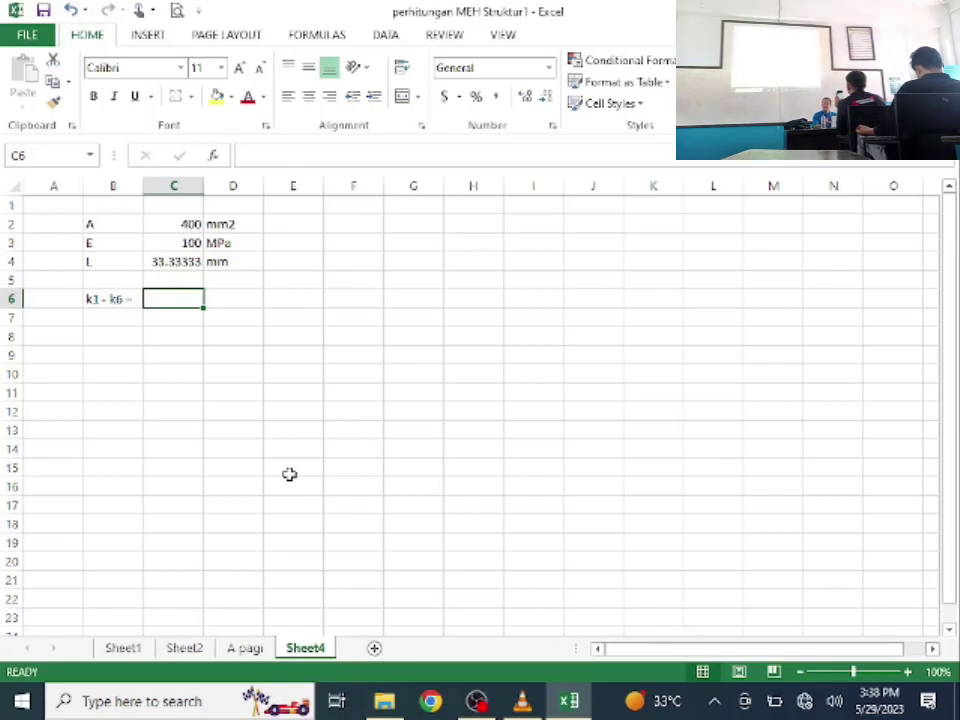
Step: Calculate the element stiffness in C6 with the formula =C2*C3/C4
{"action": "type", "text": "="}
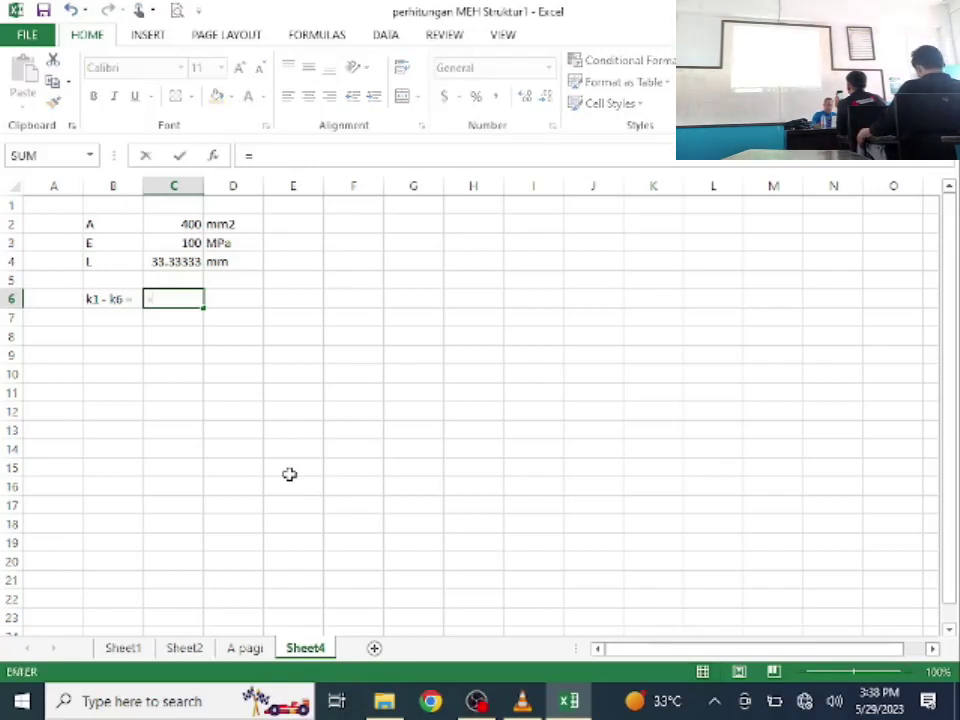
{"action": "left_click", "coordinate": [172, 224]}
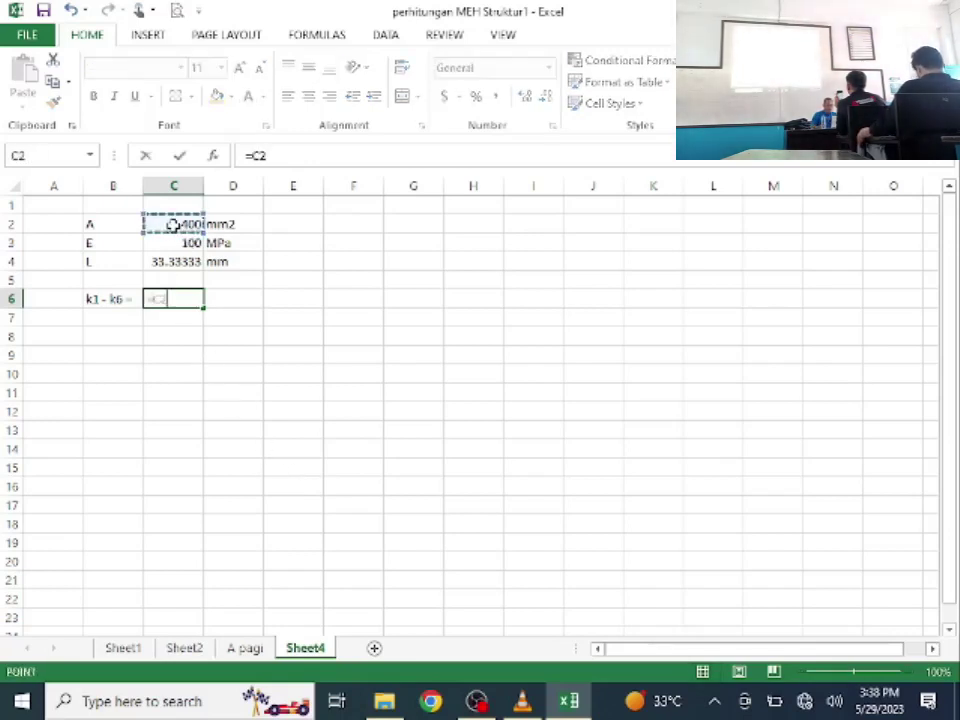
{"action": "type", "text": "*"}
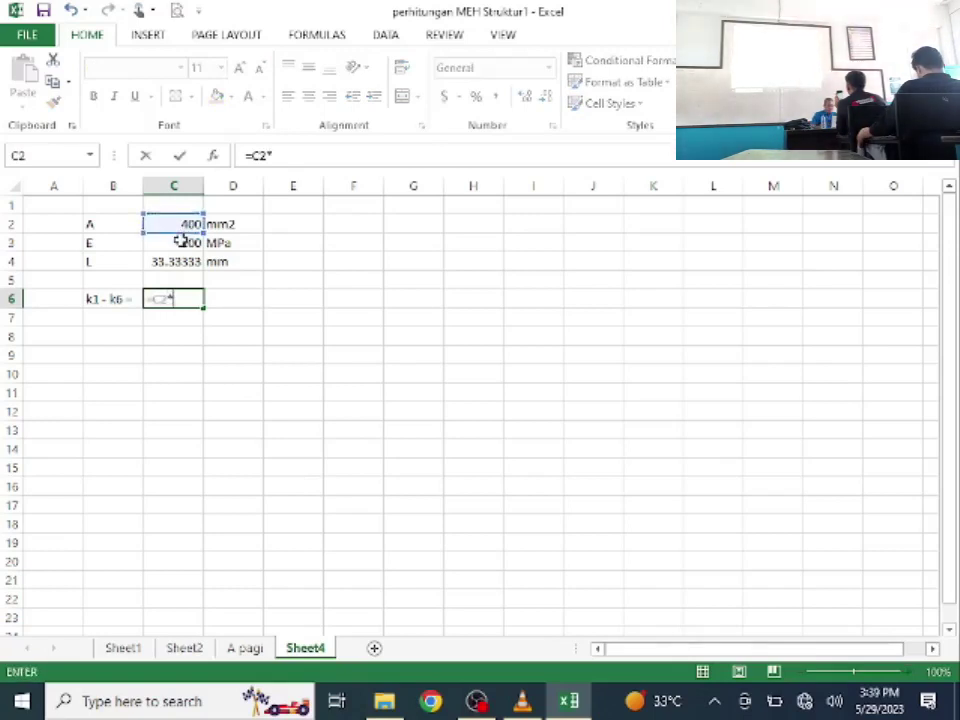
{"action": "left_click", "coordinate": [179, 242]}
{"action": "type", "text": "/"}
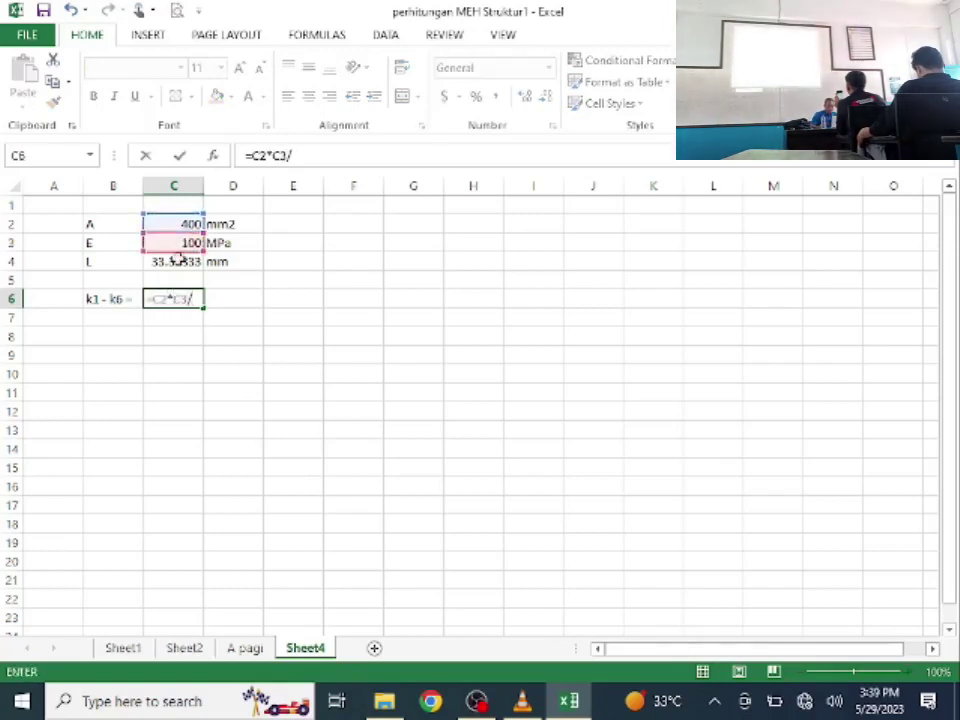
{"action": "left_click", "coordinate": [178, 261]}
{"action": "key", "text": "Return"}
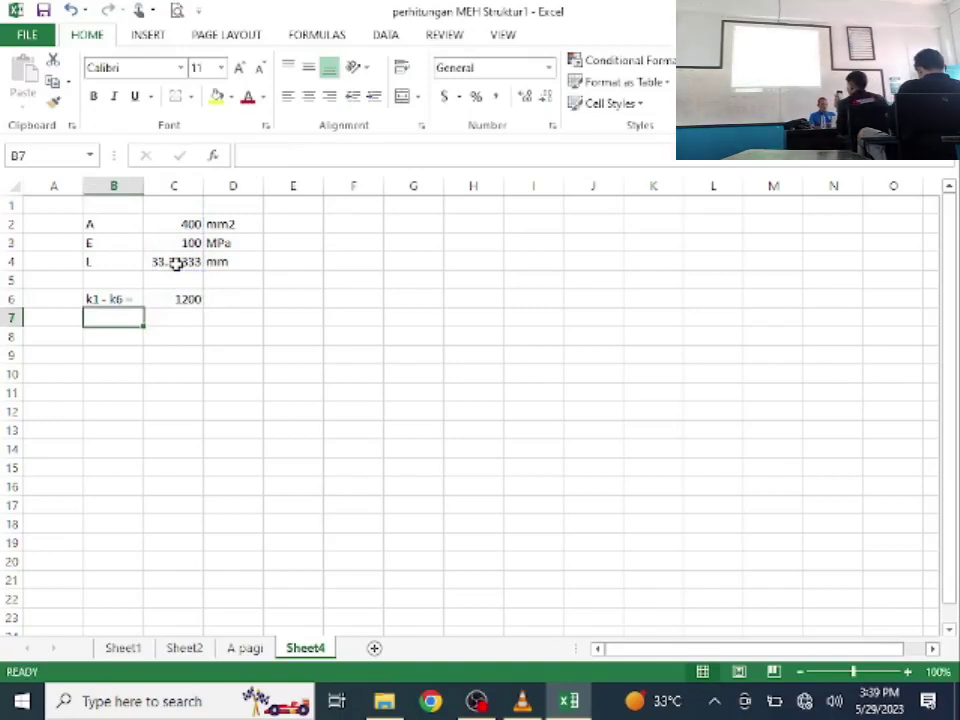
Step: Enter the stiffness unit in D6 and correct its capitalisation to MPa.mm
{"action": "left_click", "coordinate": [249, 295]}
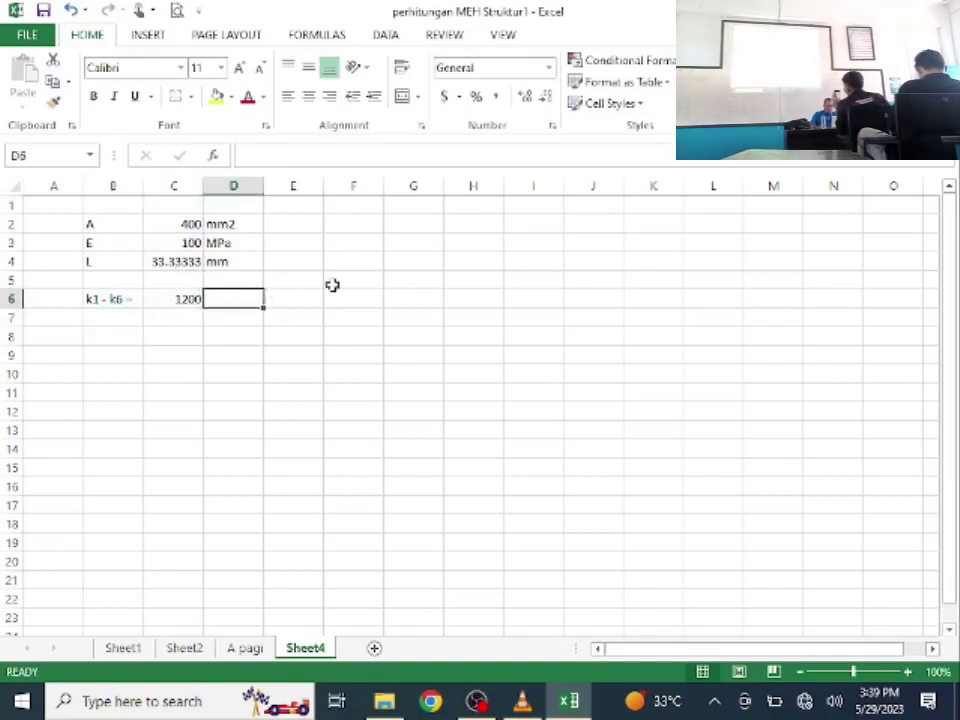
{"action": "type", "text": "M"}
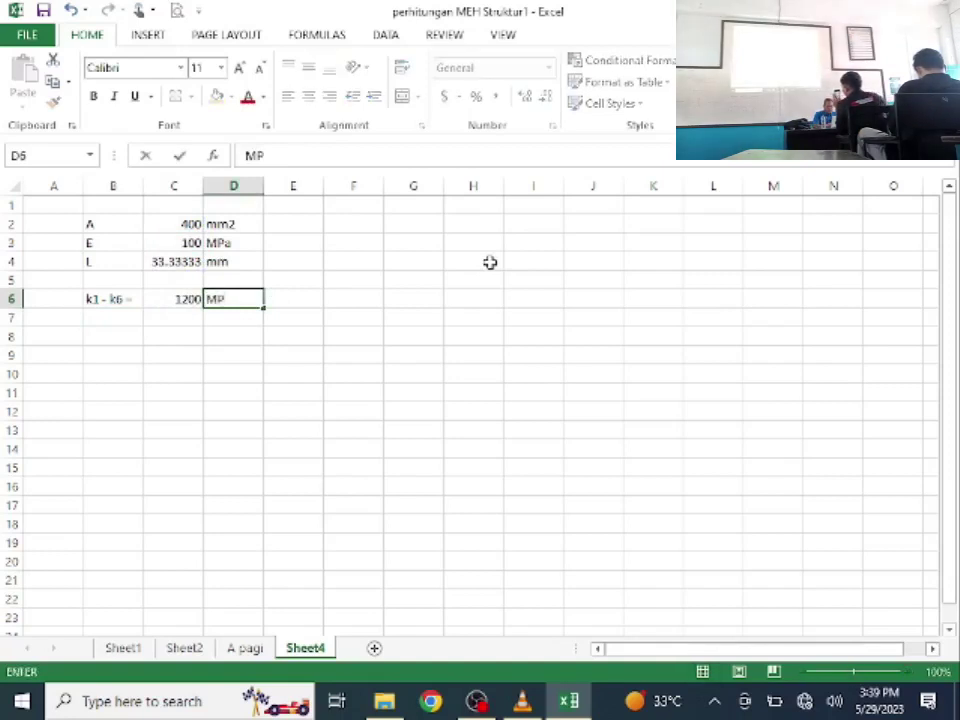
{"action": "type", "text": "pa.mmm"}
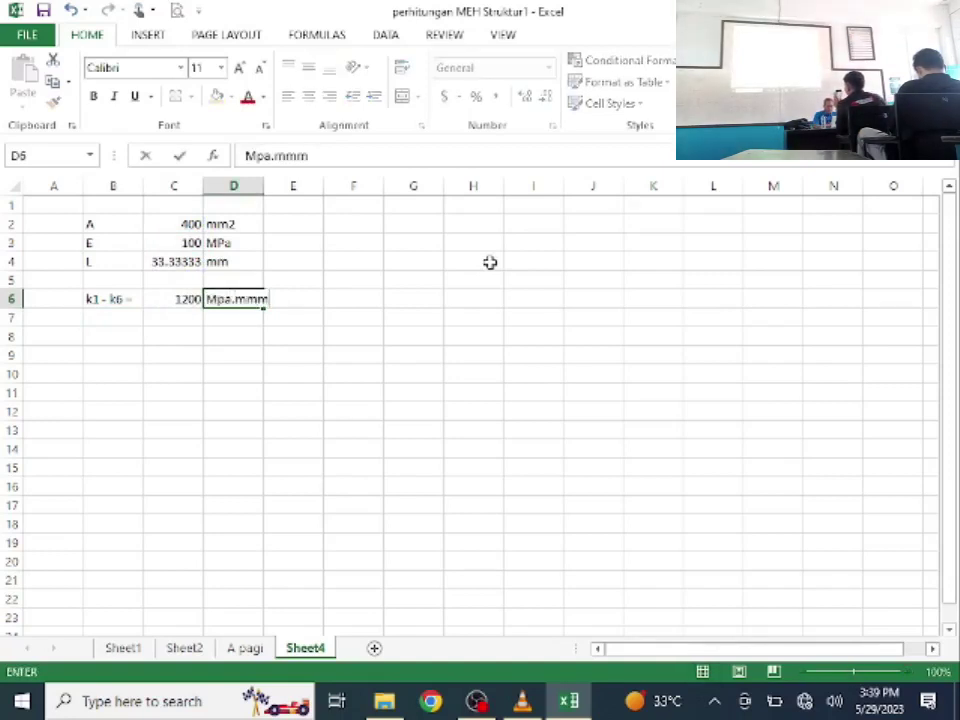
{"action": "key", "text": "Return"}
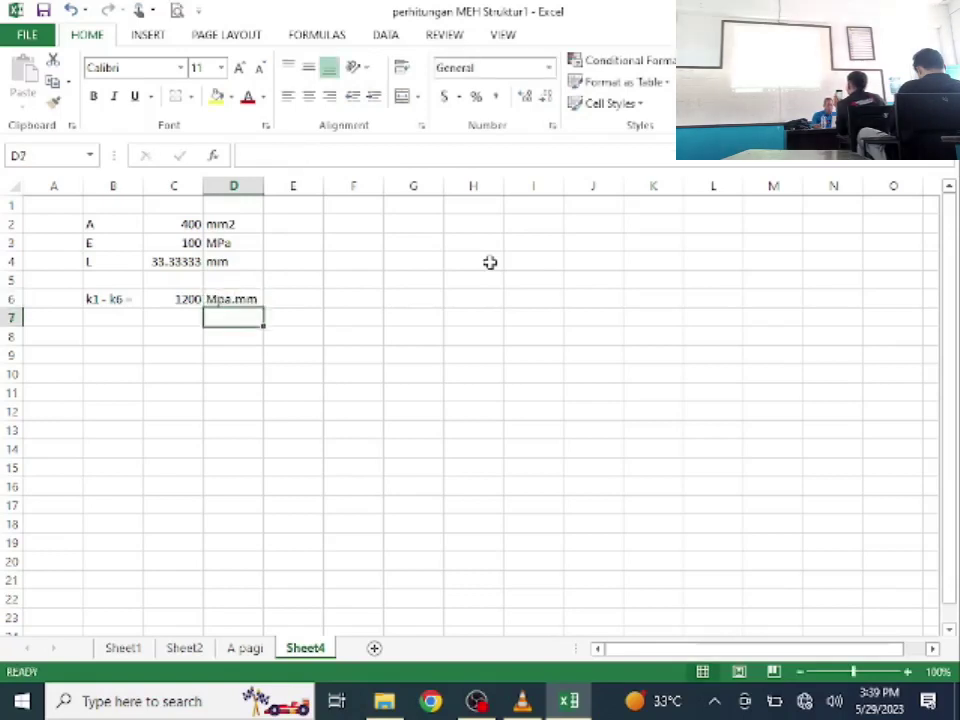
{"action": "left_click", "coordinate": [242, 299]}
{"action": "left_click", "coordinate": [262, 157]}
{"action": "key", "text": "BackSpace"}
{"action": "type", "text": "P"}
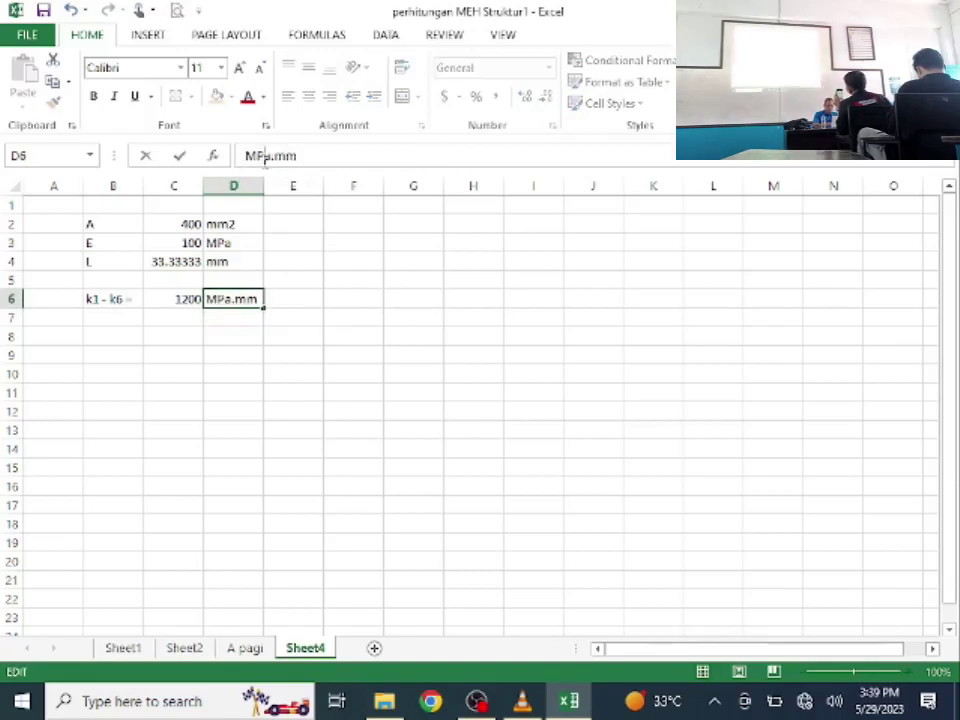
{"action": "key", "text": "Return"}
Step: Check the beam example in the VLC video, return to the Excel sheet and shade cells F2:F8 yellow
{"action": "left_click", "coordinate": [363, 266]}
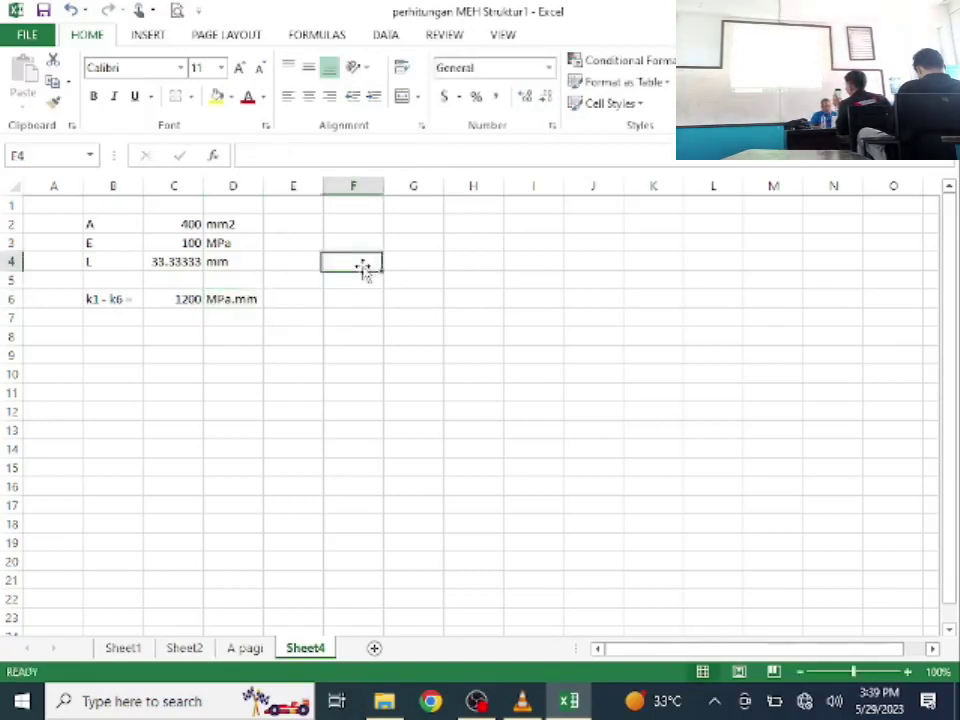
{"action": "left_click", "coordinate": [354, 227]}
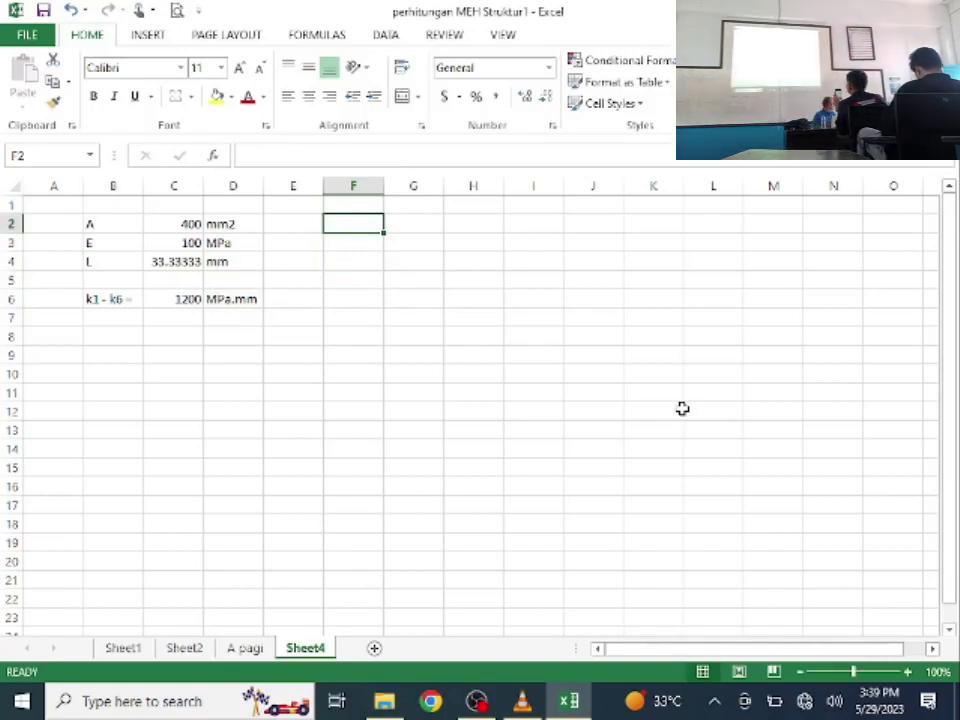
{"action": "left_click", "coordinate": [522, 700]}
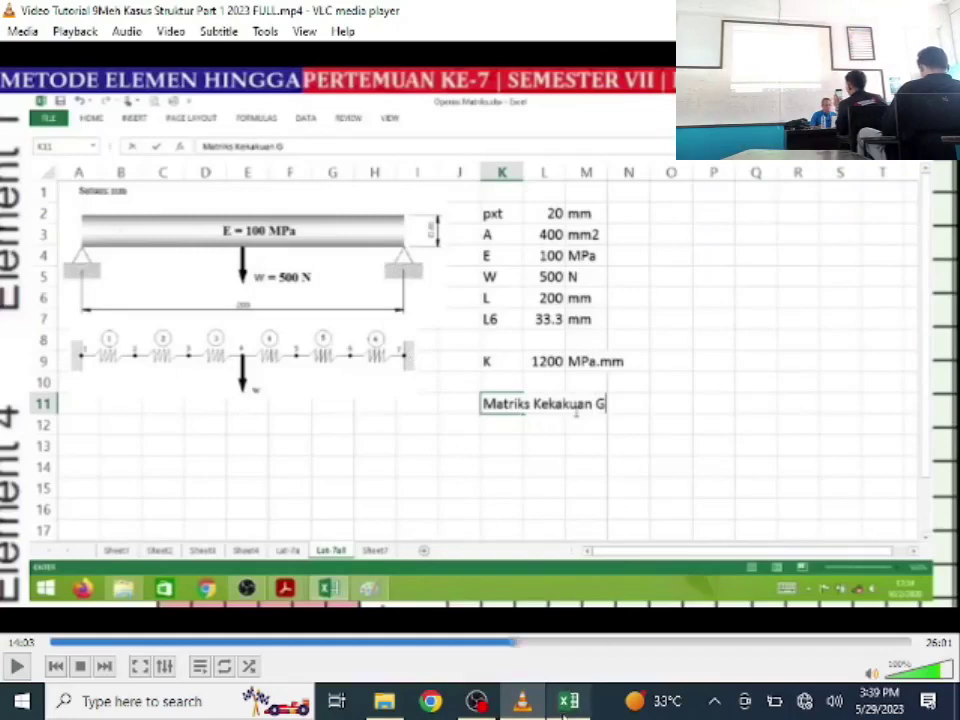
{"action": "key", "text": "alt+Tab"}
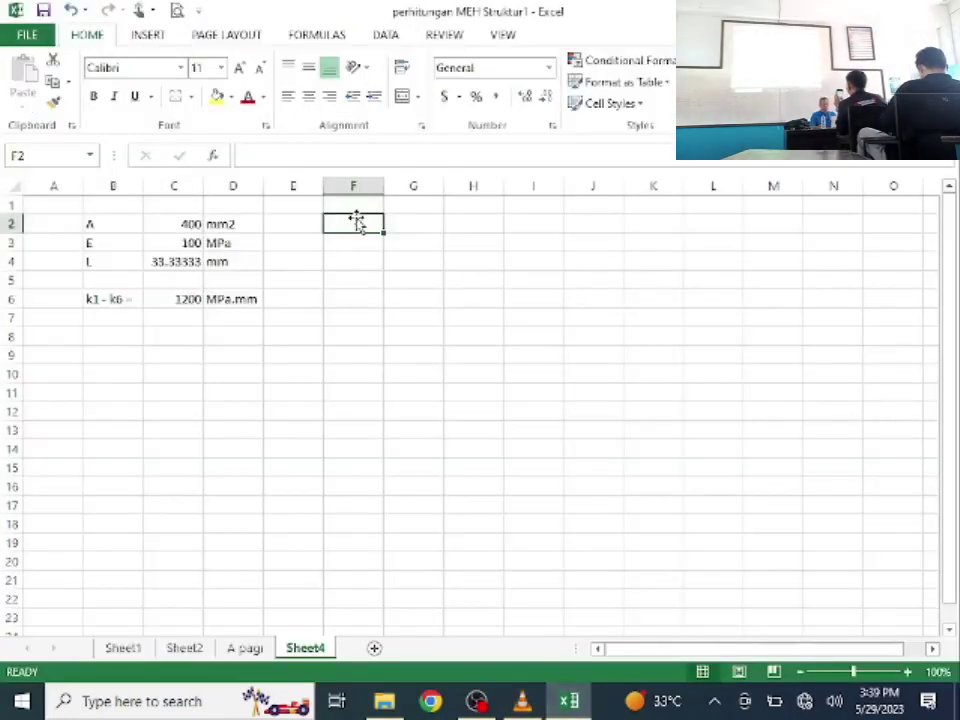
{"action": "left_click_drag", "start_coordinate": [354, 221], "coordinate": [352, 347]}
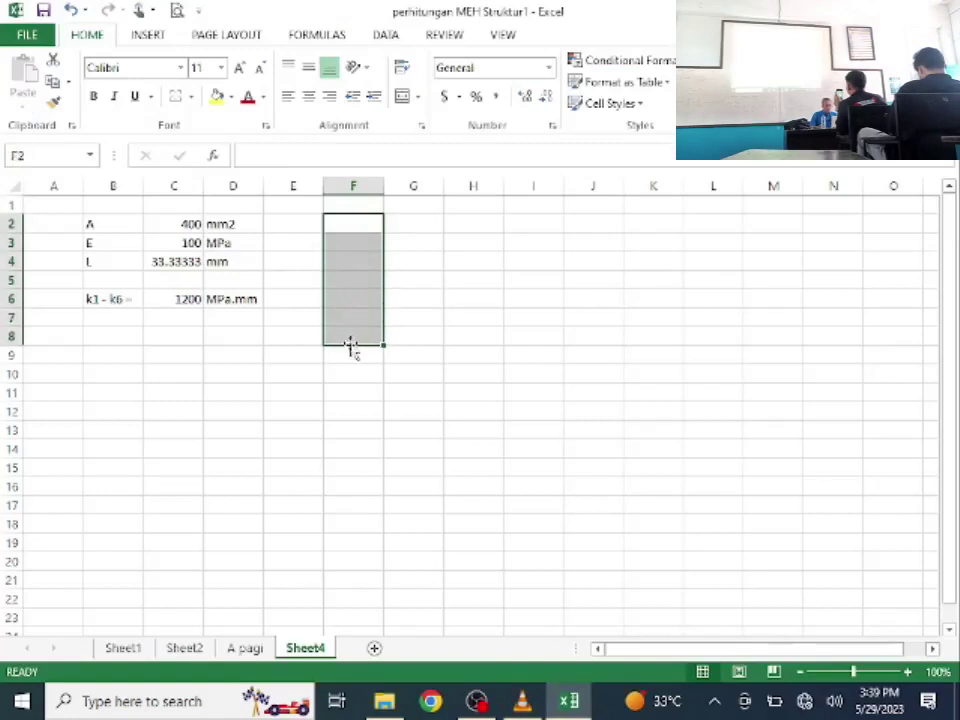
{"action": "left_click", "coordinate": [218, 98]}
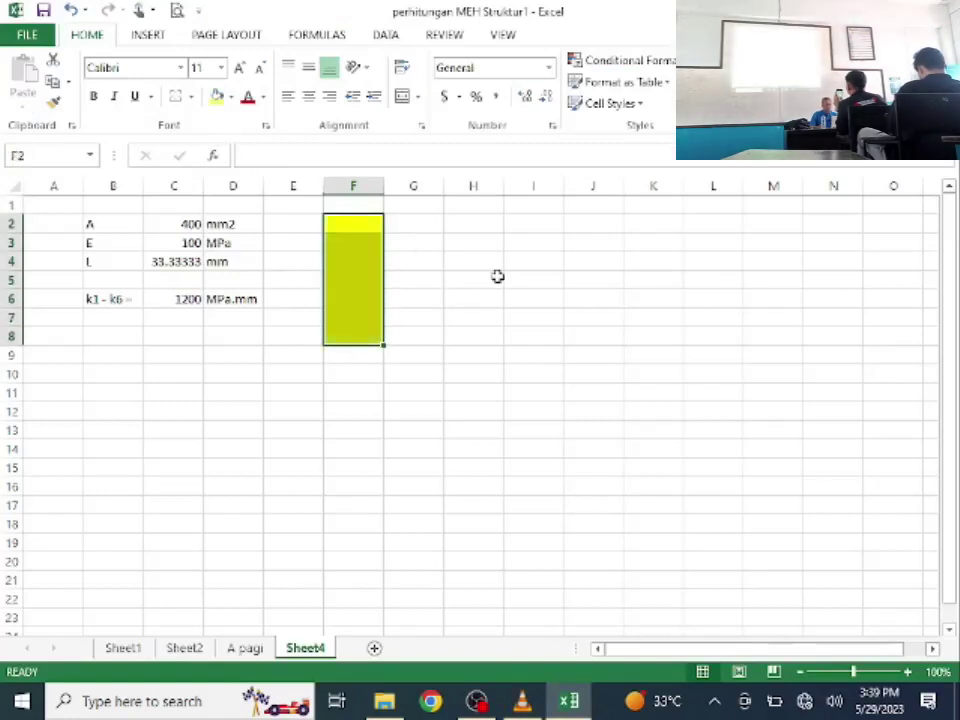
{"action": "left_click", "coordinate": [411, 227]}
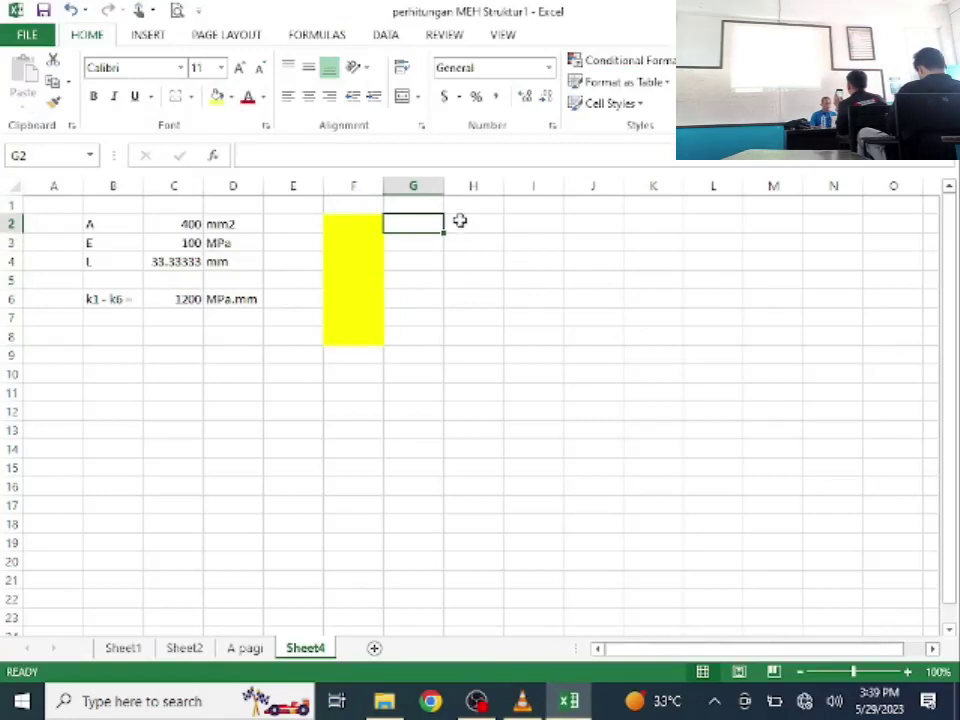
Step: Shade cells G1:M1 yellow as the column header strip of the global stiffness matrix
{"action": "left_click_drag", "start_coordinate": [426, 204], "coordinate": [624, 197]}
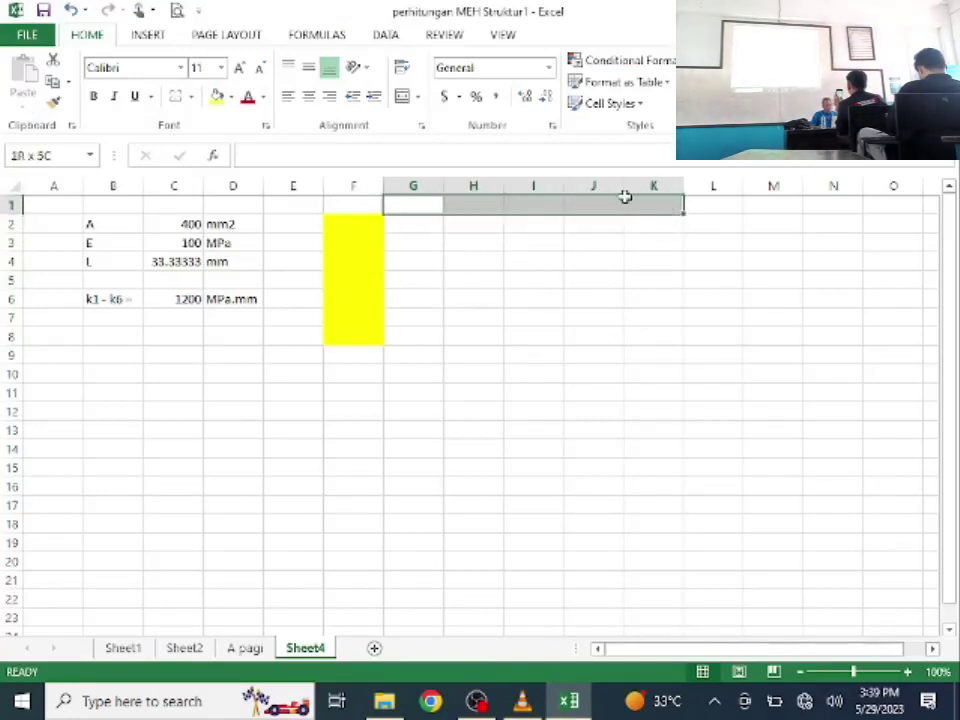
{"action": "left_click_drag", "start_coordinate": [685, 207], "coordinate": [763, 207]}
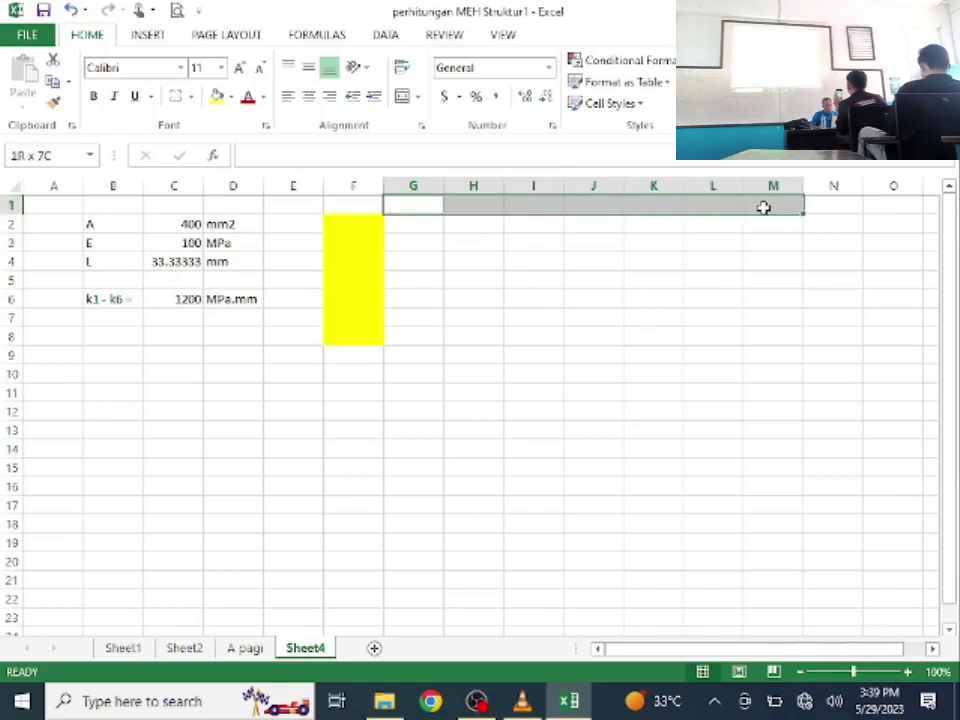
{"action": "left_click", "coordinate": [216, 96]}
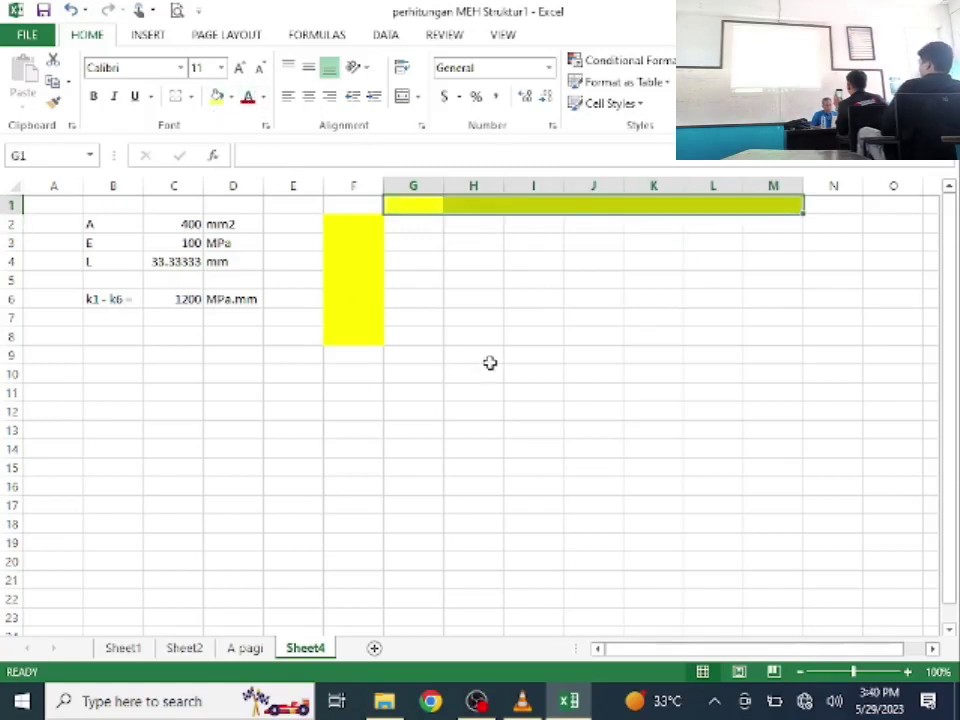
{"action": "left_click_drag", "start_coordinate": [370, 218], "coordinate": [356, 321]}
{"action": "left_click", "coordinate": [417, 225]}
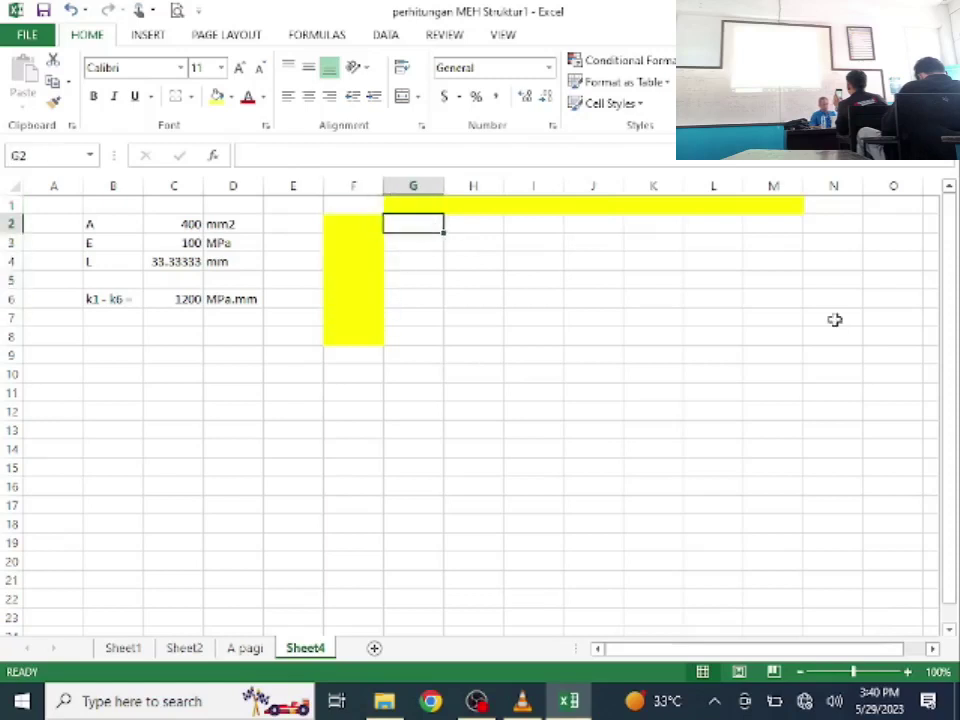
{"action": "type", "text": "="}
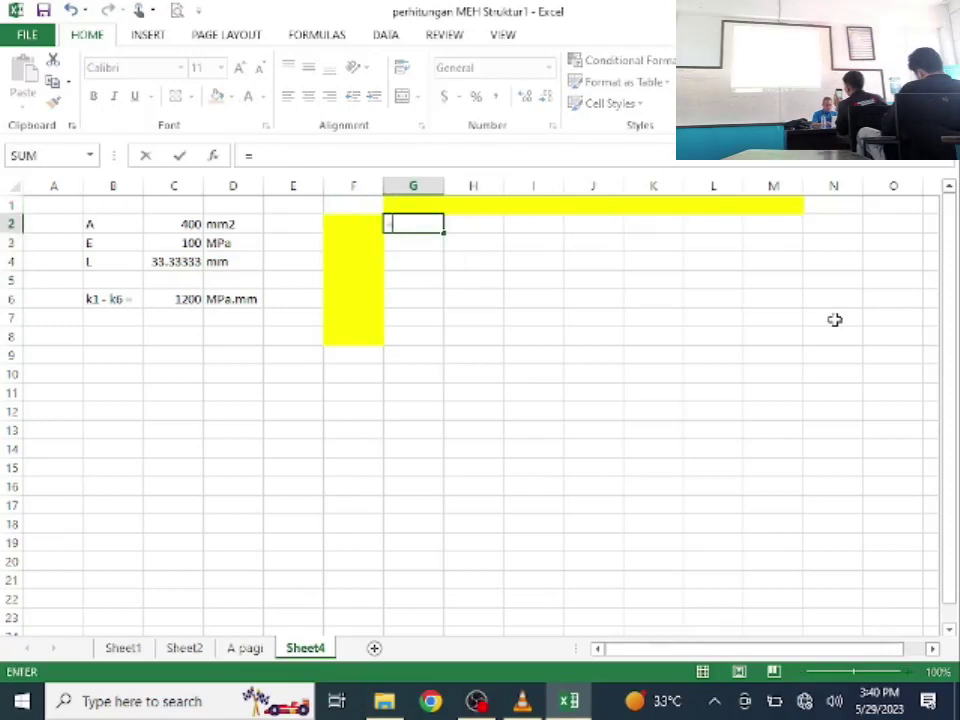
{"action": "key", "text": "Escape"}
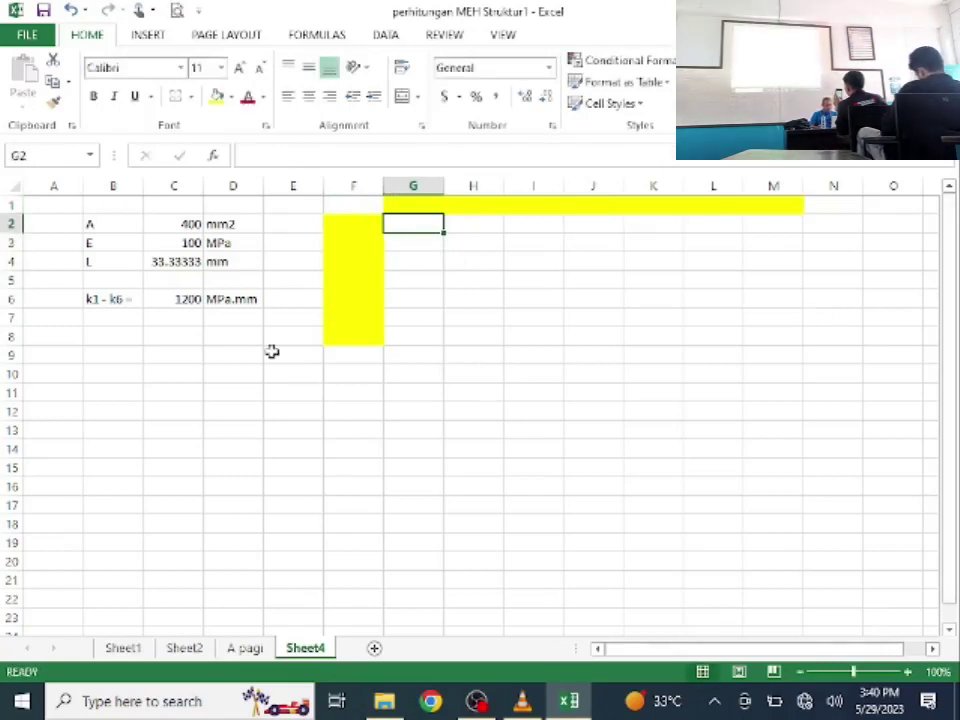
Step: Enter the factor 100 in cell F5 beside the matrix area
{"action": "left_click", "coordinate": [334, 281]}
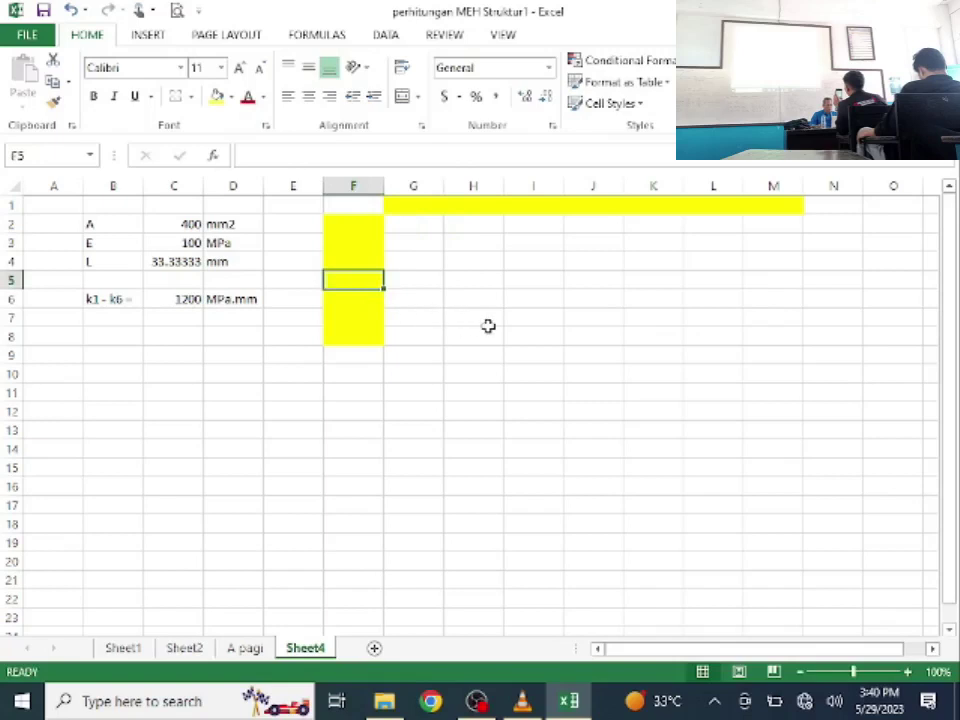
{"action": "type", "text": "100"}
{"action": "key", "text": "Return"}
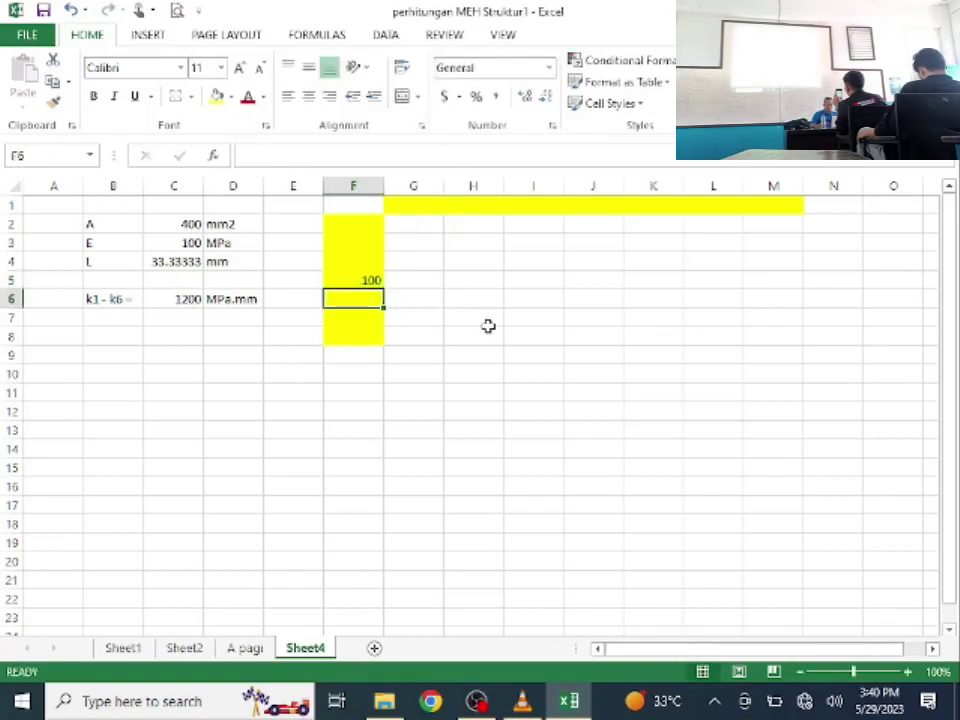
Step: Calculate the stiffness scaled down by 100 in C7 with the formula =C6/100
{"action": "left_click", "coordinate": [421, 224]}
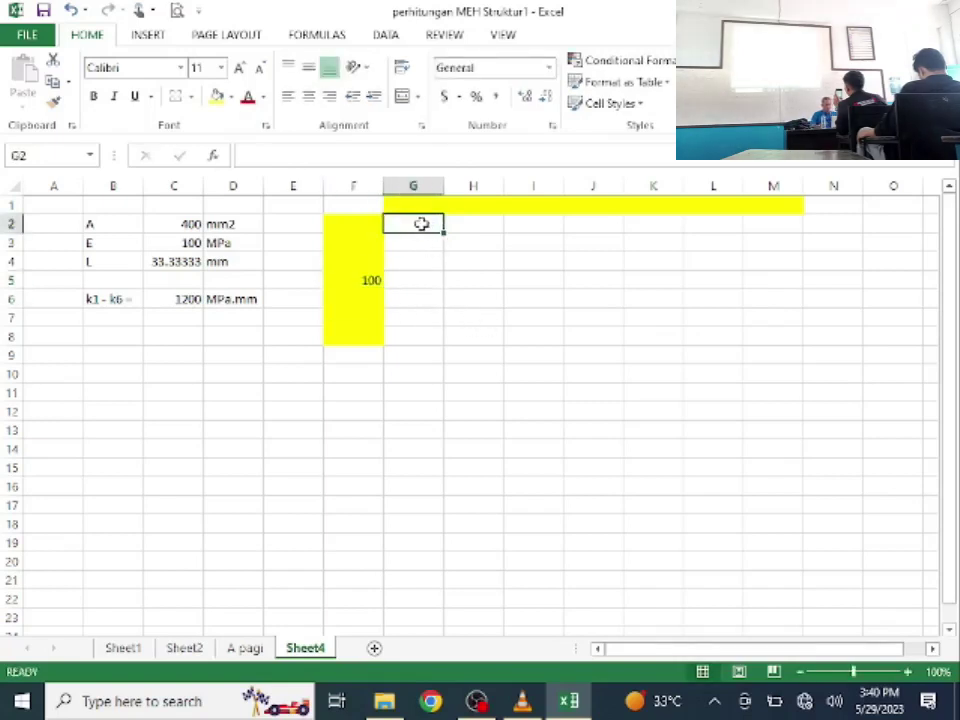
{"action": "left_click", "coordinate": [189, 315]}
{"action": "type", "text": "="}
{"action": "key", "text": "Up"}
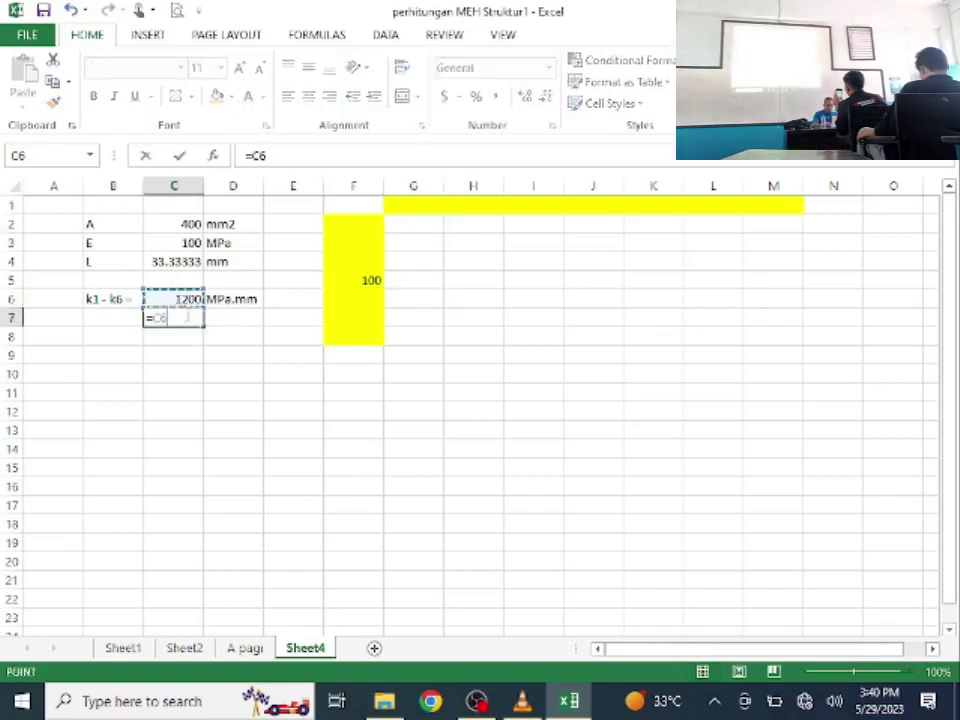
{"action": "type", "text": "/100"}
{"action": "key", "text": "Return"}
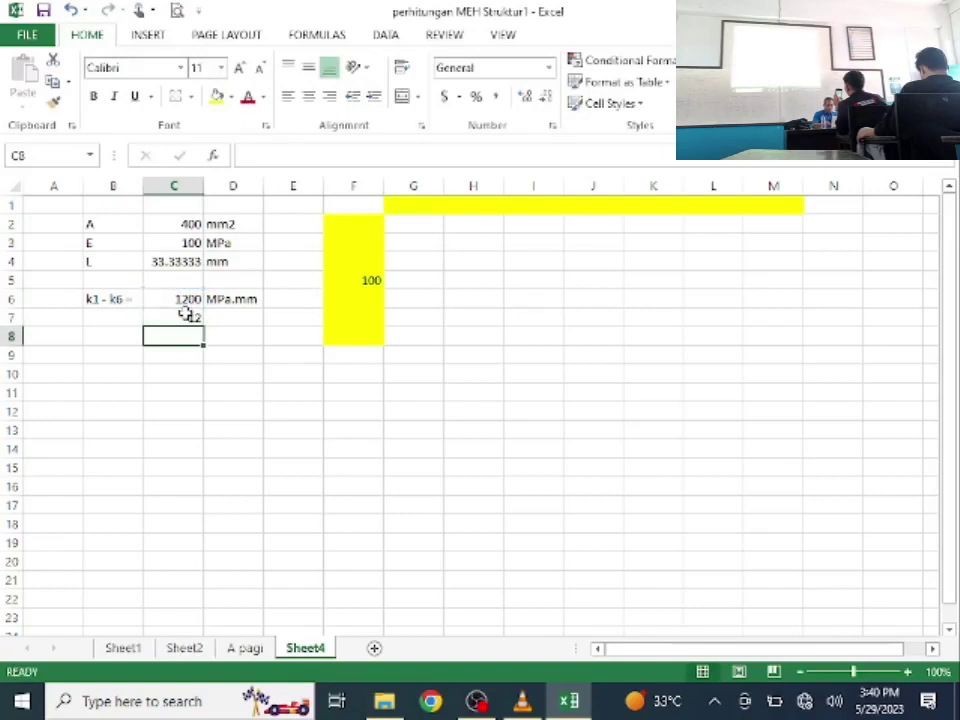
Step: Fill the first matrix column with =C7 in G2 and =-C7 in G3
{"action": "left_click", "coordinate": [420, 217]}
{"action": "type", "text": "="}
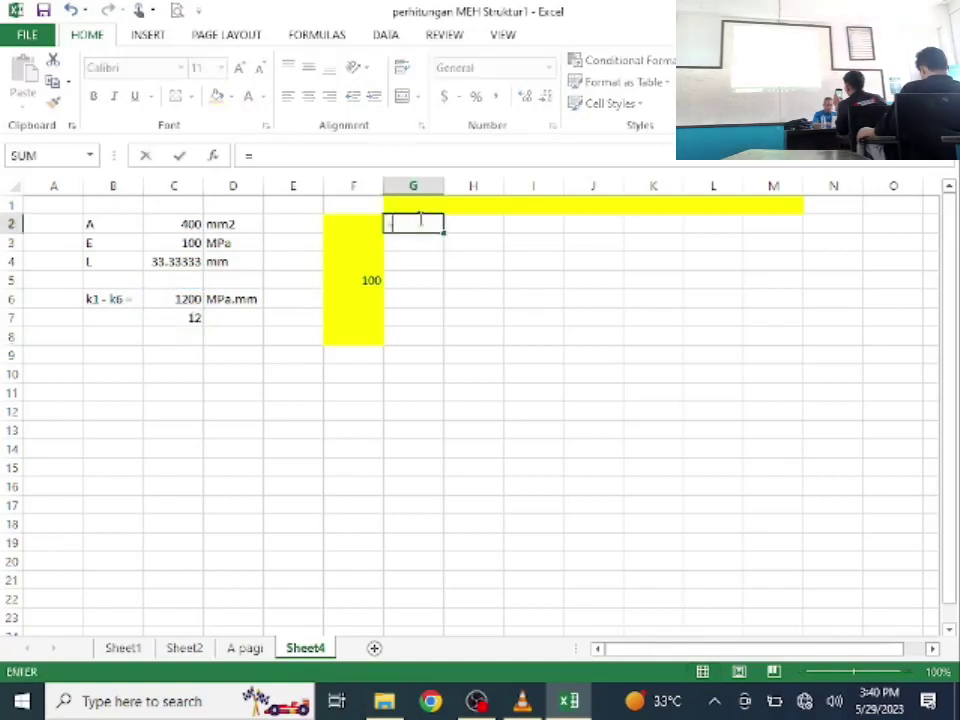
{"action": "left_click", "coordinate": [184, 317]}
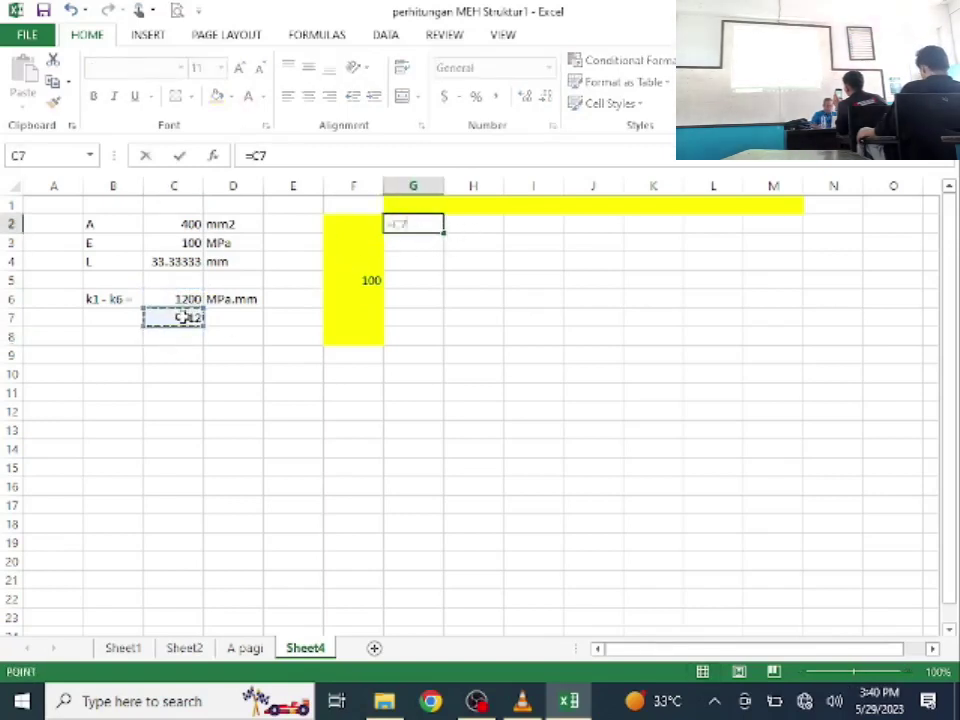
{"action": "key", "text": "Return"}
{"action": "type", "text": "="}
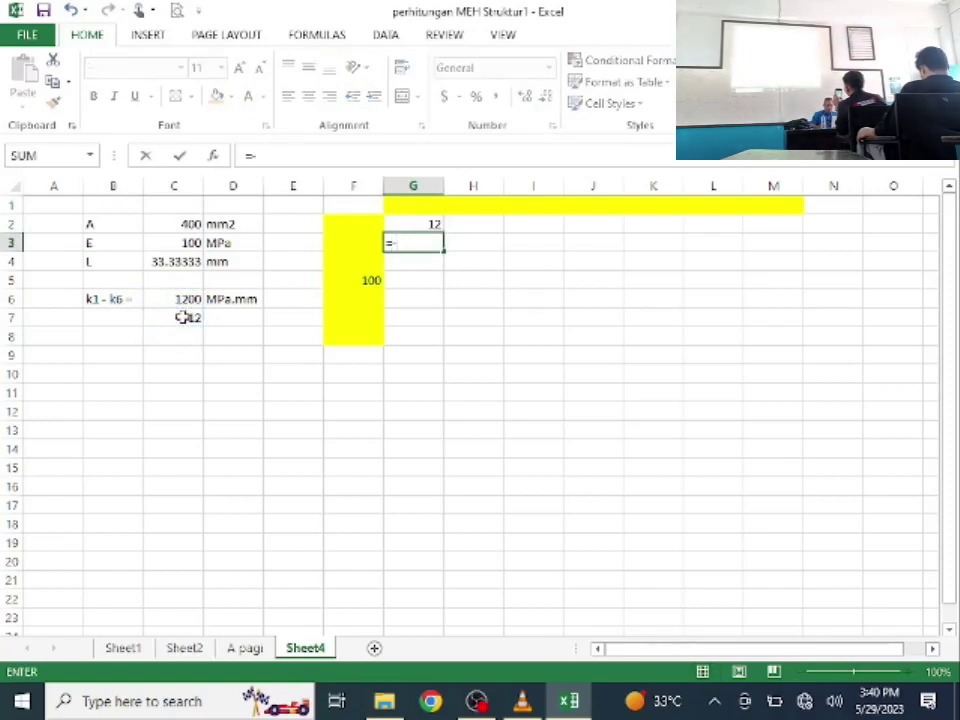
{"action": "left_click", "coordinate": [184, 317]}
{"action": "key", "text": "ctrl+Return"}
{"action": "key", "text": "Return"}
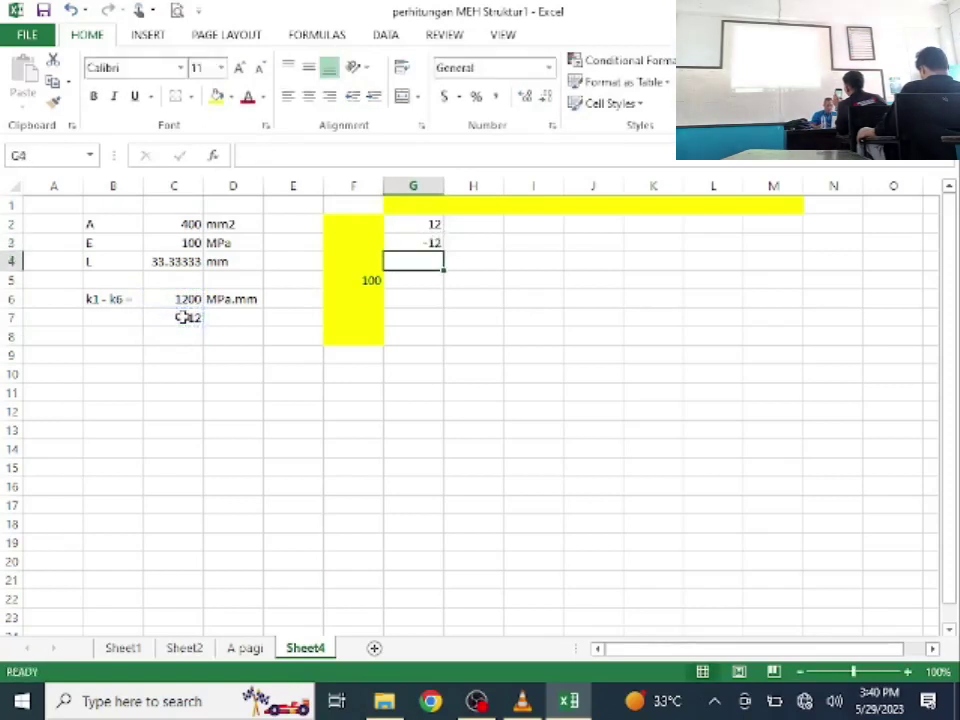
Step: Enter the formula =-C7 in cell H2 as the first entry of the second matrix column
{"action": "left_click", "coordinate": [476, 228]}
{"action": "type", "text": "="}
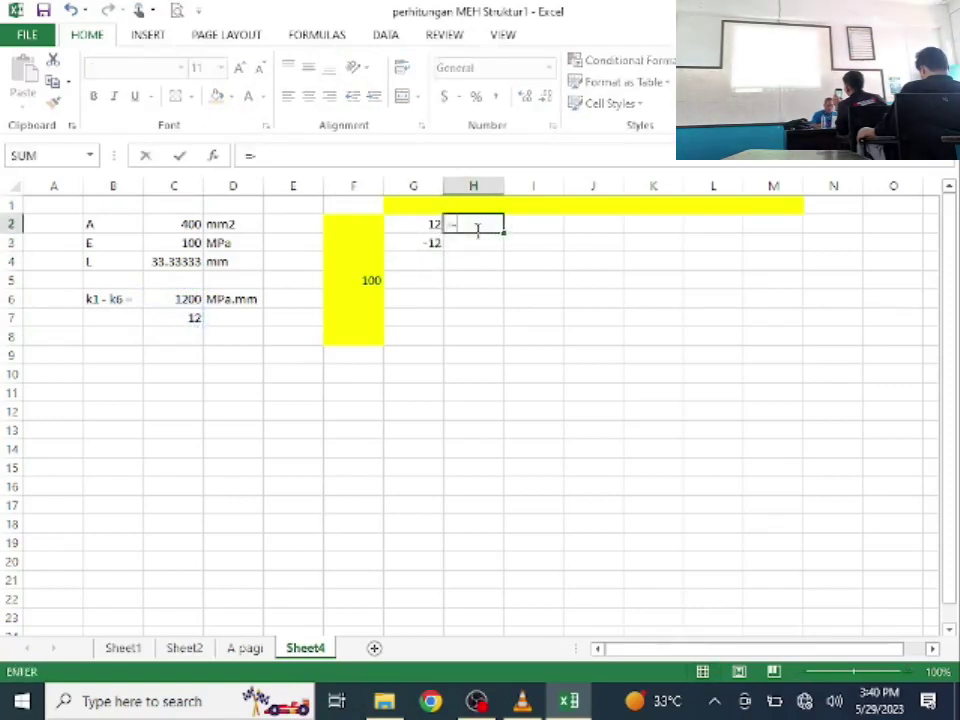
{"action": "left_click", "coordinate": [177, 318]}
{"action": "key", "text": "Return"}
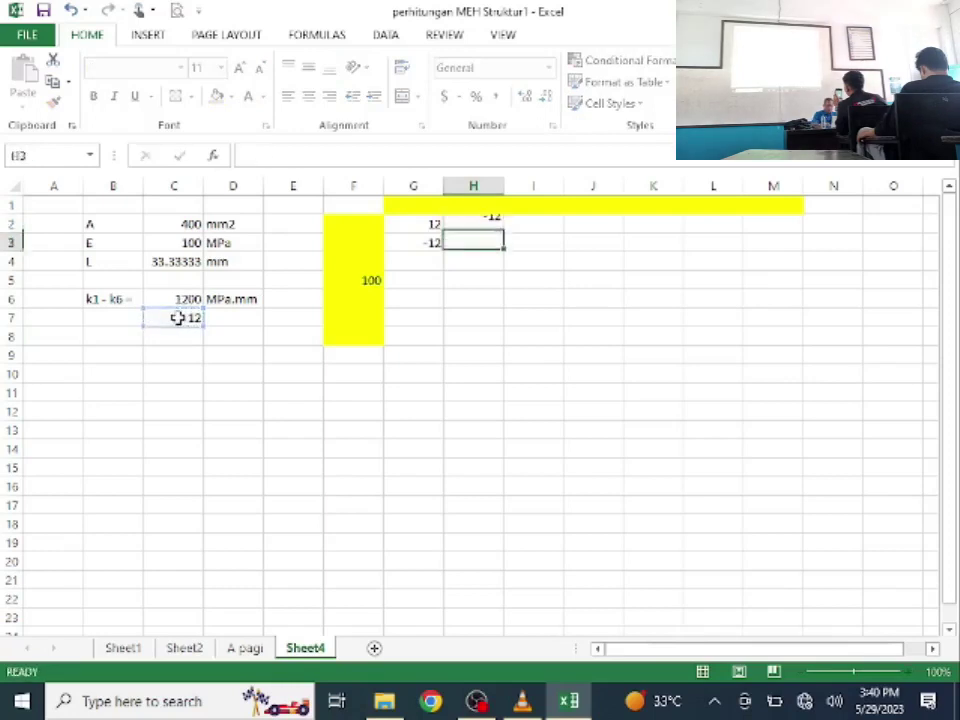
Step: Complete the second matrix column with =C7+C7 in H3 and =-C7 in H4
{"action": "type", "text": "="}
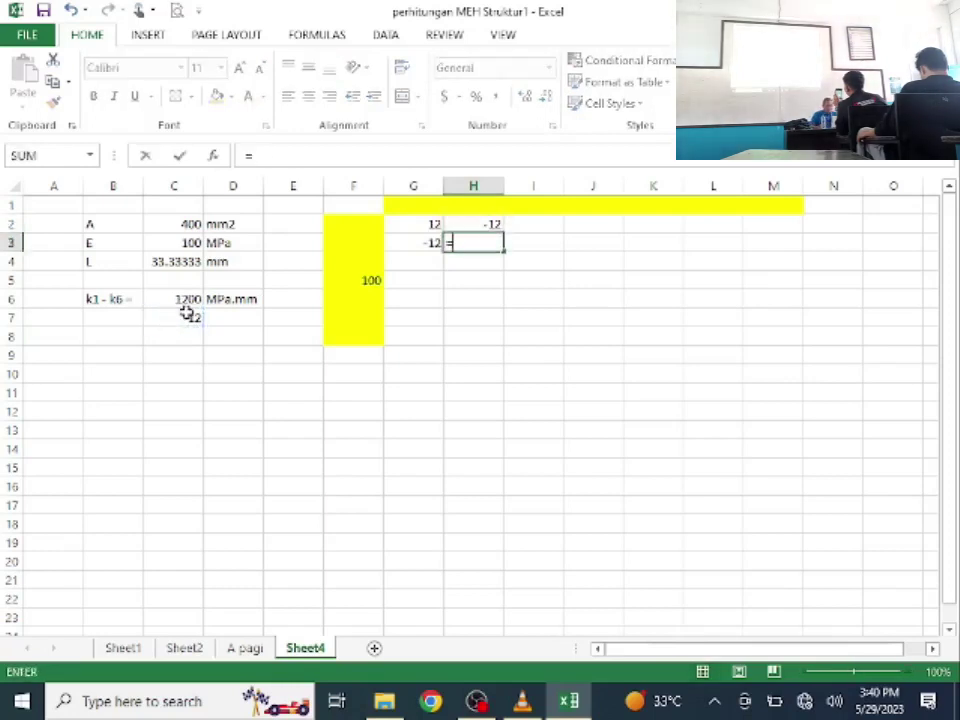
{"action": "left_click", "coordinate": [185, 318]}
{"action": "type", "text": "+"}
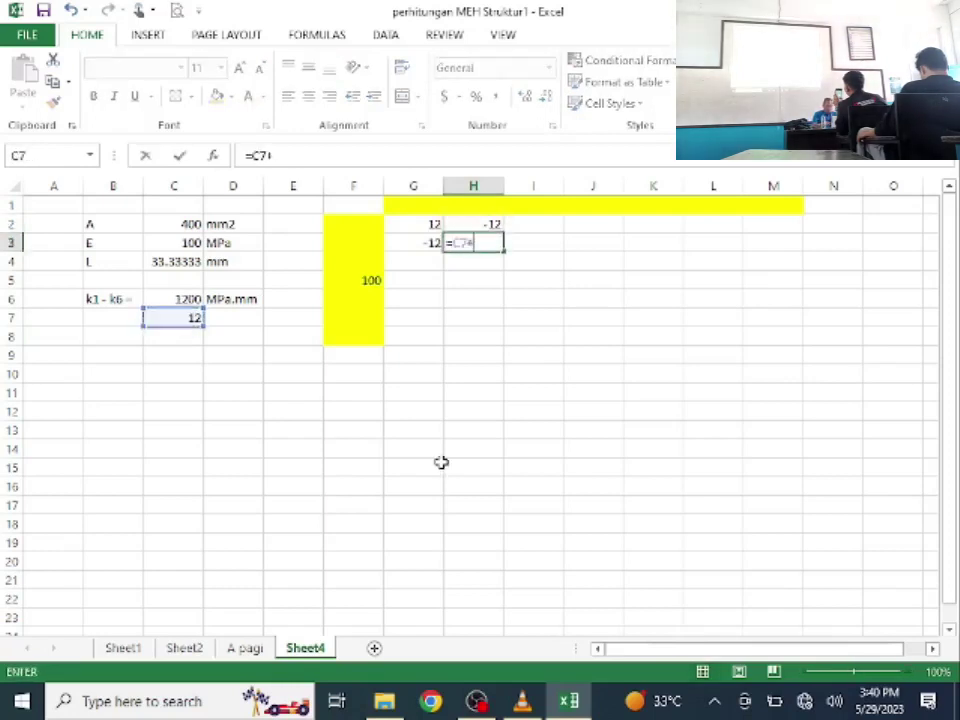
{"action": "left_click", "coordinate": [174, 319]}
{"action": "key", "text": "Return"}
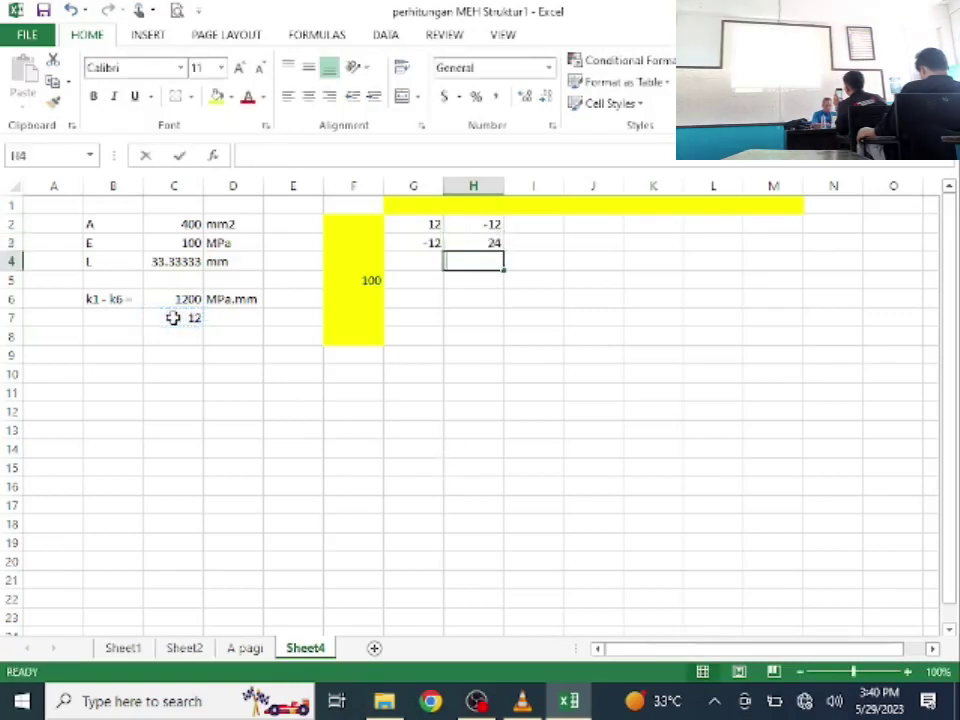
{"action": "type", "text": "="}
{"action": "left_click", "coordinate": [173, 318]}
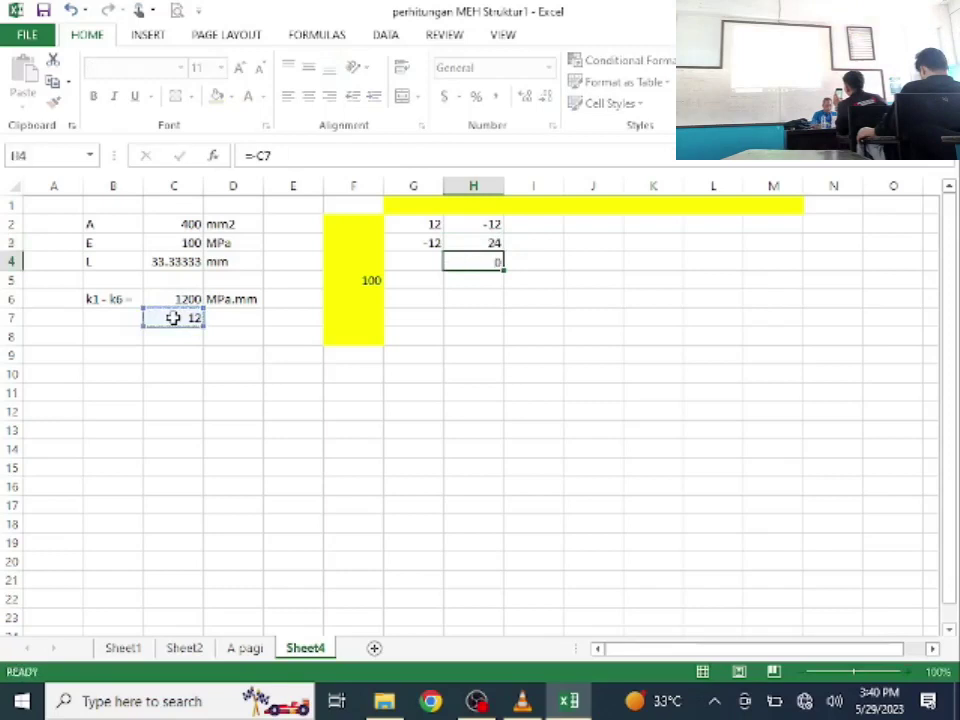
{"action": "key", "text": "Return"}
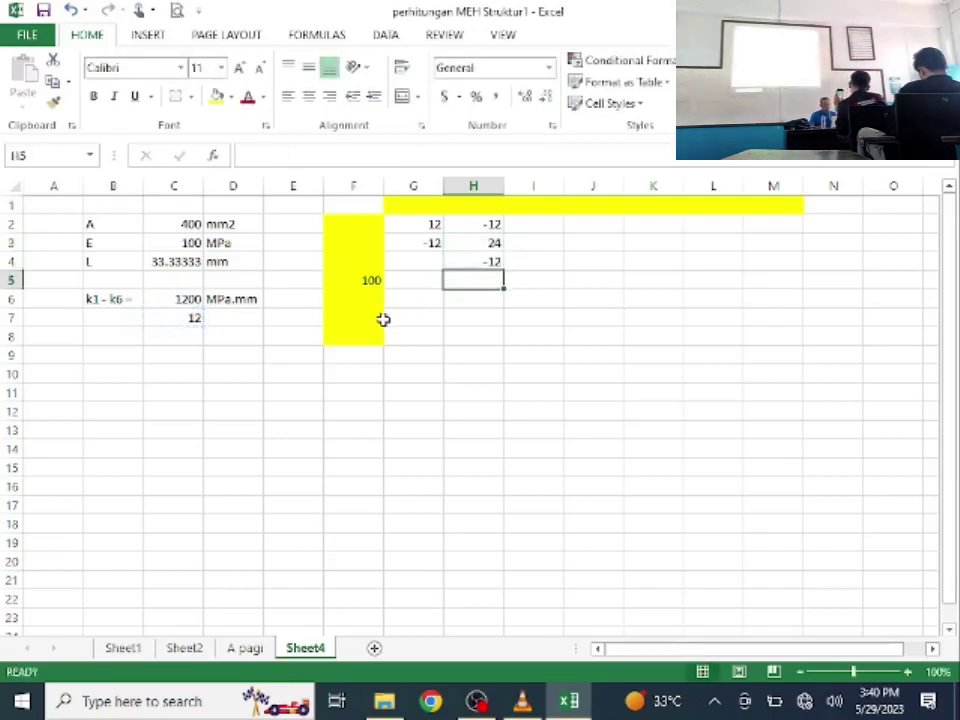
Step: Enter the formula =-C7 in cell I3 to start the third matrix column
{"action": "left_click", "coordinate": [523, 249]}
{"action": "type", "text": "="}
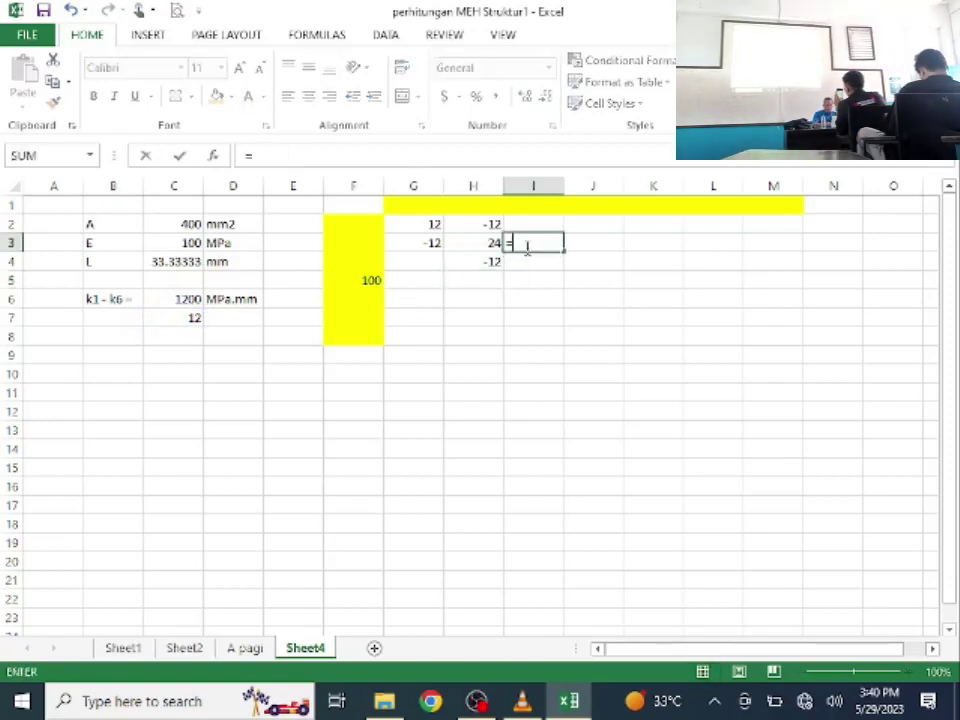
{"action": "left_click", "coordinate": [188, 318]}
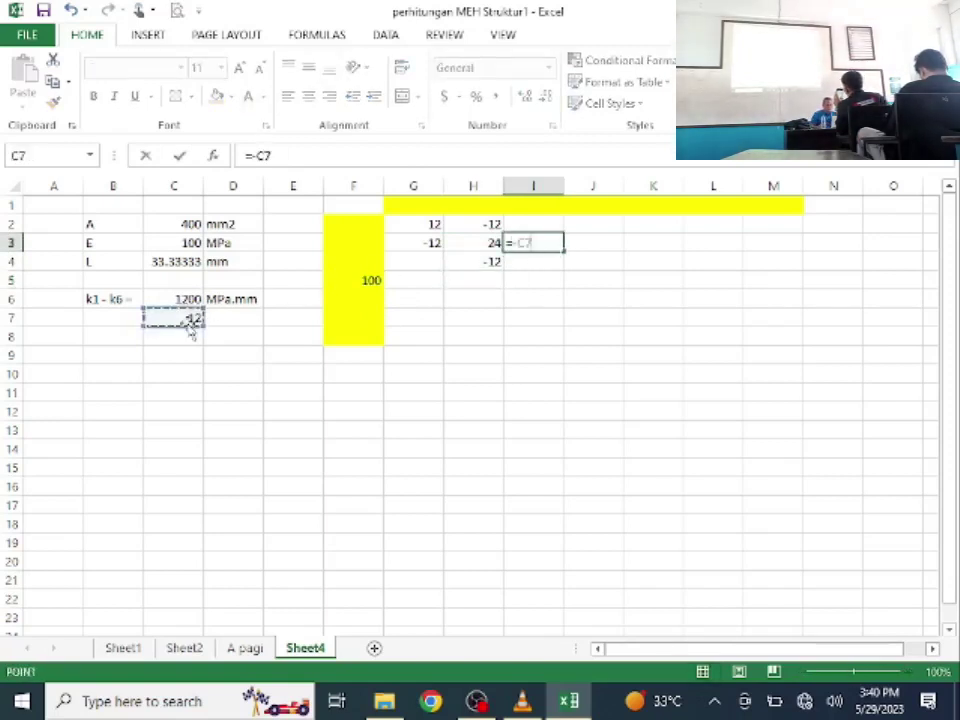
{"action": "key", "text": "Return"}
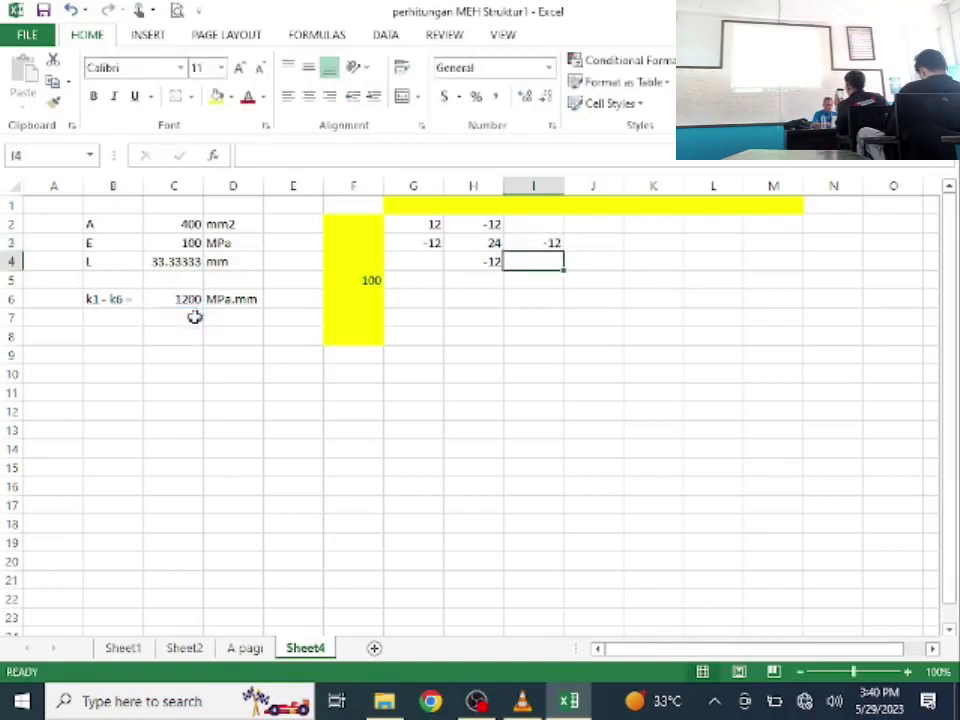
Step: Complete the third matrix column with =C7+C7 in I4 and =-C7 in I5
{"action": "type", "text": "="}
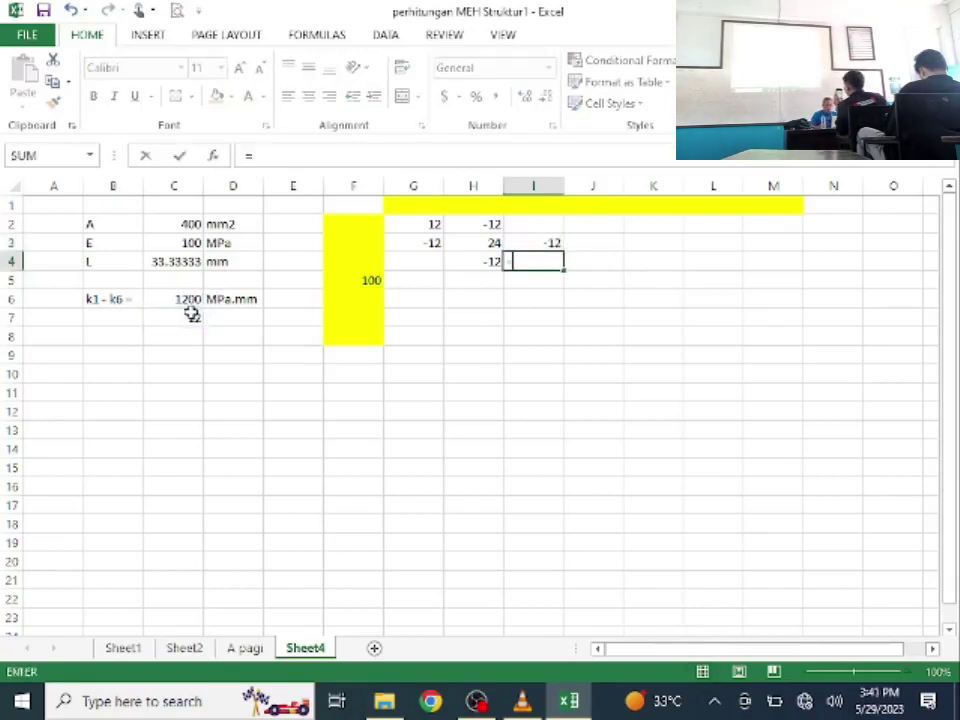
{"action": "left_click", "coordinate": [193, 317]}
{"action": "type", "text": "+"}
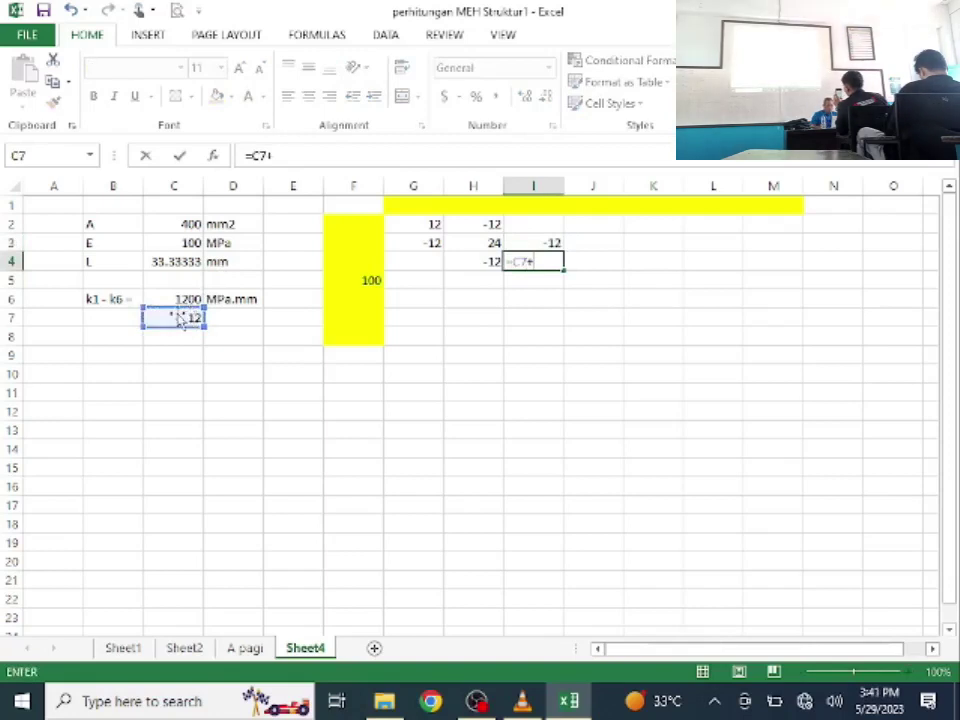
{"action": "left_click", "coordinate": [167, 315]}
{"action": "key", "text": "Return"}
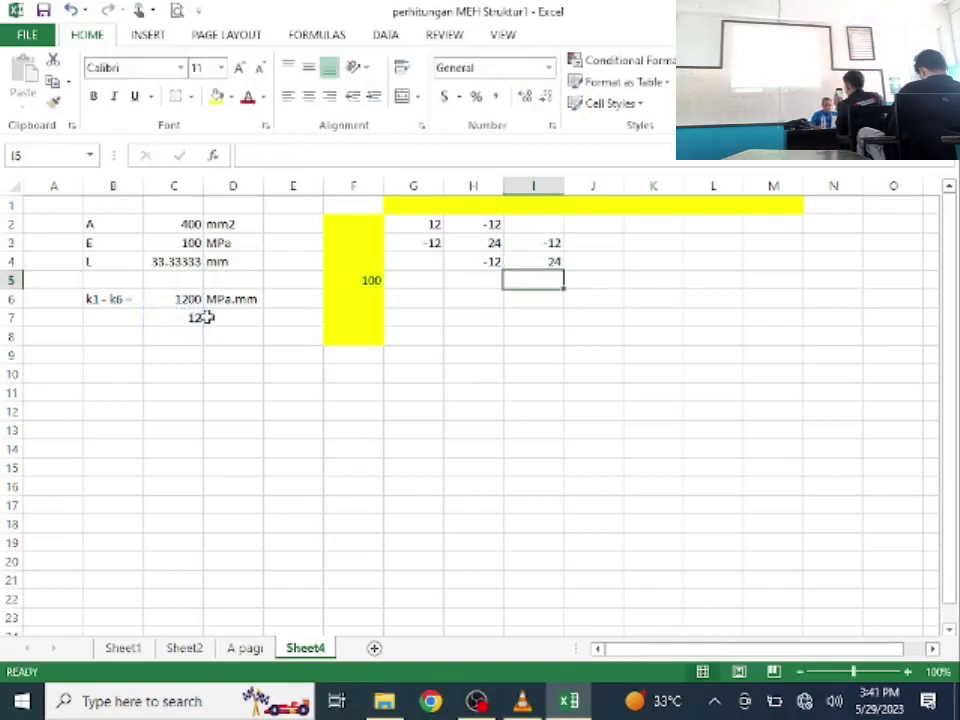
{"action": "type", "text": "="}
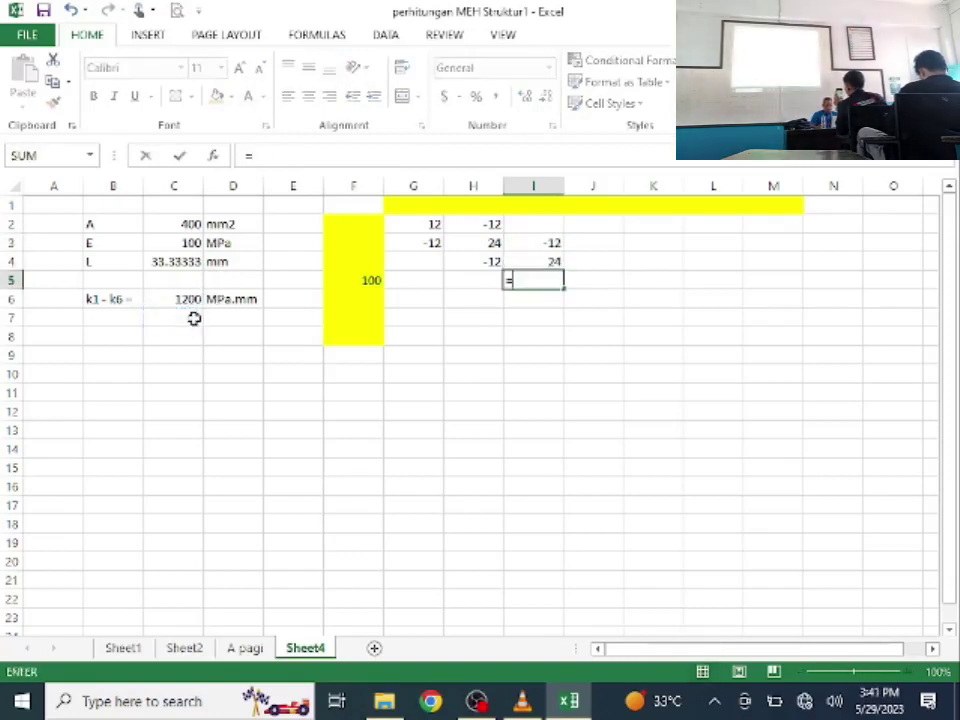
{"action": "type", "text": "-"}
{"action": "left_click", "coordinate": [194, 318]}
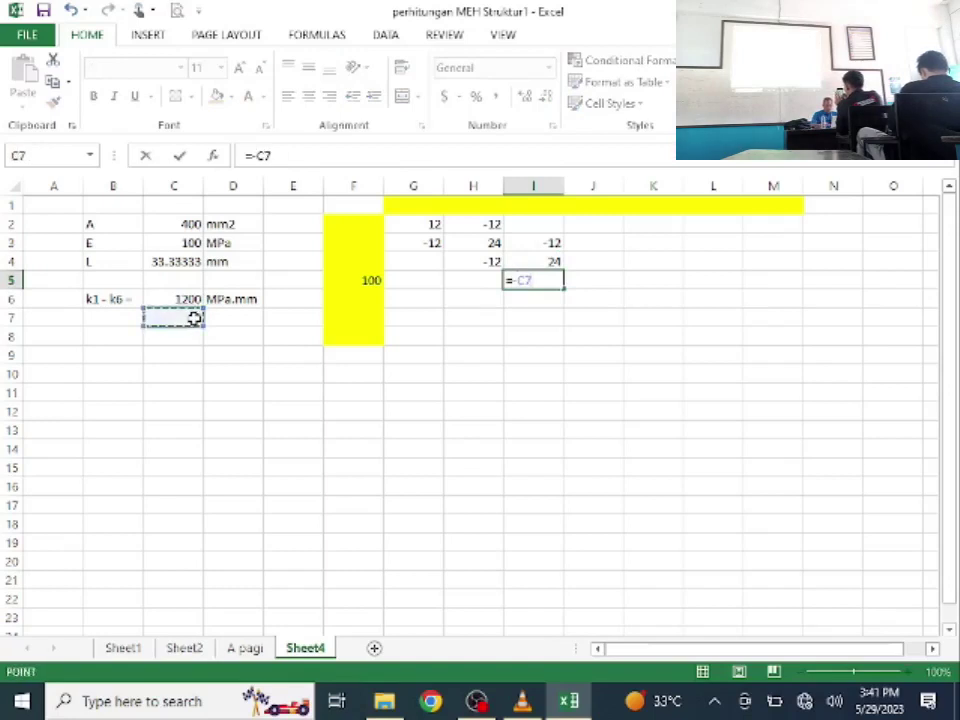
{"action": "key", "text": "Return"}
Step: Enter the formula =-C7 in cell J4 to start the fourth matrix column
{"action": "left_click", "coordinate": [596, 260]}
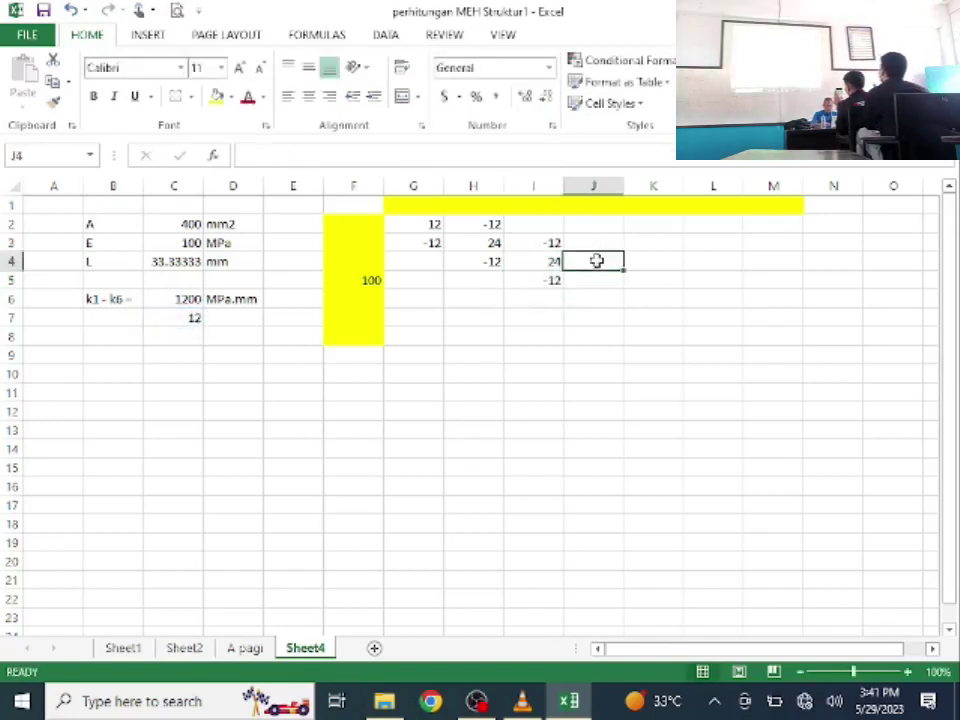
{"action": "type", "text": "=-"}
{"action": "left_click", "coordinate": [185, 318]}
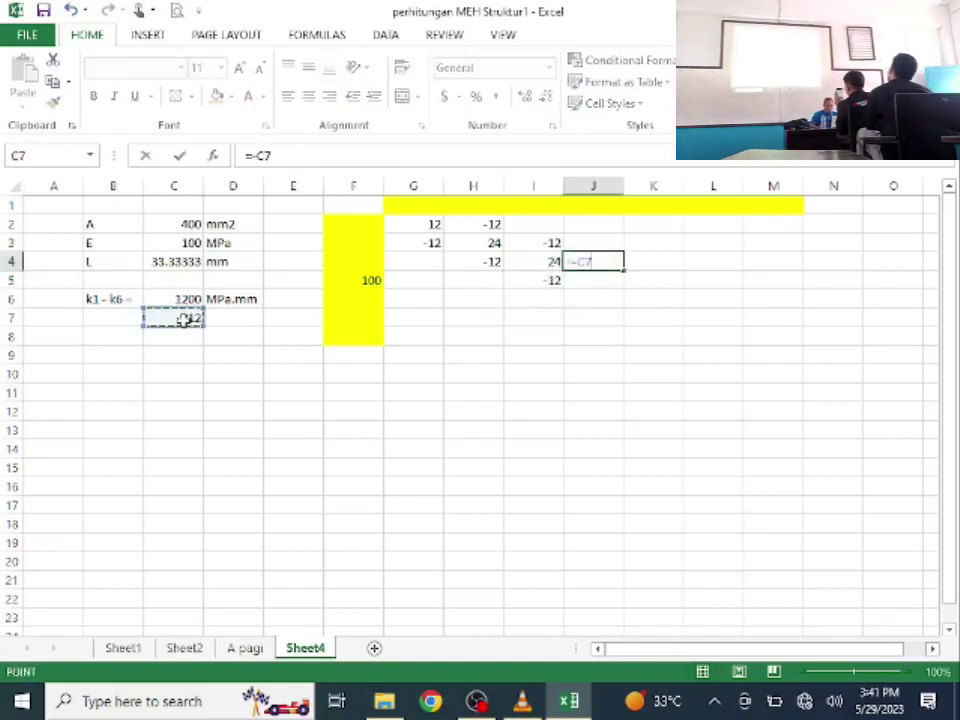
{"action": "key", "text": "Return"}
Step: Center the contents of columns G through M horizontally
{"action": "left_click_drag", "start_coordinate": [429, 185], "coordinate": [784, 176]}
{"action": "left_click", "coordinate": [308, 96]}
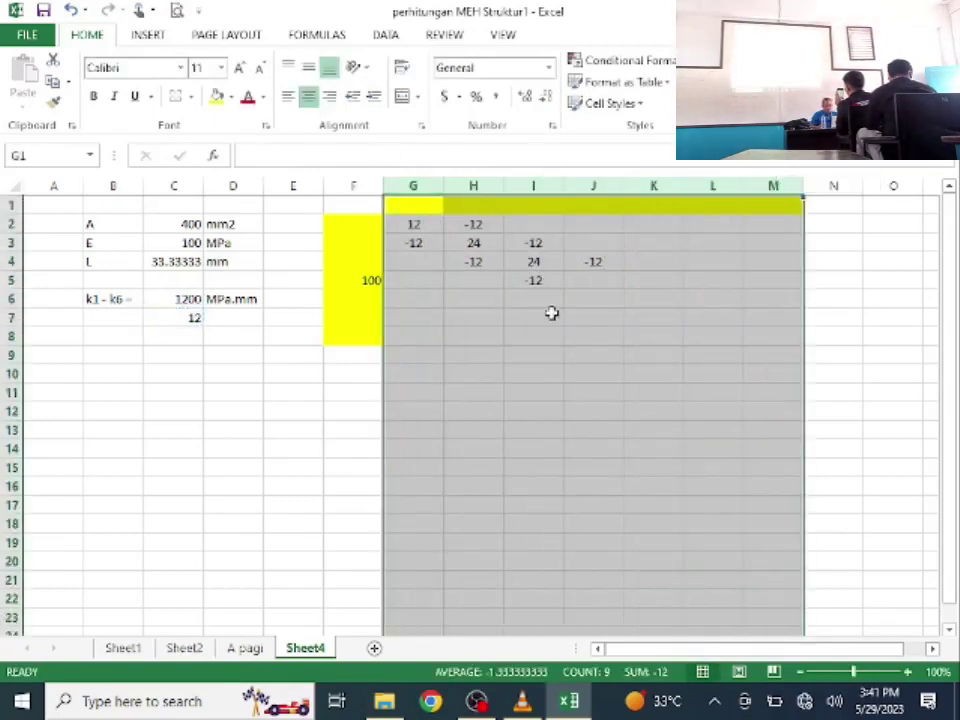
{"action": "left_click", "coordinate": [593, 336]}
Step: Complete the fourth matrix column with =C7+C7 in J5 and =-C7 in J6
{"action": "left_click", "coordinate": [581, 286]}
{"action": "type", "text": "="}
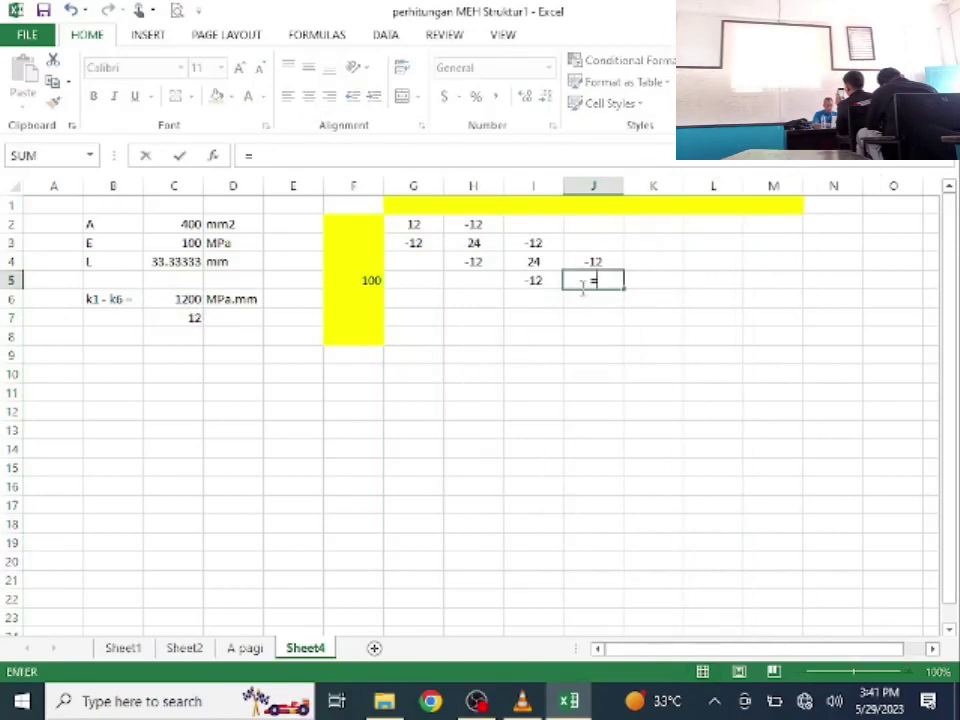
{"action": "left_click", "coordinate": [178, 320]}
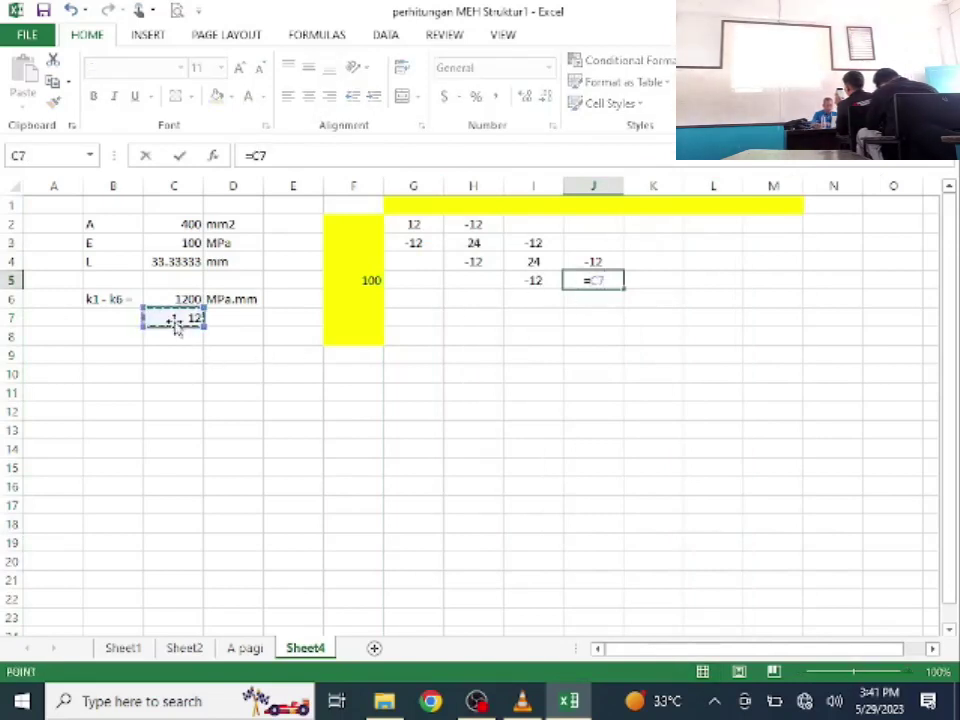
{"action": "type", "text": "+"}
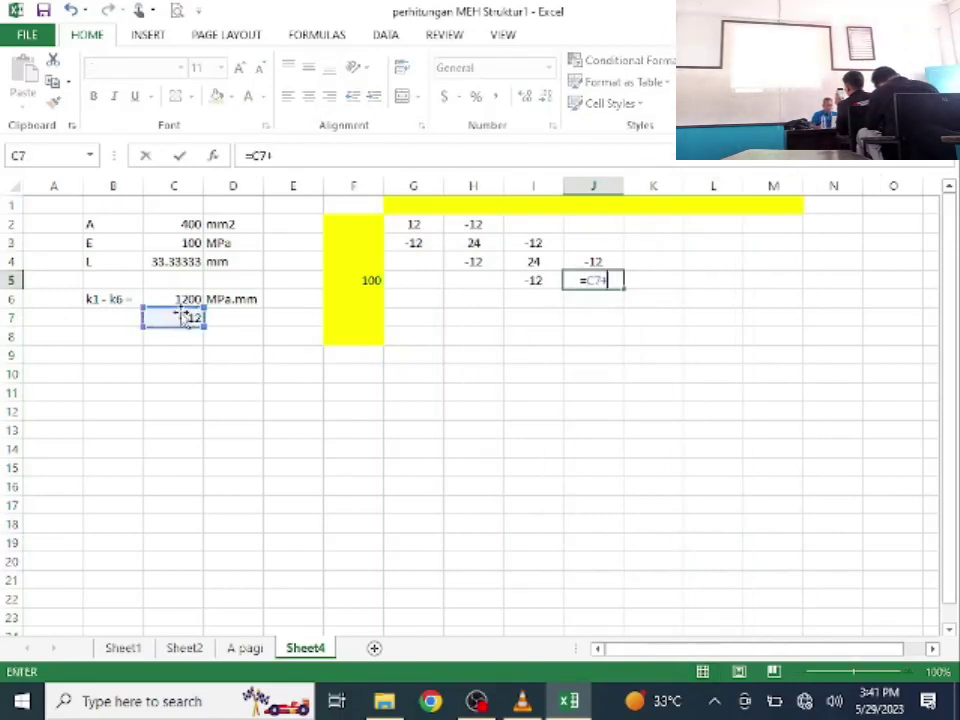
{"action": "left_click", "coordinate": [172, 318]}
{"action": "key", "text": "Return"}
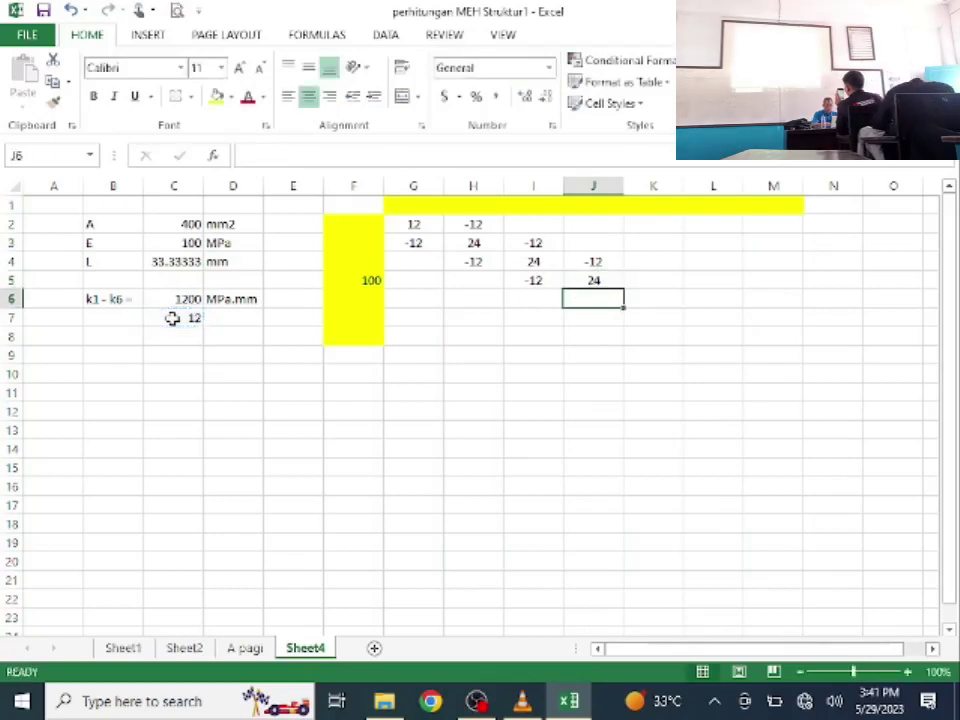
{"action": "type", "text": "=-"}
{"action": "left_click", "coordinate": [172, 318]}
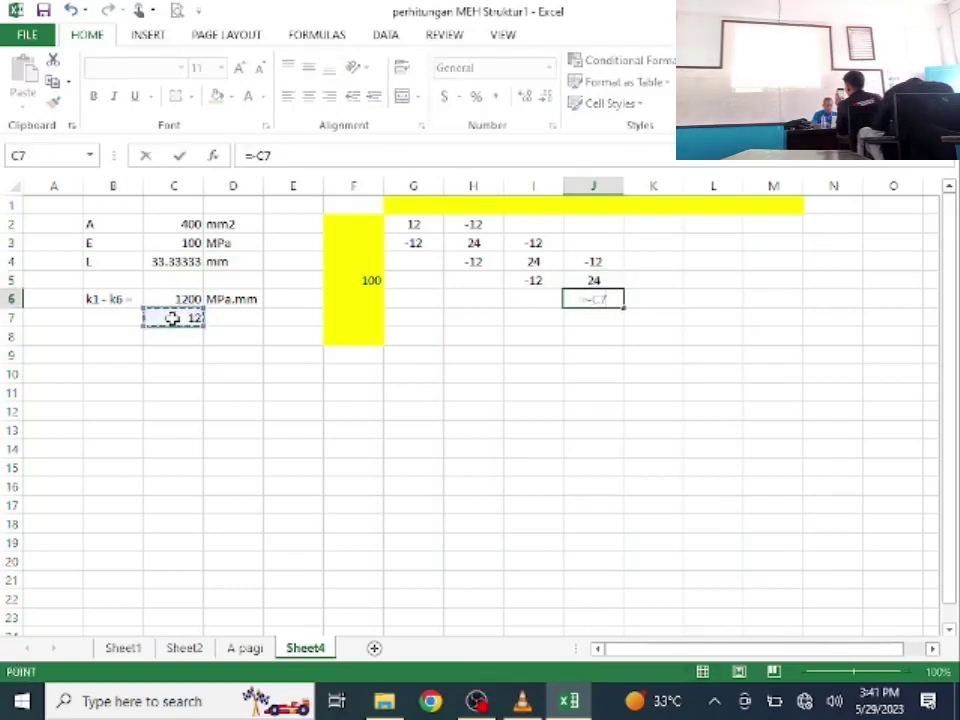
{"action": "key", "text": "Return"}
Step: Enter the formula =-C7 in cell K5 to start the fifth matrix column
{"action": "left_click", "coordinate": [626, 280]}
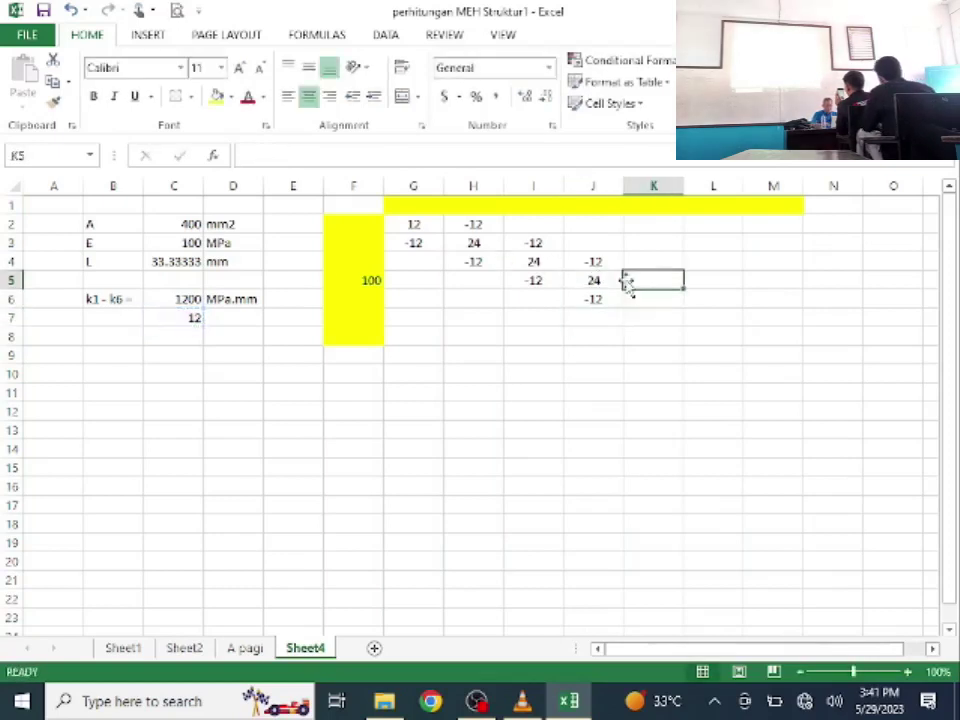
{"action": "type", "text": "=-"}
{"action": "left_click", "coordinate": [184, 316]}
{"action": "key", "text": "Return"}
Step: Complete the fifth matrix column with =C7+C7 in K6 and =-C7 in K7
{"action": "type", "text": "="}
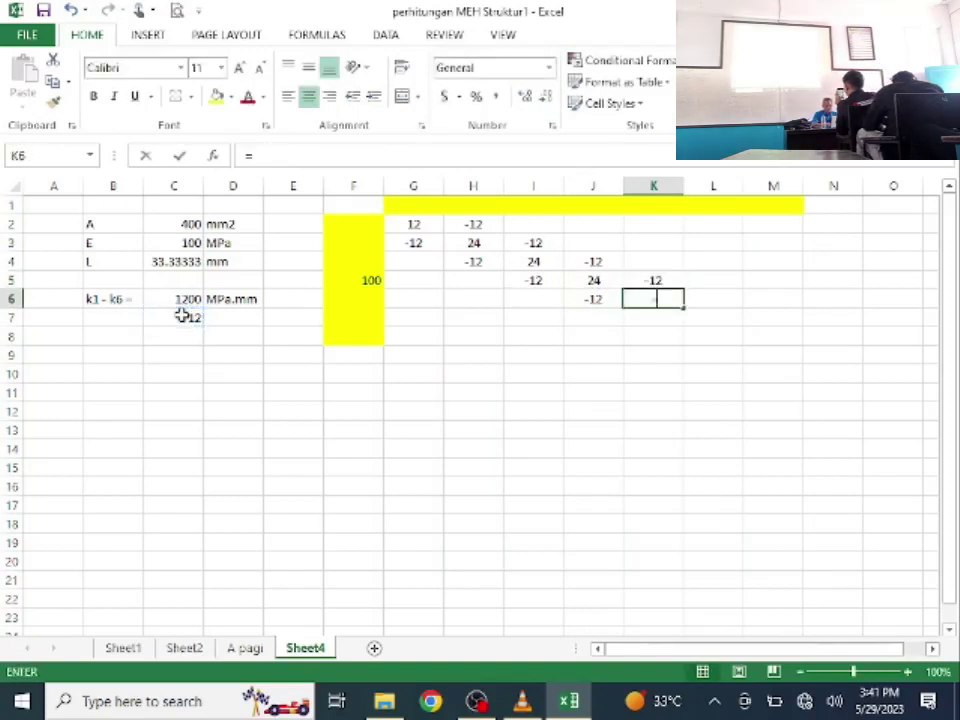
{"action": "left_click", "coordinate": [184, 316]}
{"action": "type", "text": "+"}
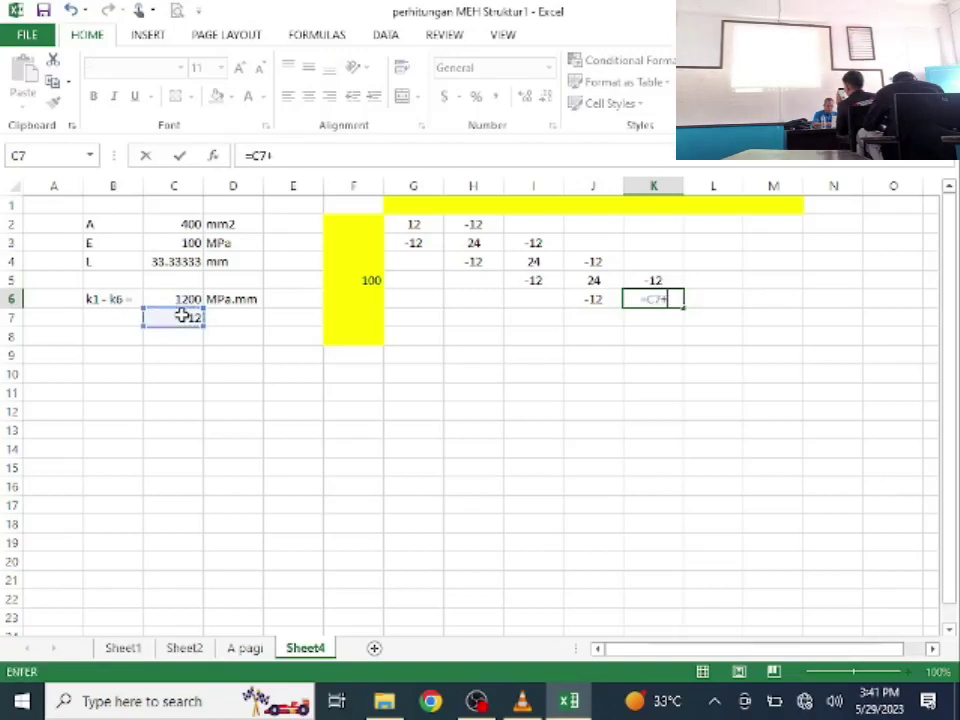
{"action": "left_click", "coordinate": [184, 316]}
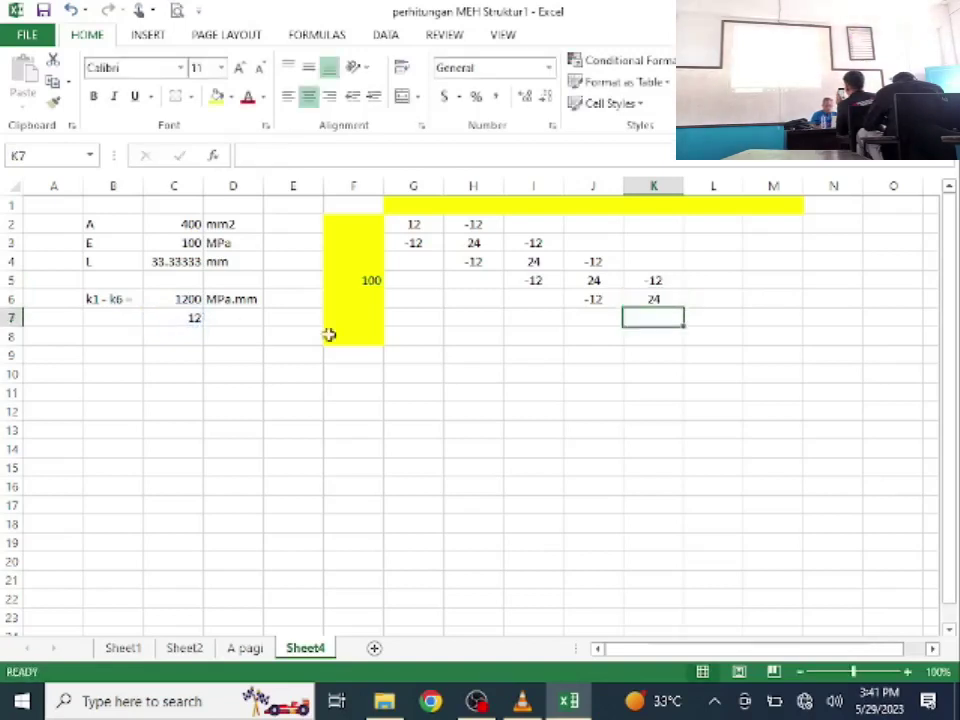
{"action": "type", "text": "=-"}
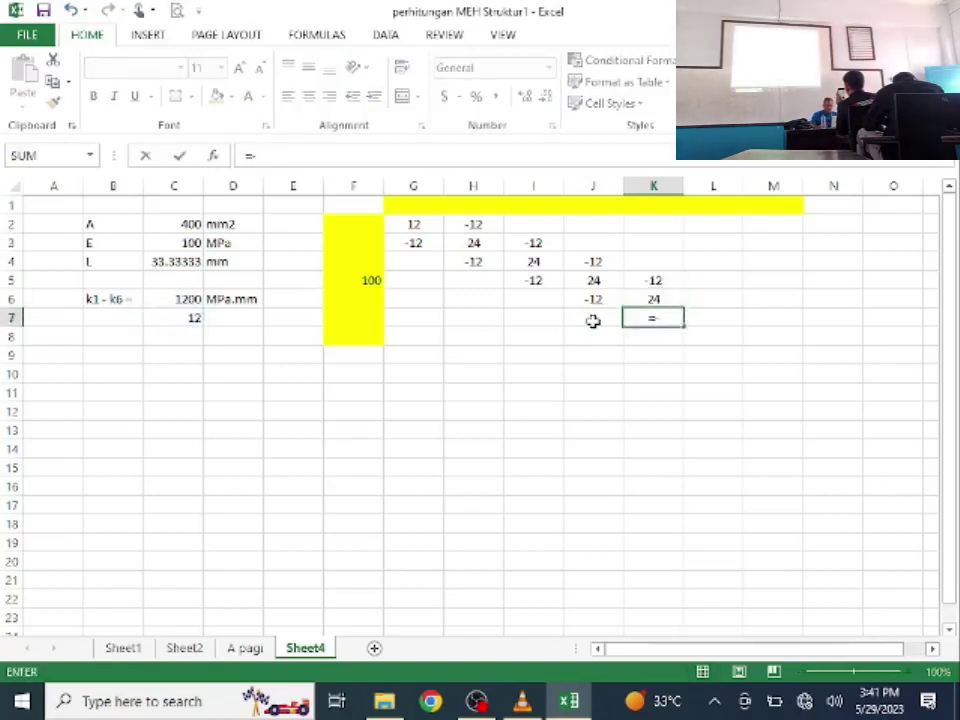
{"action": "left_click", "coordinate": [190, 318]}
{"action": "key", "text": "Return"}
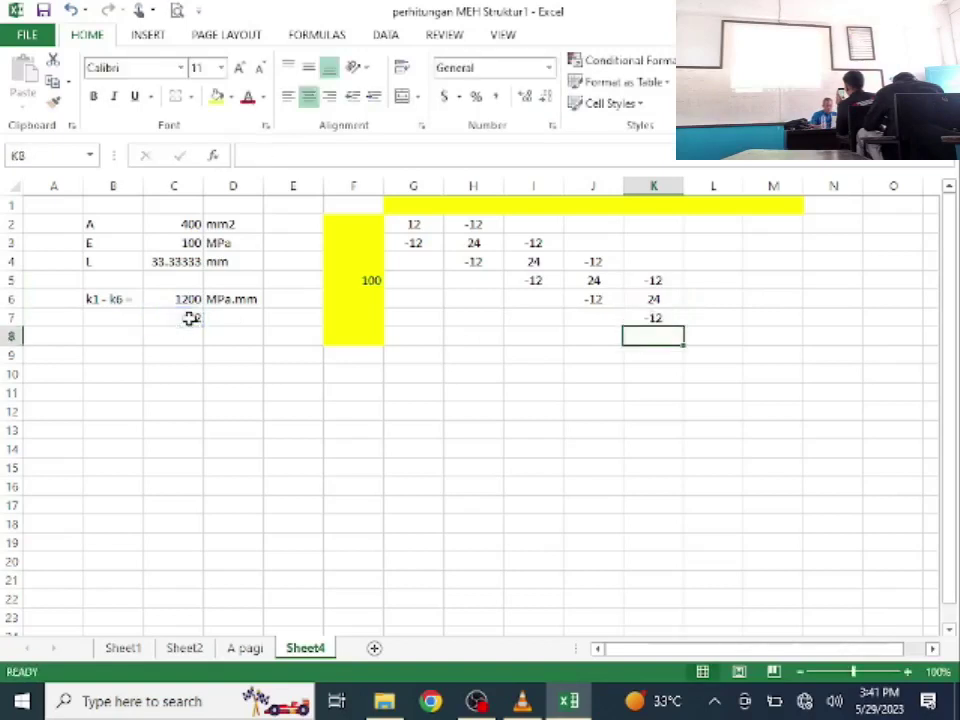
Step: Fill the sixth matrix column with =-C7 in L6, =C7+C7 in L7 and =-C7 in L8
{"action": "left_click", "coordinate": [711, 300]}
{"action": "type", "text": "=-"}
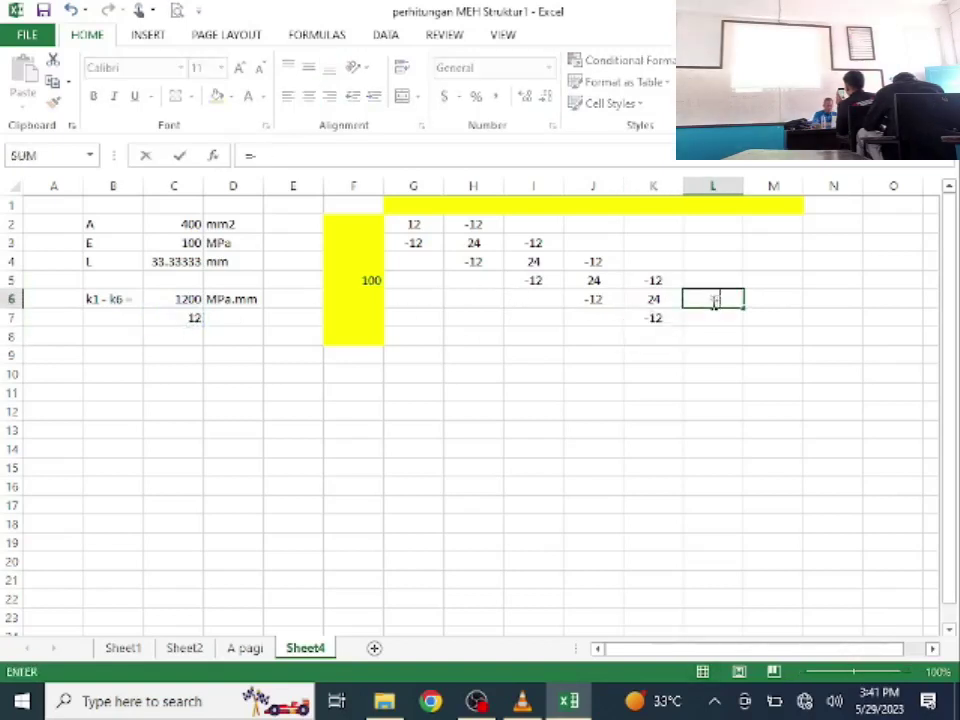
{"action": "left_click", "coordinate": [189, 317]}
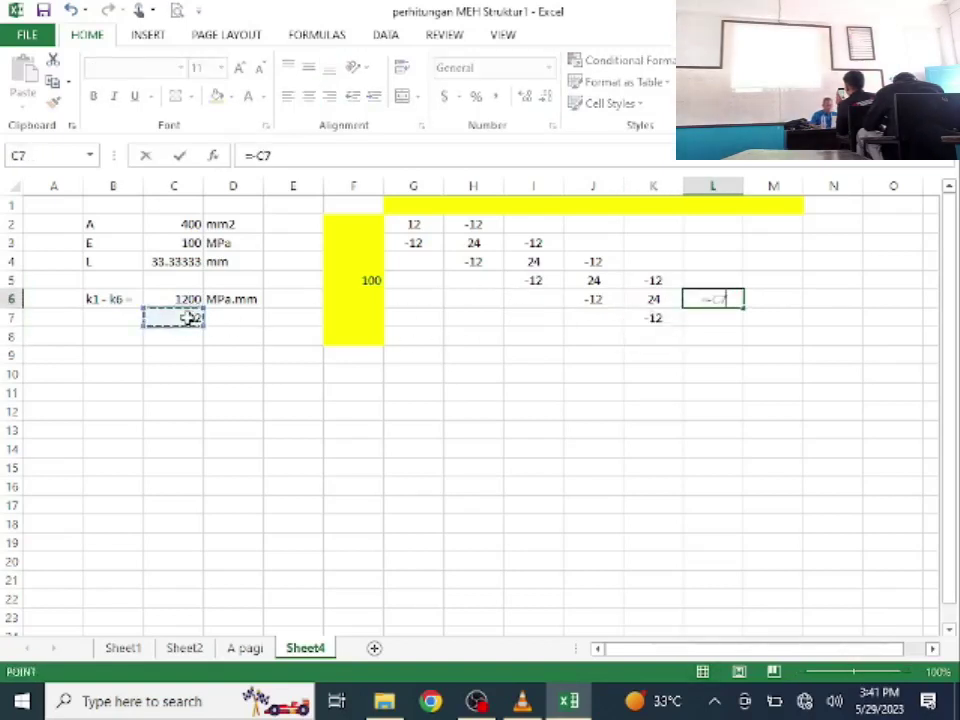
{"action": "key", "text": "Return"}
{"action": "type", "text": "="}
{"action": "left_click", "coordinate": [189, 317]}
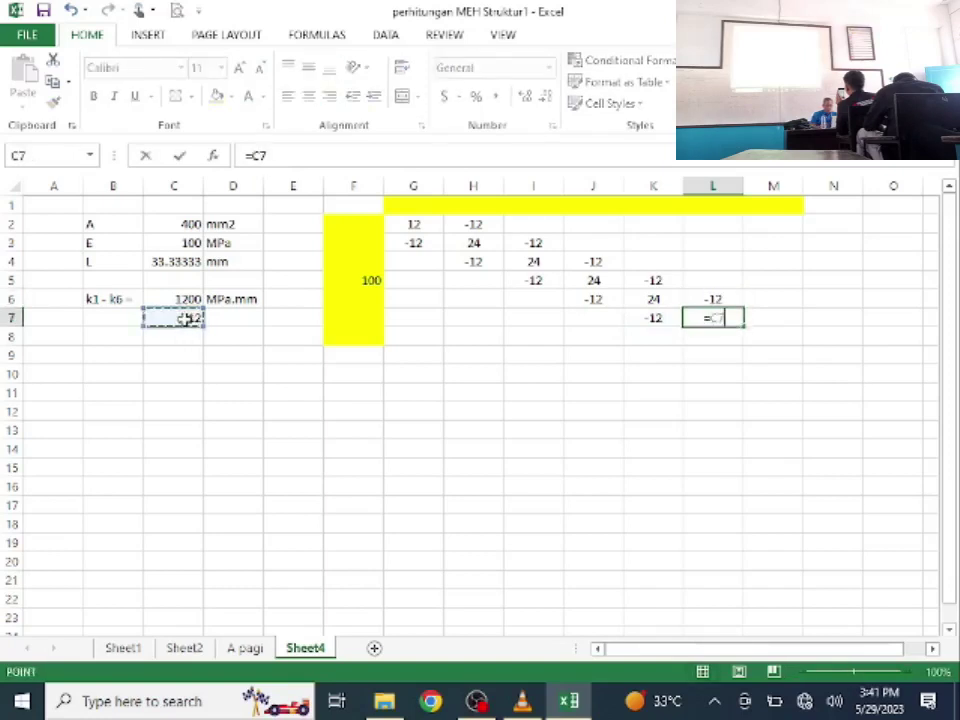
{"action": "type", "text": "+"}
{"action": "left_click", "coordinate": [189, 317]}
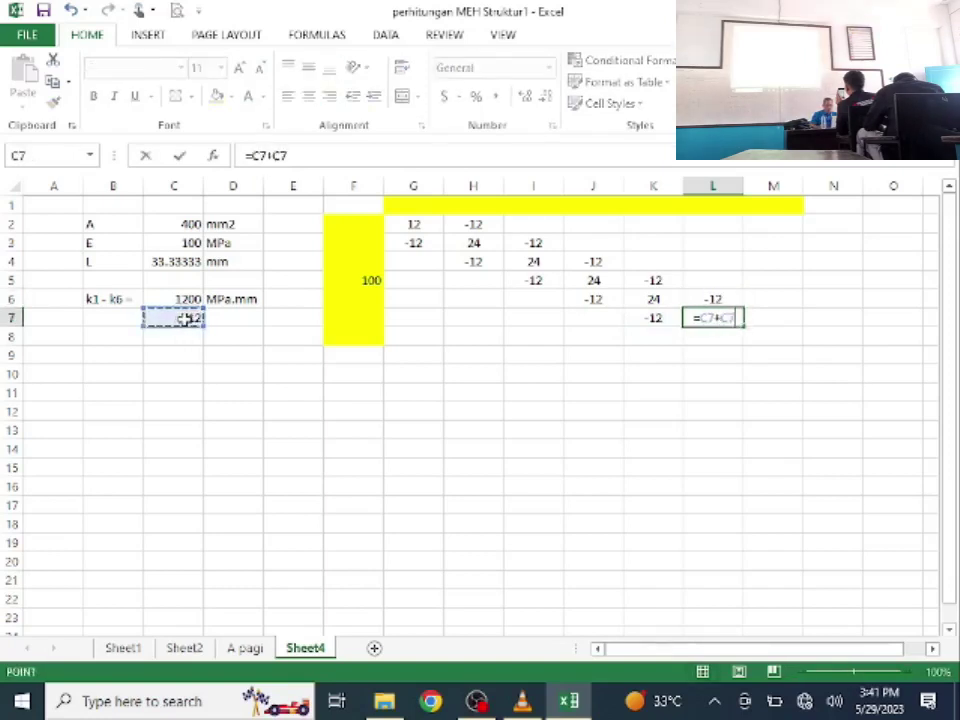
{"action": "key", "text": "Return"}
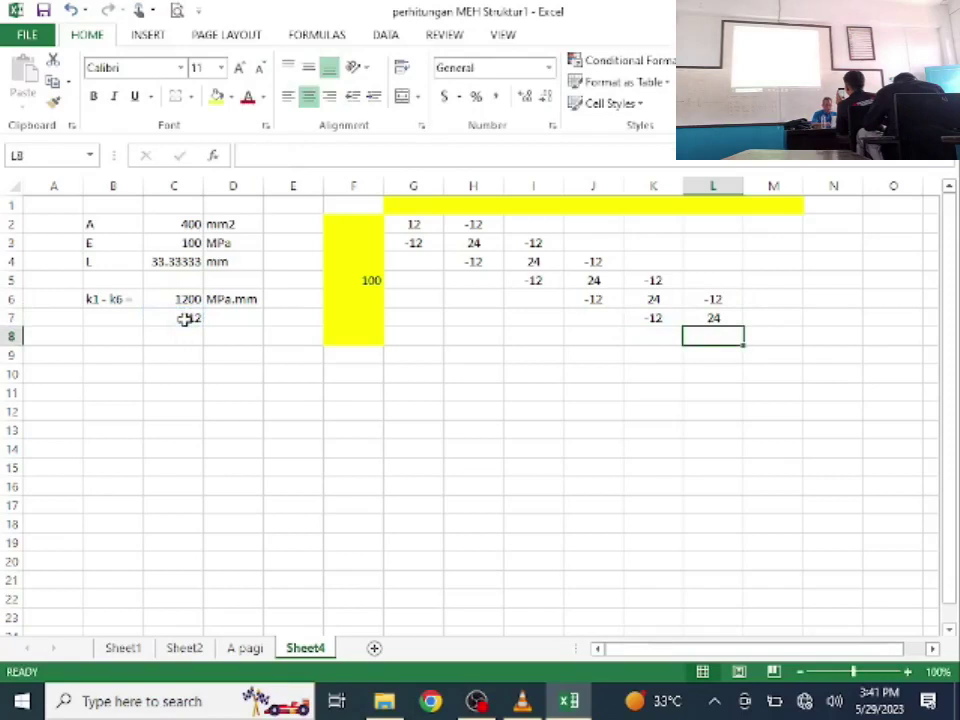
{"action": "type", "text": "=-"}
{"action": "left_click", "coordinate": [193, 317]}
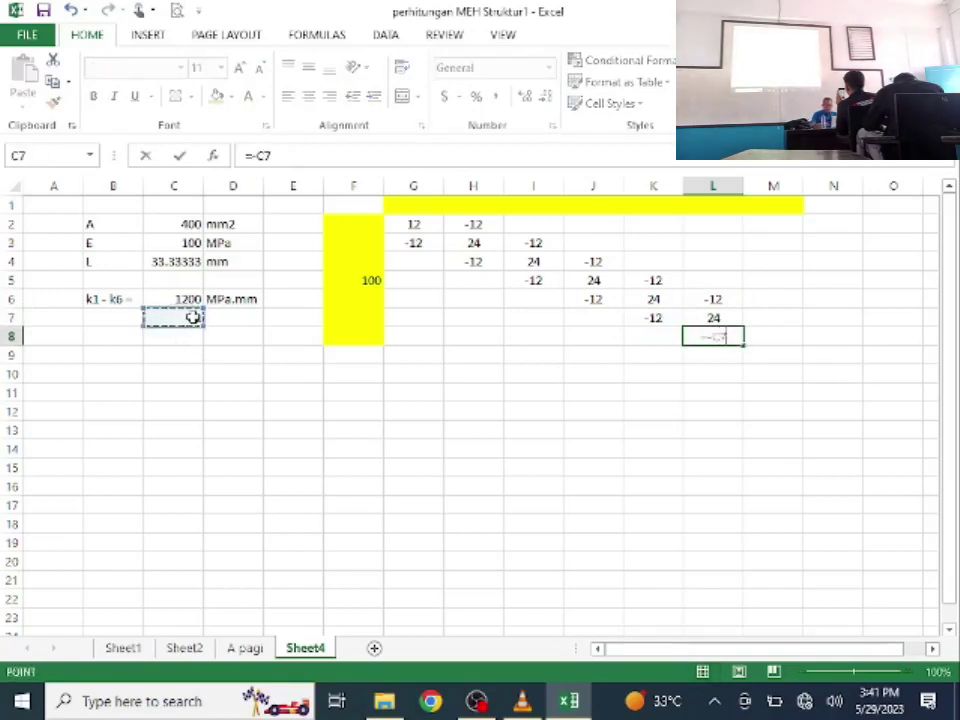
{"action": "key", "text": "Return"}
Step: Fill the last matrix column with =-C7 in M7 and =C7 in M8
{"action": "left_click", "coordinate": [773, 317]}
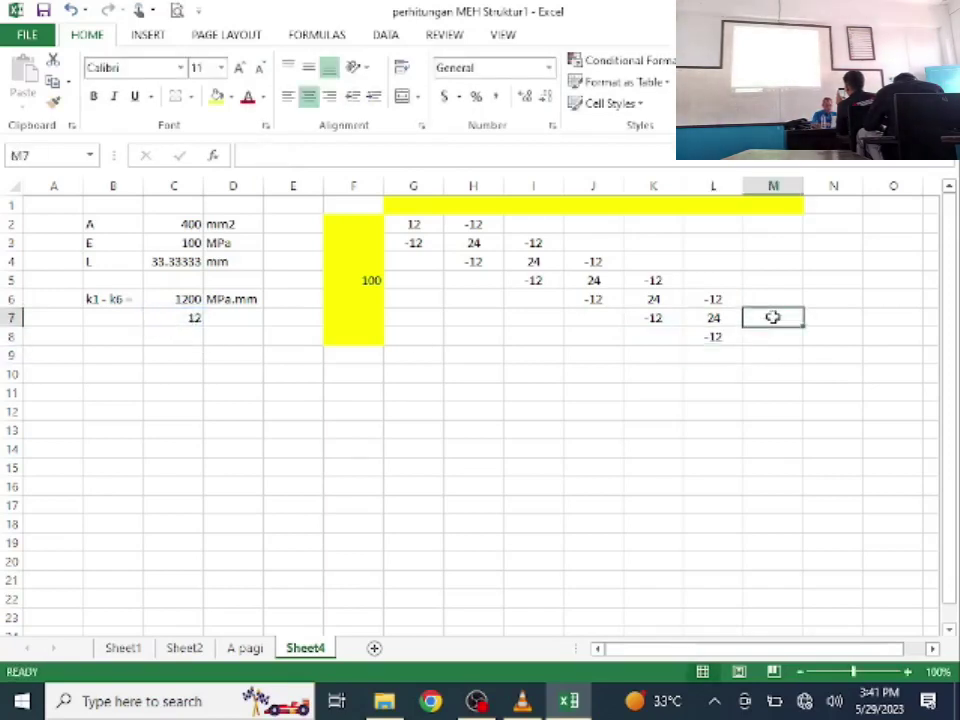
{"action": "type", "text": "=-"}
{"action": "left_click", "coordinate": [168, 317]}
{"action": "key", "text": "Return"}
{"action": "type", "text": "="}
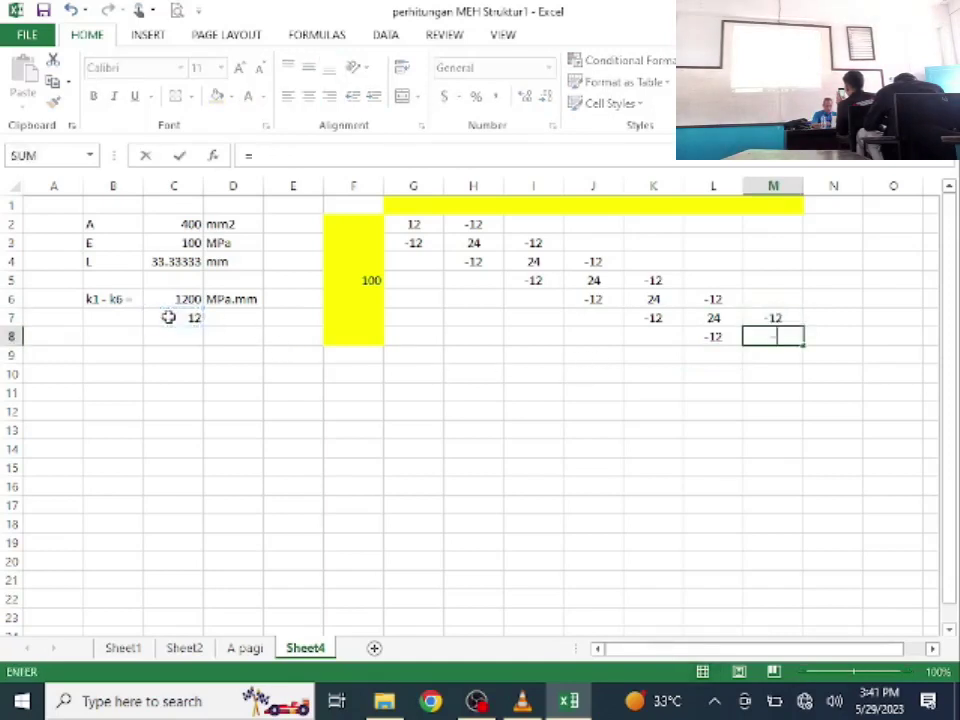
{"action": "left_click", "coordinate": [168, 317]}
{"action": "key", "text": "Return"}
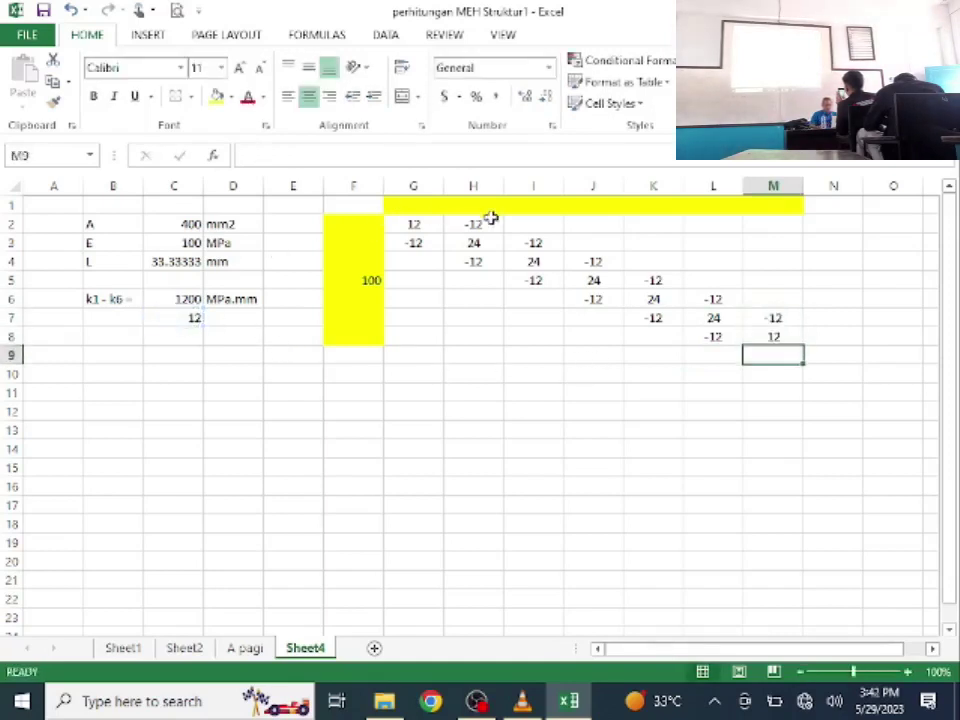
Step: Enter 0 in I2 and copy it into all the empty matrix cells above the diagonal band, from J2 to M6
{"action": "left_click", "coordinate": [522, 222]}
{"action": "type", "text": "0"}
{"action": "left_click", "coordinate": [611, 240]}
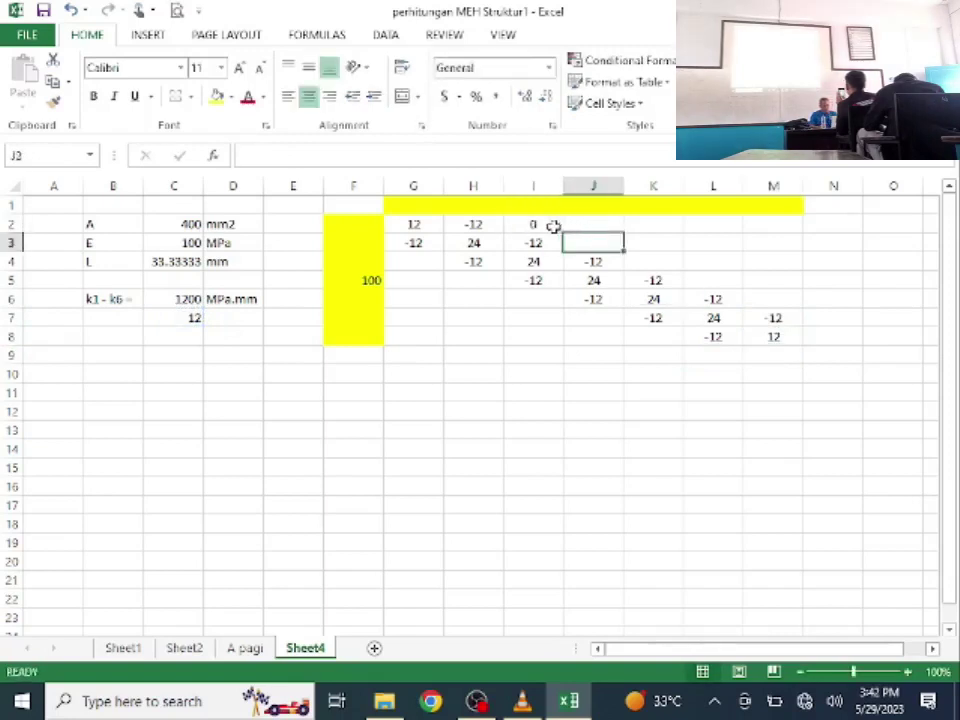
{"action": "left_click", "coordinate": [553, 225]}
{"action": "left_click_drag", "start_coordinate": [585, 223], "coordinate": [774, 238]}
{"action": "left_click_drag", "start_coordinate": [679, 270], "coordinate": [754, 244]}
{"action": "left_click", "coordinate": [763, 242], "text": "ctrl"}
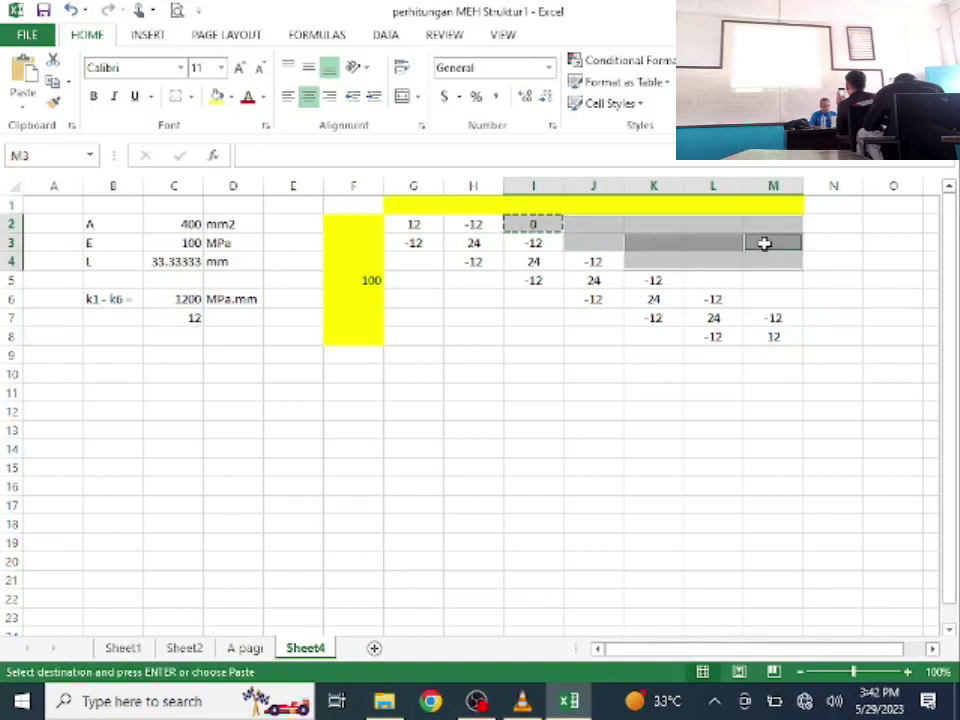
{"action": "left_click_drag", "start_coordinate": [720, 280], "coordinate": [754, 280]}
{"action": "left_click", "coordinate": [780, 300], "text": "ctrl"}
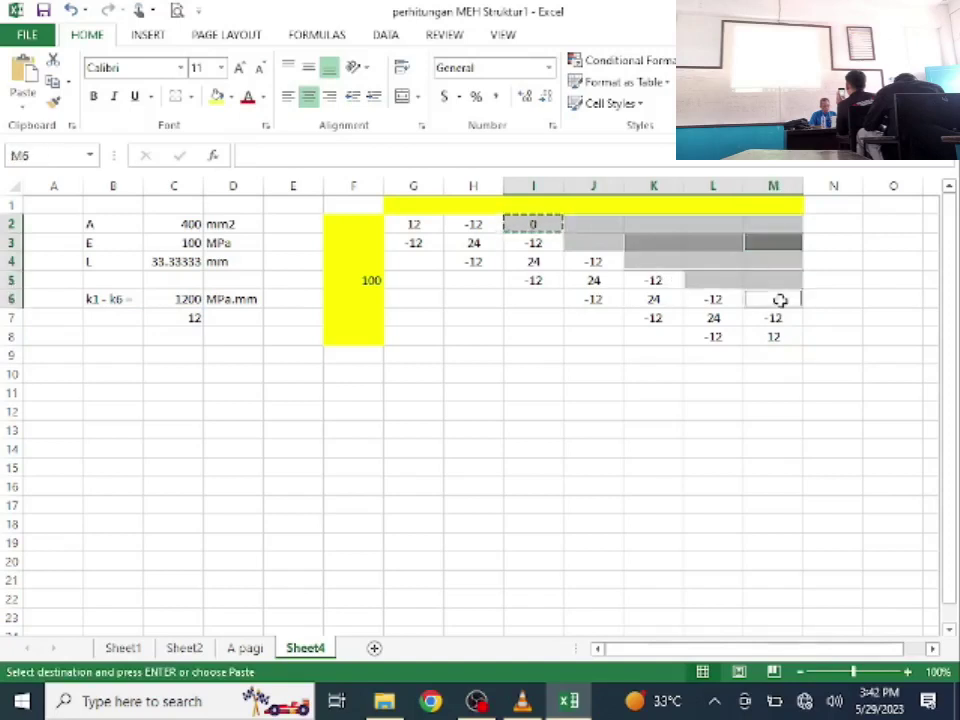
{"action": "key", "text": "Return"}
Step: Copy the 0 from I2 into all the empty matrix cells below the diagonal band, from G4 to K8
{"action": "left_click", "coordinate": [533, 229]}
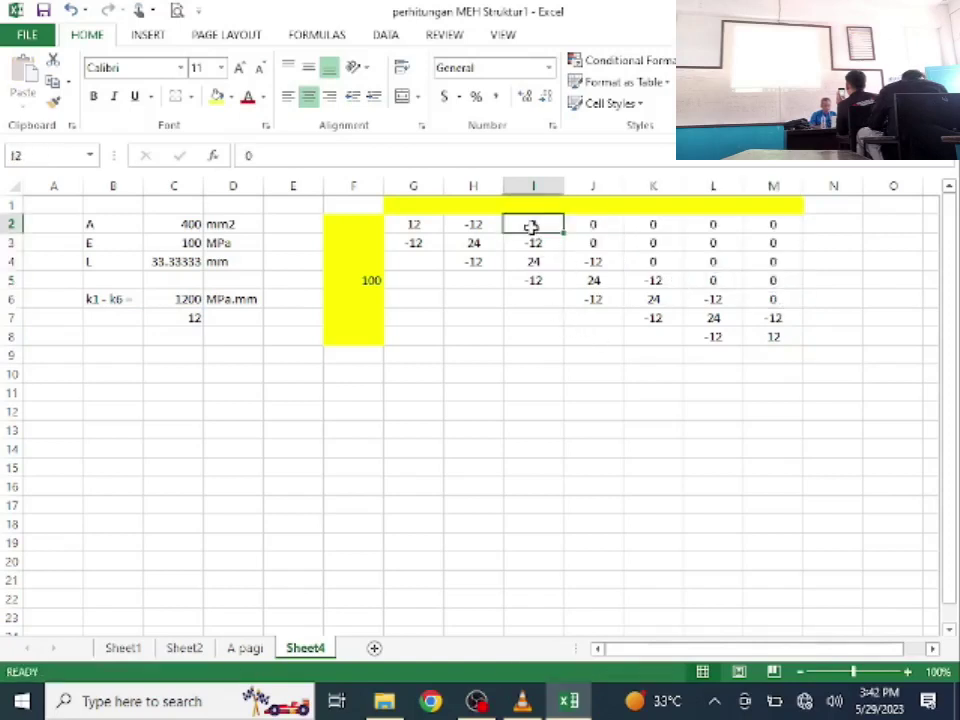
{"action": "key", "text": "ctrl+c"}
{"action": "left_click_drag", "start_coordinate": [411, 264], "coordinate": [422, 330]}
{"action": "left_click_drag", "start_coordinate": [467, 302], "coordinate": [536, 339]}
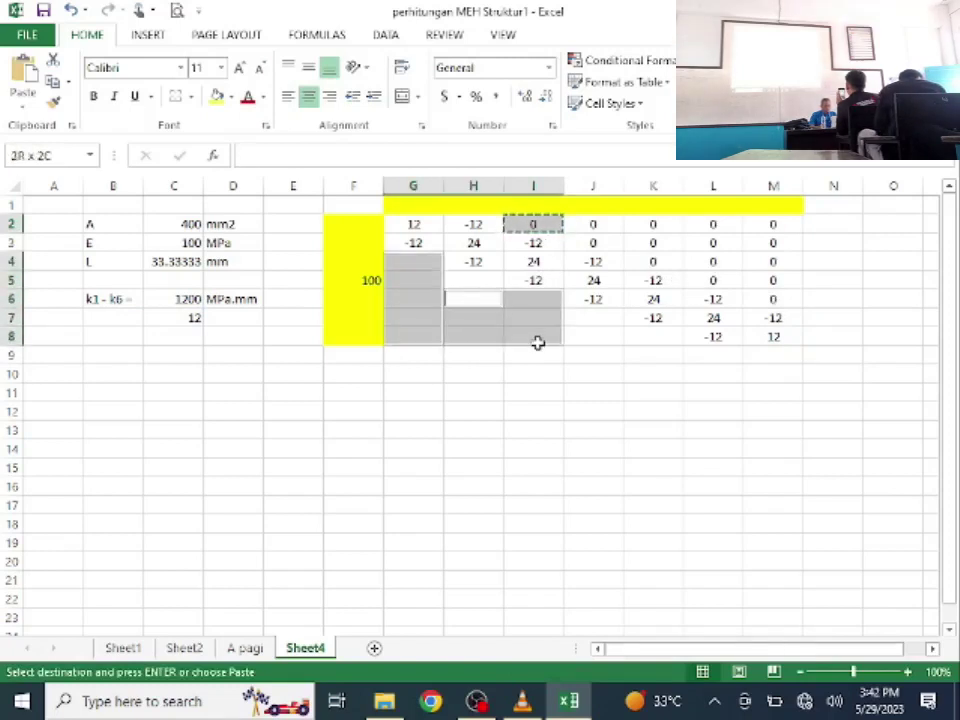
{"action": "left_click", "coordinate": [469, 274], "text": "ctrl"}
{"action": "left_click", "coordinate": [591, 317], "text": "ctrl"}
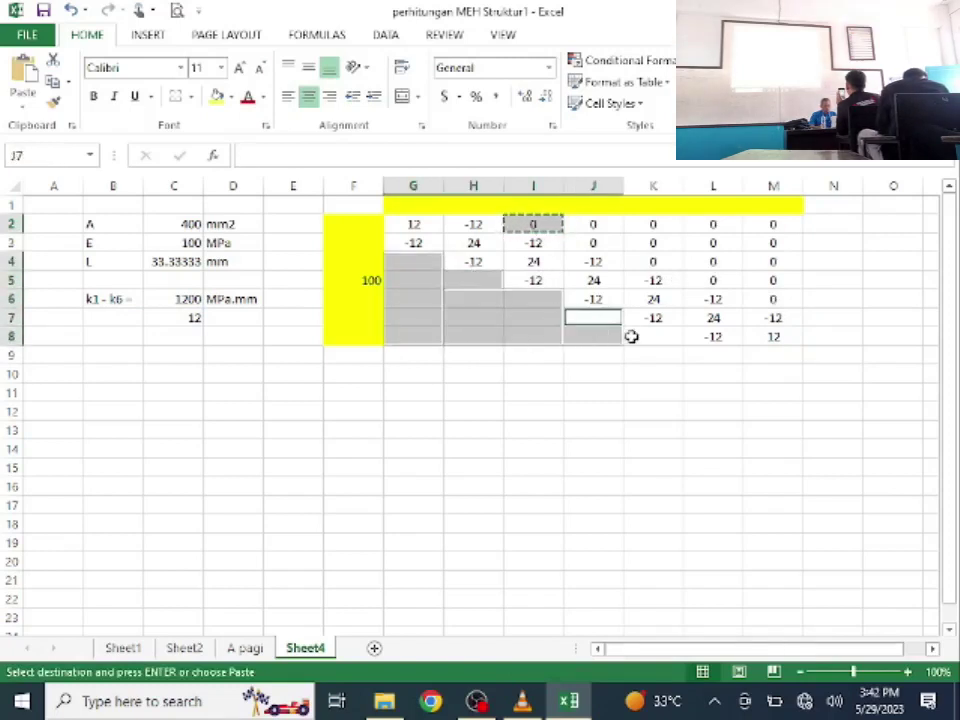
{"action": "left_click", "coordinate": [630, 336], "text": "ctrl"}
{"action": "key", "text": "Return"}
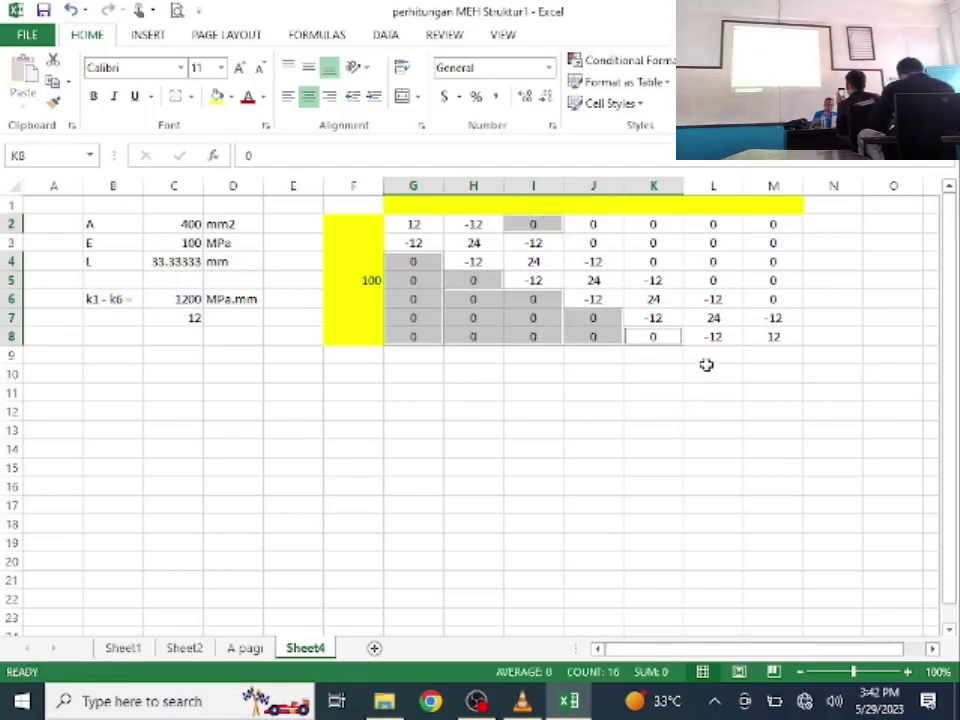
Step: Label the displacement vector x1 to x7 in N2:N8 and center column N horizontally
{"action": "left_click", "coordinate": [868, 298]}
{"action": "left_click", "coordinate": [846, 224]}
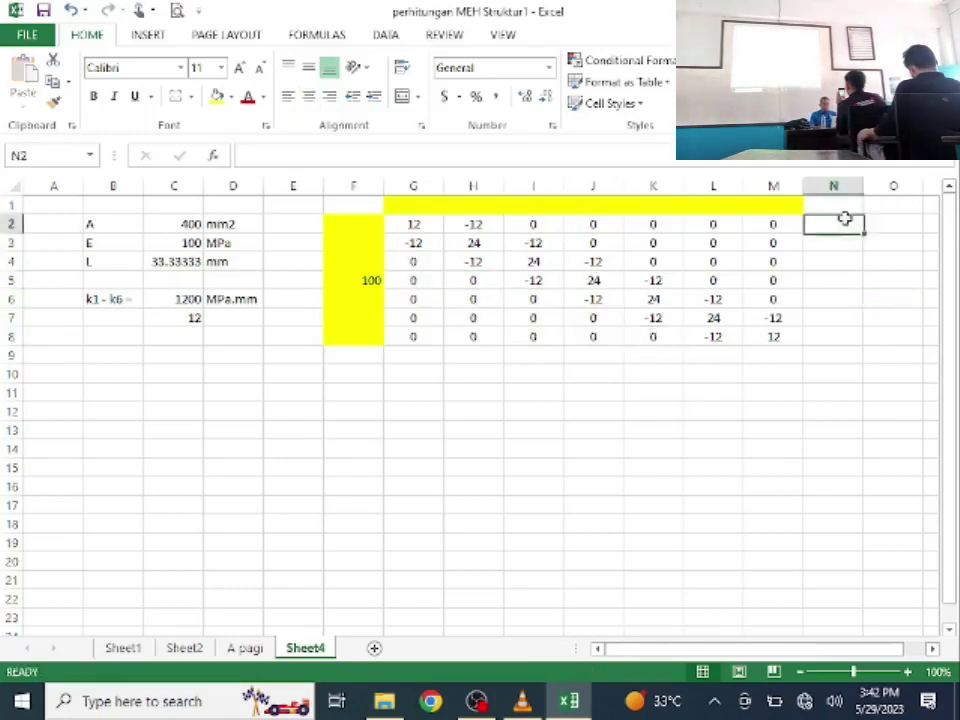
{"action": "type", "text": "x1"}
{"action": "key", "text": "Return"}
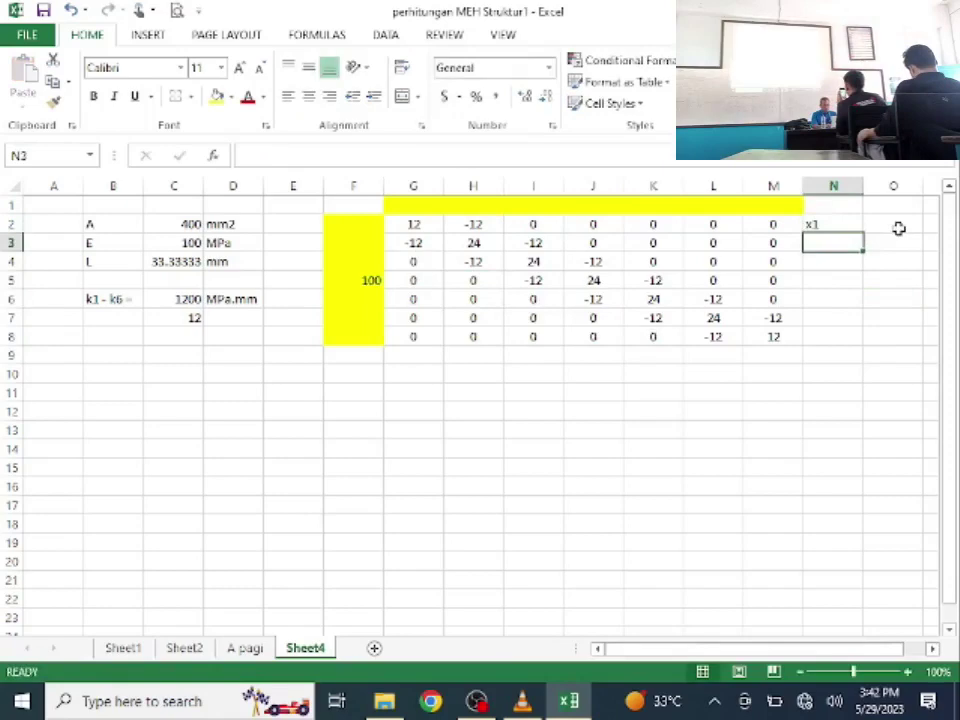
{"action": "type", "text": "x2"}
{"action": "key", "text": "Return"}
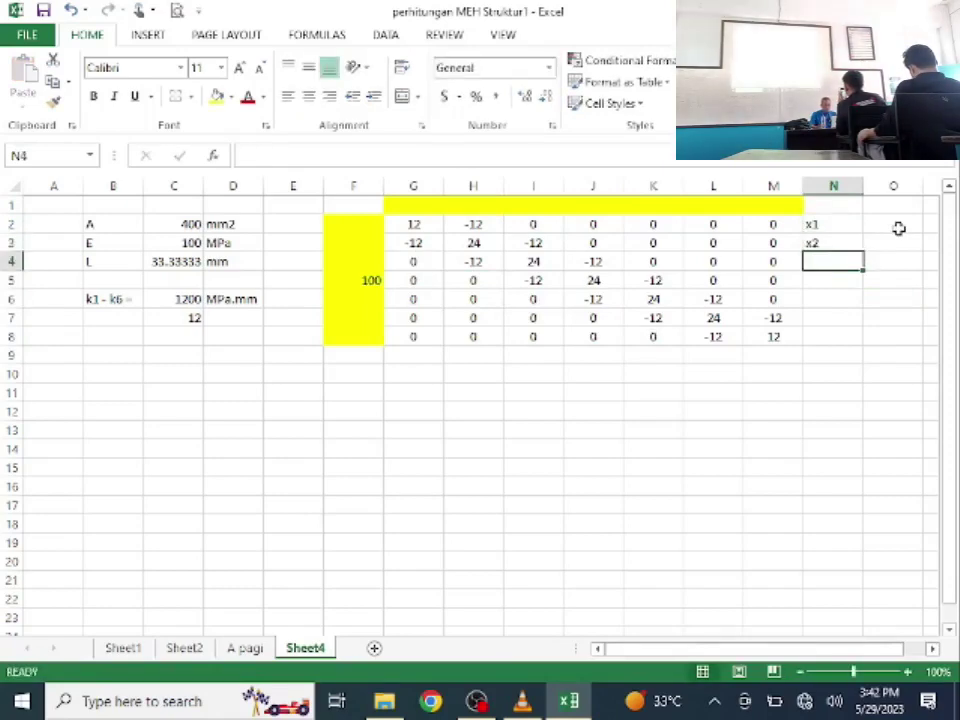
{"action": "left_click_drag", "start_coordinate": [840, 225], "coordinate": [853, 345]}
{"action": "left_click", "coordinate": [833, 187]}
{"action": "left_click", "coordinate": [308, 96]}
Step: Switch to the VLC tutorial video to check the beam's loading diagram, and return to the Excel sheet
{"action": "left_click", "coordinate": [879, 222]}
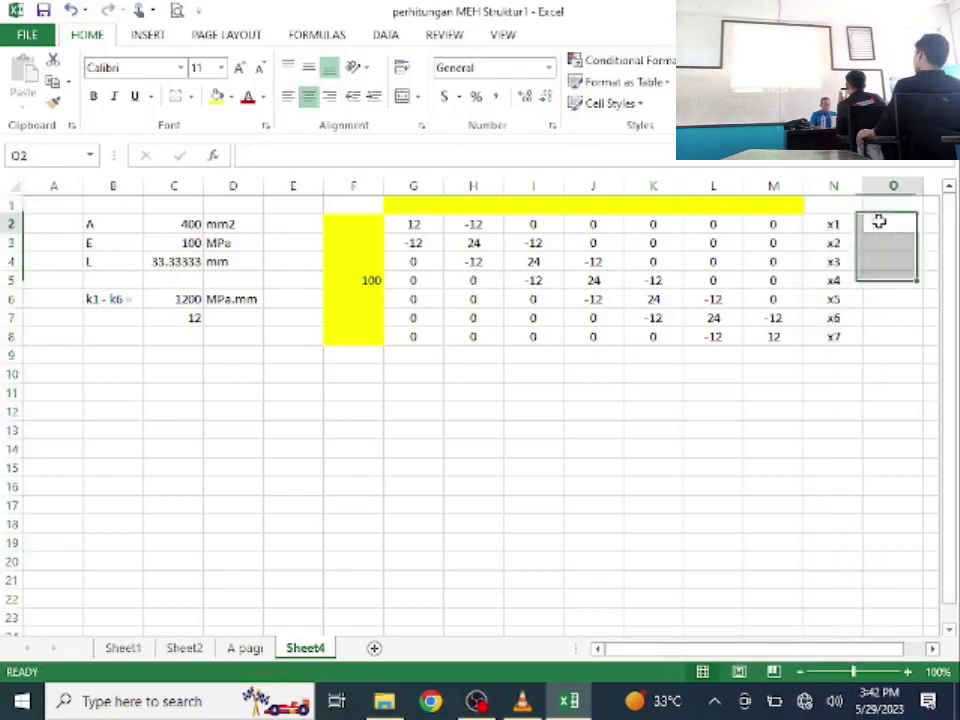
{"action": "key", "text": "alt+Tab"}
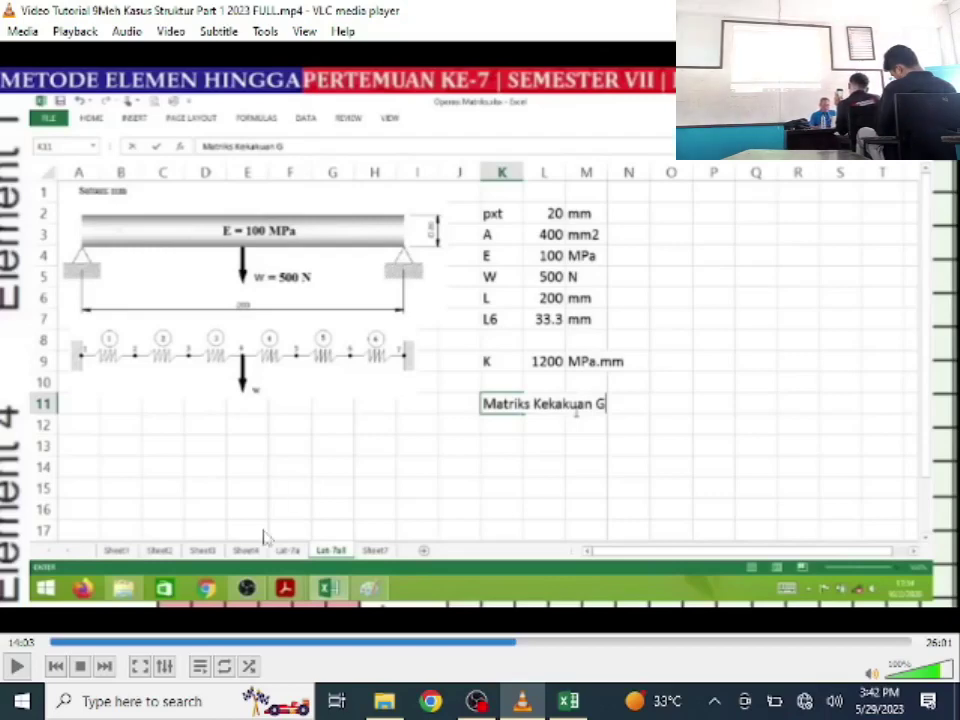
{"action": "left_click", "coordinate": [568, 703]}
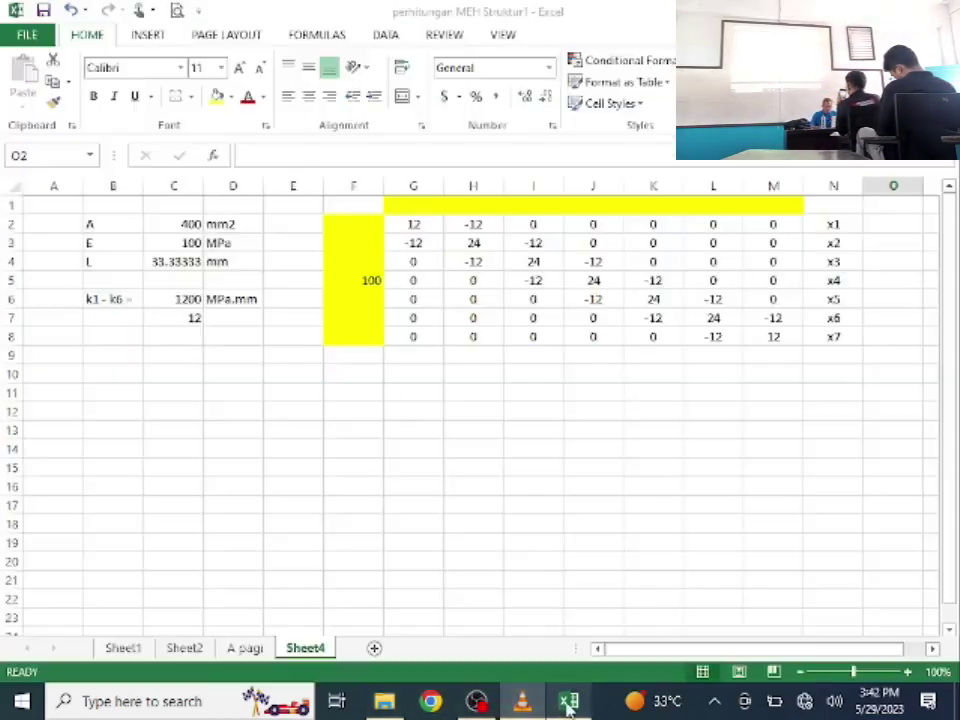
Step: Enter the first force vector values beside x1 to x4: 0 in O2, O3 and O4, and -500 in O5
{"action": "left_click", "coordinate": [932, 649]}
{"action": "type", "text": "0"}
{"action": "key", "text": "Return"}
{"action": "type", "text": "0"}
{"action": "key", "text": "Return"}
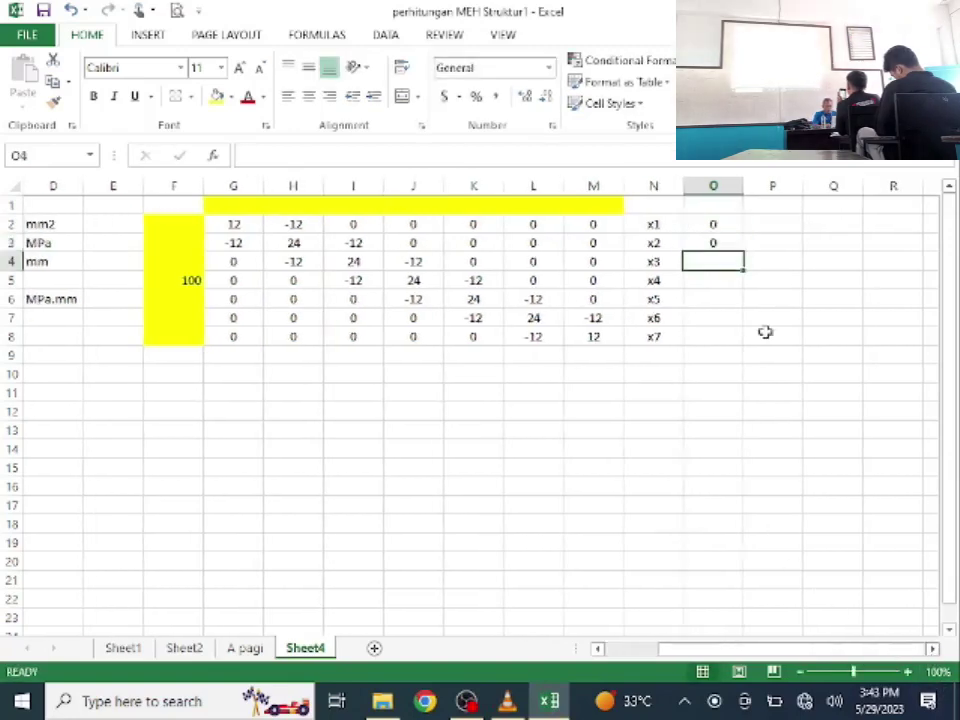
{"action": "type", "text": "0"}
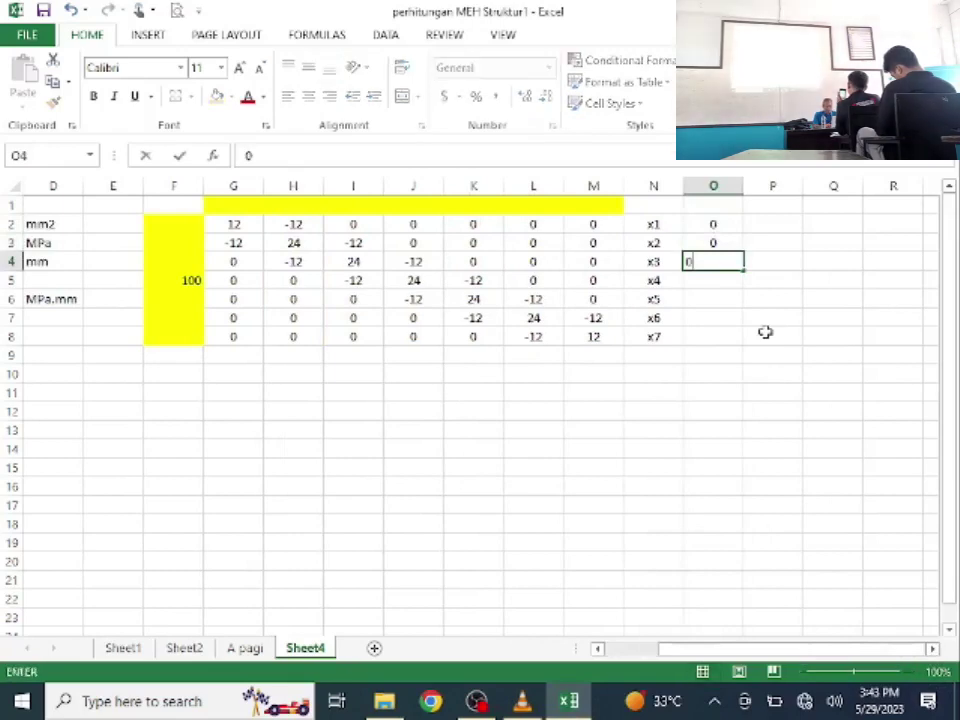
{"action": "key", "text": "Return"}
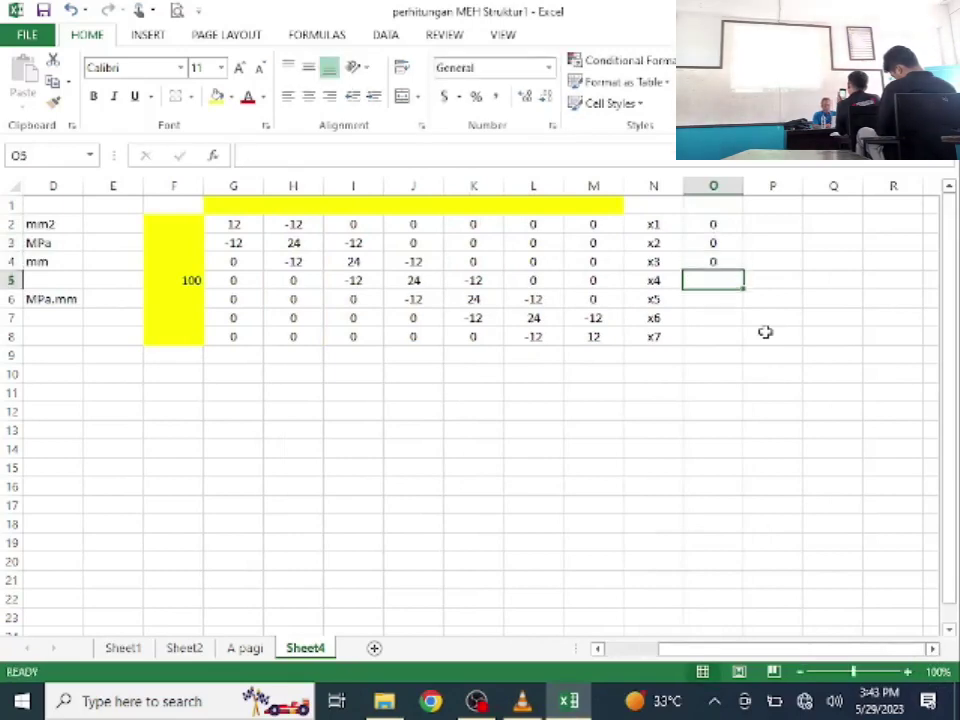
{"action": "type", "text": "-"}
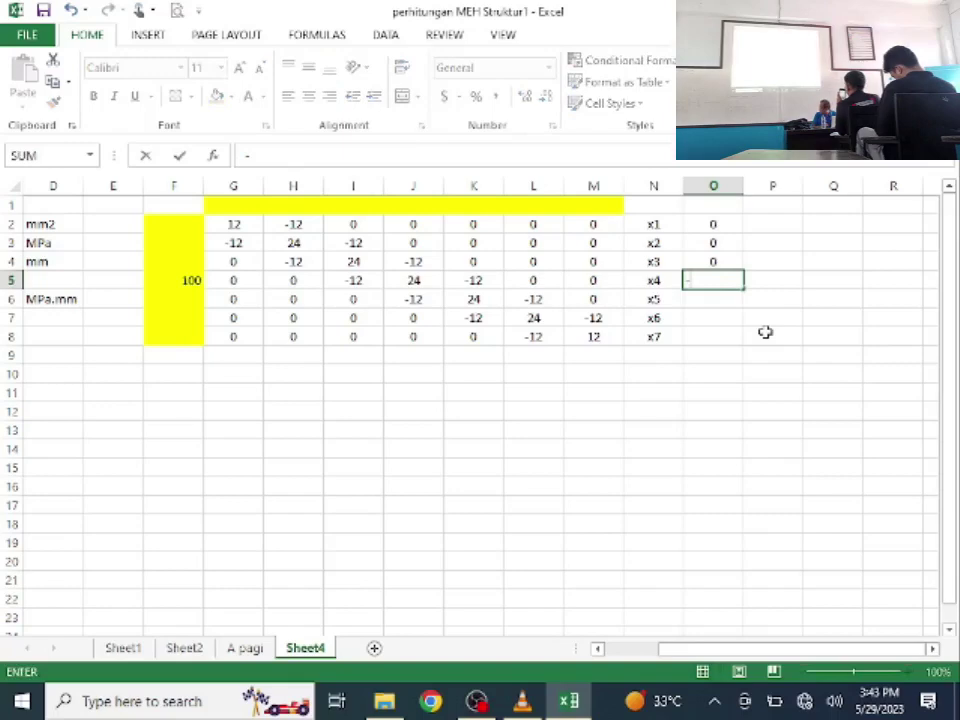
{"action": "type", "text": "500"}
{"action": "key", "text": "Return"}
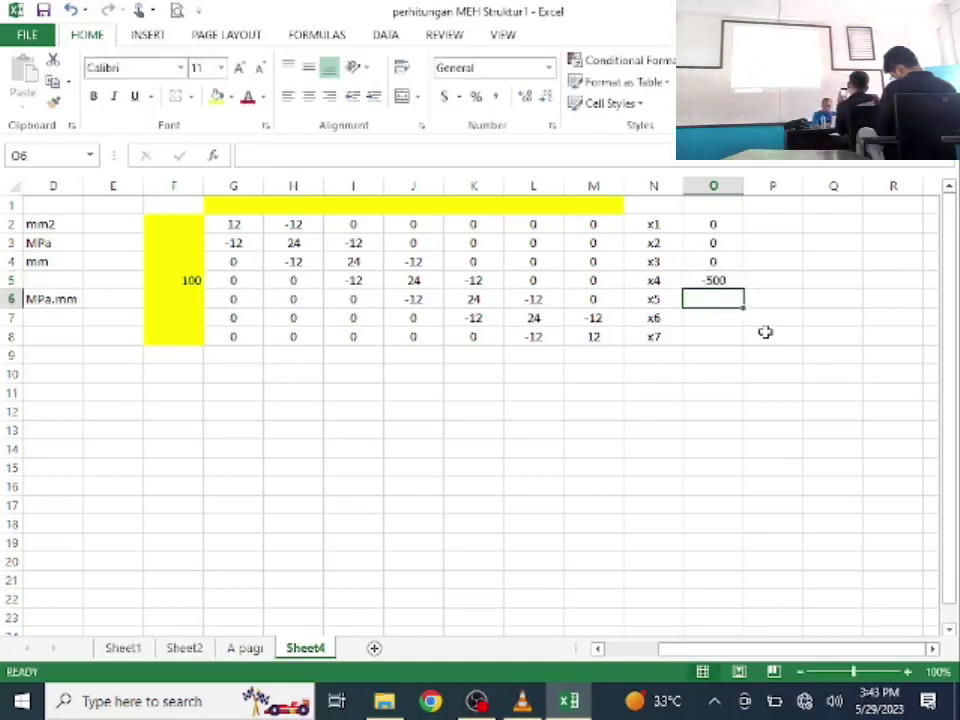
Step: Complete the force vector with 0 in O6, O7 and O8
{"action": "type", "text": "0"}
{"action": "key", "text": "Return"}
{"action": "type", "text": "0"}
{"action": "key", "text": "Return"}
{"action": "type", "text": "0"}
{"action": "key", "text": "Return"}
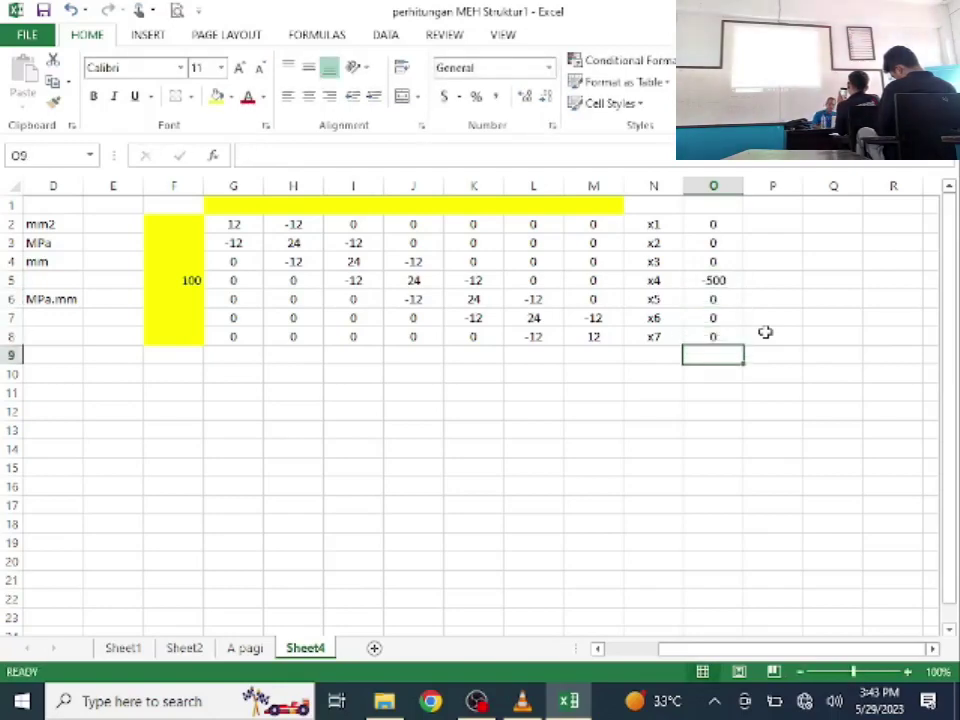
Step: Enter the heading "Kondisi Batas:" in cell G10 below the matrix
{"action": "left_click", "coordinate": [231, 375]}
{"action": "type", "text": "Kond"}
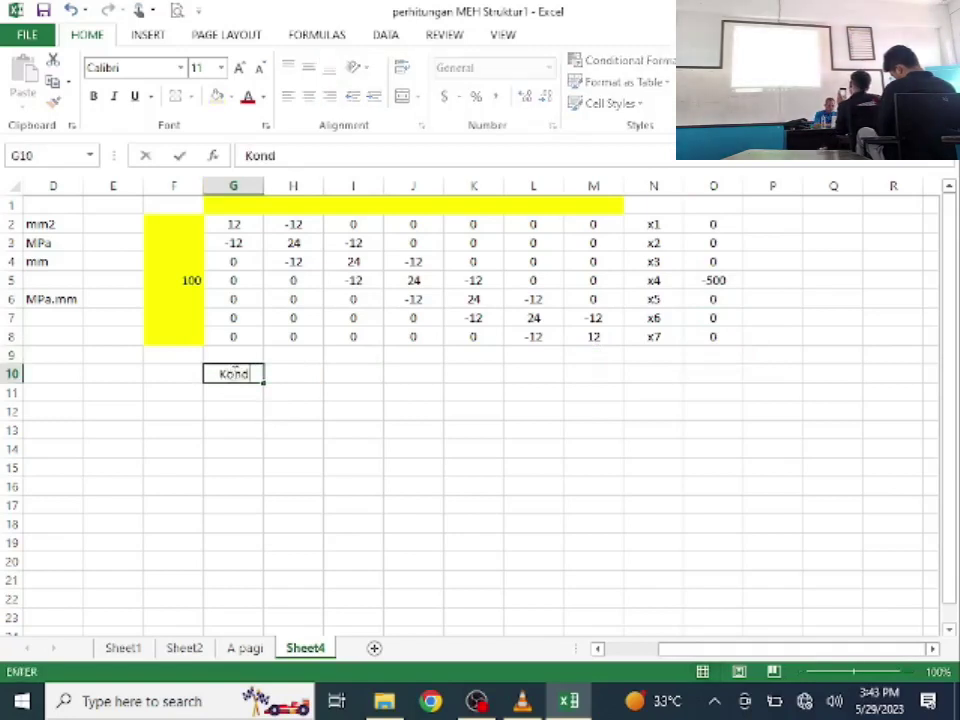
{"action": "type", "text": "isi Batas:"}
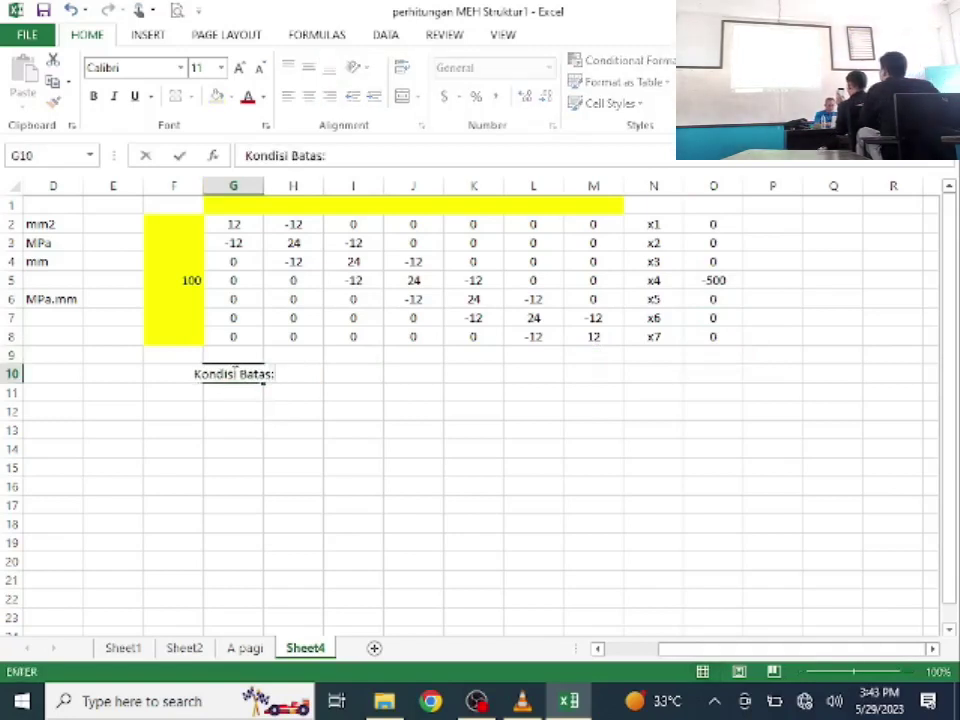
{"action": "key", "text": "Return"}
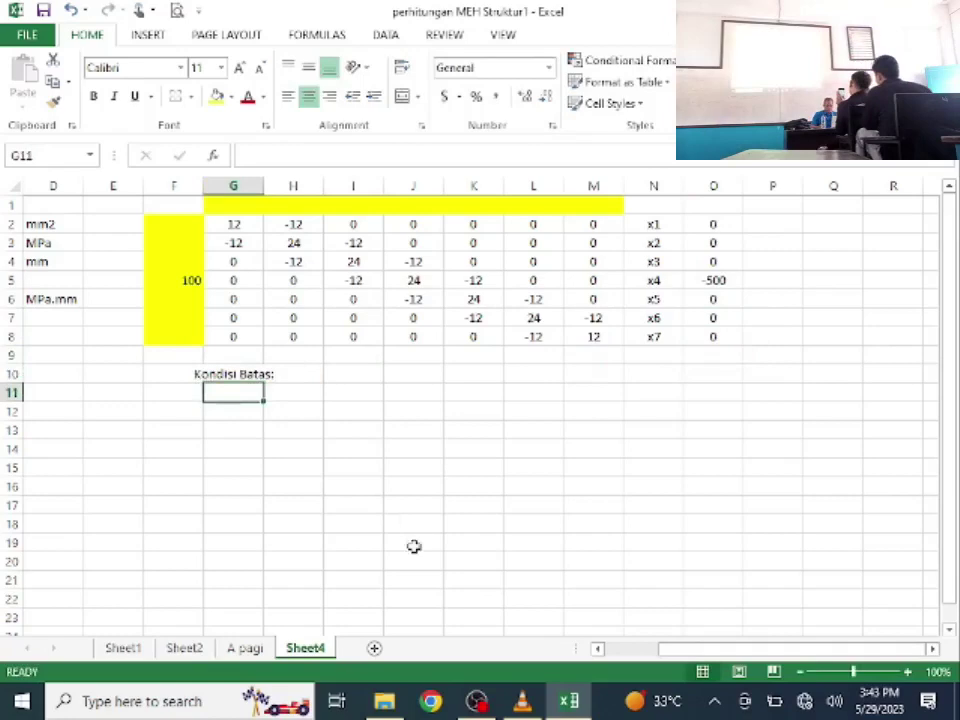
Step: Check the beam diagram in the VLC video, return to Excel and examine the outer rows and columns of the stiffness matrix
{"action": "left_click", "coordinate": [525, 703]}
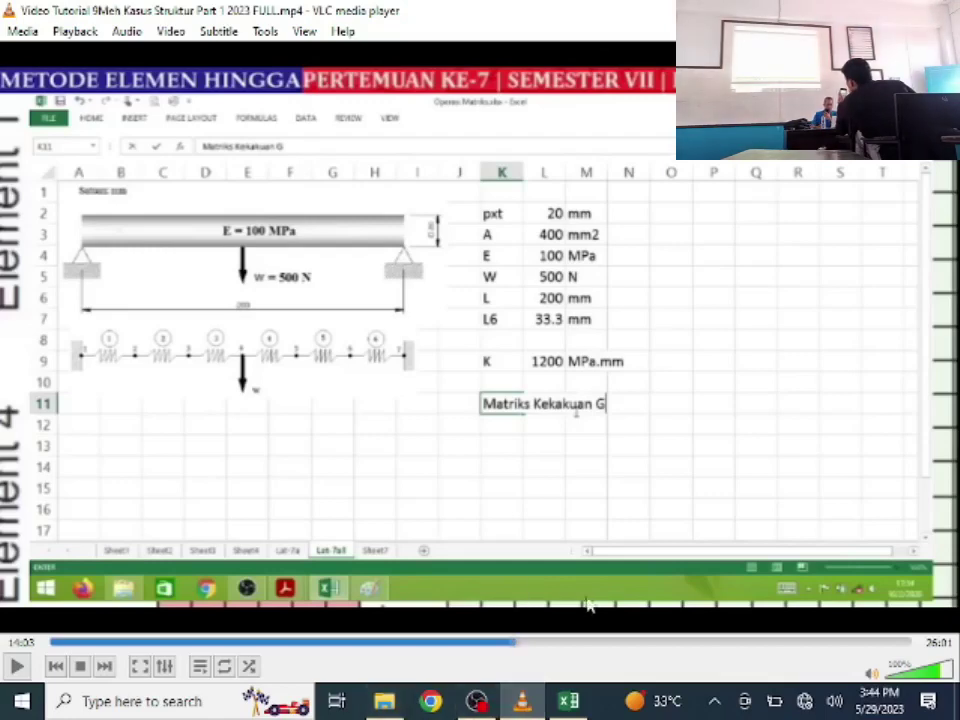
{"action": "left_click", "coordinate": [560, 702]}
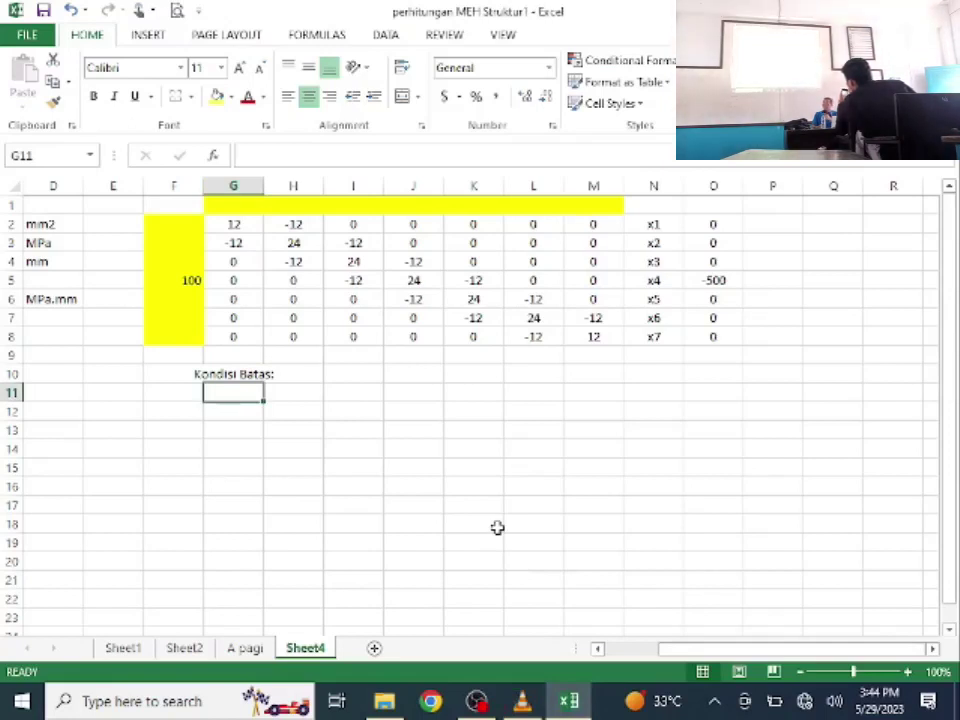
{"action": "left_click_drag", "start_coordinate": [227, 222], "coordinate": [588, 224]}
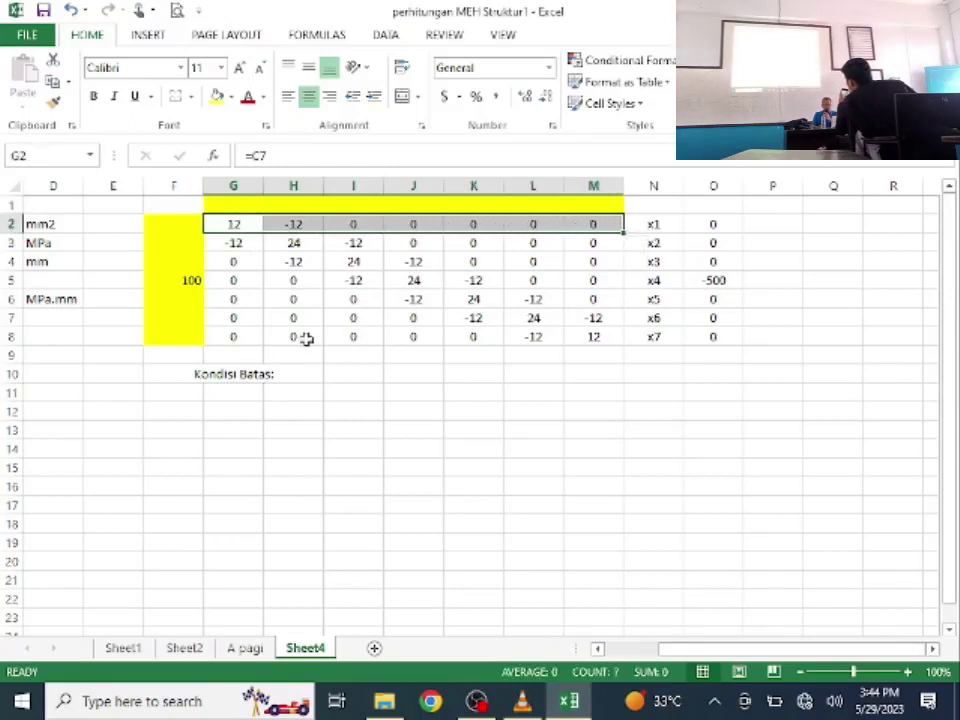
{"action": "left_click_drag", "start_coordinate": [233, 242], "coordinate": [238, 336]}
{"action": "left_click", "coordinate": [320, 337]}
{"action": "left_click_drag", "start_coordinate": [322, 337], "coordinate": [612, 340]}
{"action": "left_click", "coordinate": [585, 227]}
{"action": "left_click_drag", "start_coordinate": [588, 240], "coordinate": [589, 311]}
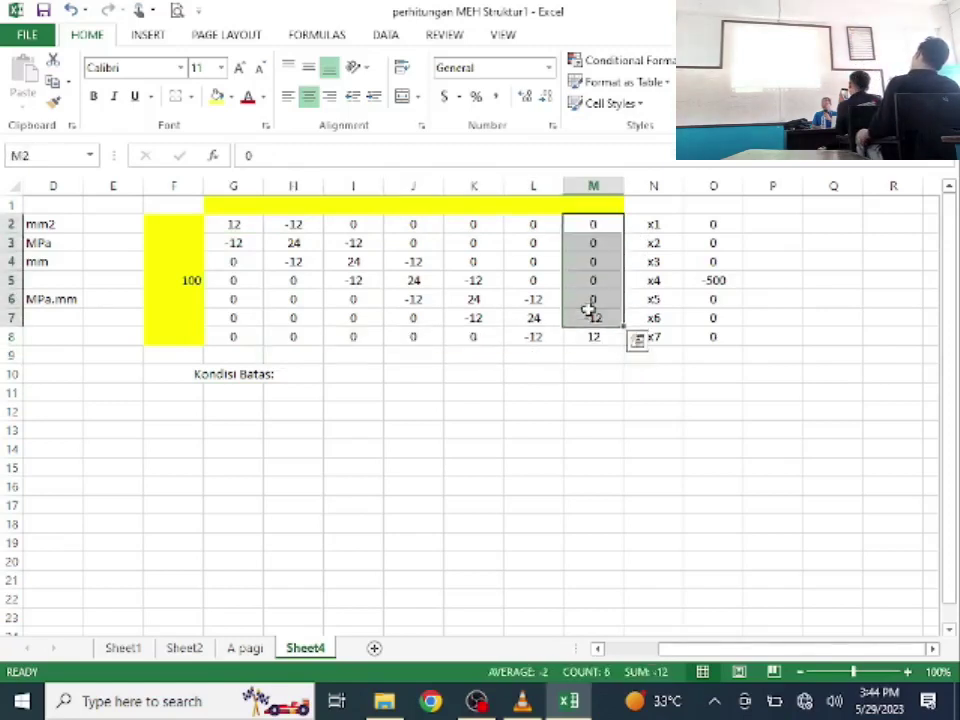
Step: Build the reduced 5×5 stiffness matrix in H13:L17 by linking H13 to H3 and filling the formula through L17
{"action": "left_click", "coordinate": [287, 407]}
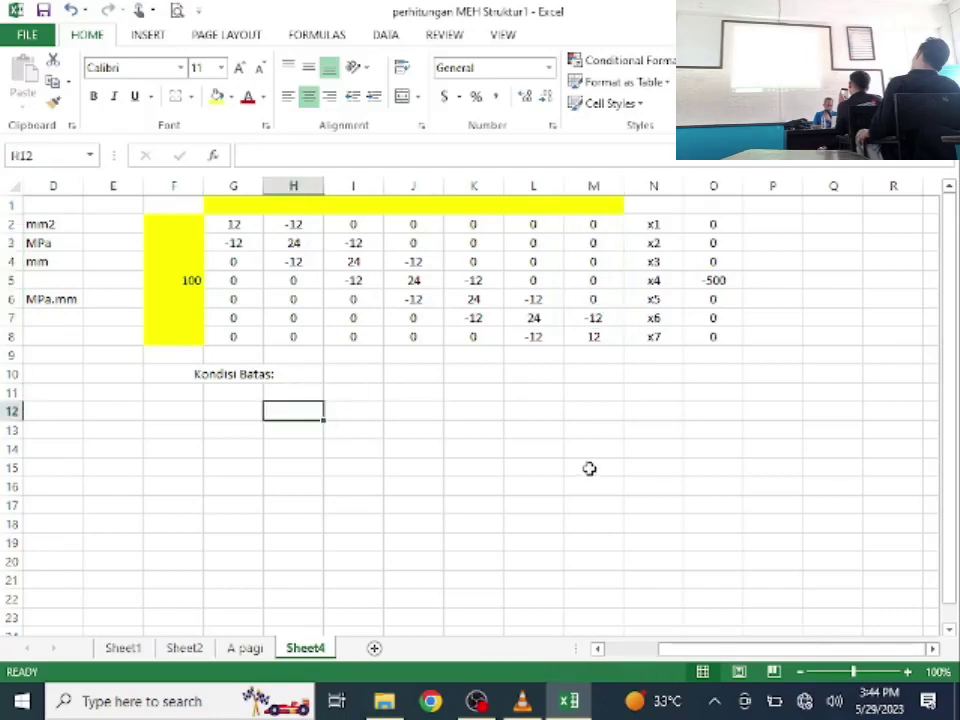
{"action": "key", "text": "Down"}
{"action": "type", "text": "="}
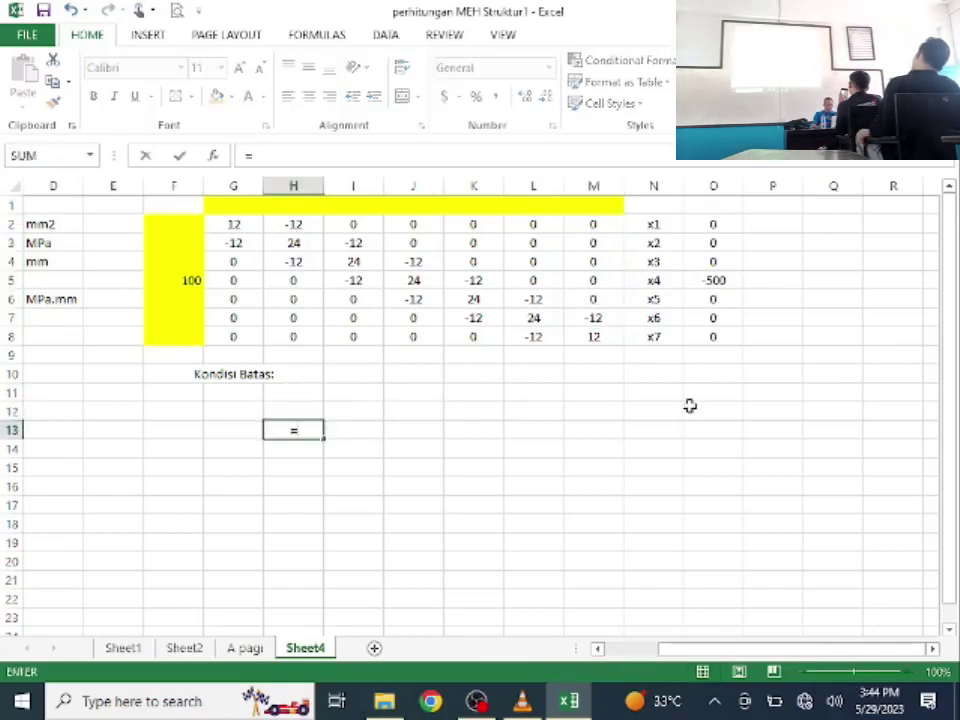
{"action": "left_click", "coordinate": [296, 242]}
{"action": "key", "text": "Return"}
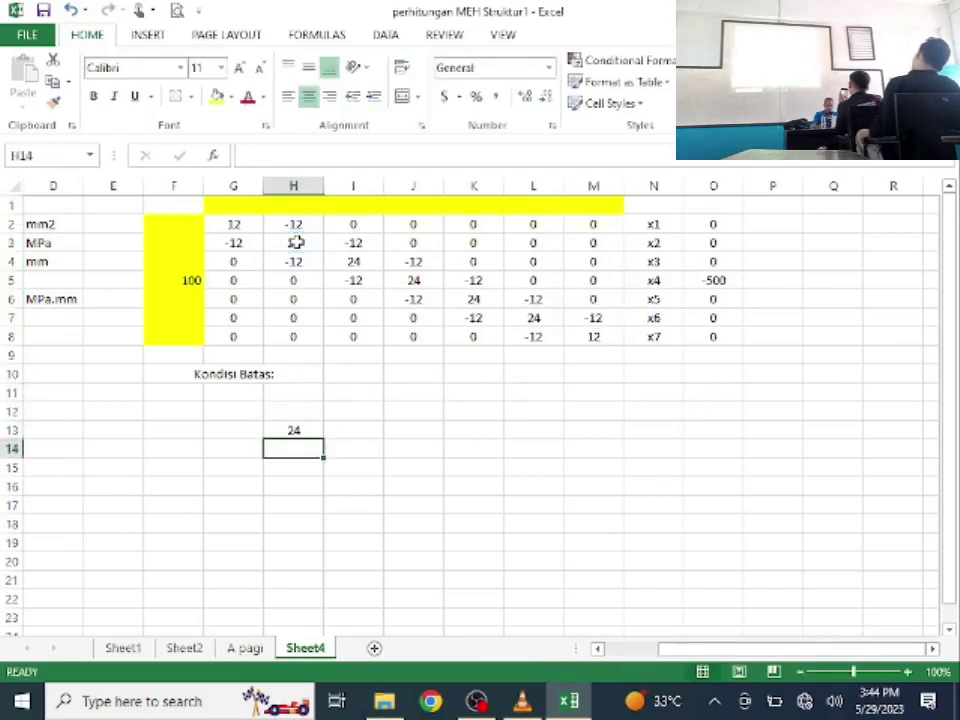
{"action": "left_click", "coordinate": [306, 428]}
{"action": "left_click_drag", "start_coordinate": [323, 437], "coordinate": [568, 521]}
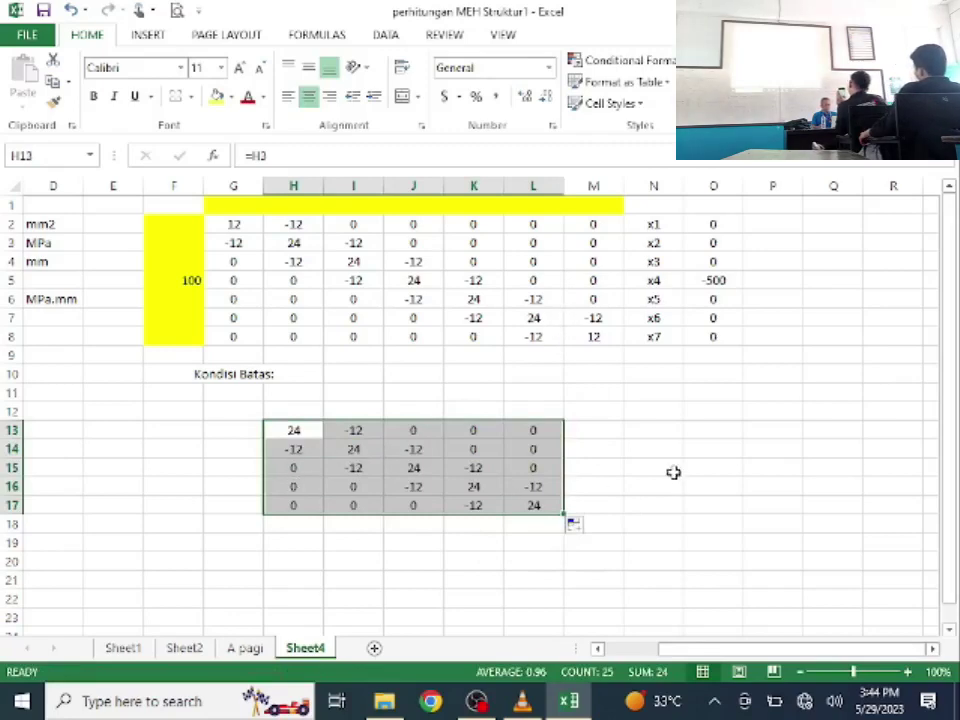
Step: Copy the displacement labels x2 to x6 from N3:N7 into M13:M17 beside the reduced matrix
{"action": "left_click", "coordinate": [590, 432]}
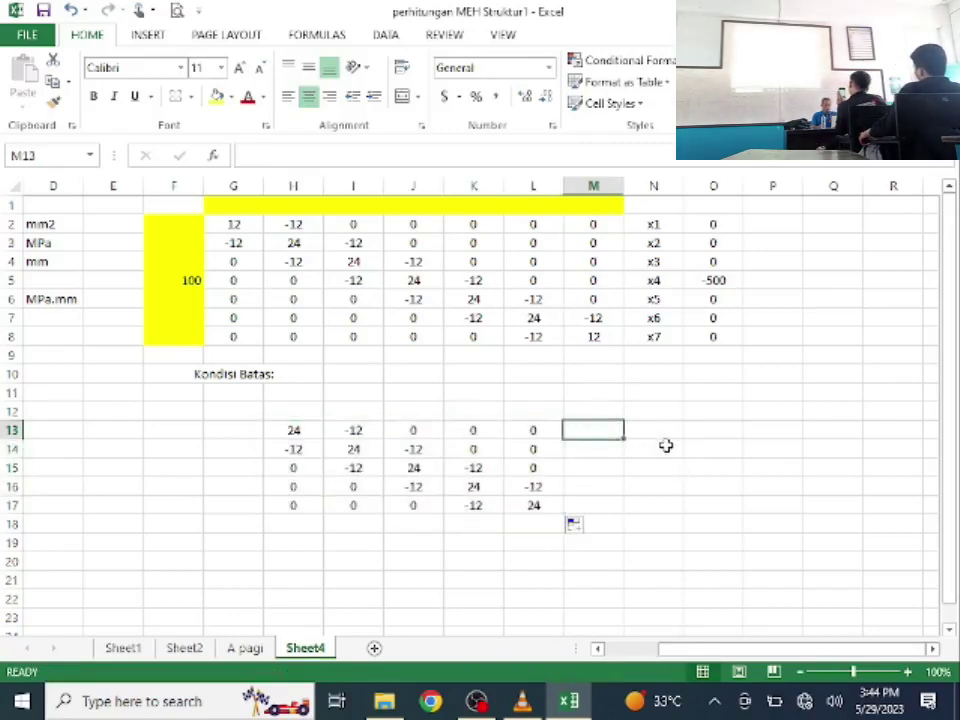
{"action": "left_click_drag", "start_coordinate": [655, 244], "coordinate": [651, 316]}
{"action": "key", "text": "ctrl+c"}
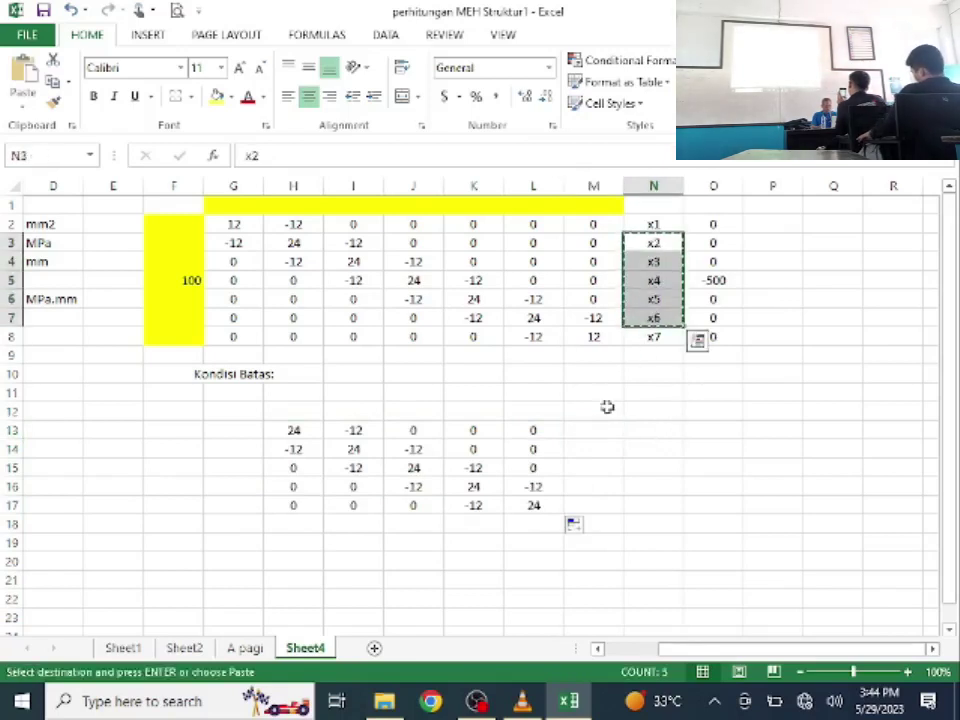
{"action": "left_click", "coordinate": [587, 433]}
{"action": "key", "text": "Return"}
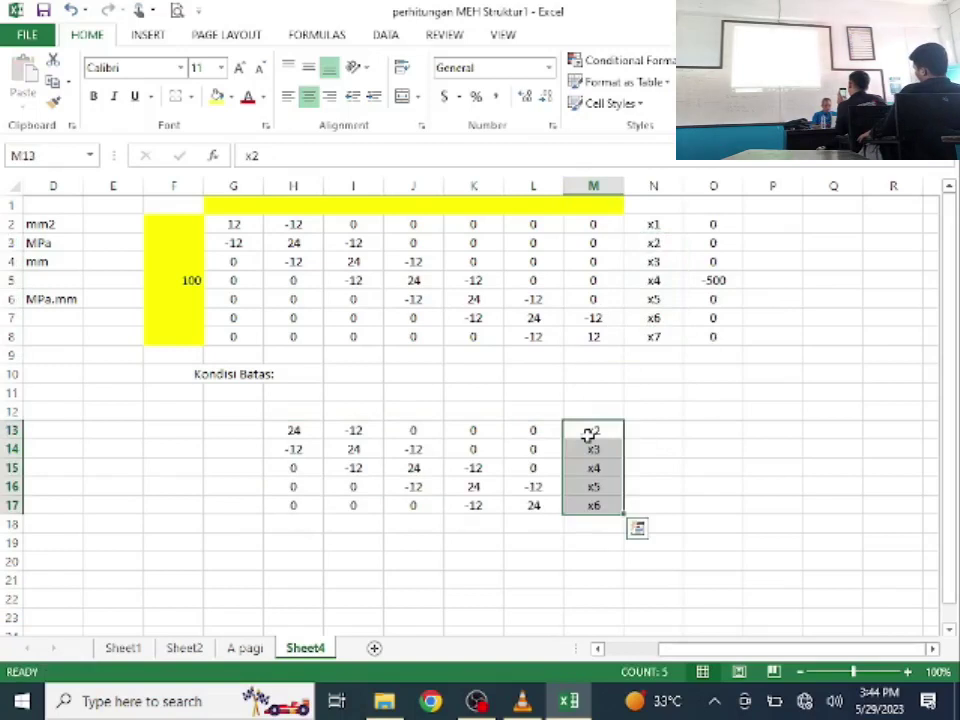
Step: Add the reduced force vector by linking N13 to O3 and filling the formula down to N17
{"action": "left_click", "coordinate": [668, 430]}
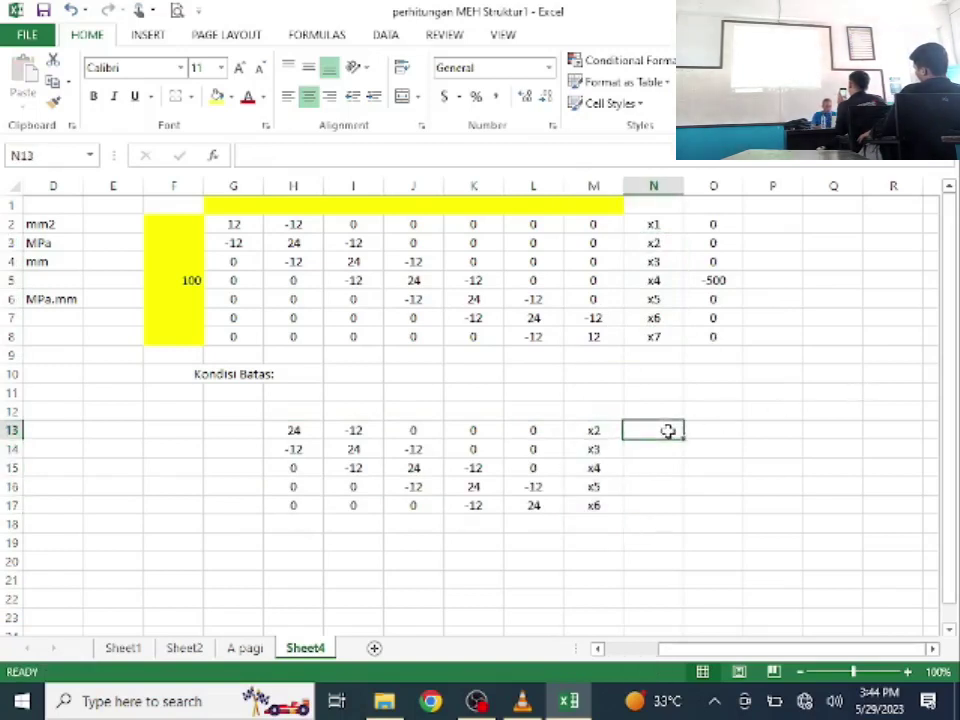
{"action": "type", "text": "="}
{"action": "left_click", "coordinate": [731, 242]}
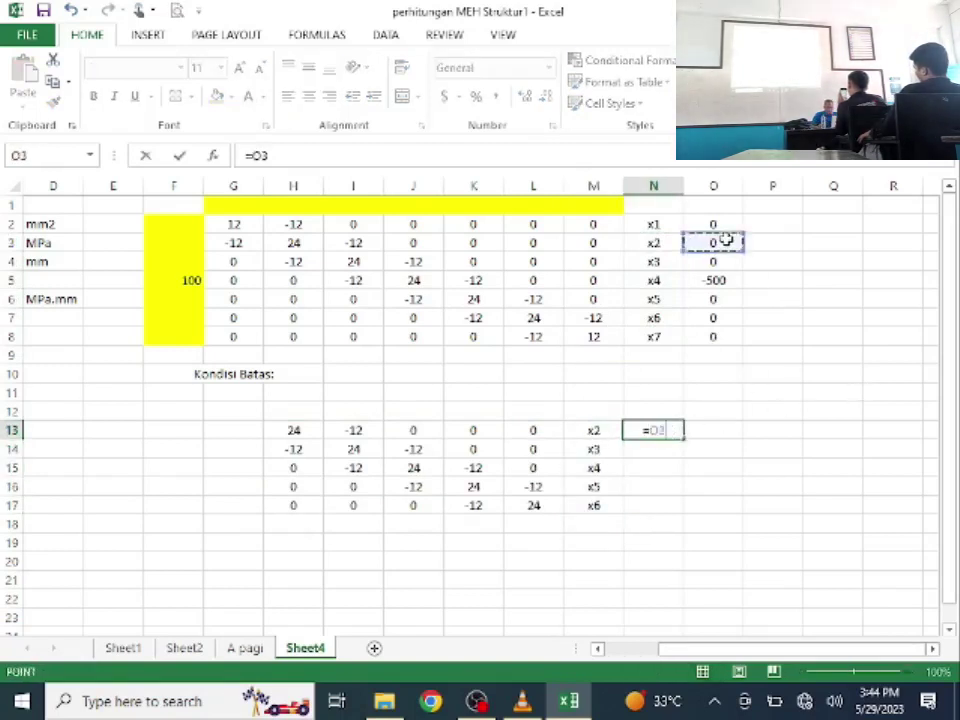
{"action": "key", "text": "Return"}
{"action": "left_click", "coordinate": [646, 429]}
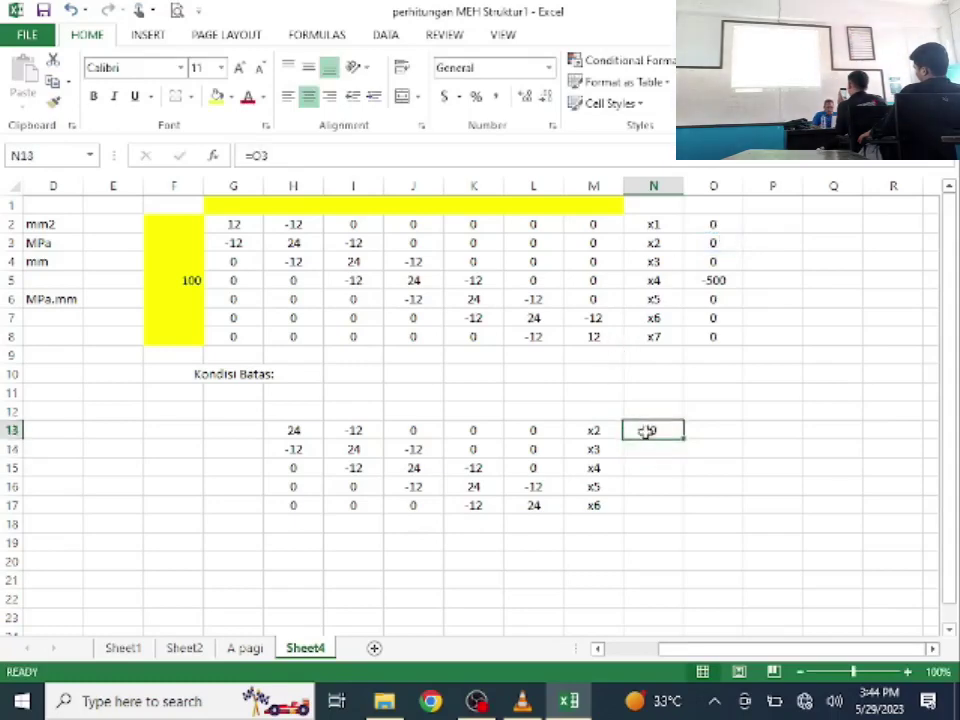
{"action": "left_click_drag", "start_coordinate": [682, 440], "coordinate": [678, 510]}
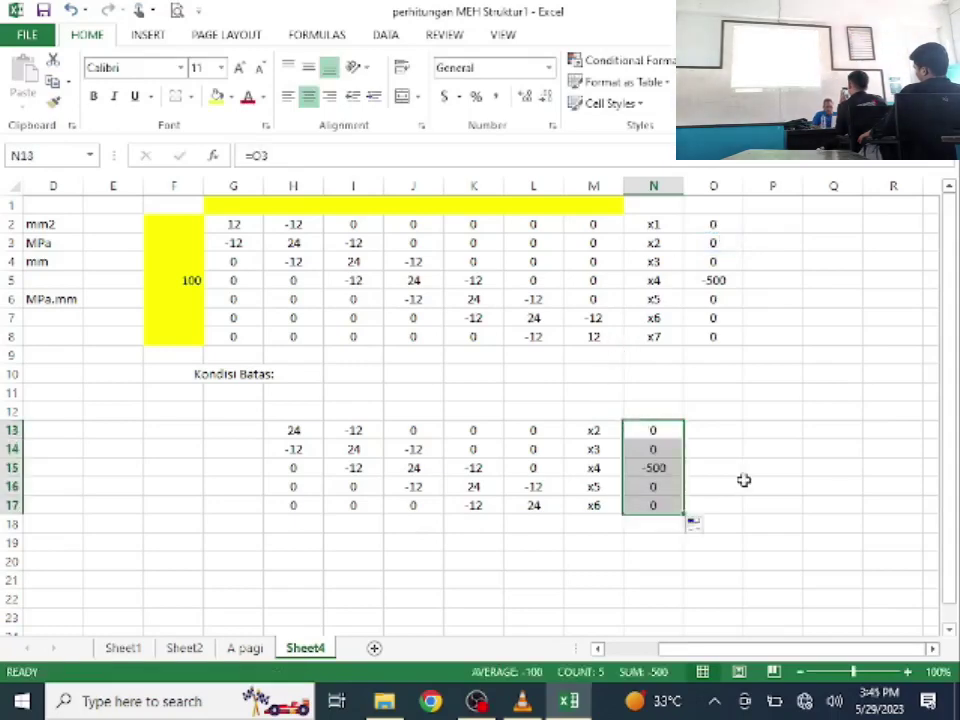
Step: Enter the factor 100 in G15 and place the reduced matrix together with its force values in H19:M23
{"action": "left_click", "coordinate": [742, 477]}
{"action": "scroll", "coordinate": [652, 467], "scroll_direction": "down", "scroll_amount": 2}
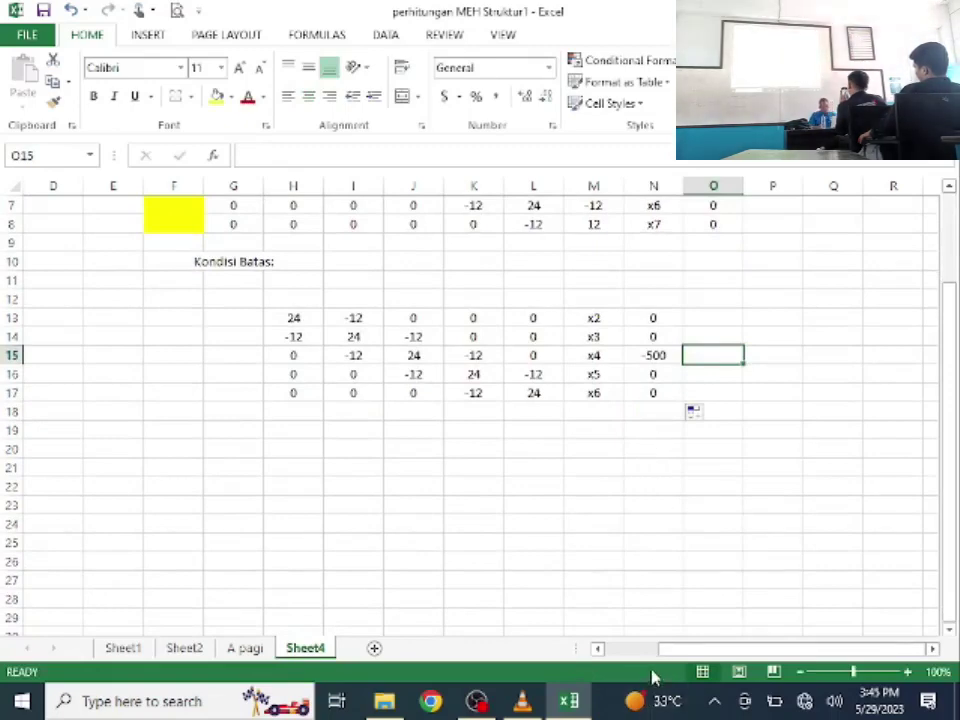
{"action": "scroll", "coordinate": [471, 499], "scroll_direction": "down", "scroll_amount": 1}
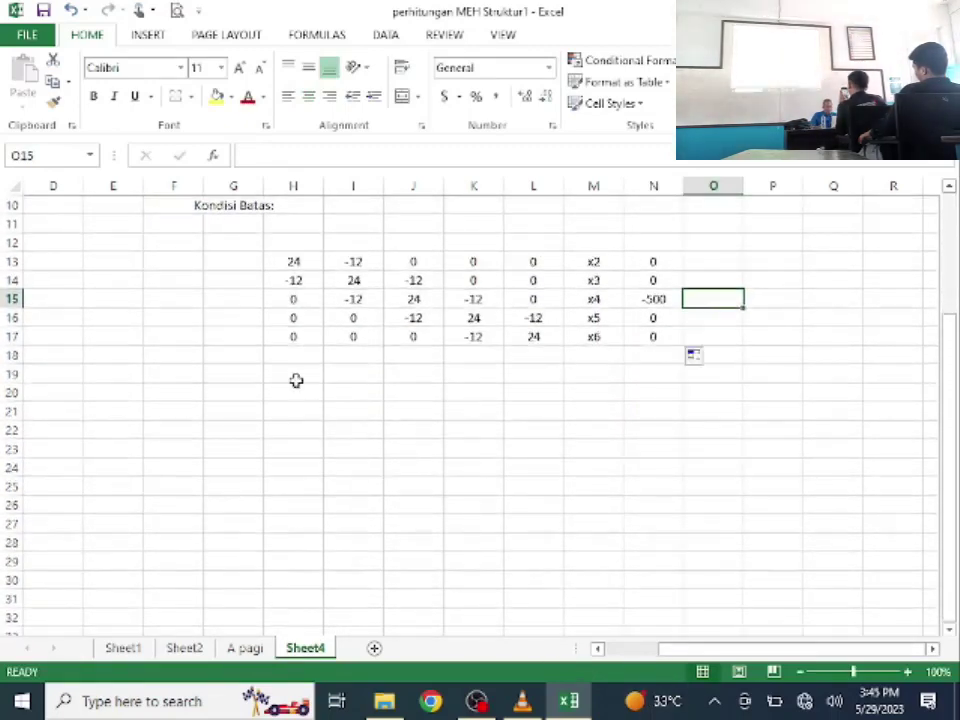
{"action": "scroll", "coordinate": [296, 380], "scroll_direction": "up", "scroll_amount": 1}
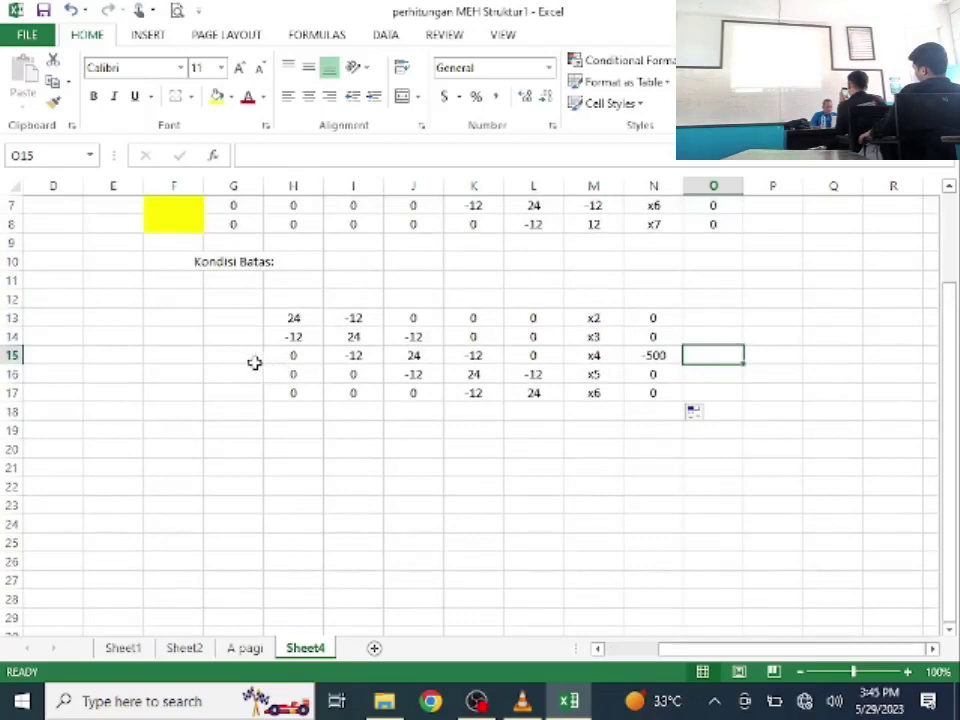
{"action": "left_click", "coordinate": [242, 362]}
{"action": "type", "text": "100"}
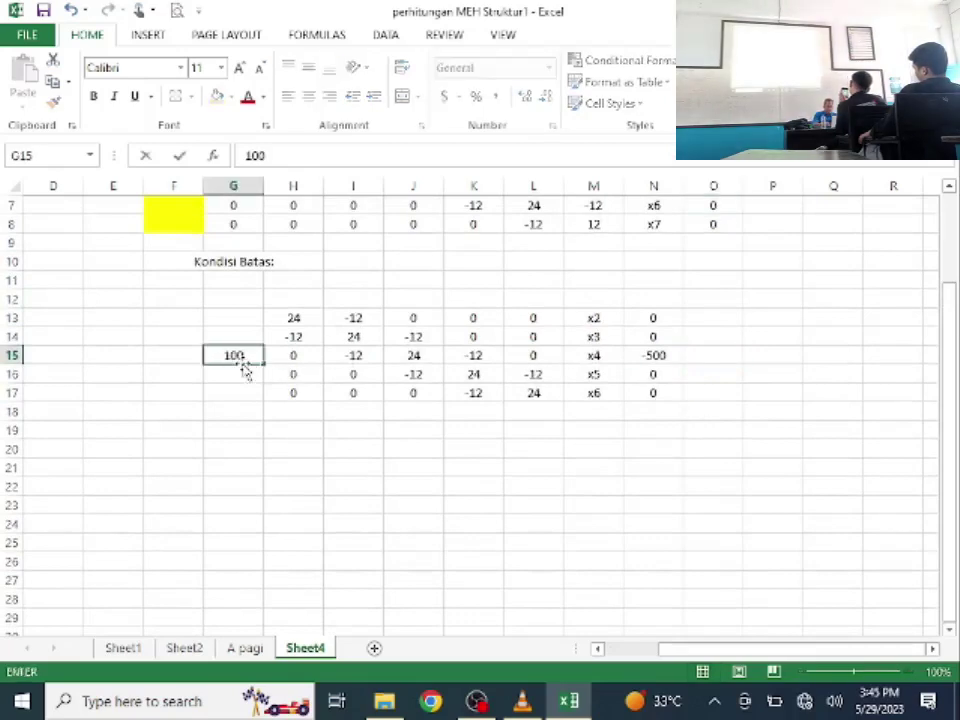
{"action": "key", "text": "Return"}
{"action": "left_click", "coordinate": [293, 430]}
{"action": "key", "text": "ctrl+v"}
Step: Normalize the first row by its pivot with =H19/$H$19 in H25 and fill the formula across to M25
{"action": "left_click", "coordinate": [313, 542]}
{"action": "scroll", "coordinate": [339, 510], "scroll_direction": "down", "scroll_amount": 2}
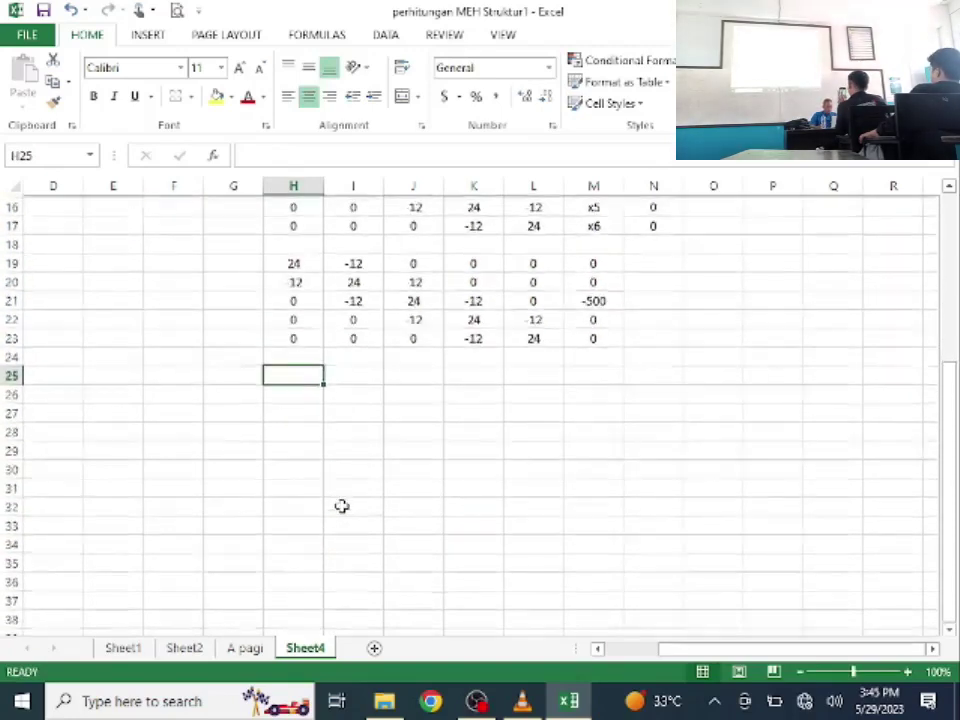
{"action": "type", "text": "="}
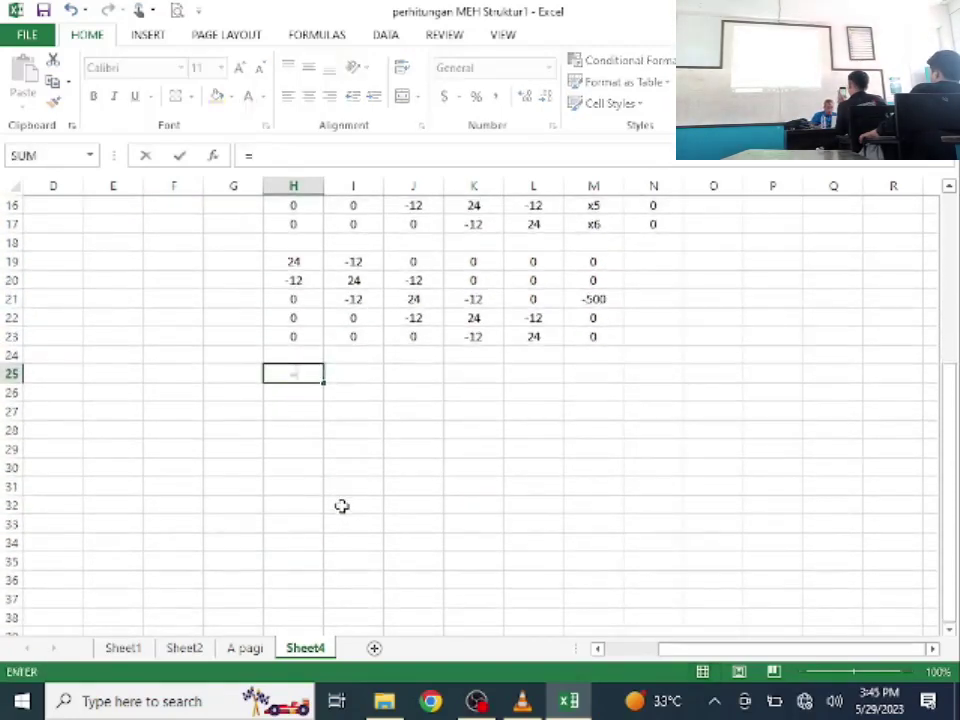
{"action": "left_click", "coordinate": [296, 264]}
{"action": "type", "text": "/"}
{"action": "left_click", "coordinate": [296, 264]}
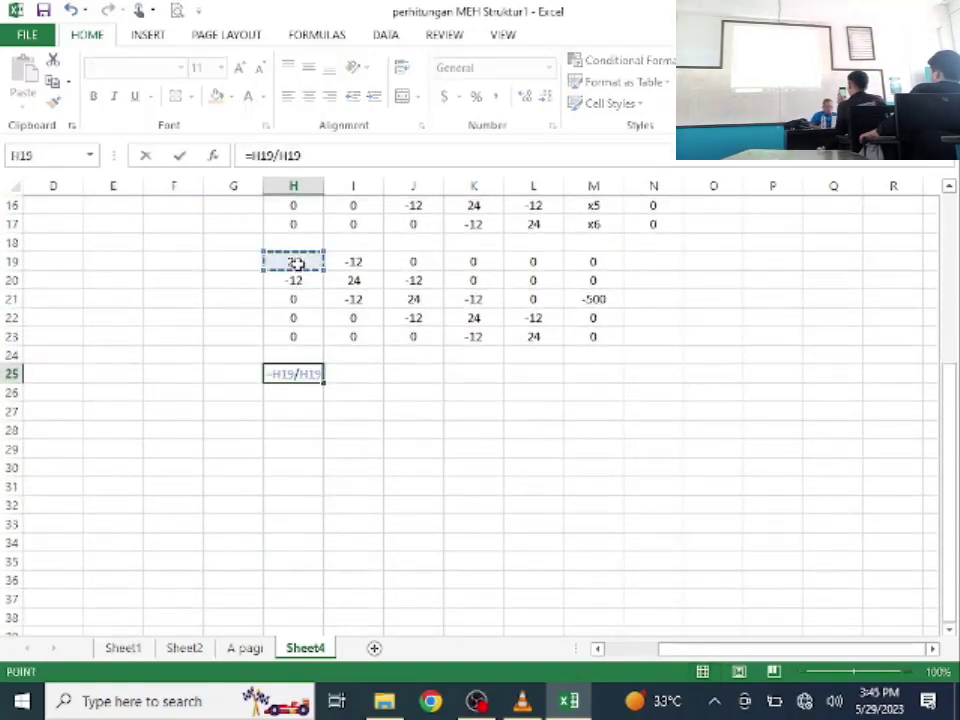
{"action": "key", "text": "F4"}
{"action": "key", "text": "Return"}
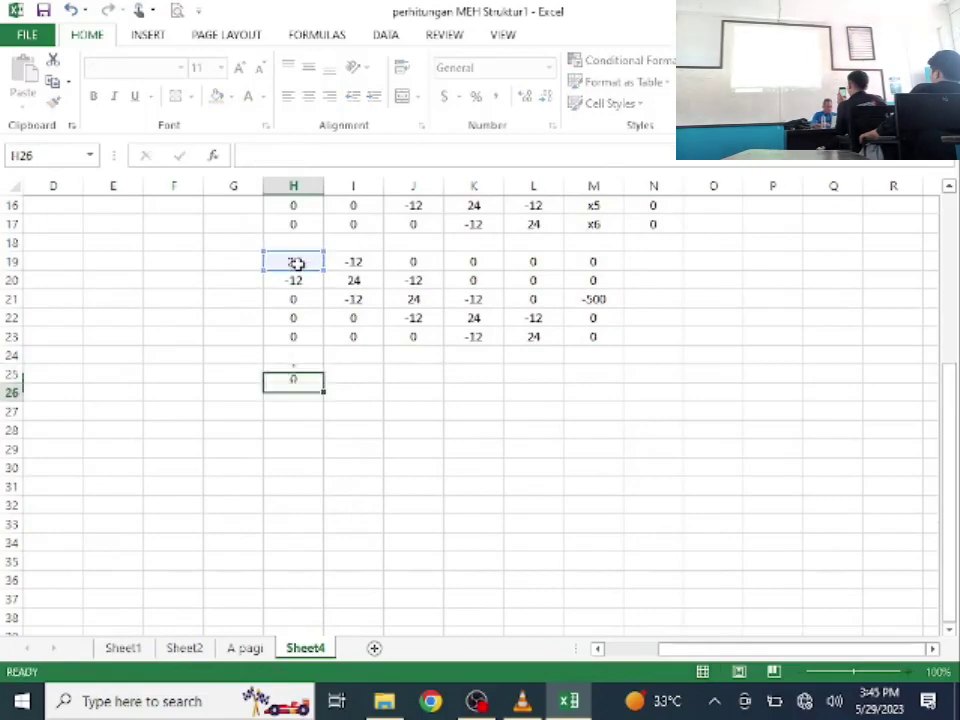
{"action": "left_click", "coordinate": [304, 373]}
{"action": "left_click_drag", "start_coordinate": [326, 384], "coordinate": [600, 392]}
Step: Enter the elimination formula =H20-(H25*$H$20) in H26 for the second row
{"action": "left_click", "coordinate": [306, 394]}
{"action": "type", "text": "="}
{"action": "left_click", "coordinate": [292, 280]}
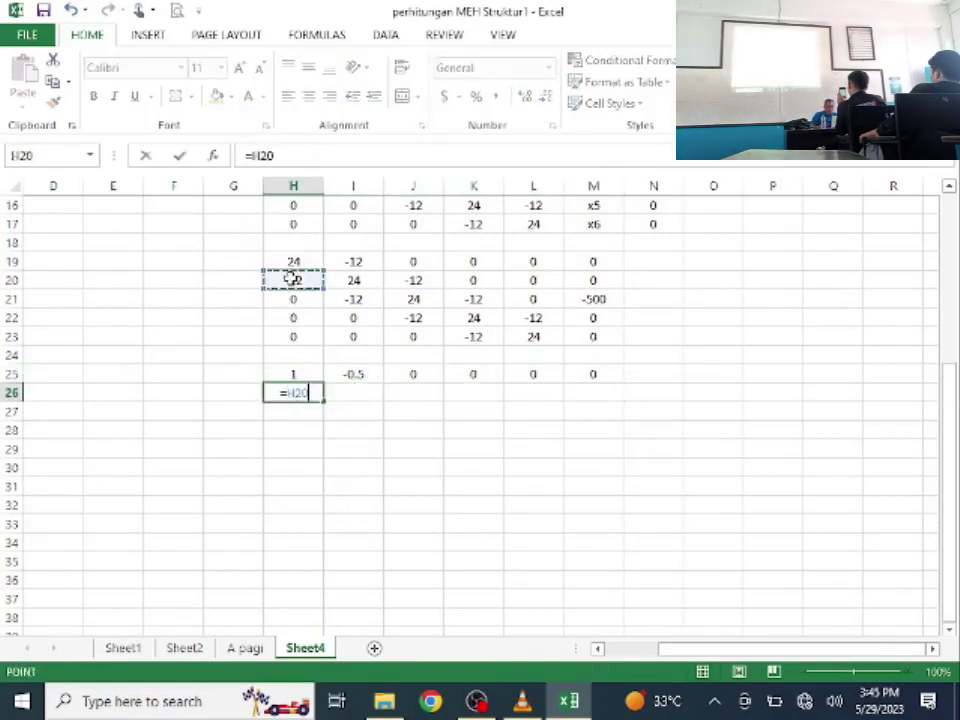
{"action": "type", "text": "-("}
{"action": "left_click", "coordinate": [288, 372]}
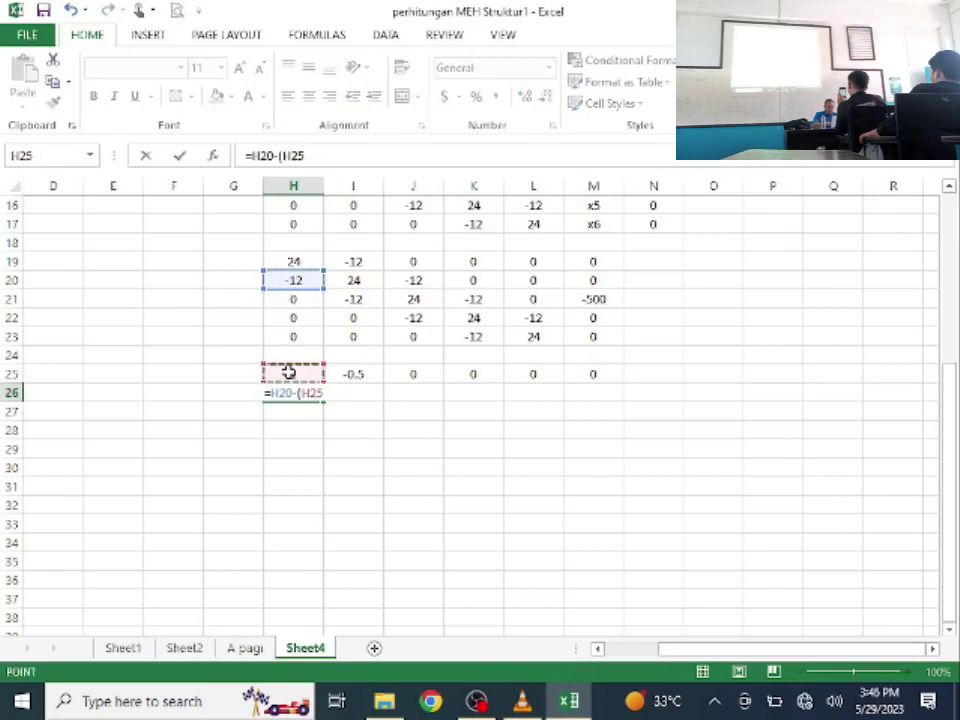
{"action": "type", "text": "*"}
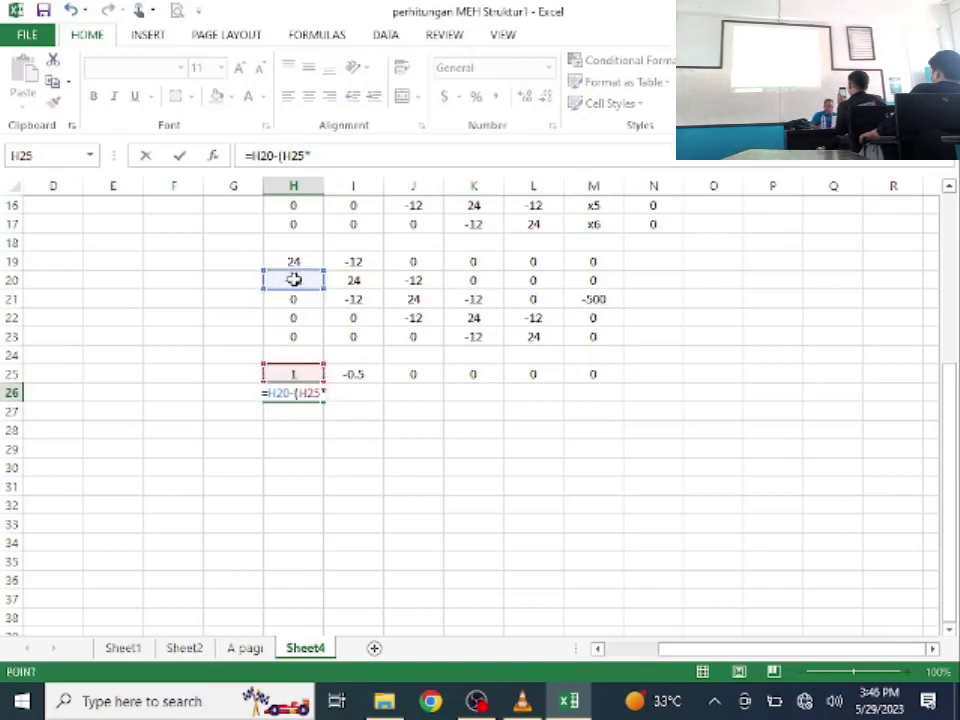
{"action": "left_click", "coordinate": [294, 280]}
{"action": "type", "text": ")"}
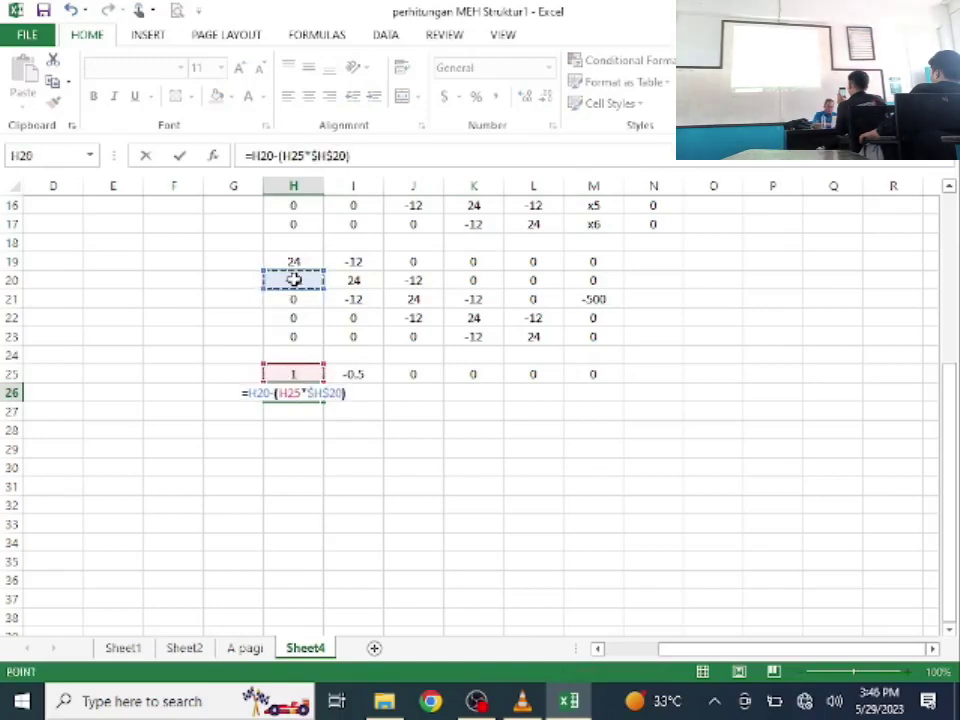
{"action": "key", "text": "Return"}
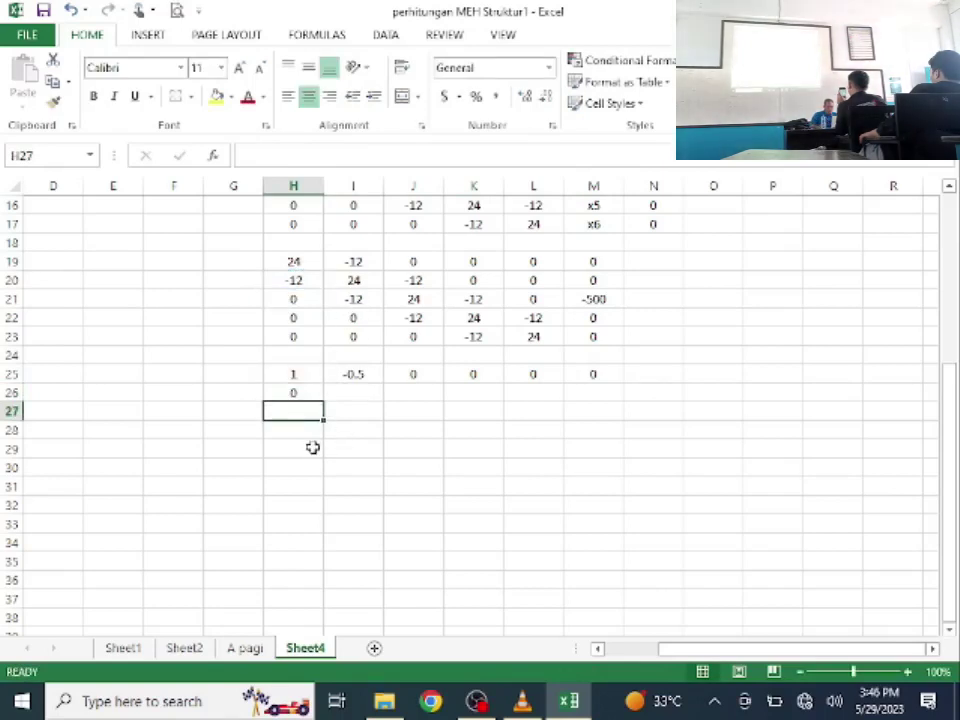
Step: Link H27 to H21, fill it down to H29, and extend the formulas of rows 26 to 29 across to column M
{"action": "type", "text": "="}
{"action": "left_click", "coordinate": [301, 302]}
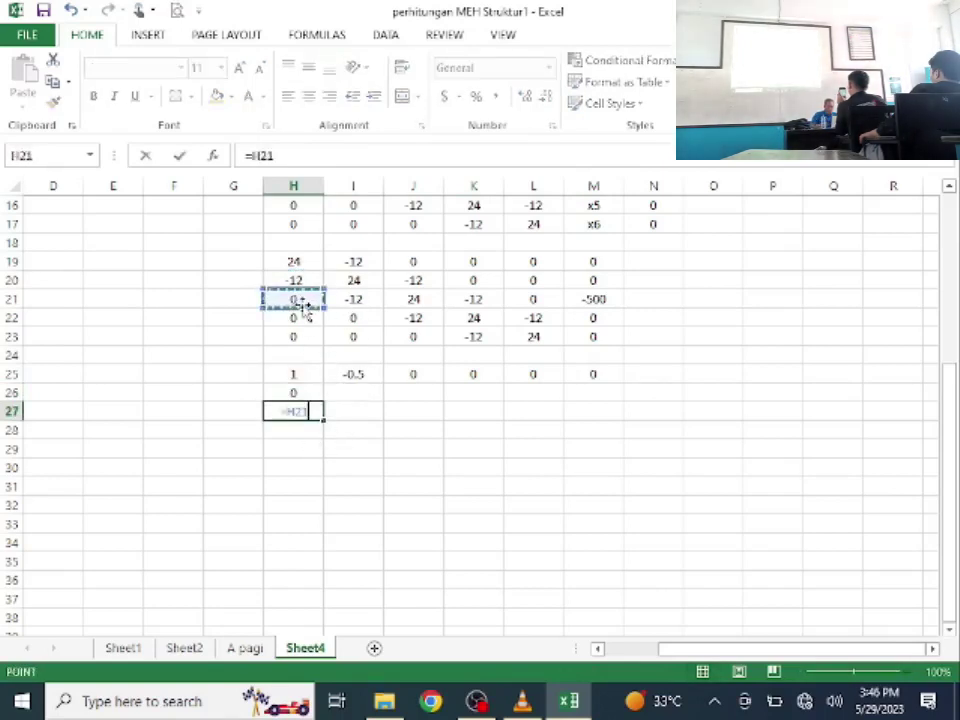
{"action": "key", "text": "Return"}
{"action": "left_click", "coordinate": [312, 413]}
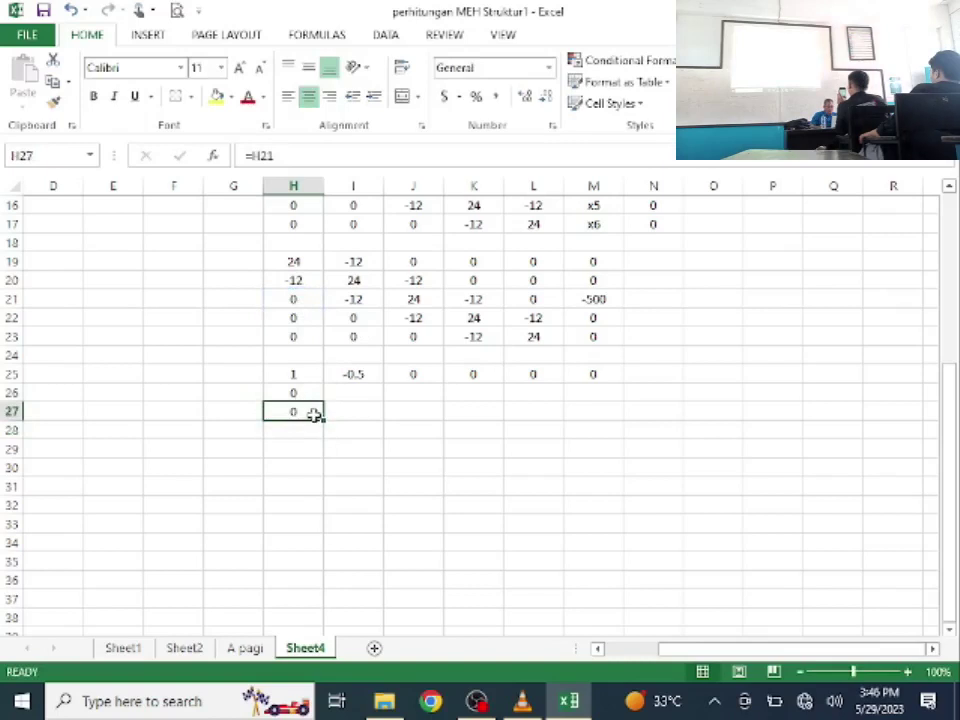
{"action": "left_click_drag", "start_coordinate": [322, 421], "coordinate": [316, 455]}
{"action": "left_click_drag", "start_coordinate": [310, 392], "coordinate": [595, 450]}
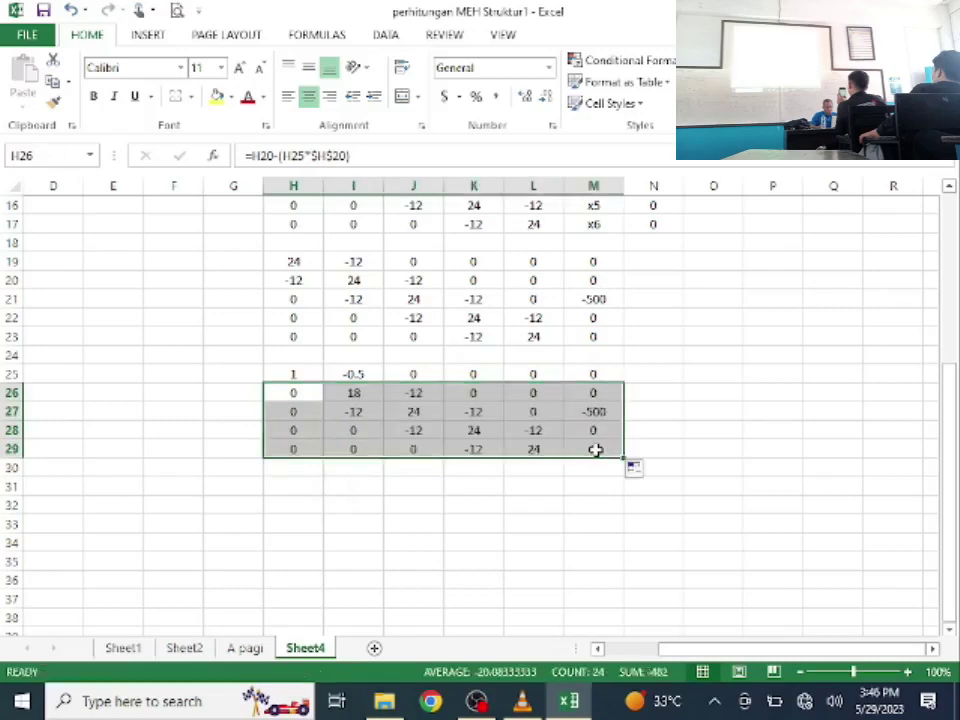
{"action": "left_click", "coordinate": [409, 493]}
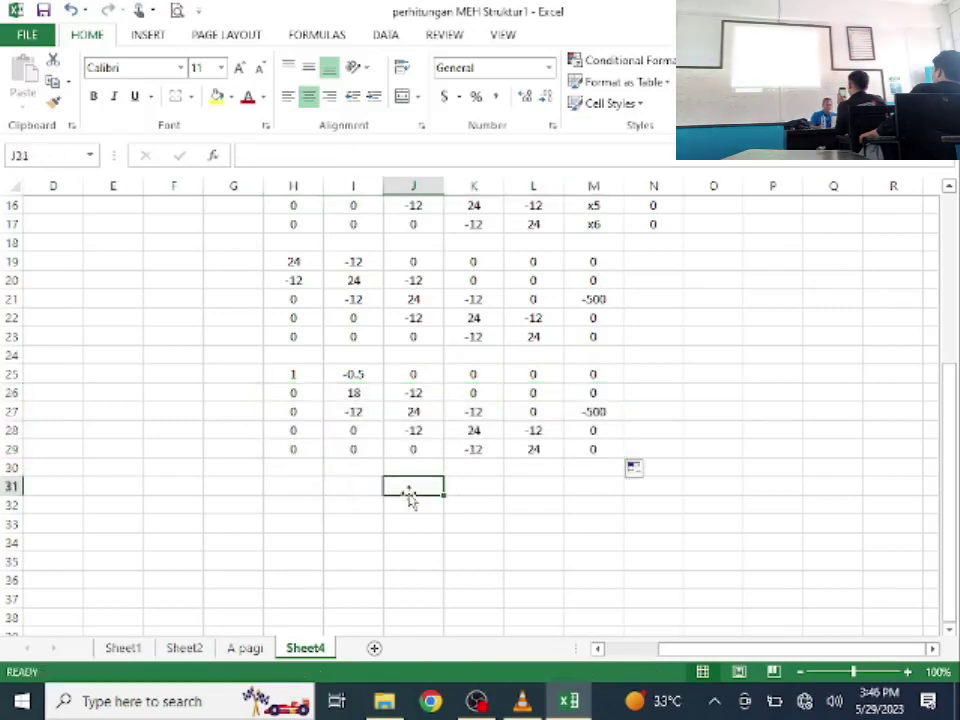
Step: Normalize the second row by its pivot with =I26/$I$26 in I32 and fill the formula across H32:M32
{"action": "left_click", "coordinate": [358, 493]}
{"action": "key", "text": "Down"}
{"action": "type", "text": "="}
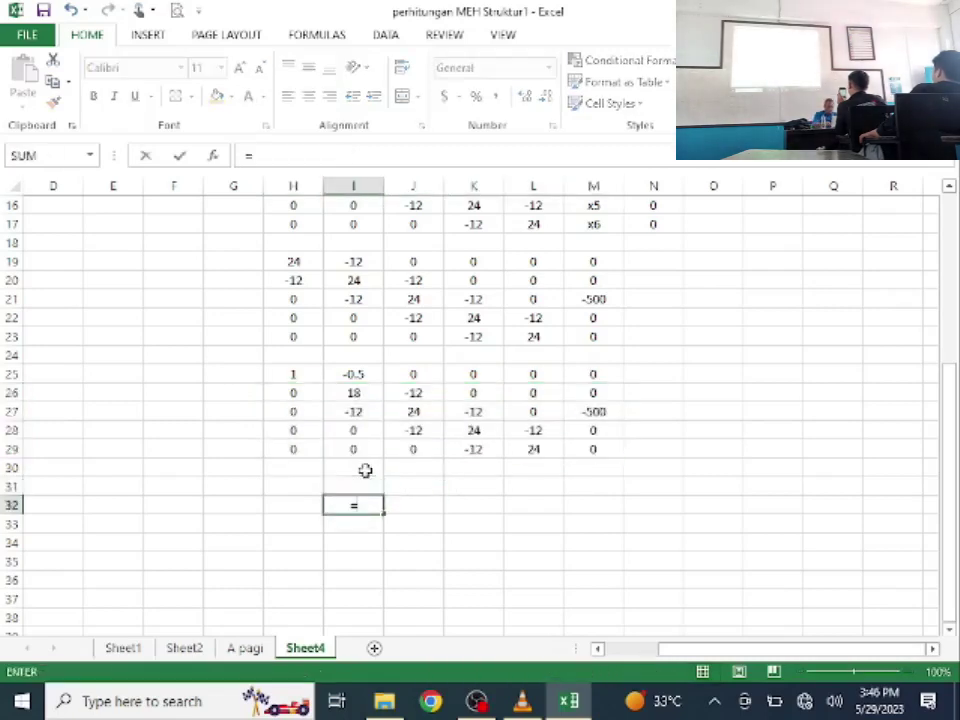
{"action": "left_click", "coordinate": [360, 393]}
{"action": "type", "text": "/"}
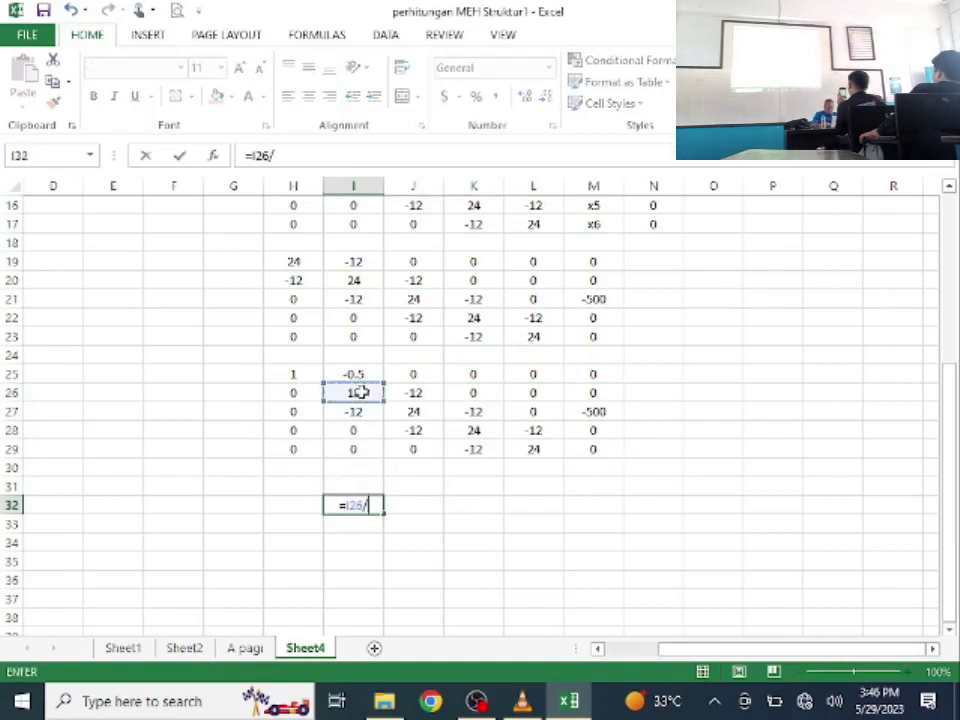
{"action": "left_click", "coordinate": [360, 393]}
{"action": "key", "text": "F4"}
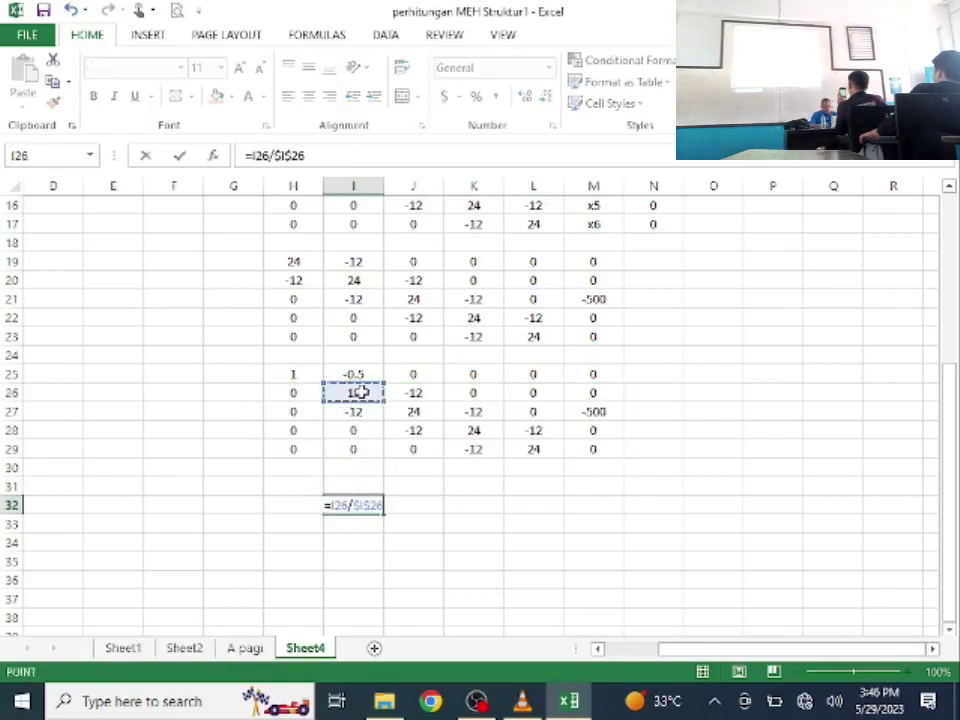
{"action": "key", "text": "Return"}
{"action": "left_click", "coordinate": [358, 507]}
{"action": "left_click_drag", "start_coordinate": [384, 514], "coordinate": [278, 525]}
{"action": "left_click_drag", "start_coordinate": [387, 511], "coordinate": [612, 519]}
Step: Enter the elimination formula =I25-(I32*$I$25) in I31 for the first row
{"action": "left_click", "coordinate": [353, 487]}
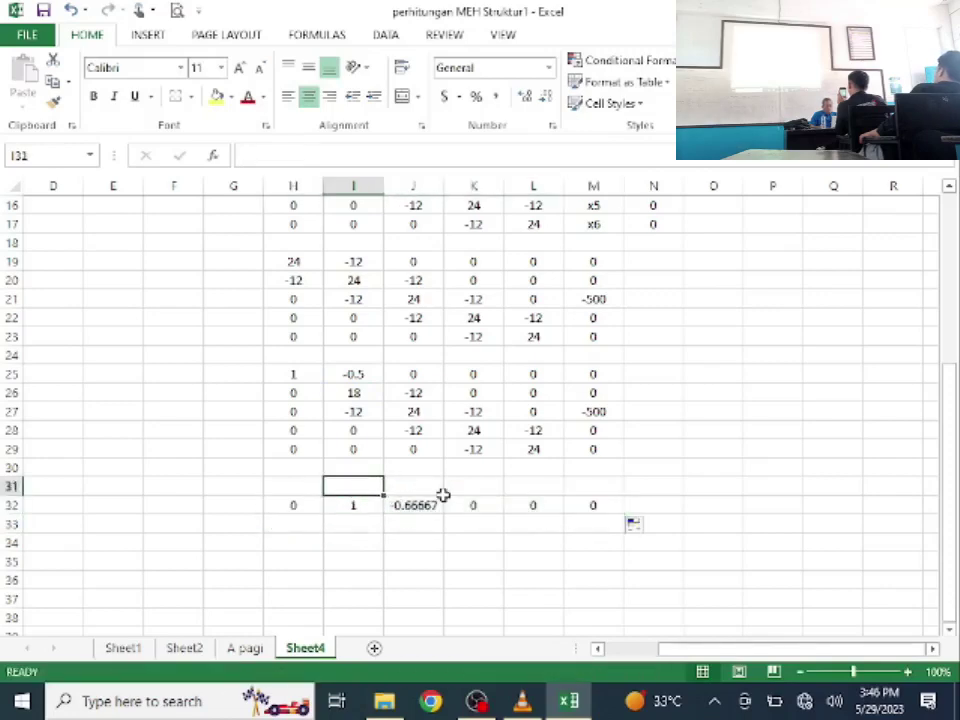
{"action": "type", "text": "="}
{"action": "left_click", "coordinate": [343, 374]}
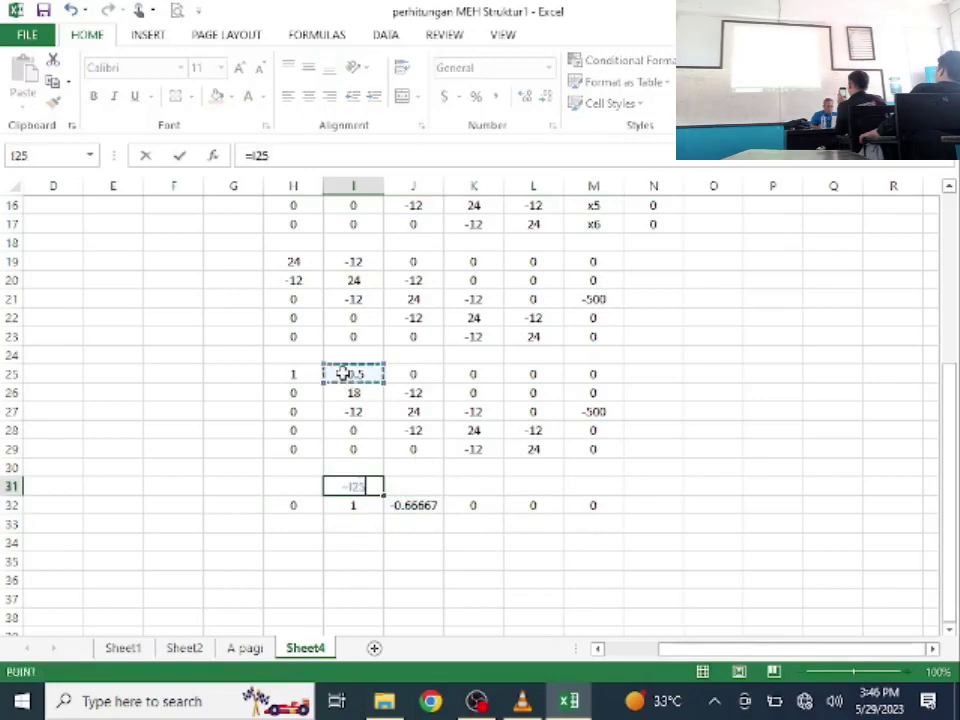
{"action": "type", "text": "-"}
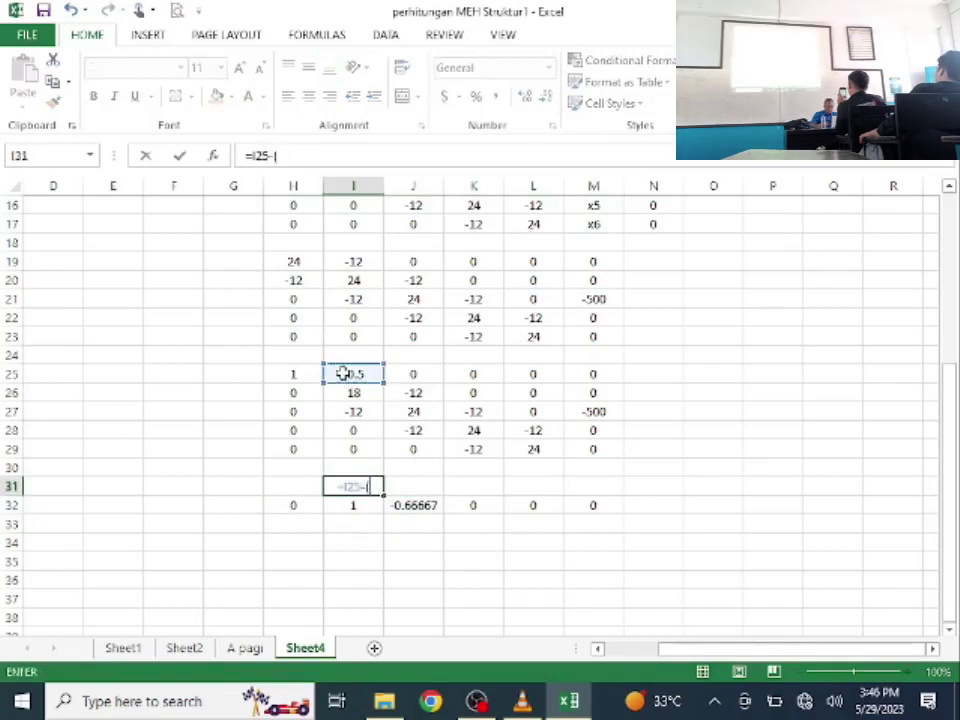
{"action": "type", "text": "("}
{"action": "left_click", "coordinate": [346, 508]}
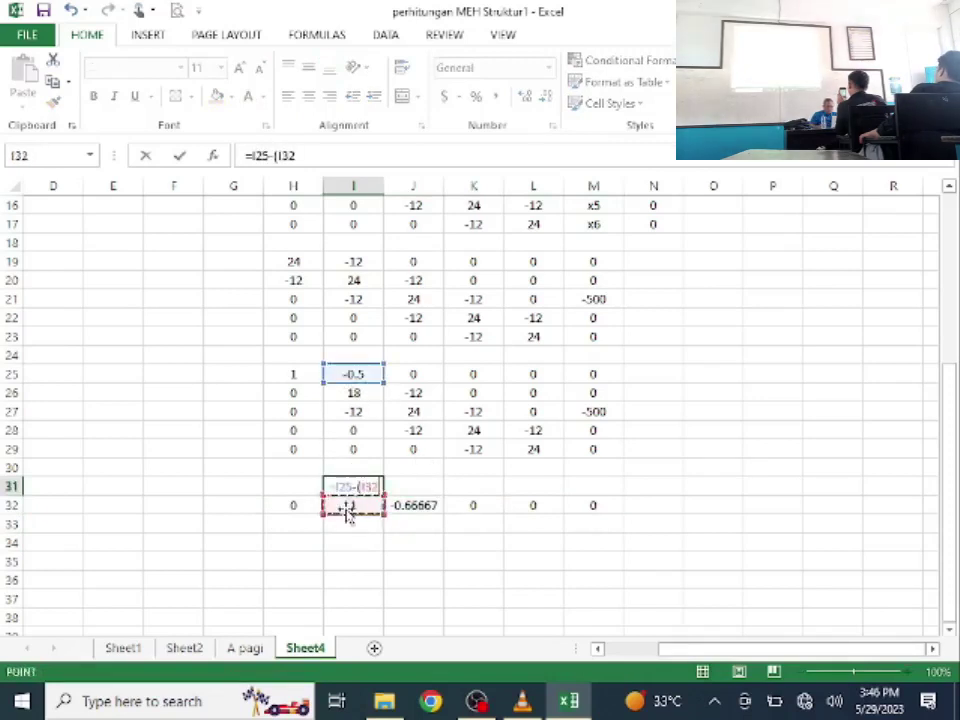
{"action": "type", "text": "*"}
{"action": "left_click", "coordinate": [354, 374]}
{"action": "key", "text": "F4"}
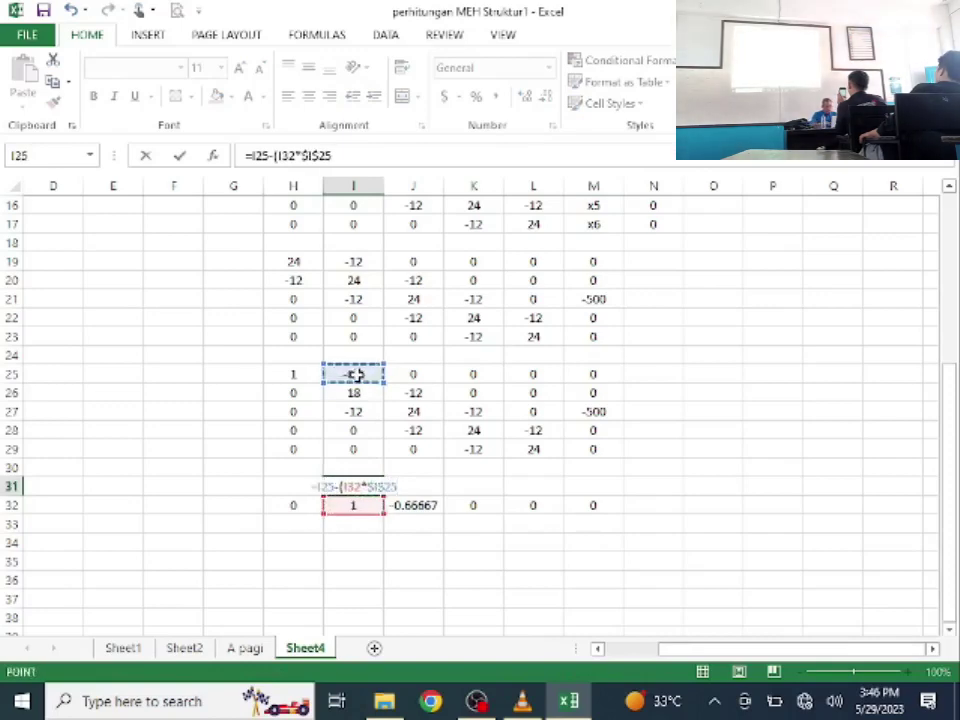
{"action": "key", "text": "Return"}
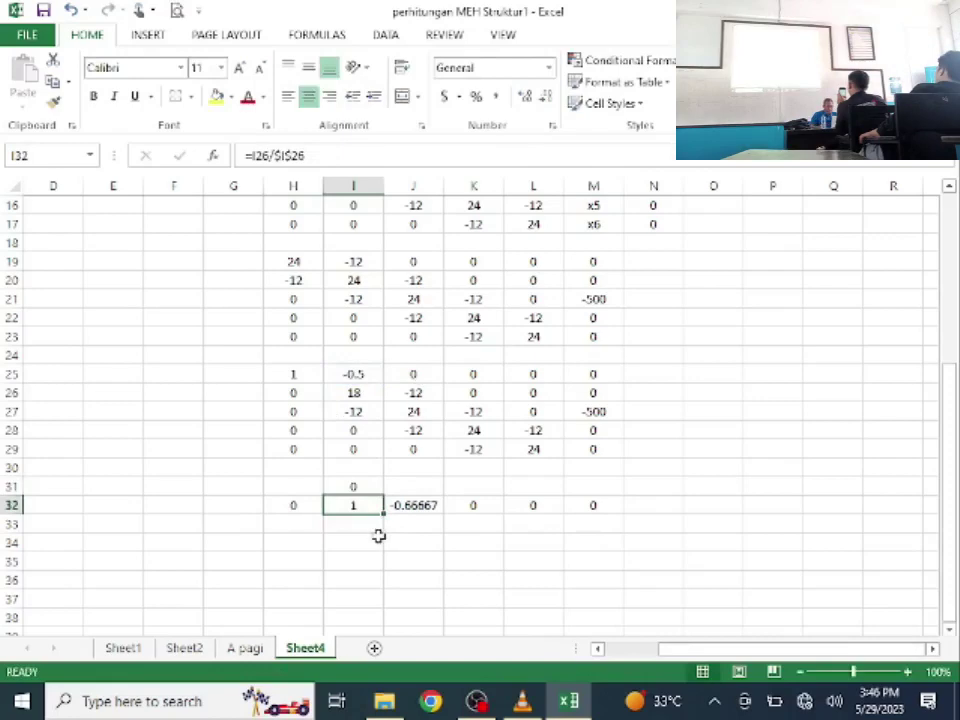
Step: Enter the elimination formula =I27-(I32*$I$27) in I33 for the third row
{"action": "key", "text": "Down"}
{"action": "type", "text": "="}
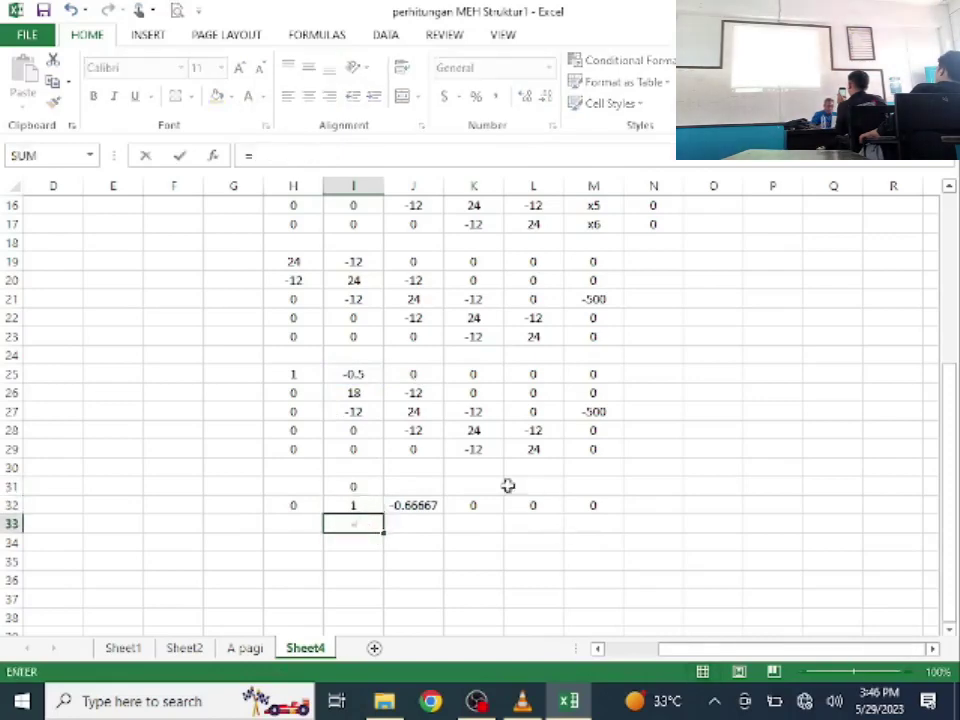
{"action": "left_click", "coordinate": [354, 413]}
{"action": "type", "text": "-"}
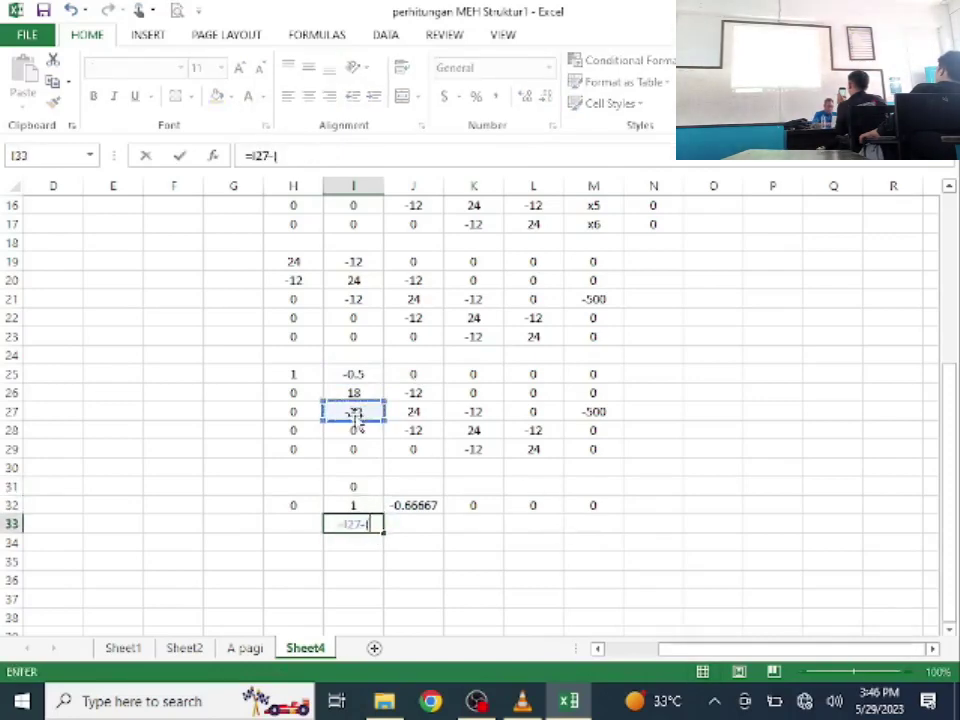
{"action": "type", "text": "("}
{"action": "left_click", "coordinate": [355, 505]}
{"action": "type", "text": "*"}
{"action": "left_click", "coordinate": [352, 413]}
{"action": "key", "text": "F4"}
{"action": "type", "text": ")"}
{"action": "key", "text": "Return"}
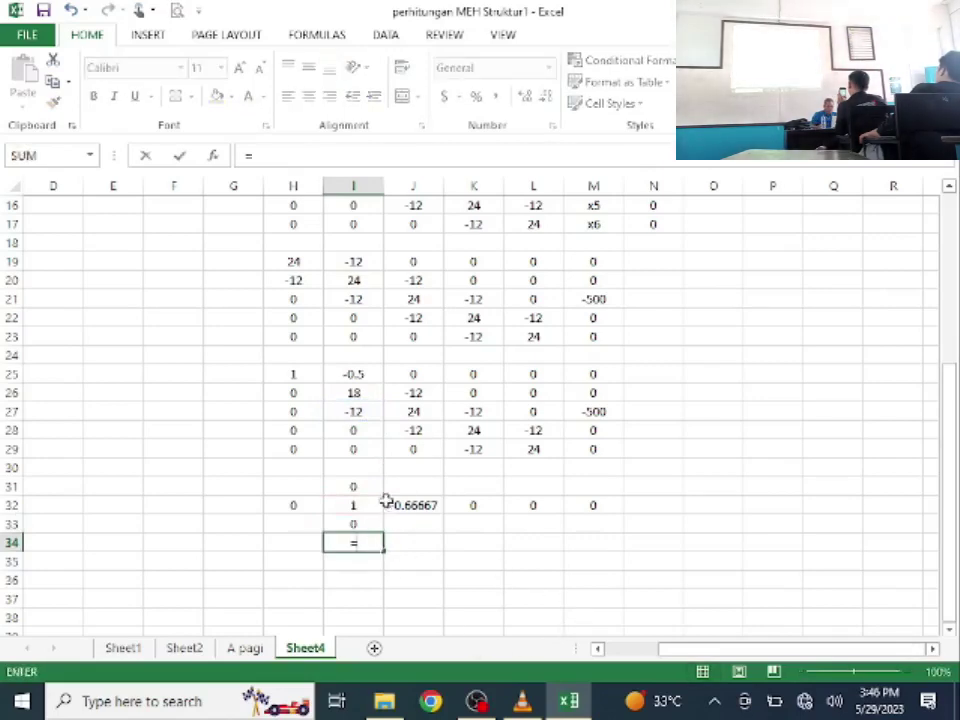
Step: Link I34 to I28, fill it down to I35, and extend the formulas of rows 33 to 35 across columns H to M
{"action": "type", "text": "="}
{"action": "left_click", "coordinate": [360, 431]}
{"action": "key", "text": "Return"}
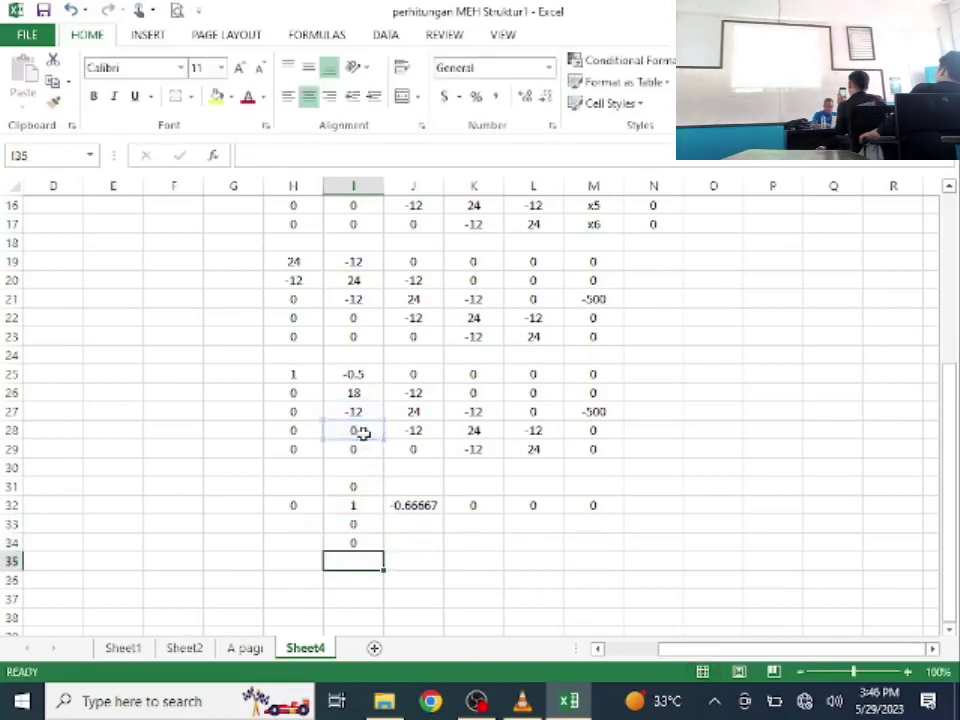
{"action": "left_click", "coordinate": [356, 545]}
{"action": "left_click_drag", "start_coordinate": [382, 551], "coordinate": [379, 568]}
{"action": "left_click_drag", "start_coordinate": [375, 524], "coordinate": [285, 572]}
{"action": "left_click_drag", "start_coordinate": [384, 570], "coordinate": [615, 575]}
Step: Fill the first-row elimination formula from I31 across H31:M31
{"action": "left_click", "coordinate": [365, 488]}
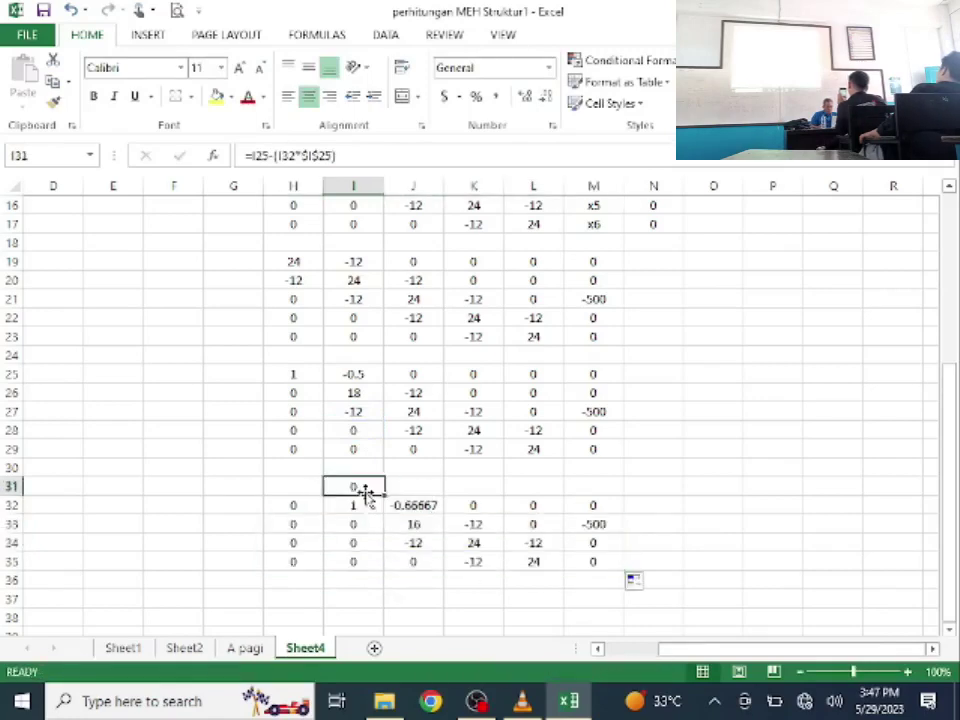
{"action": "left_click_drag", "start_coordinate": [384, 494], "coordinate": [290, 488]}
{"action": "left_click_drag", "start_coordinate": [386, 492], "coordinate": [600, 500]}
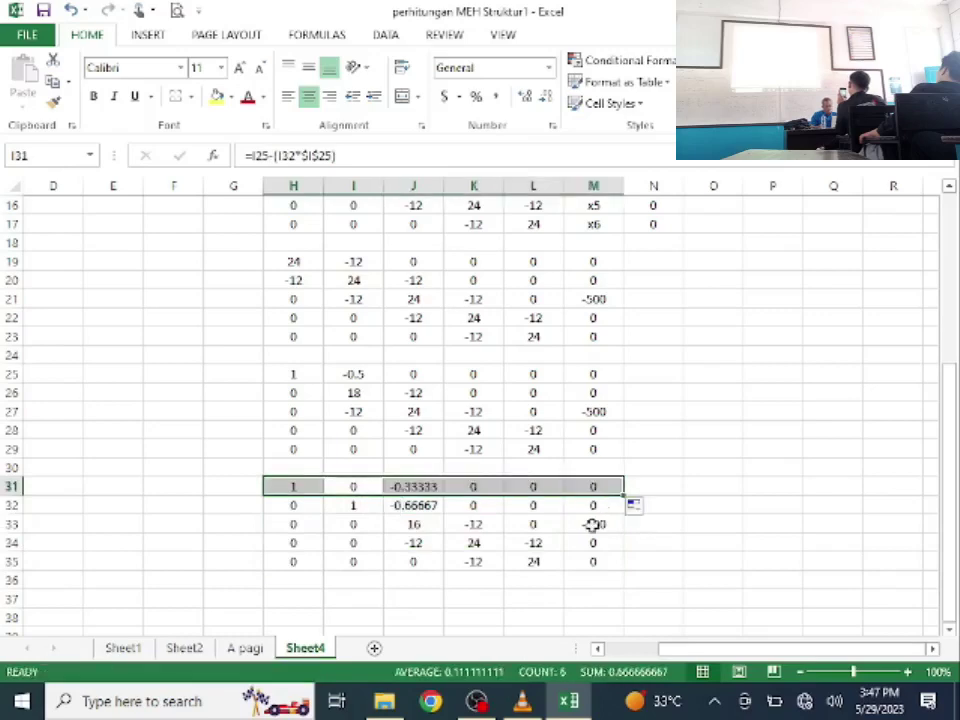
Step: Normalize the third row's pivot by entering =J33/J33 in J39
{"action": "left_click", "coordinate": [436, 546]}
{"action": "scroll", "coordinate": [424, 510], "scroll_direction": "down", "scroll_amount": 3}
{"action": "left_click", "coordinate": [424, 428]}
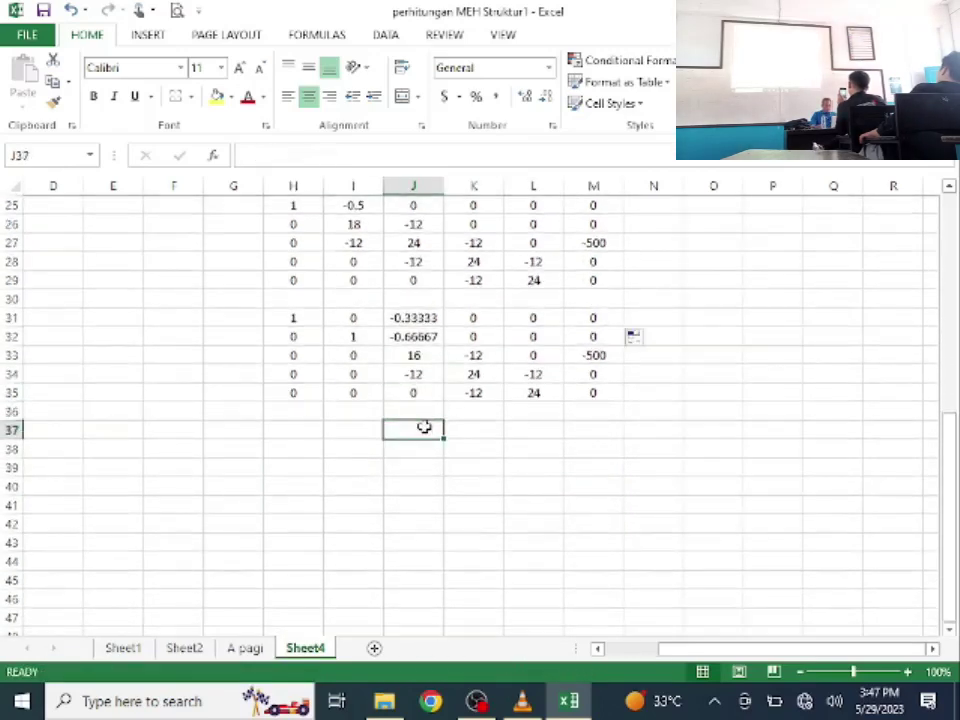
{"action": "key", "text": "Down"}
{"action": "key", "text": "Down"}
{"action": "type", "text": "="}
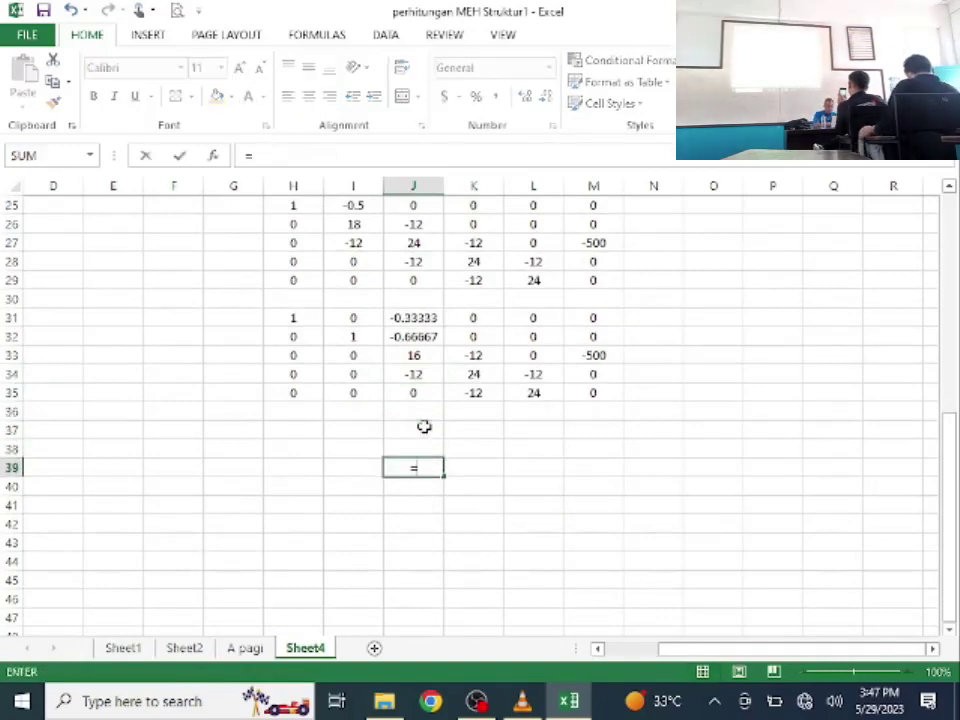
{"action": "left_click", "coordinate": [405, 356]}
{"action": "type", "text": "/"}
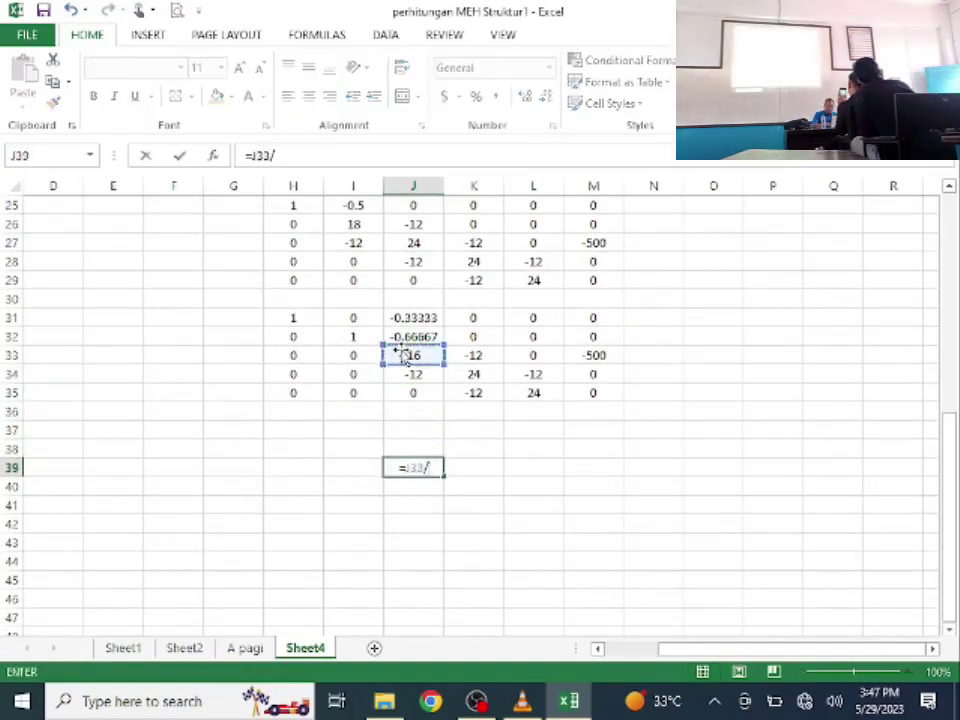
{"action": "left_click", "coordinate": [413, 354]}
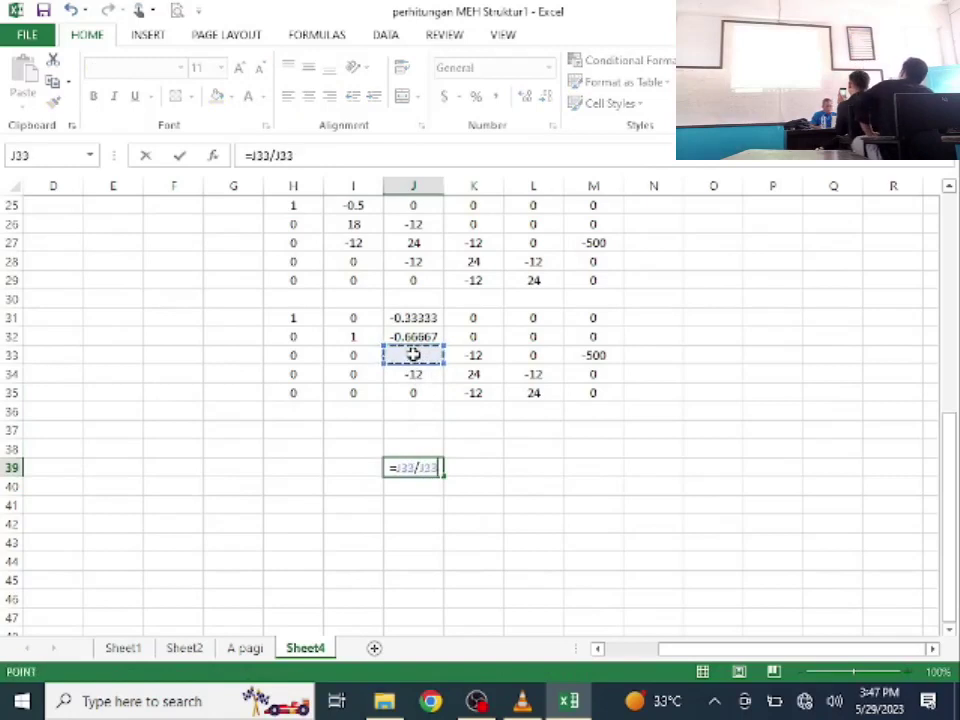
{"action": "key", "text": "Return"}
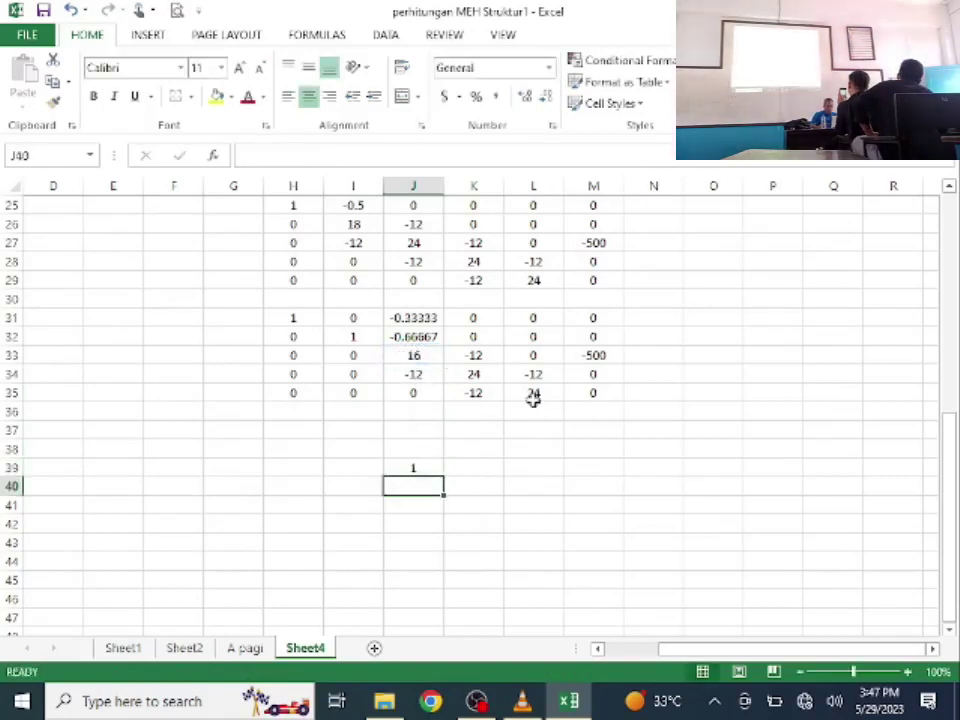
Step: Enter the elimination formula =J32-(J39*$J$32) in J38 for the second row
{"action": "left_click", "coordinate": [422, 449]}
{"action": "type", "text": "="}
{"action": "left_click", "coordinate": [406, 336]}
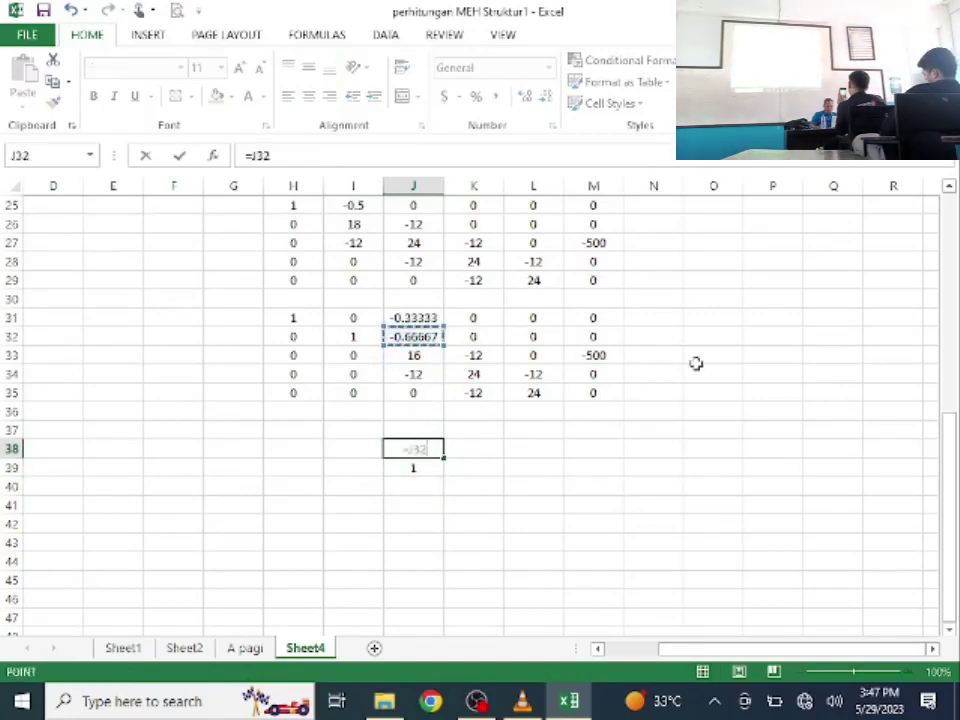
{"action": "type", "text": "-"}
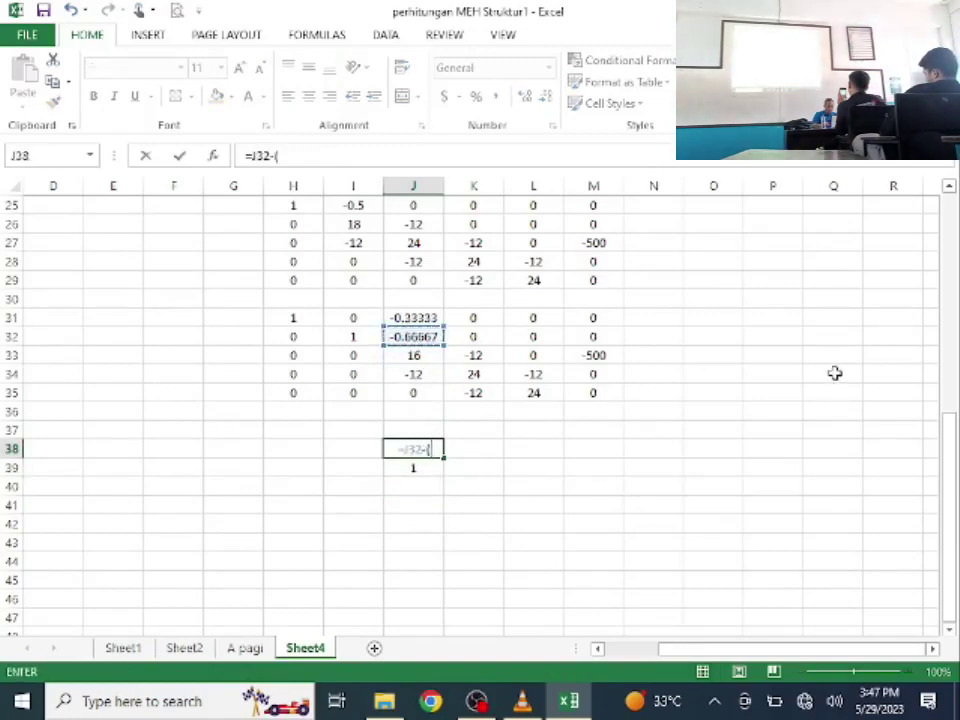
{"action": "type", "text": "("}
{"action": "left_click", "coordinate": [414, 468]}
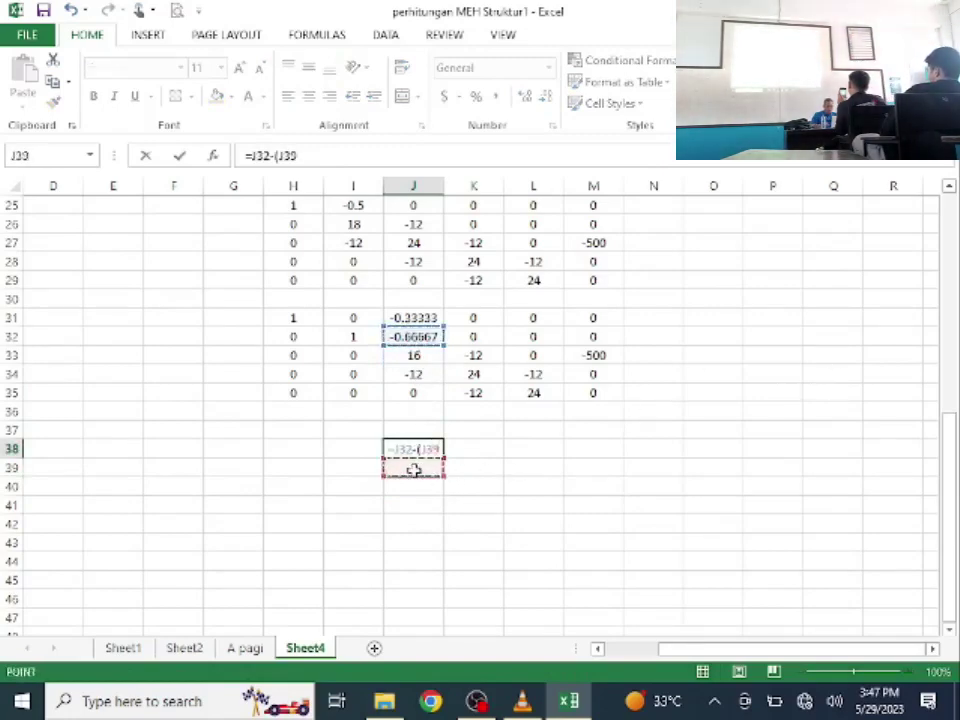
{"action": "type", "text": "*"}
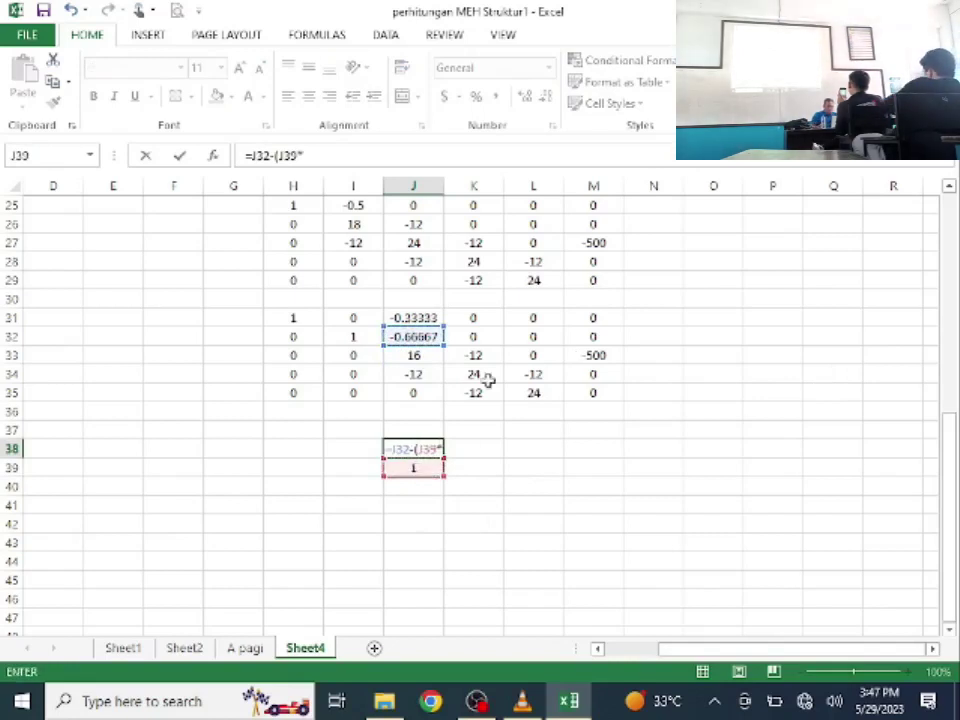
{"action": "left_click", "coordinate": [412, 337]}
{"action": "key", "text": "F4"}
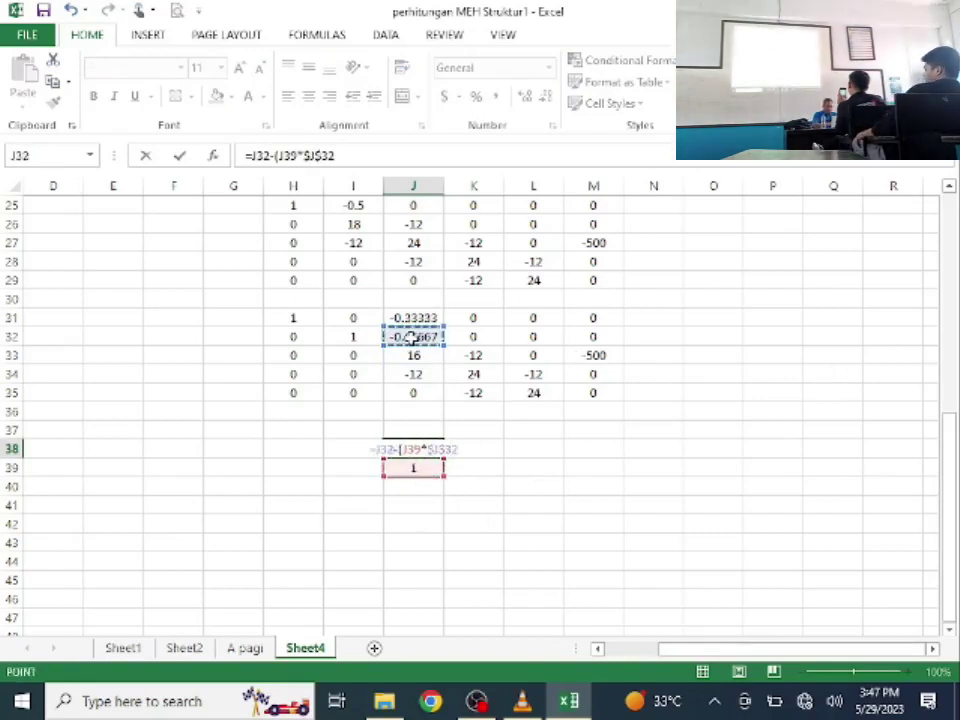
{"action": "key", "text": "Return"}
Step: Enter the elimination formula =J31-(J39*$J$31) in J37 for the first row
{"action": "left_click", "coordinate": [424, 431]}
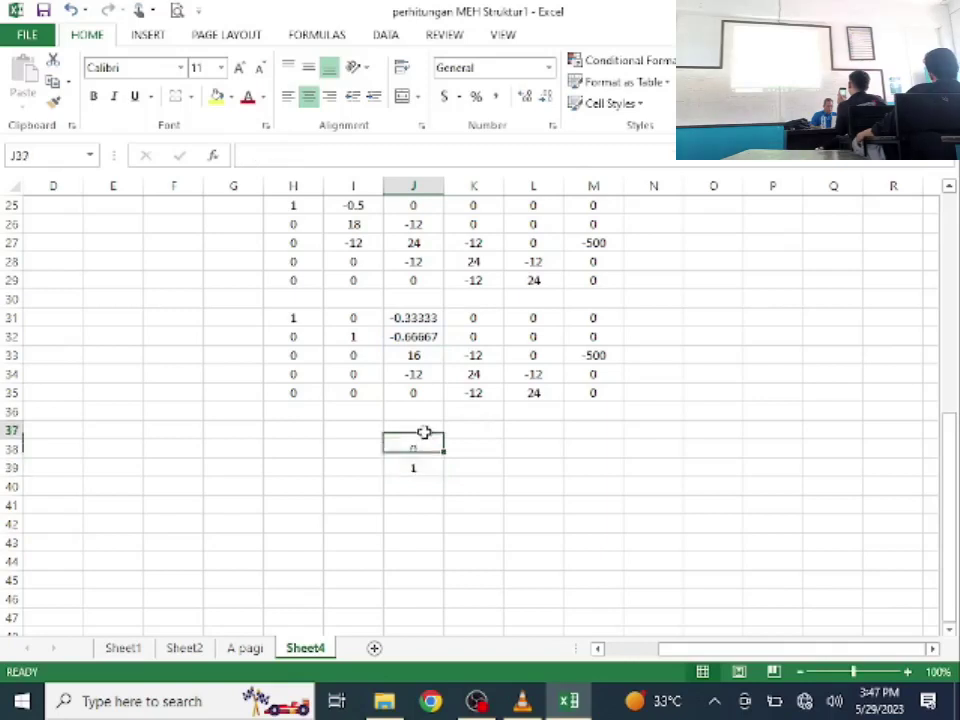
{"action": "type", "text": "="}
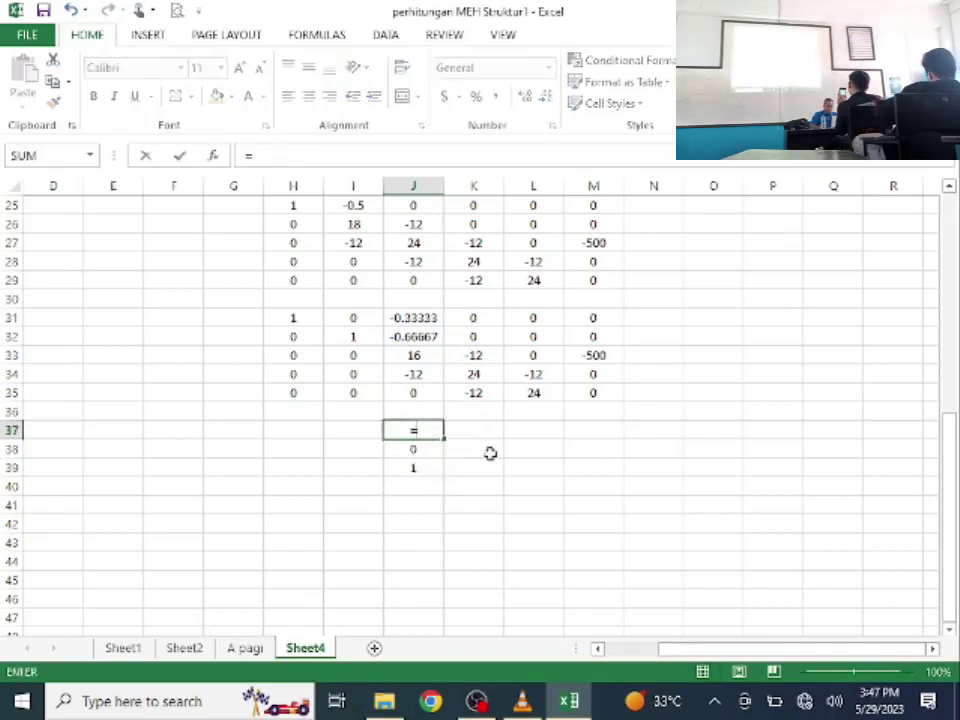
{"action": "left_click", "coordinate": [409, 317]}
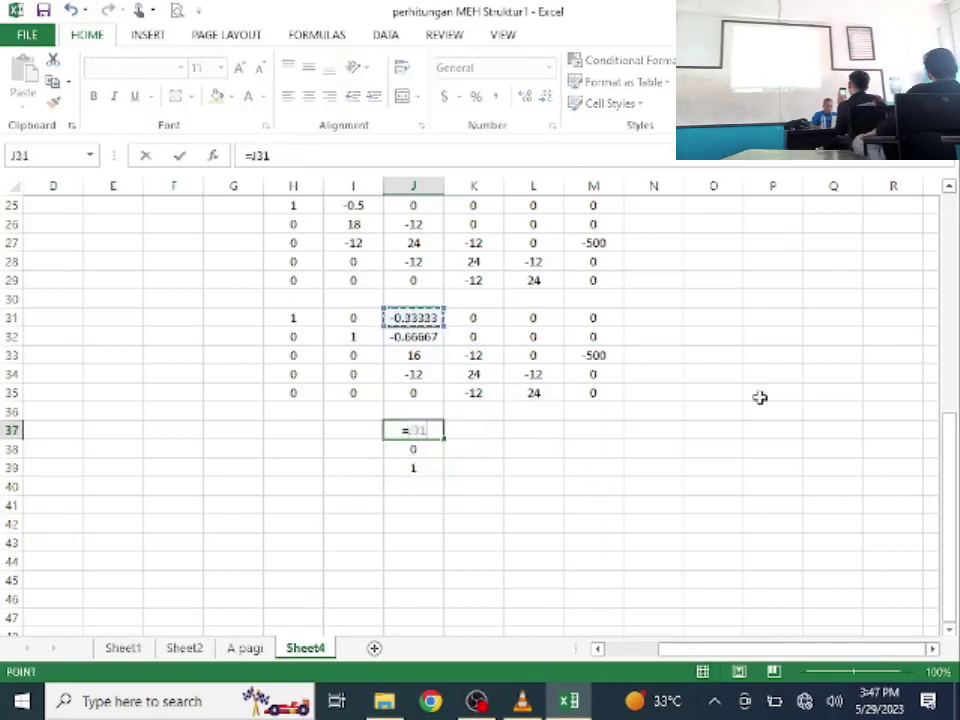
{"action": "type", "text": "-("}
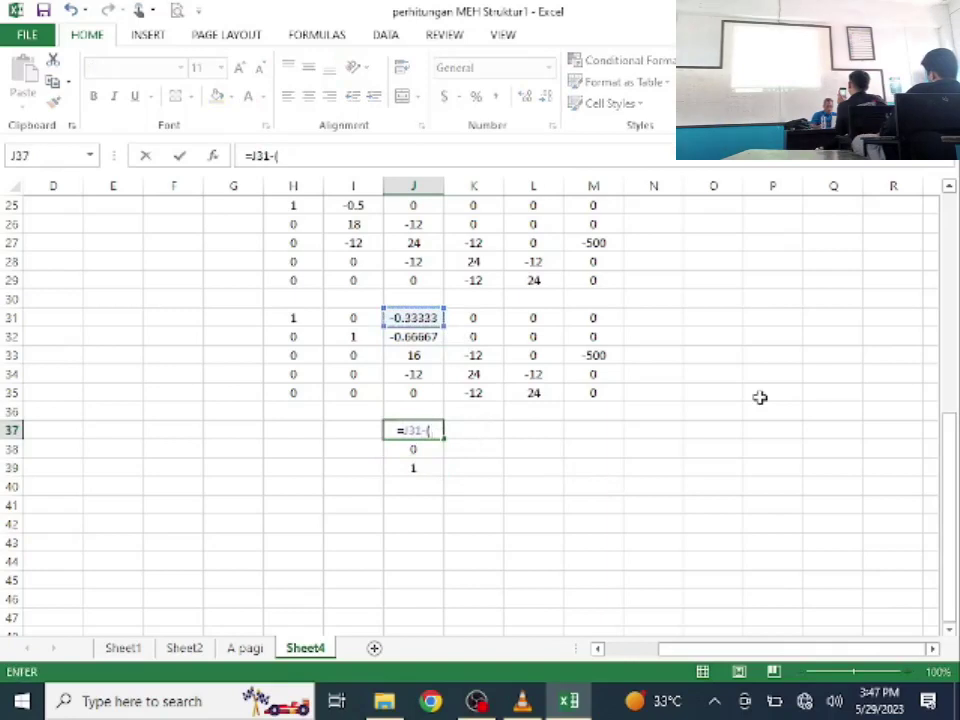
{"action": "left_click", "coordinate": [425, 468]}
{"action": "type", "text": "*"}
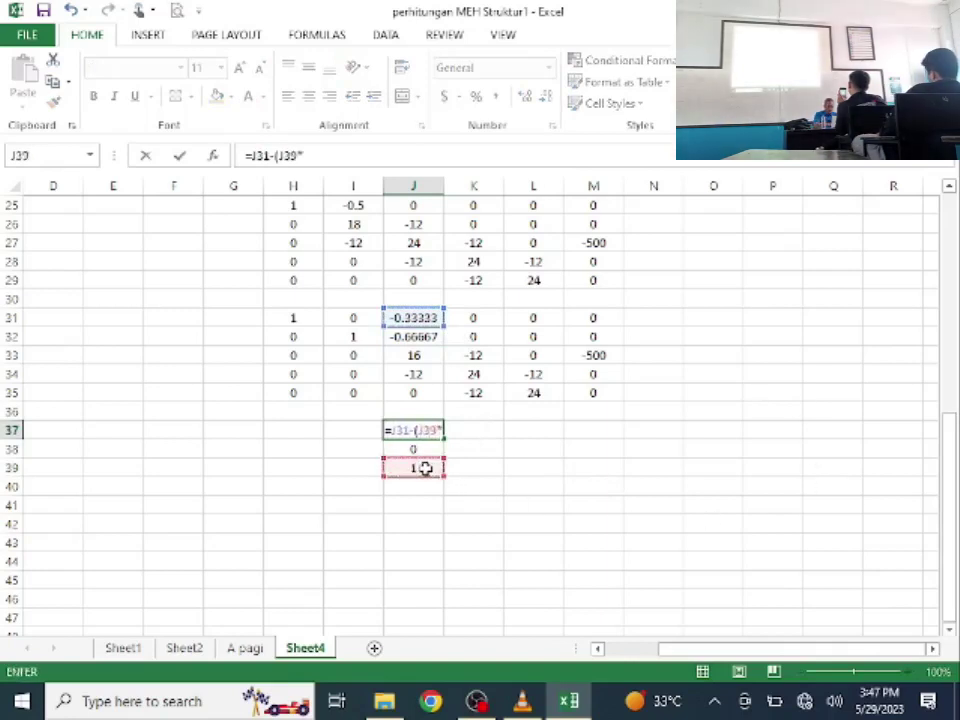
{"action": "left_click", "coordinate": [416, 318]}
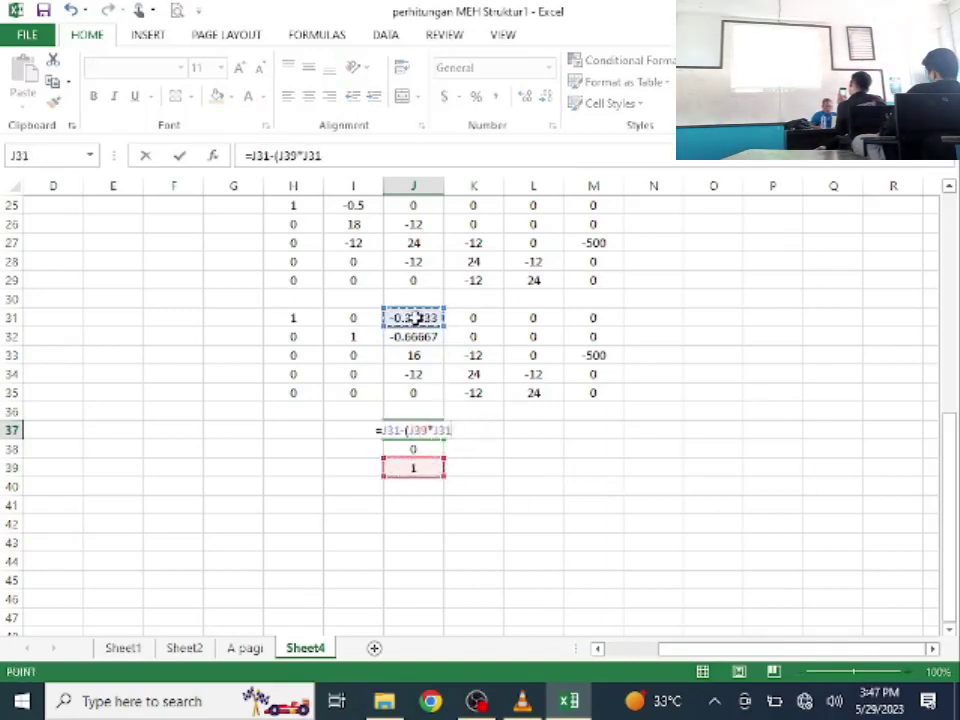
{"action": "key", "text": "F4"}
{"action": "type", "text": ")"}
{"action": "key", "text": "Return"}
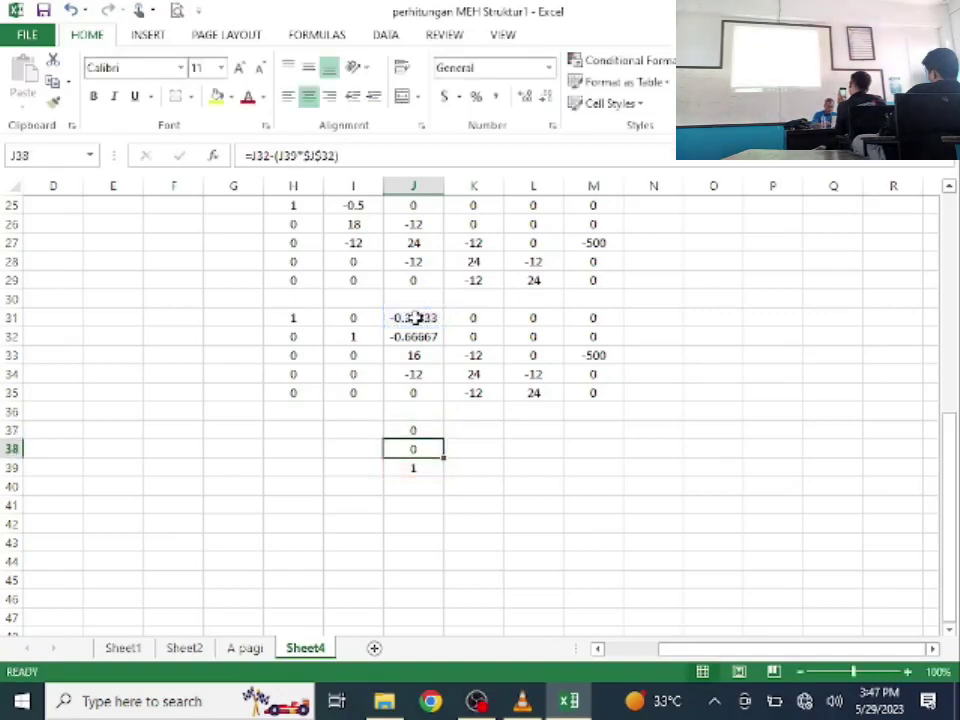
Step: Link J40 to J35 and select the elimination formulas in J37:J38
{"action": "left_click", "coordinate": [416, 487]}
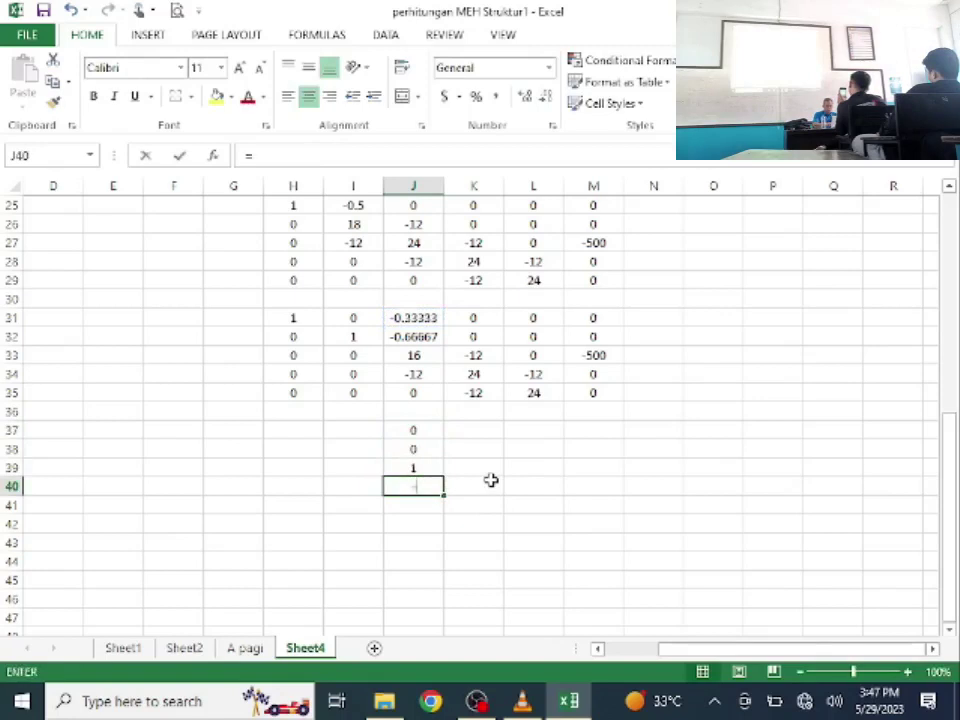
{"action": "left_click", "coordinate": [409, 390]}
{"action": "key", "text": "Return"}
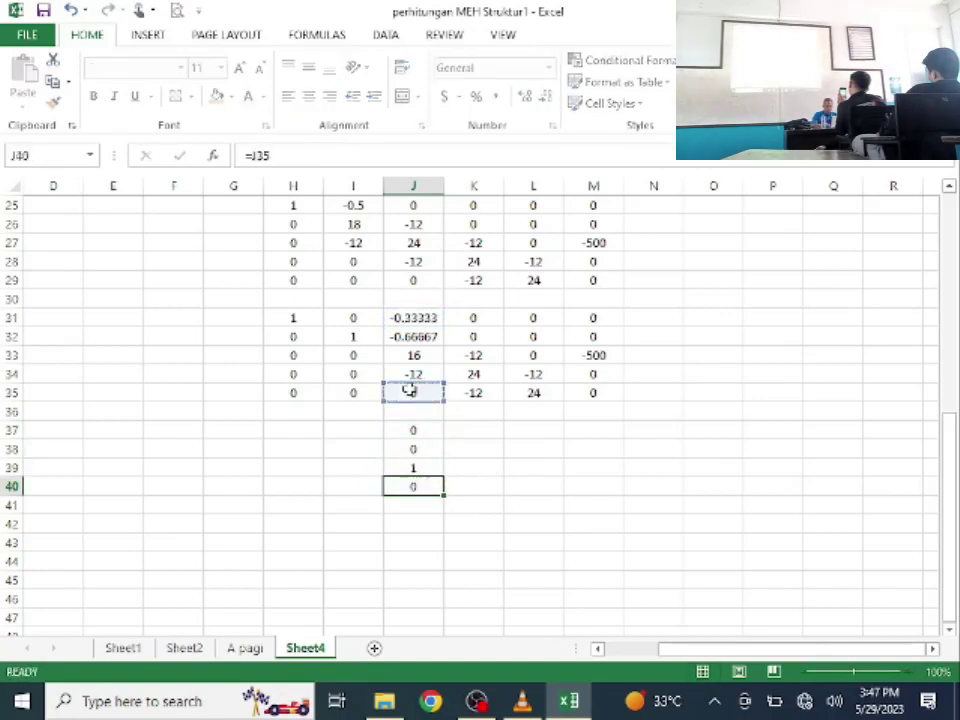
{"action": "left_click_drag", "start_coordinate": [416, 430], "coordinate": [412, 447]}
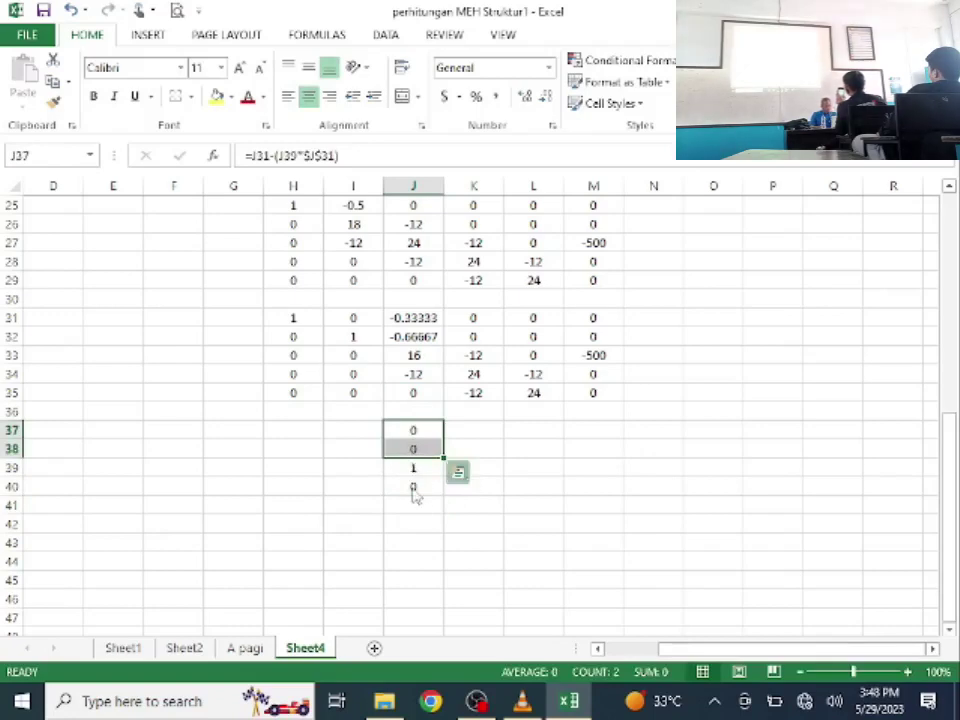
{"action": "left_click", "coordinate": [457, 472]}
Step: Replace the link in J40 with the fourth row's elimination formula =J34-(J39*$J$34)
{"action": "left_click", "coordinate": [412, 486]}
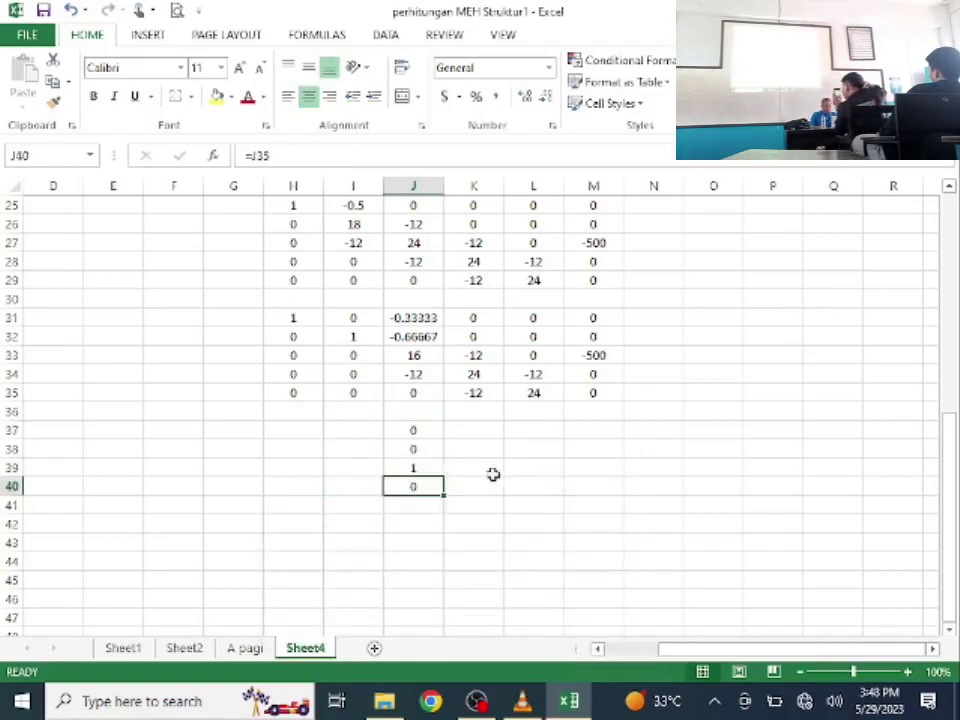
{"action": "type", "text": "="}
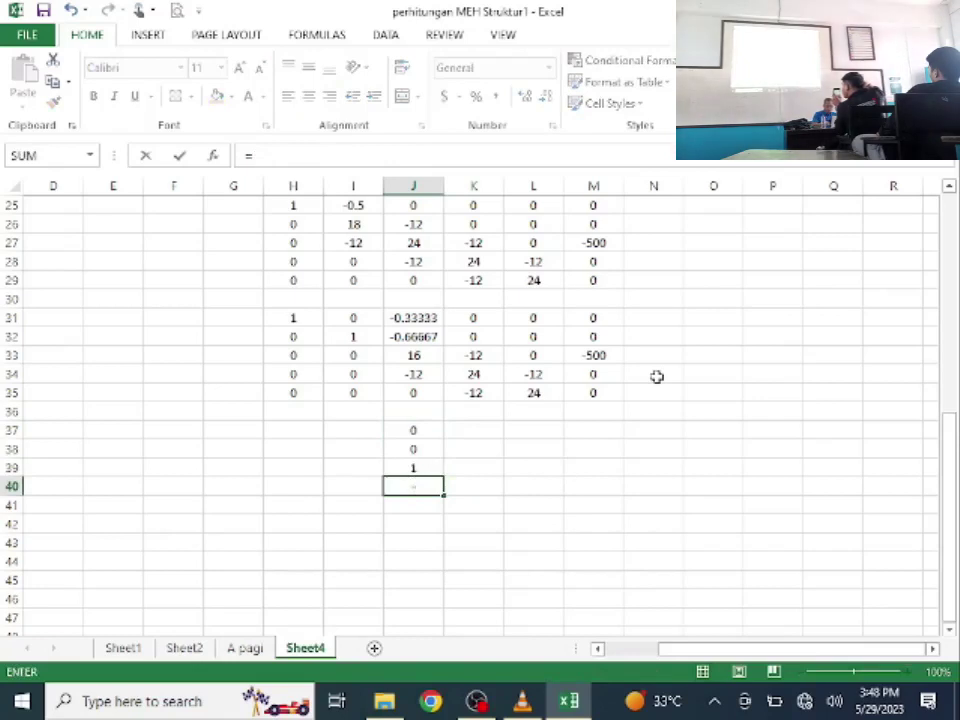
{"action": "left_click", "coordinate": [424, 376]}
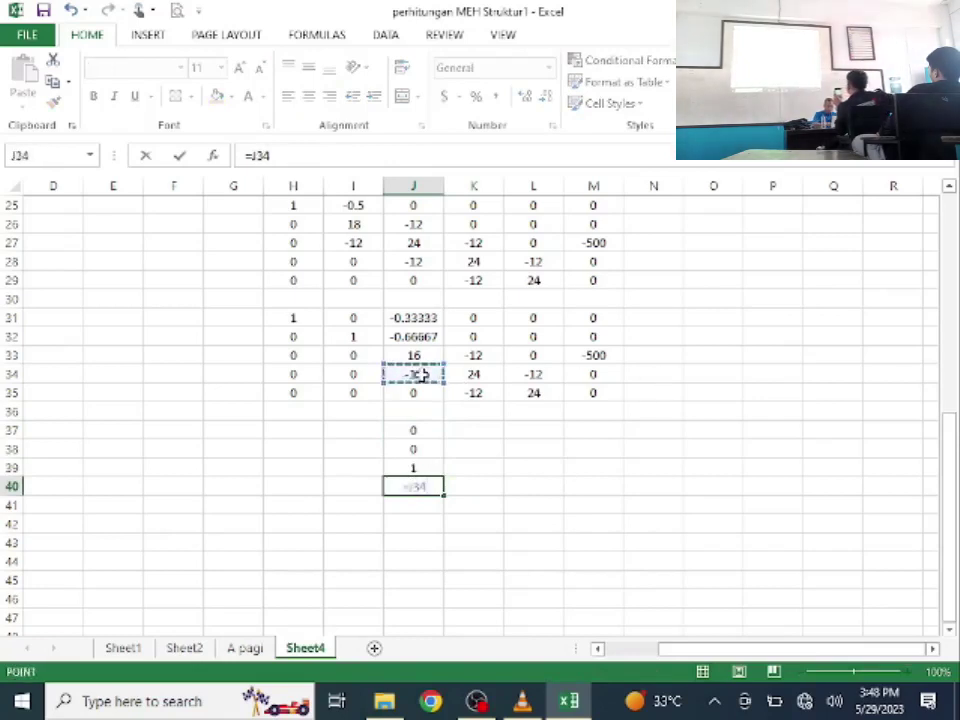
{"action": "type", "text": "-("}
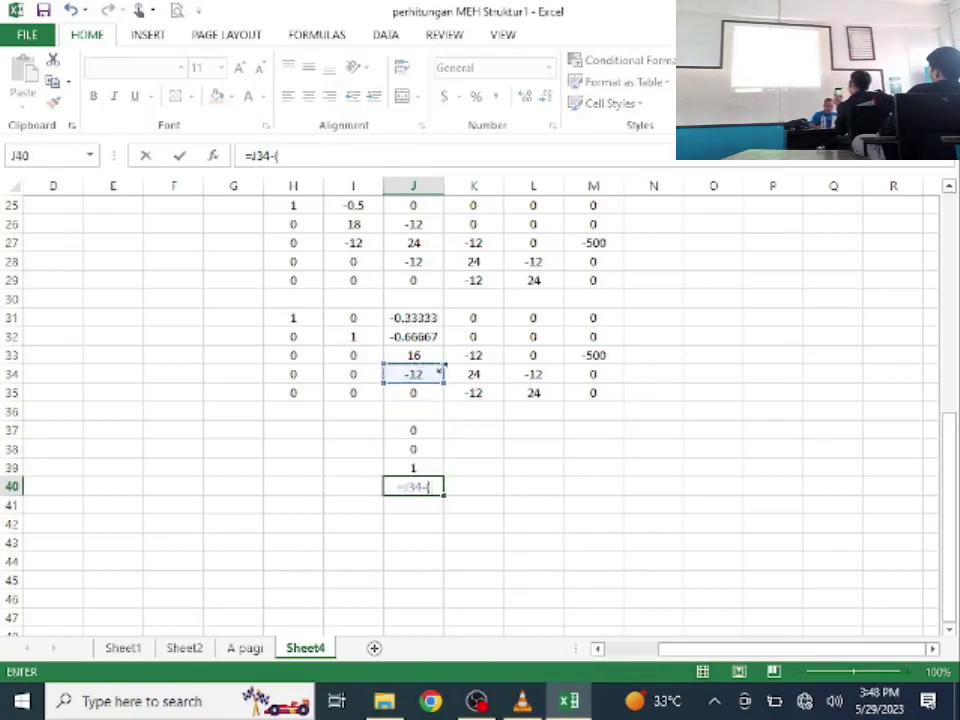
{"action": "left_click", "coordinate": [418, 466]}
{"action": "type", "text": "*"}
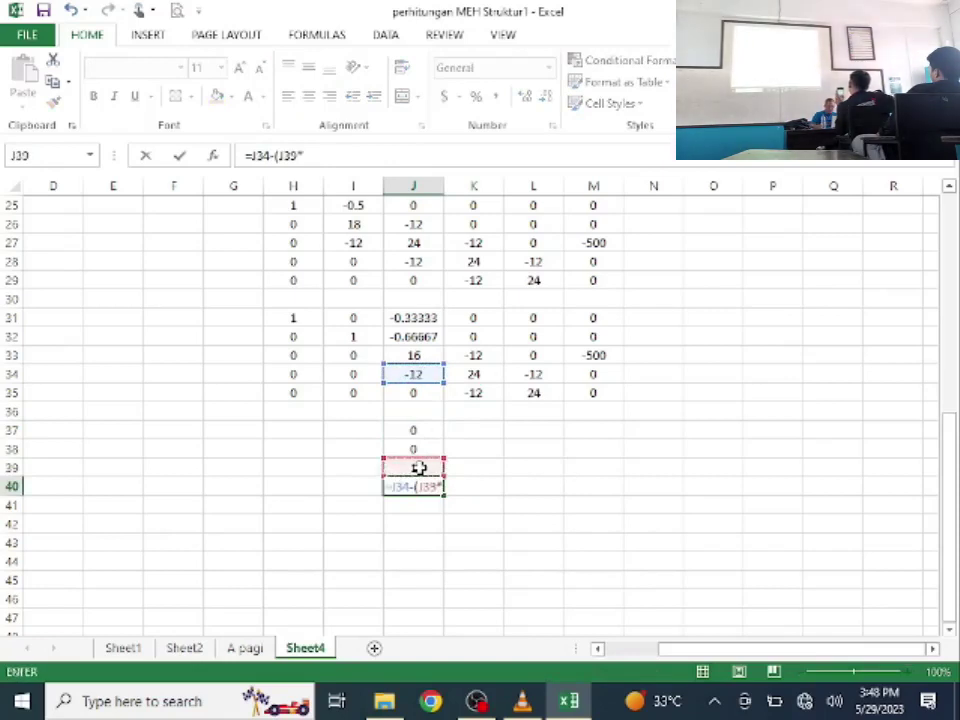
{"action": "left_click", "coordinate": [429, 377]}
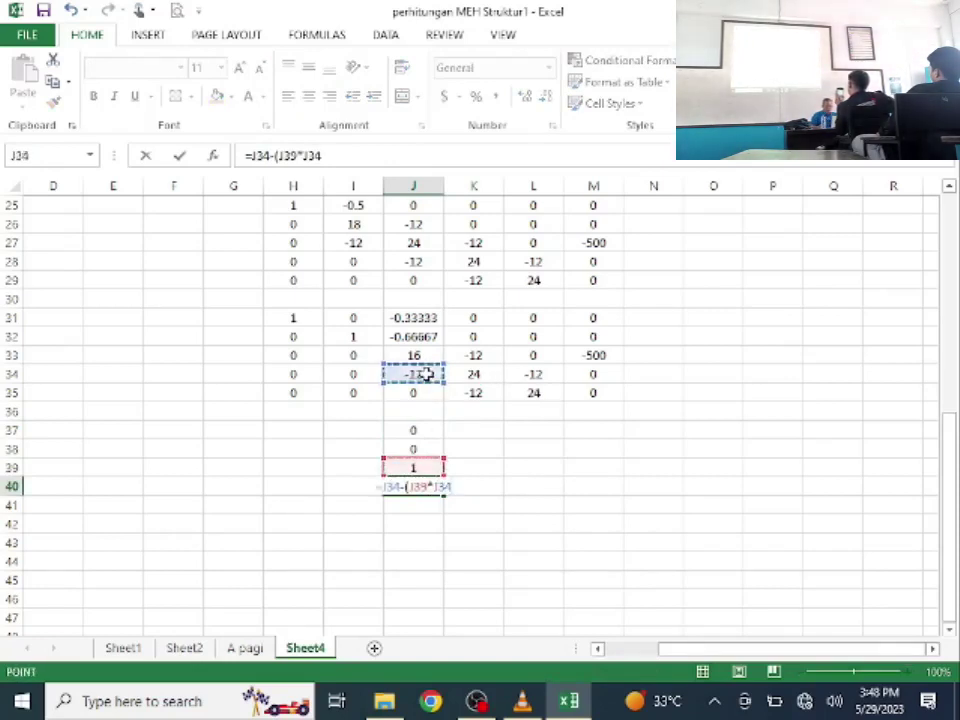
{"action": "key", "text": "F4"}
{"action": "type", "text": ")"}
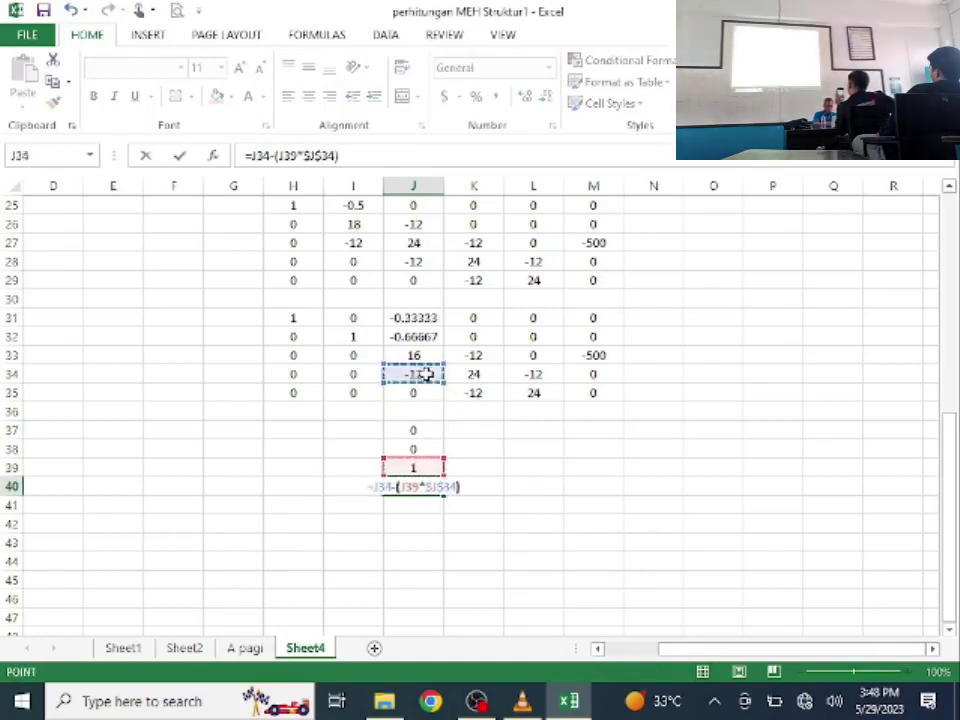
{"action": "key", "text": "Return"}
Step: Link J41 to J35 for the fifth row
{"action": "type", "text": "="}
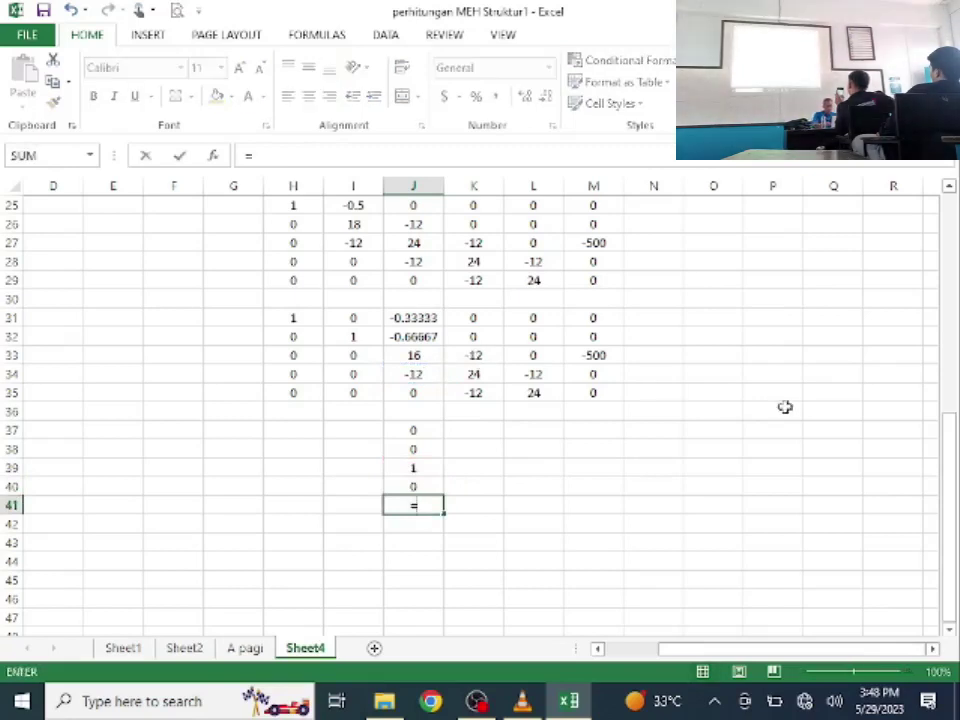
{"action": "left_click", "coordinate": [406, 387]}
{"action": "key", "text": "Return"}
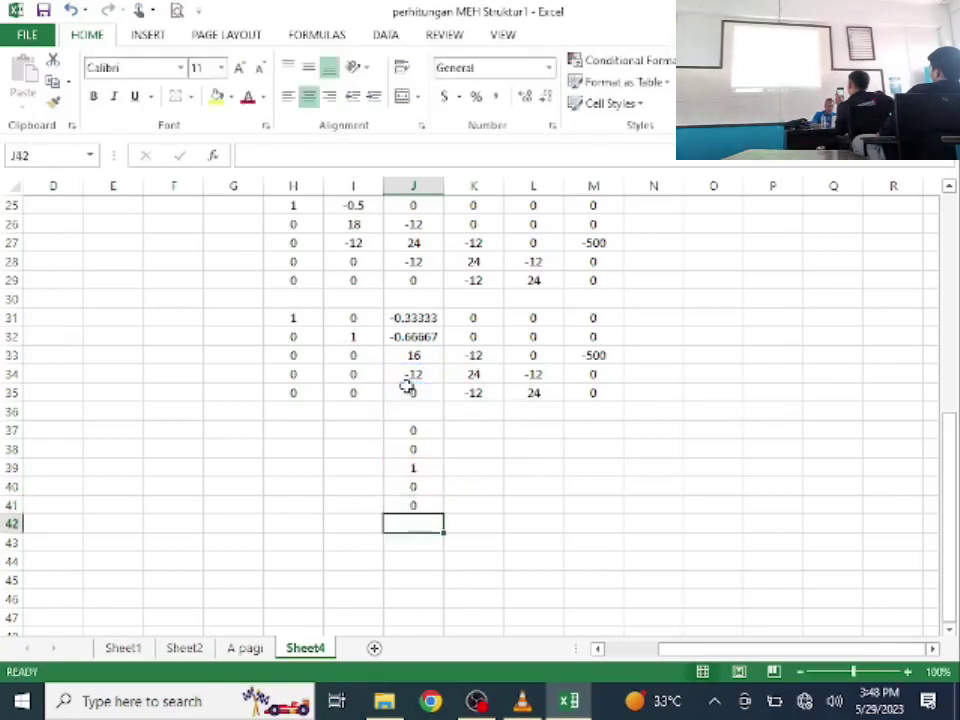
Step: Fill the formulas in J37:J41 across columns H to M to complete the third elimination matrix
{"action": "left_click", "coordinate": [407, 434]}
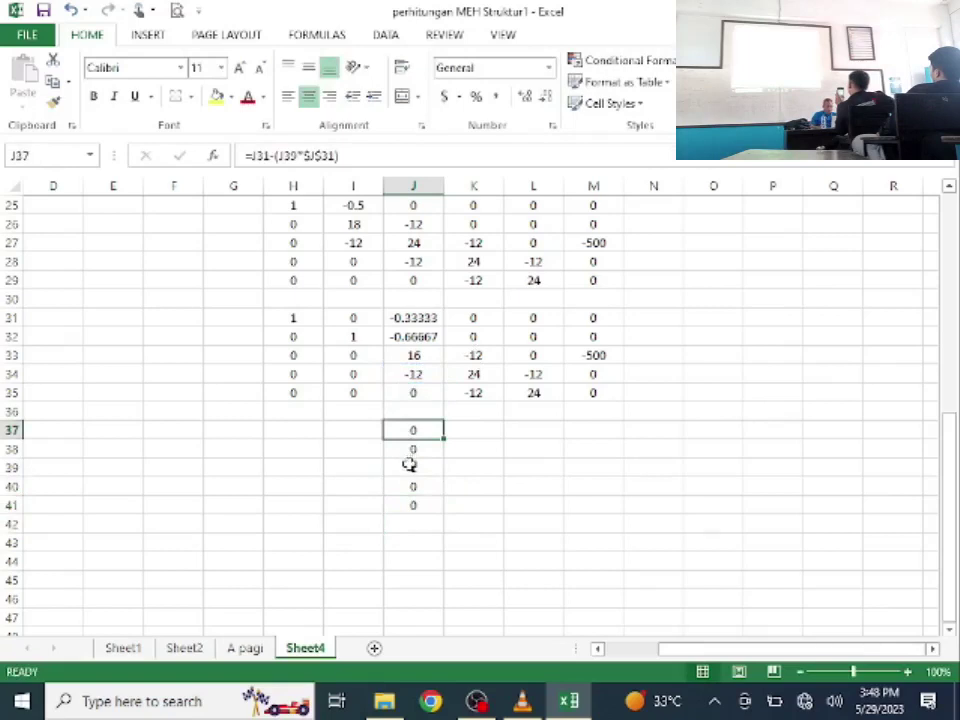
{"action": "left_click_drag", "start_coordinate": [411, 428], "coordinate": [282, 517]}
{"action": "left_click_drag", "start_coordinate": [446, 513], "coordinate": [606, 489]}
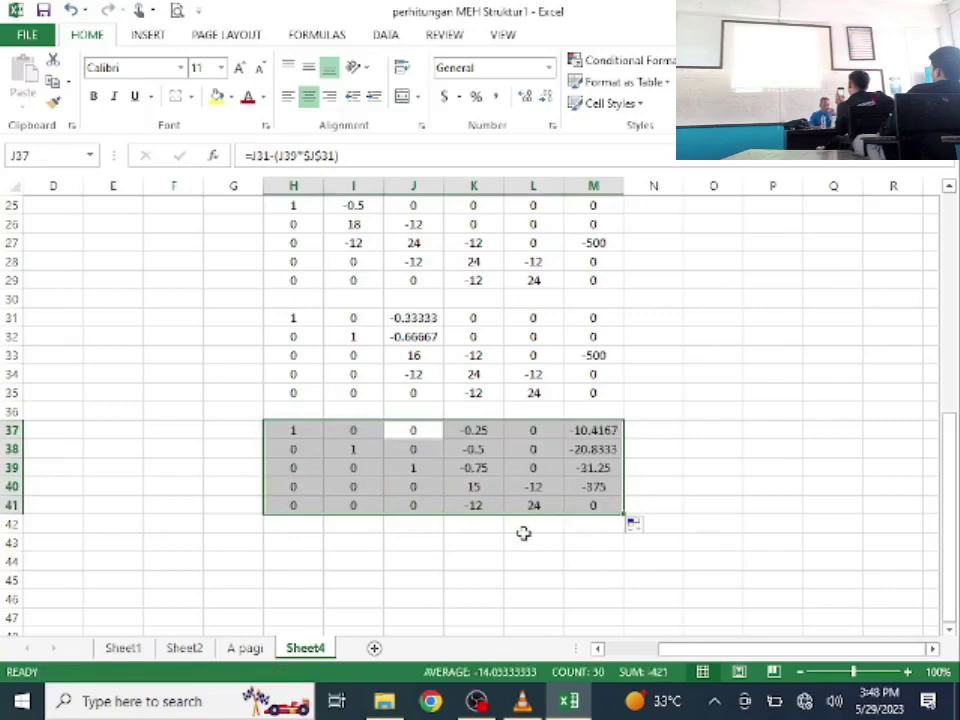
Step: Normalize the fourth row's pivot by entering =K40/$K$40 in K46
{"action": "left_click", "coordinate": [478, 541]}
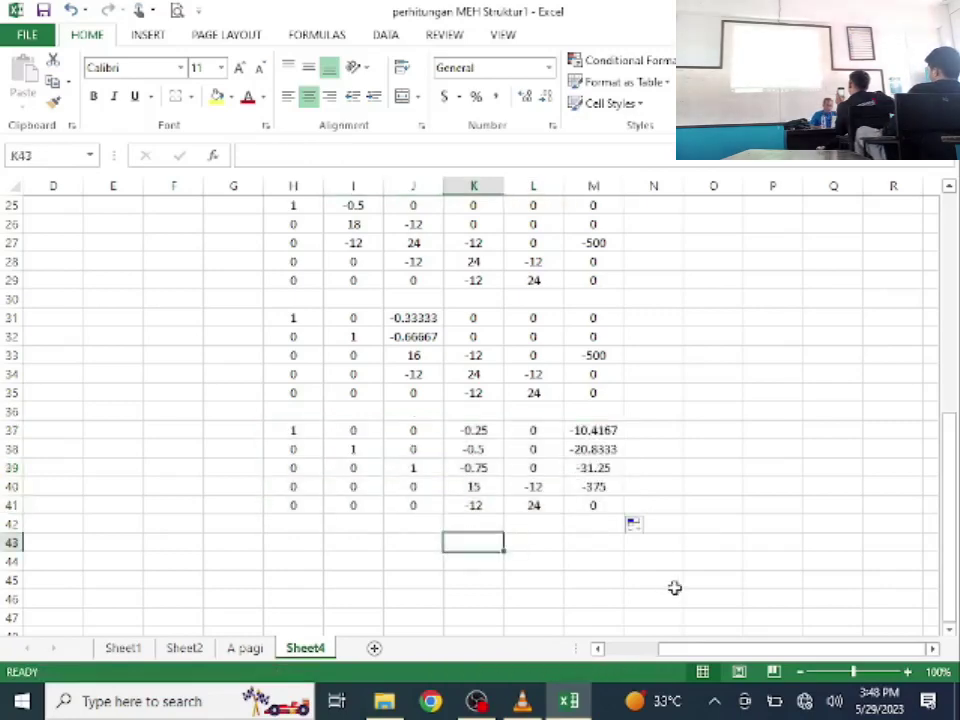
{"action": "scroll", "coordinate": [675, 588], "scroll_direction": "down", "scroll_amount": 2}
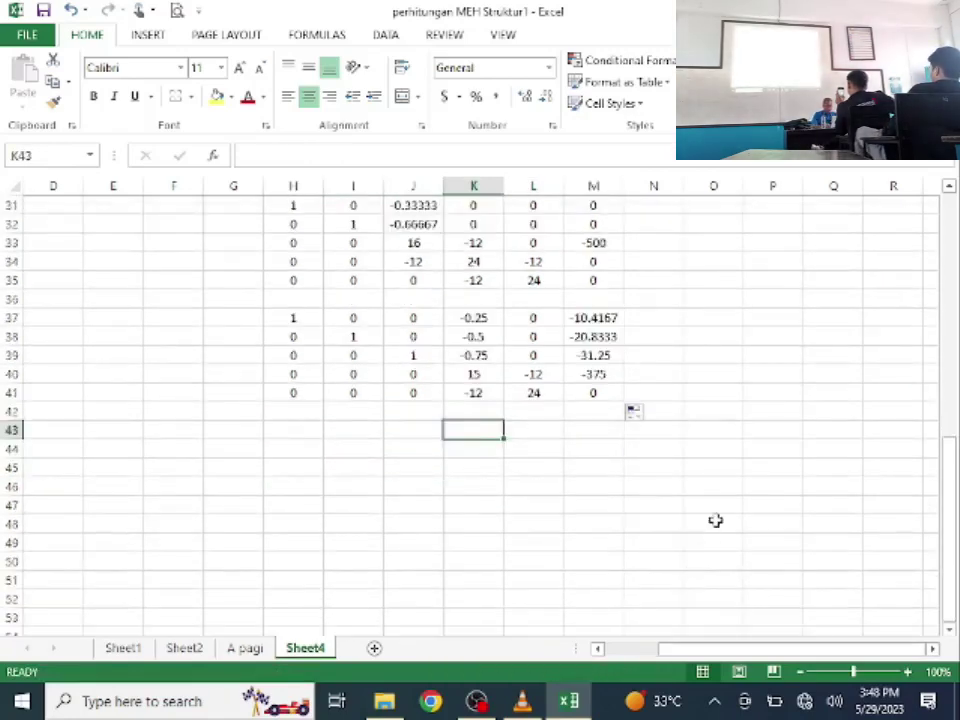
{"action": "key", "text": "Down"}
{"action": "key", "text": "Down"}
{"action": "key", "text": "Down"}
{"action": "key", "text": "F2"}
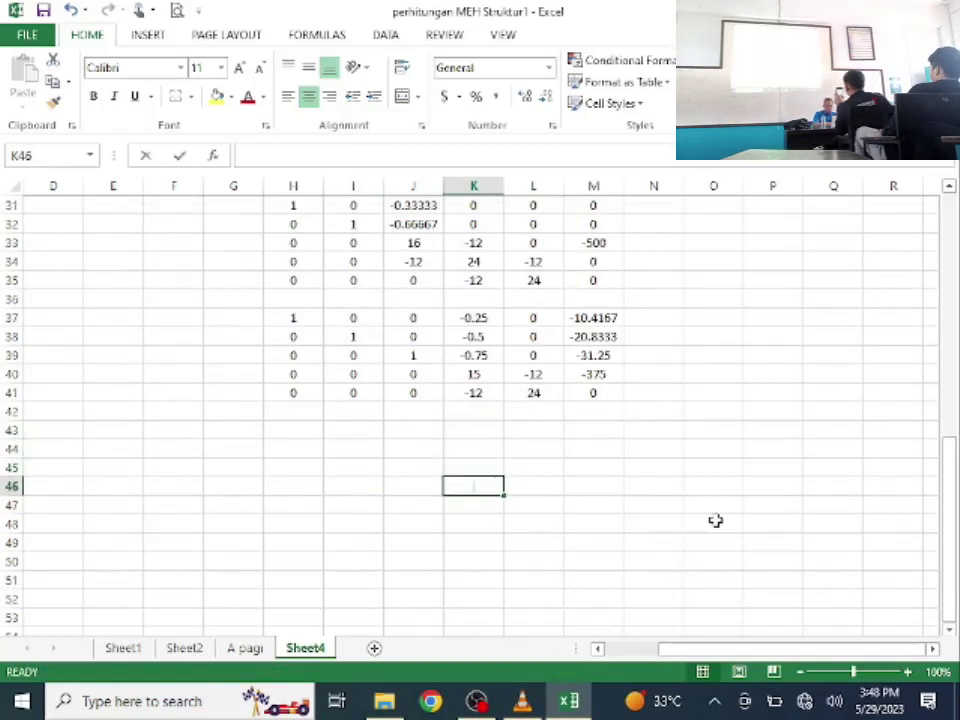
{"action": "type", "text": "="}
{"action": "left_click", "coordinate": [469, 376]}
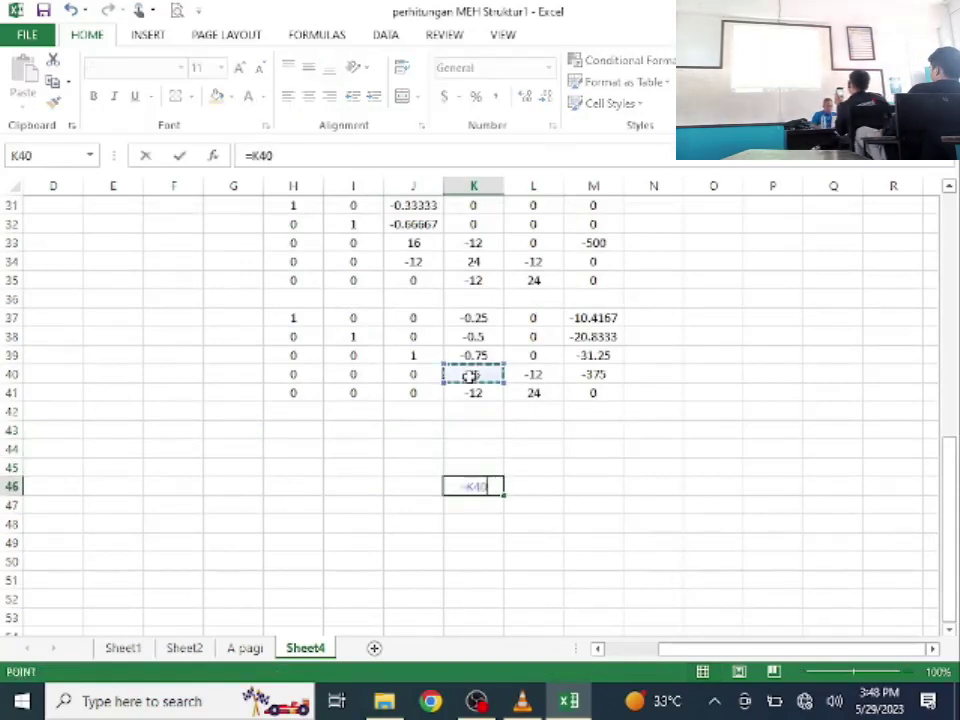
{"action": "type", "text": "/"}
{"action": "left_click", "coordinate": [474, 374]}
{"action": "key", "text": "F4"}
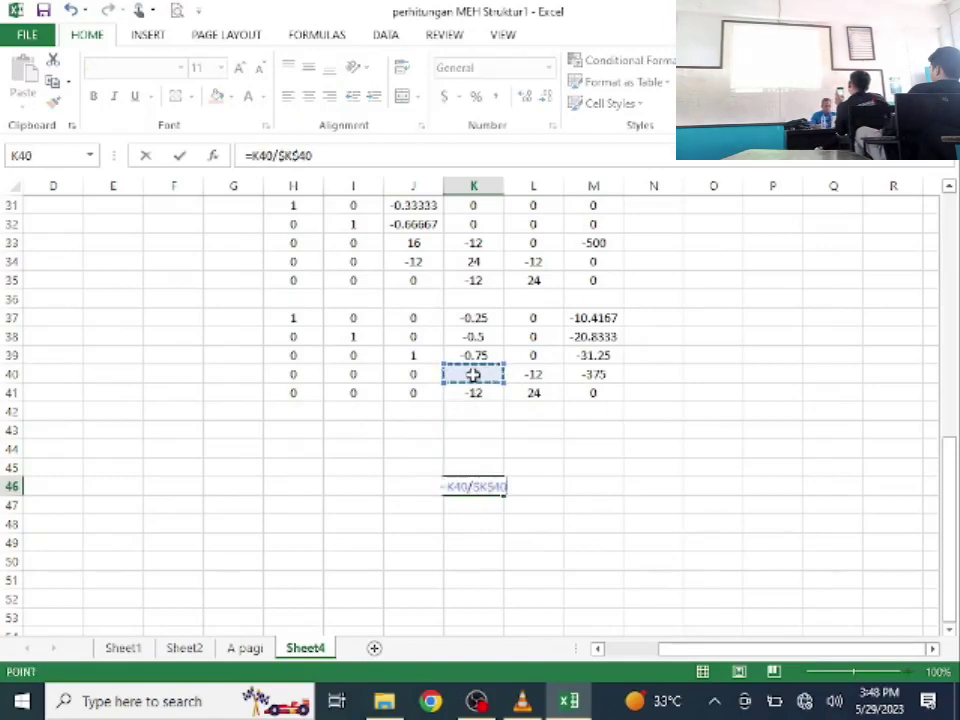
{"action": "key", "text": "Return"}
Step: Fill the normalization formula in K46 across row 46 from column H to column M
{"action": "left_click", "coordinate": [477, 490]}
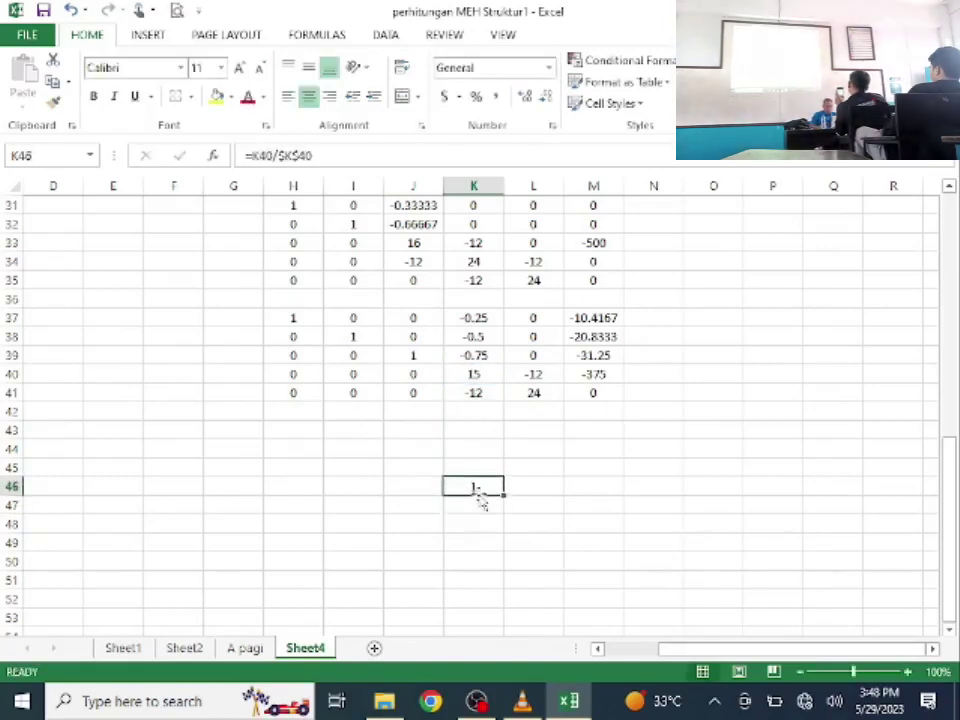
{"action": "left_click_drag", "start_coordinate": [503, 493], "coordinate": [313, 485]}
{"action": "left_click_drag", "start_coordinate": [504, 497], "coordinate": [612, 502]}
Step: Enter the fifth row's elimination formula =K41-(K46*$K$41) in K47 and fill it across columns H to M
{"action": "left_click", "coordinate": [476, 512]}
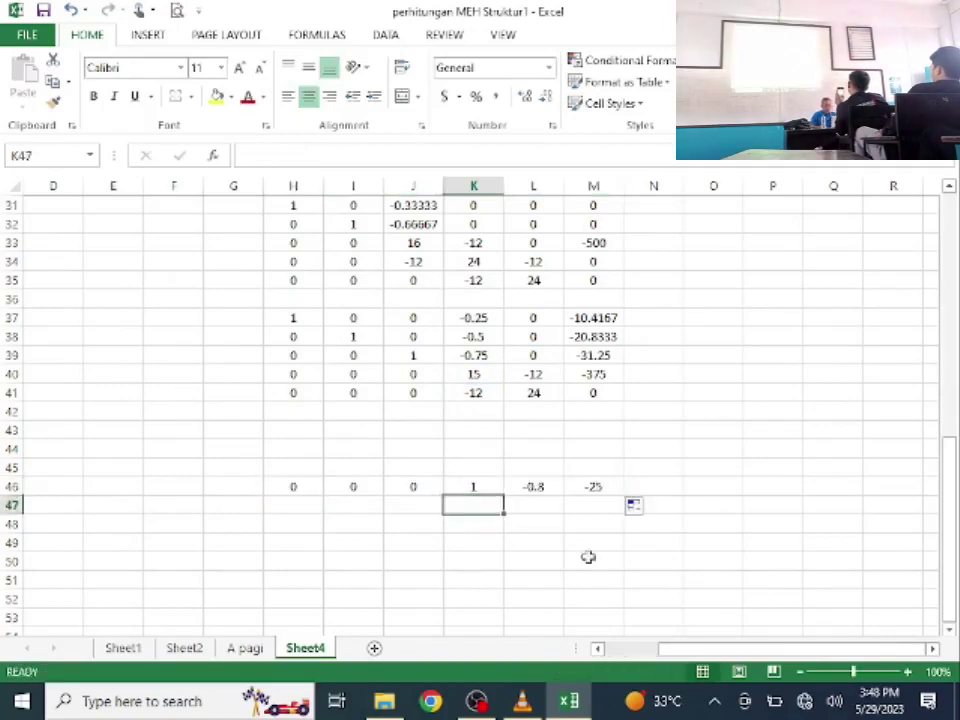
{"action": "type", "text": "="}
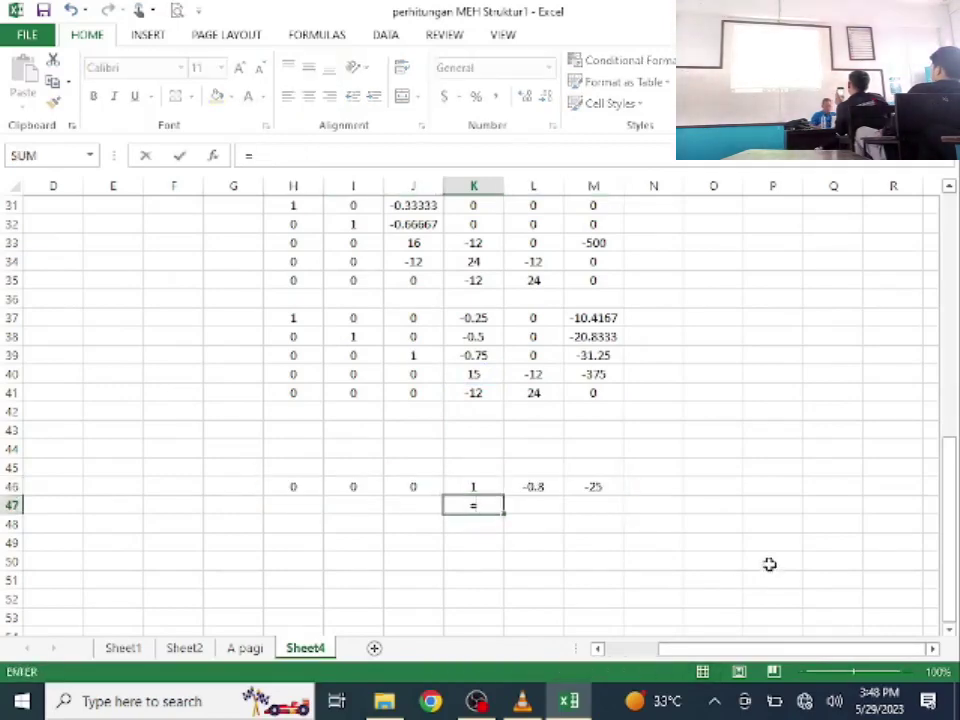
{"action": "left_click", "coordinate": [473, 393]}
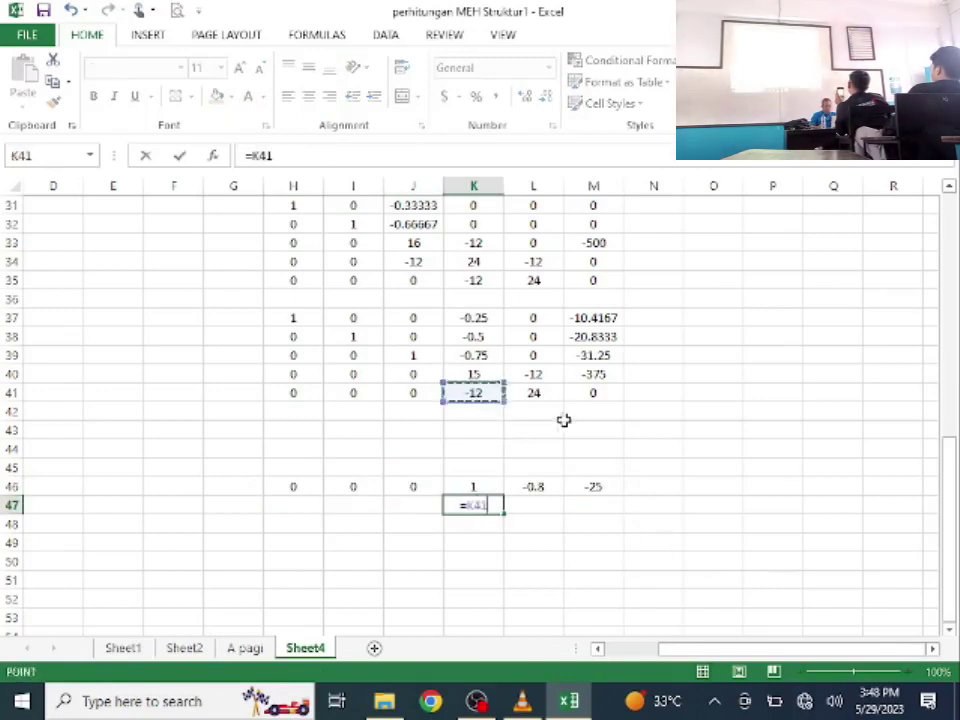
{"action": "left_click", "coordinate": [479, 484]}
{"action": "type", "text": "*"}
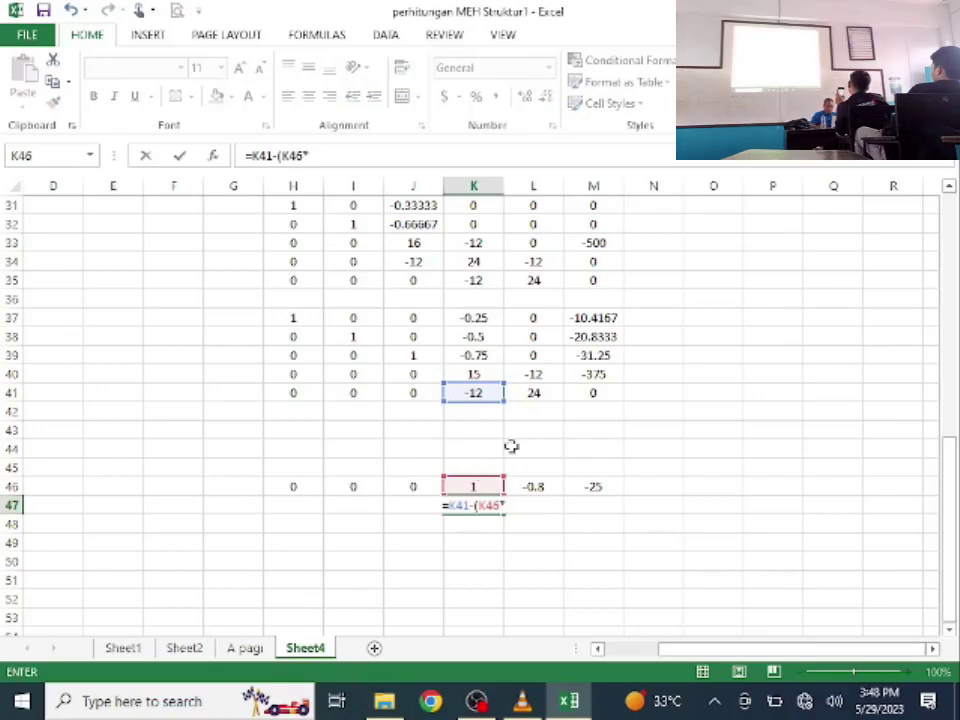
{"action": "left_click", "coordinate": [473, 395]}
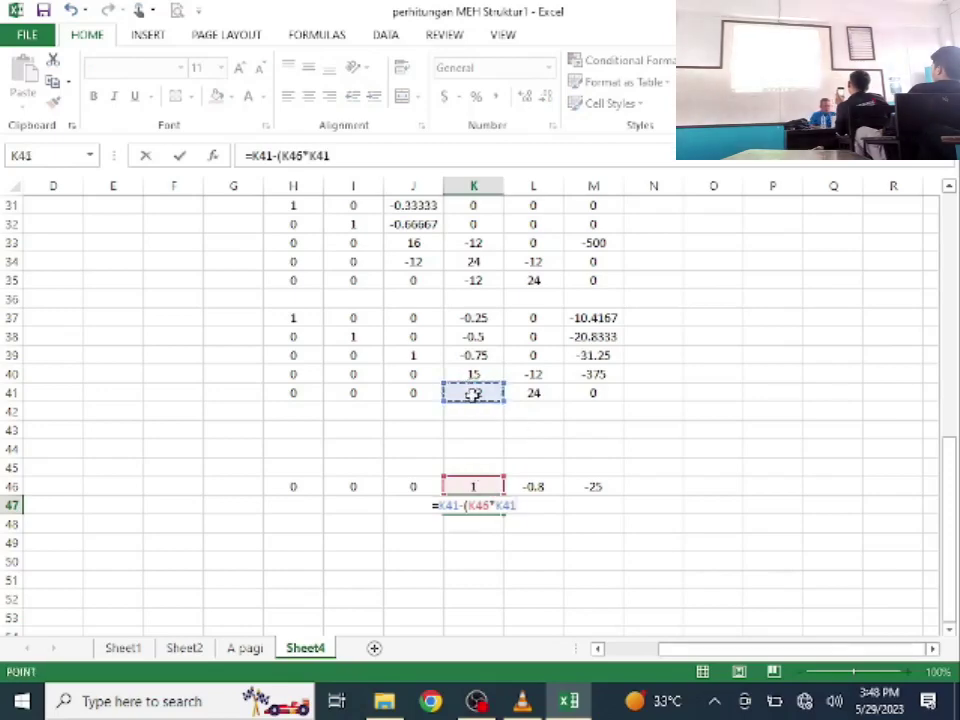
{"action": "key", "text": "F4"}
{"action": "key", "text": "Return"}
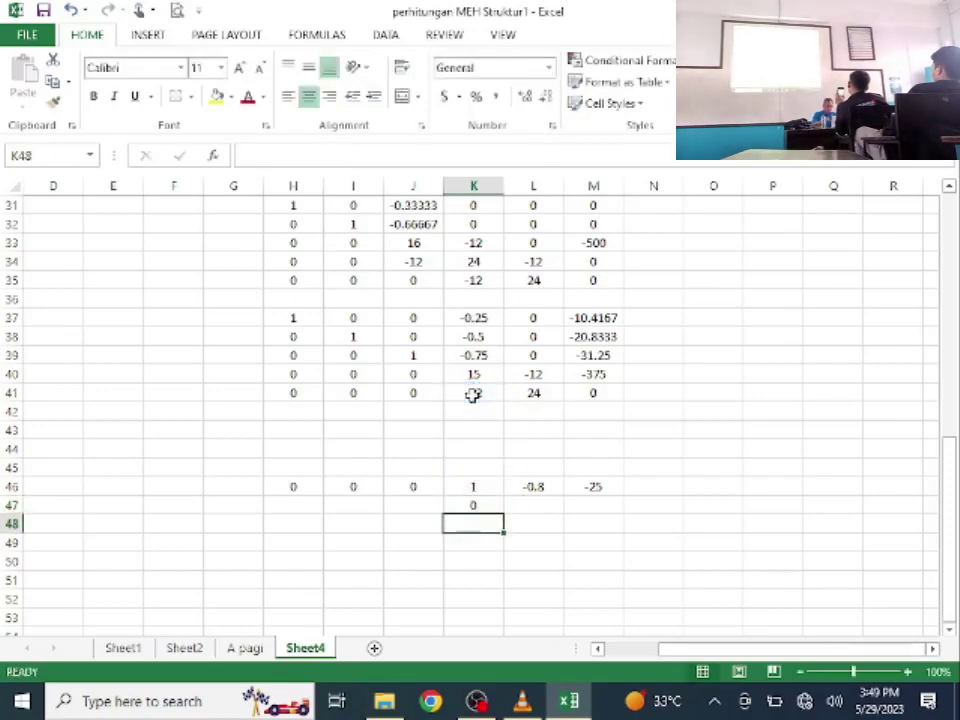
{"action": "left_click", "coordinate": [476, 505]}
{"action": "left_click_drag", "start_coordinate": [504, 511], "coordinate": [618, 505]}
Step: Enter the elimination formula =K39-(K46*$K$39) in K45 for the third row
{"action": "left_click", "coordinate": [481, 469]}
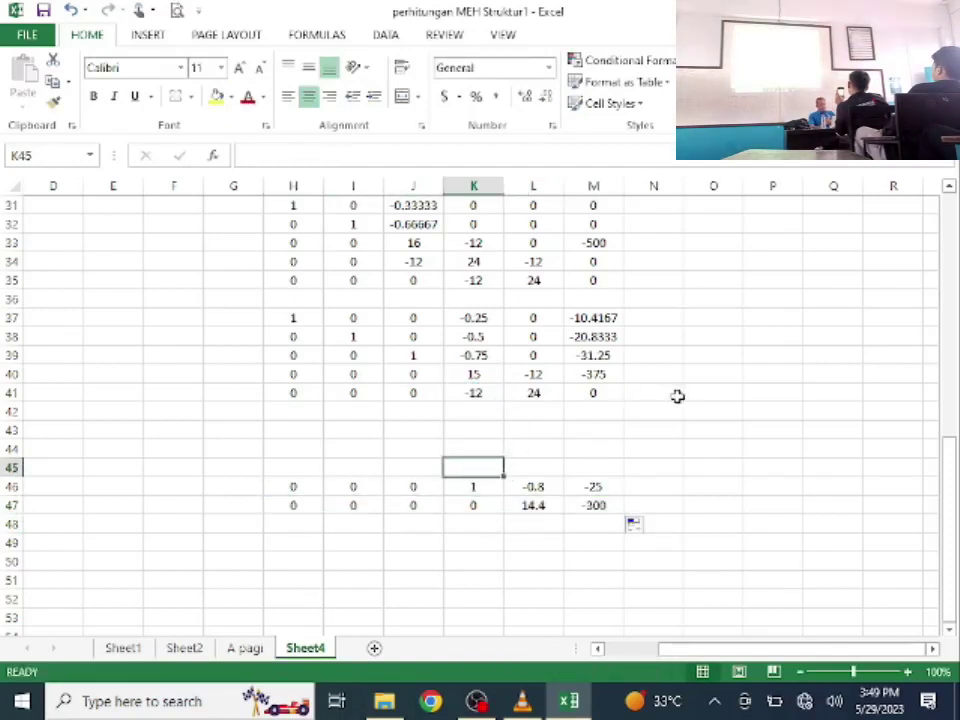
{"action": "type", "text": "="}
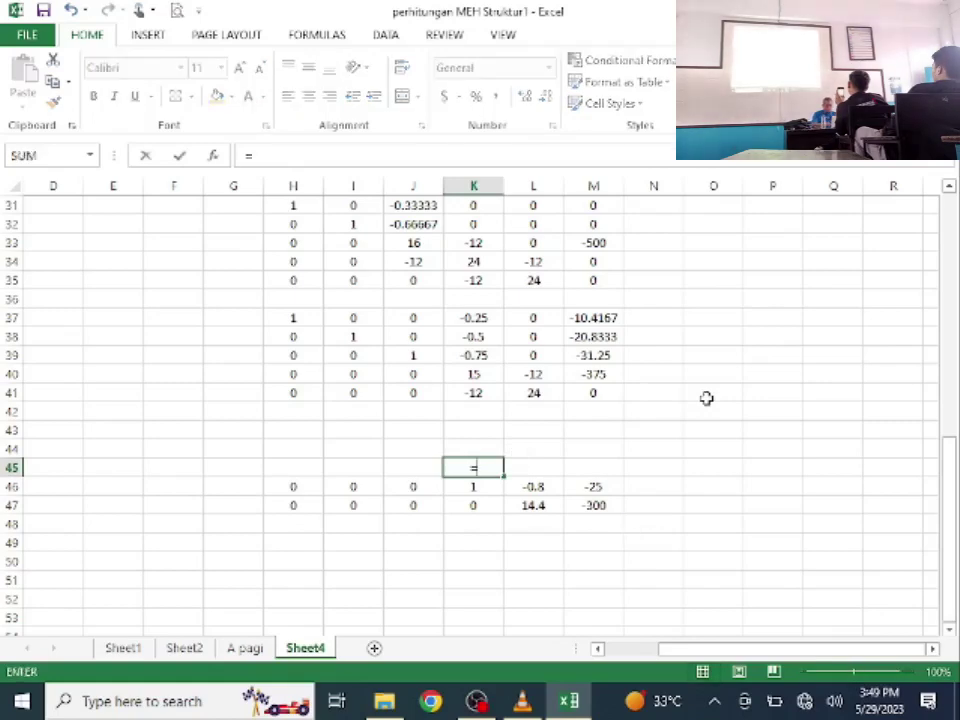
{"action": "left_click", "coordinate": [499, 354]}
{"action": "type", "text": "-("}
{"action": "left_click", "coordinate": [470, 487]}
{"action": "type", "text": "*"}
{"action": "left_click", "coordinate": [480, 353]}
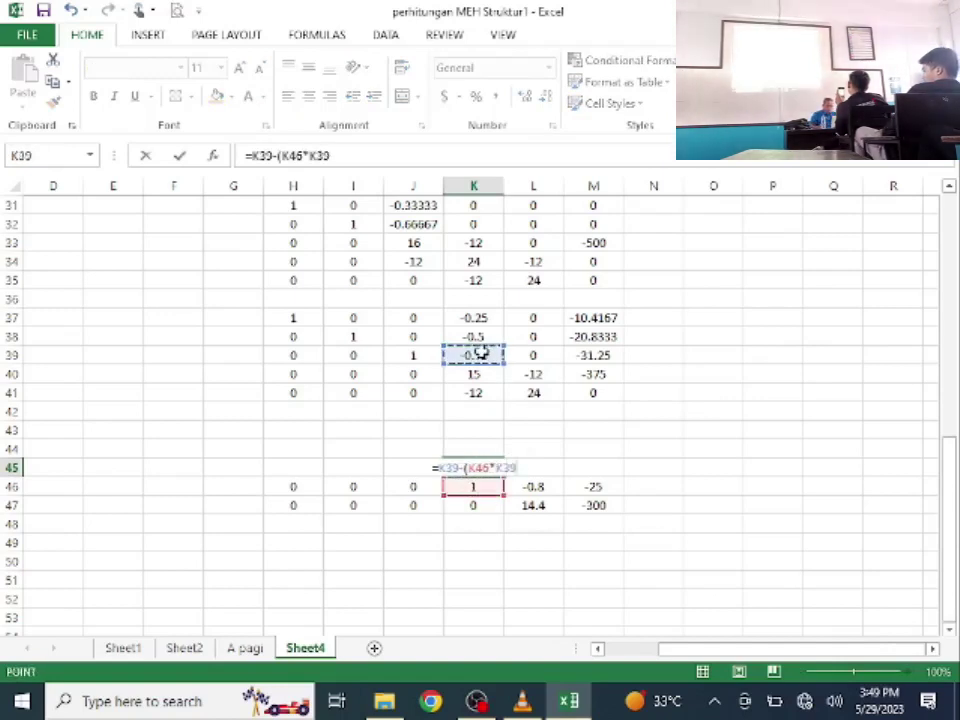
{"action": "key", "text": "F4"}
{"action": "key", "text": "Return"}
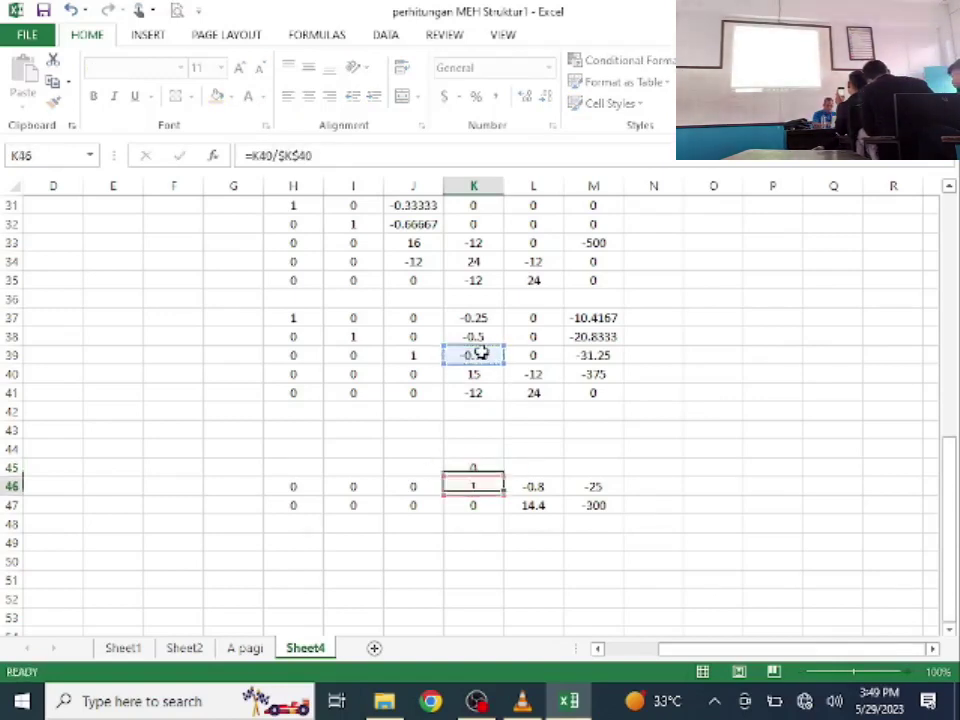
Step: Enter the elimination formula =K38-(K46*$K$38) in K44 for the second row
{"action": "left_click", "coordinate": [458, 452]}
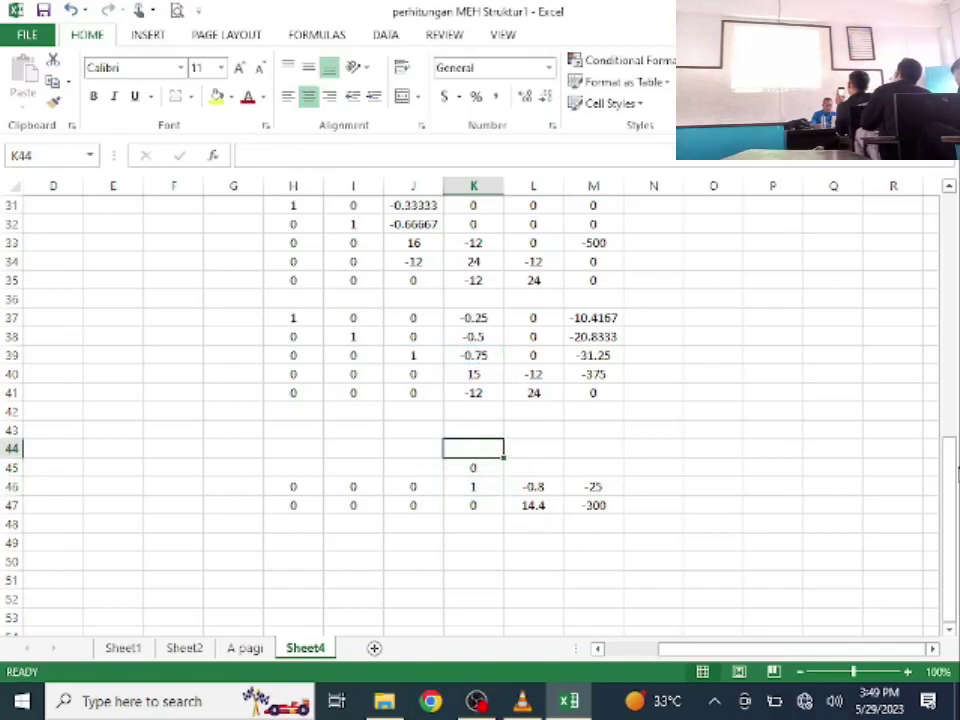
{"action": "type", "text": "="}
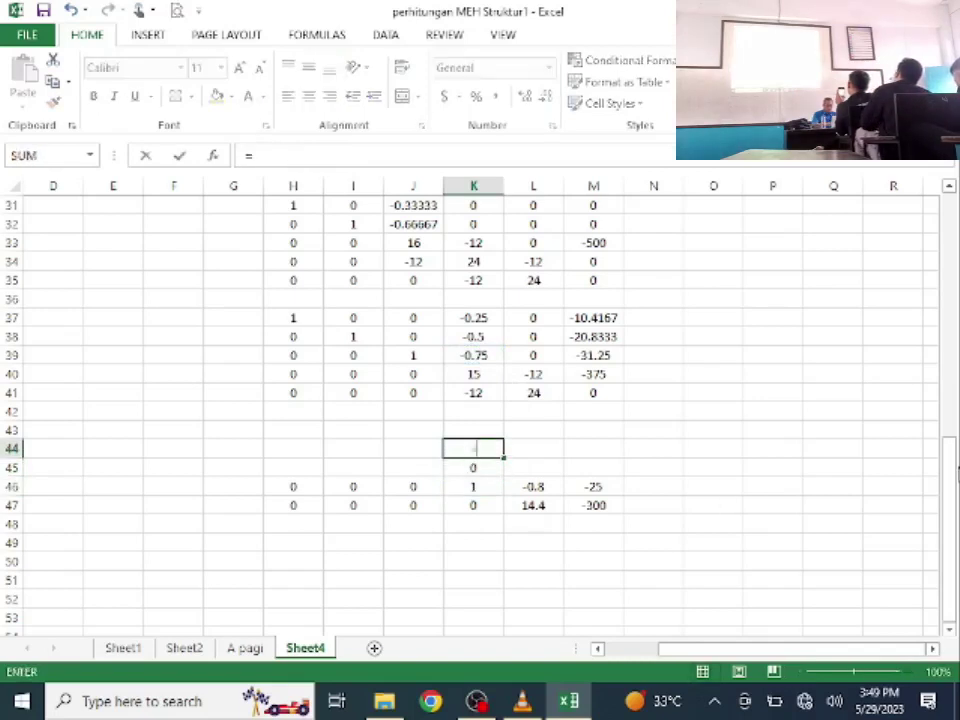
{"action": "left_click", "coordinate": [484, 338]}
{"action": "type", "text": "-"}
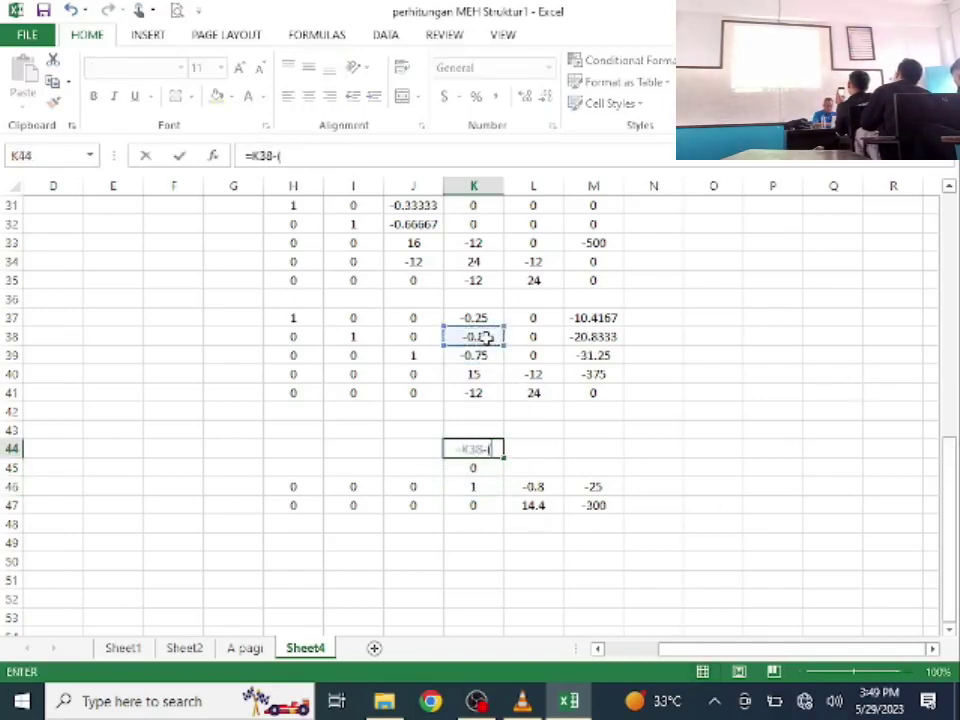
{"action": "type", "text": "("}
{"action": "left_click", "coordinate": [473, 486]}
{"action": "type", "text": "*"}
{"action": "left_click", "coordinate": [478, 336]}
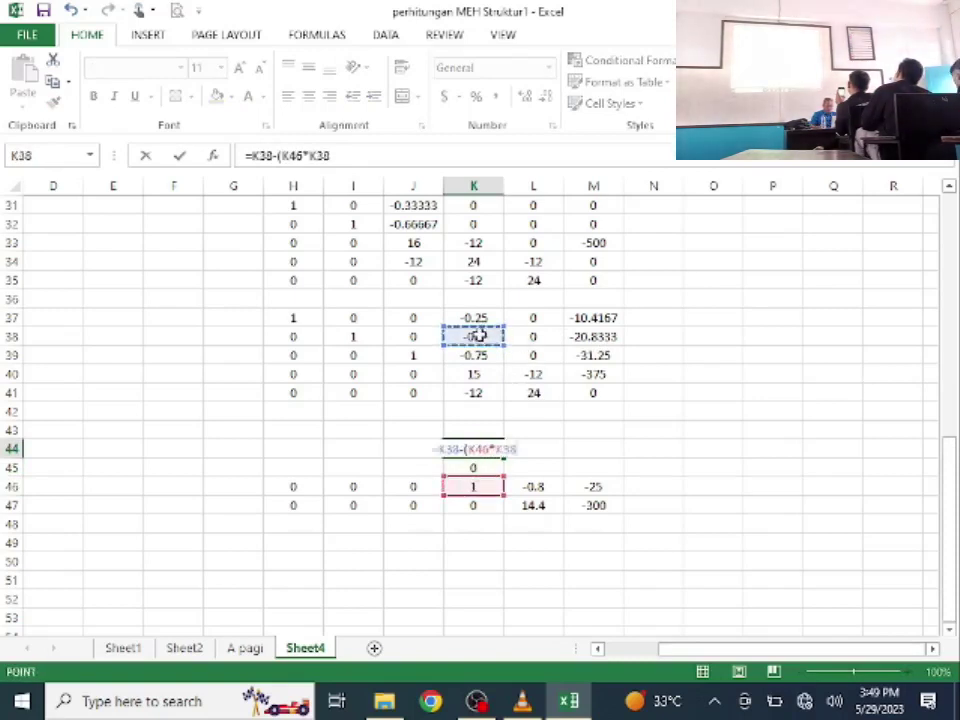
{"action": "key", "text": "F4"}
{"action": "type", "text": ")"}
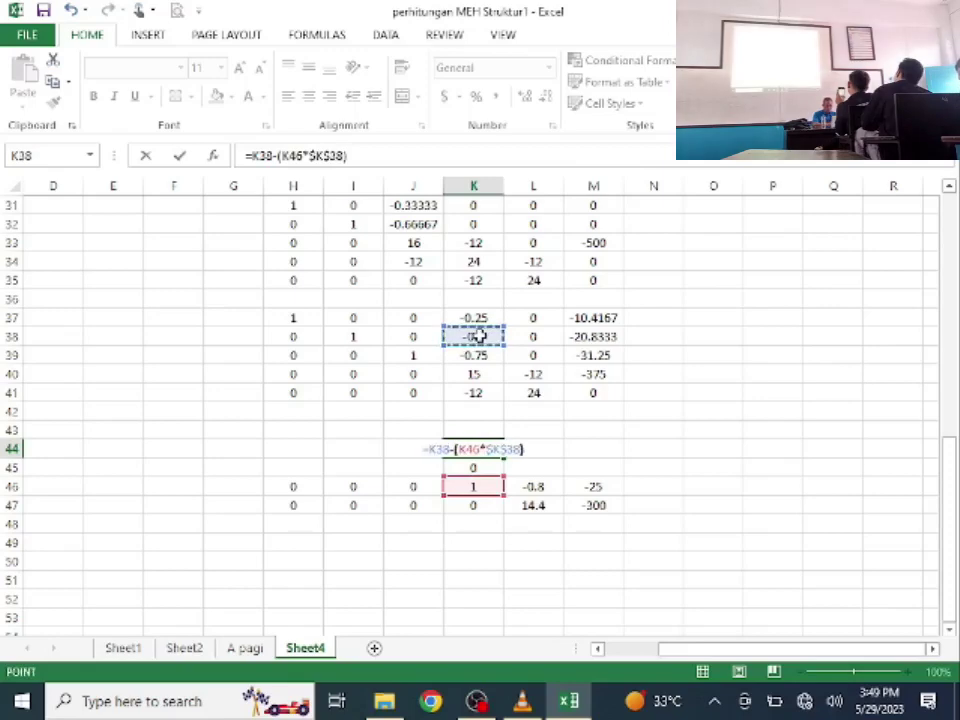
{"action": "key", "text": "Return"}
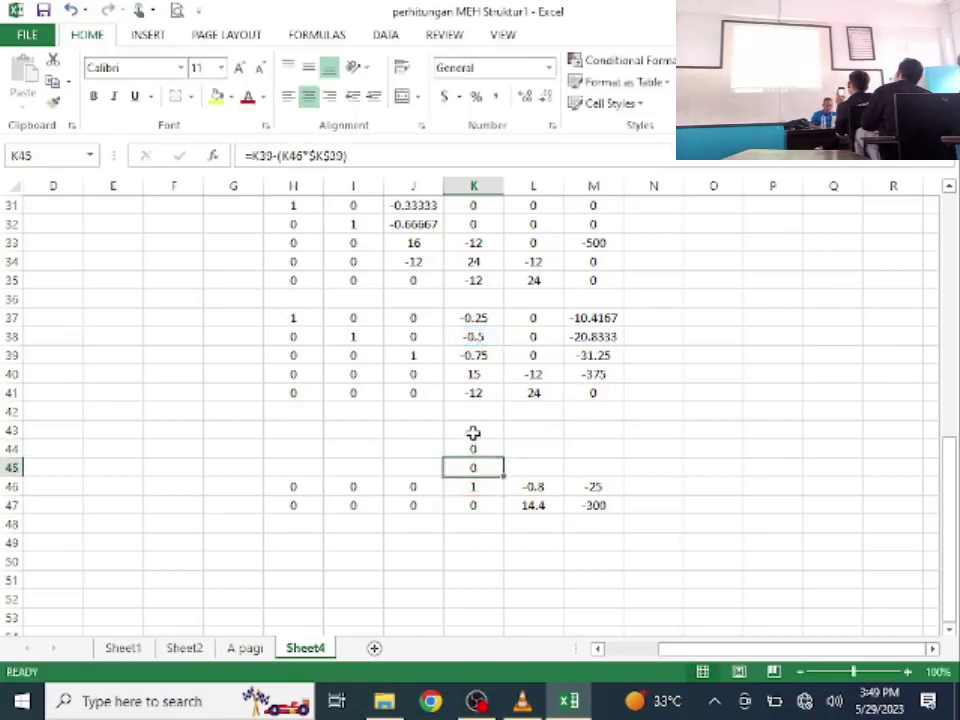
Step: Enter the first row's elimination formula =K37-(K46*$K$37) in K43
{"action": "left_click", "coordinate": [473, 432]}
{"action": "type", "text": "="}
{"action": "left_click", "coordinate": [468, 319]}
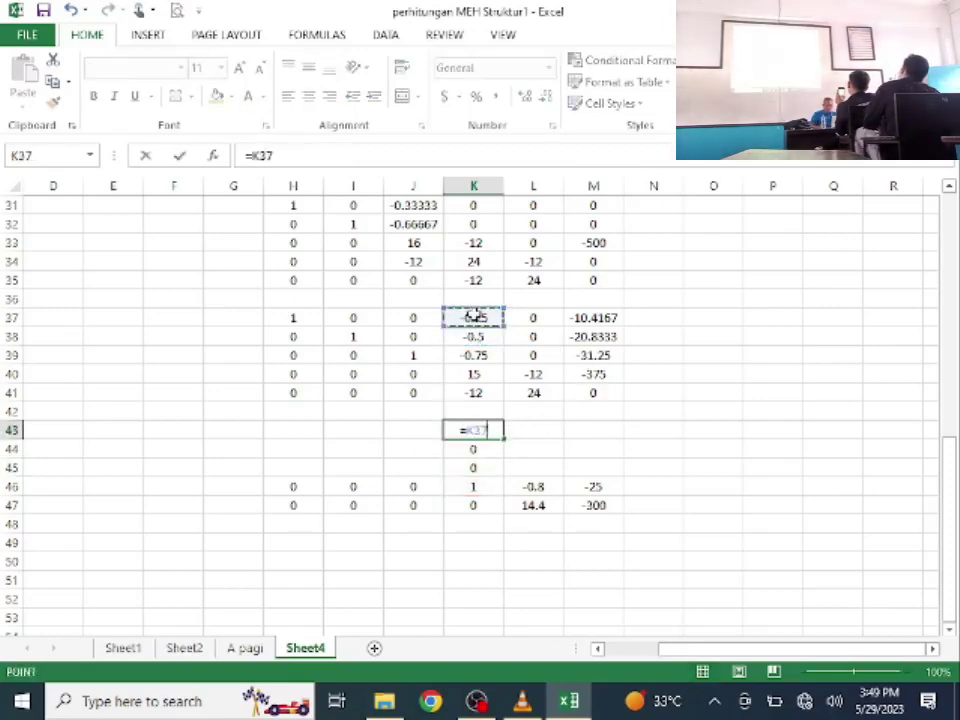
{"action": "type", "text": "-("}
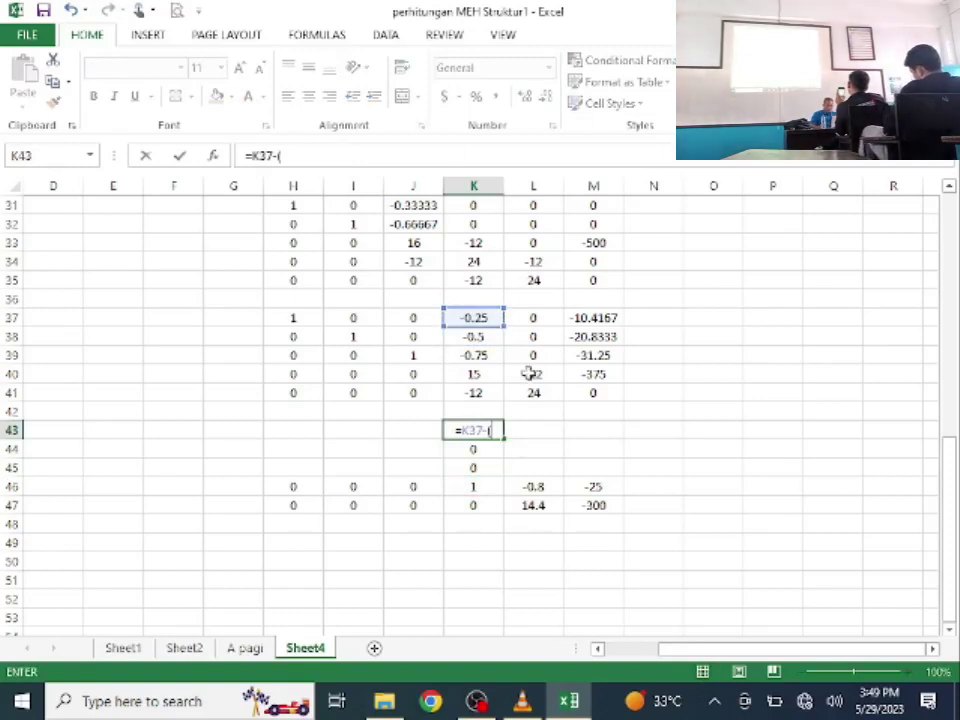
{"action": "left_click", "coordinate": [467, 487]}
{"action": "type", "text": "*"}
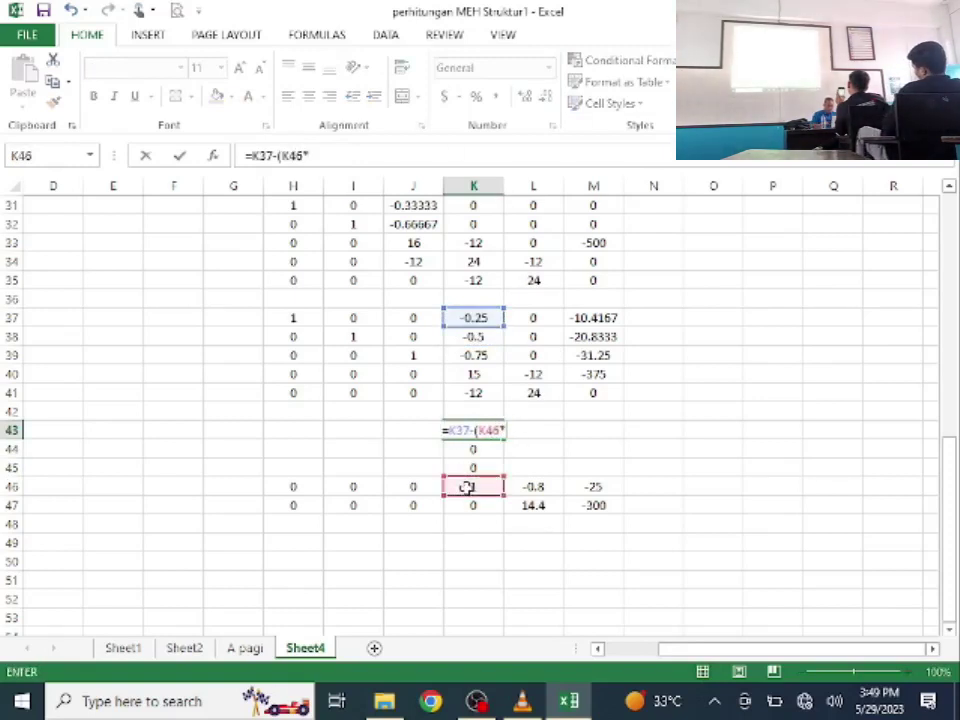
{"action": "left_click", "coordinate": [483, 318]}
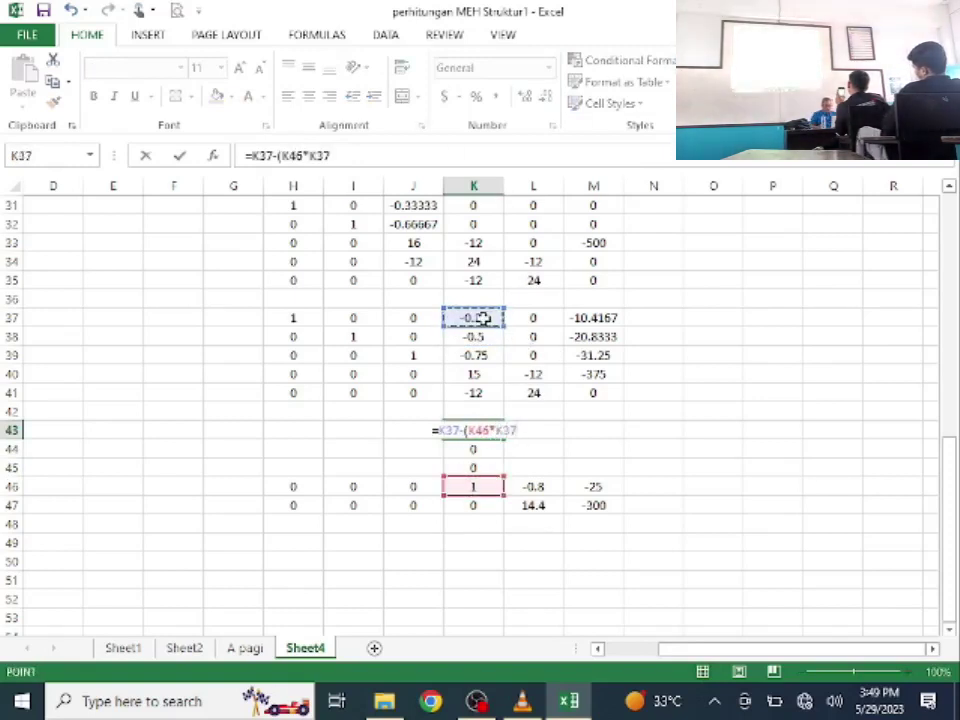
{"action": "key", "text": "F4"}
{"action": "type", "text": ")"}
{"action": "key", "text": "Return"}
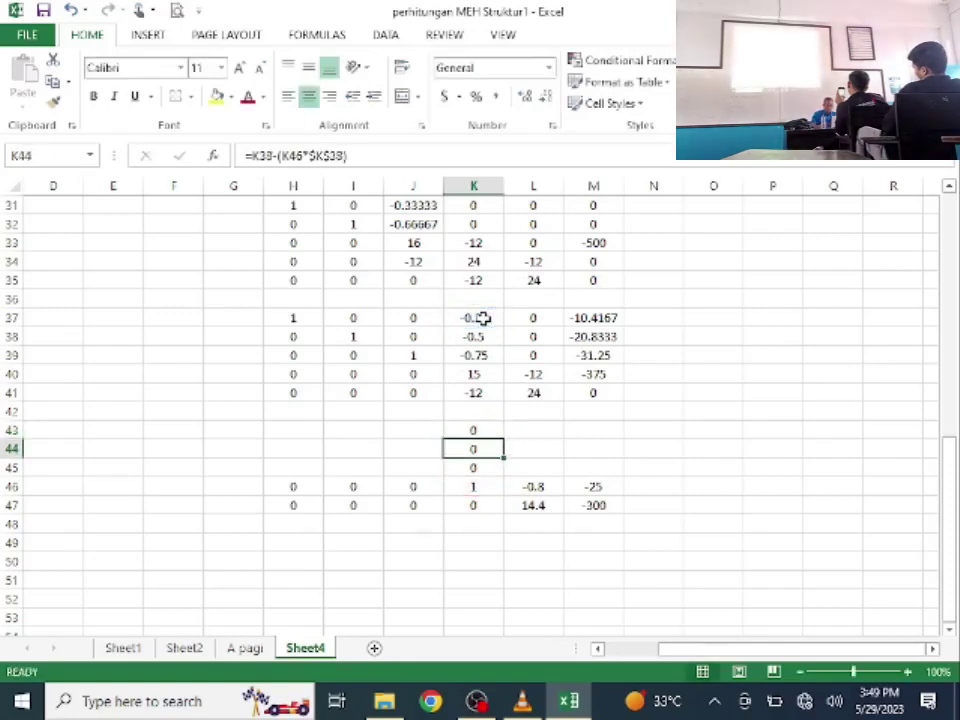
Step: Fill the elimination formulas in K43:K45 across rows 43 to 45 from column H to column M
{"action": "left_click", "coordinate": [474, 432]}
{"action": "left_click_drag", "start_coordinate": [474, 432], "coordinate": [289, 488]}
{"action": "left_click_drag", "start_coordinate": [503, 477], "coordinate": [620, 472]}
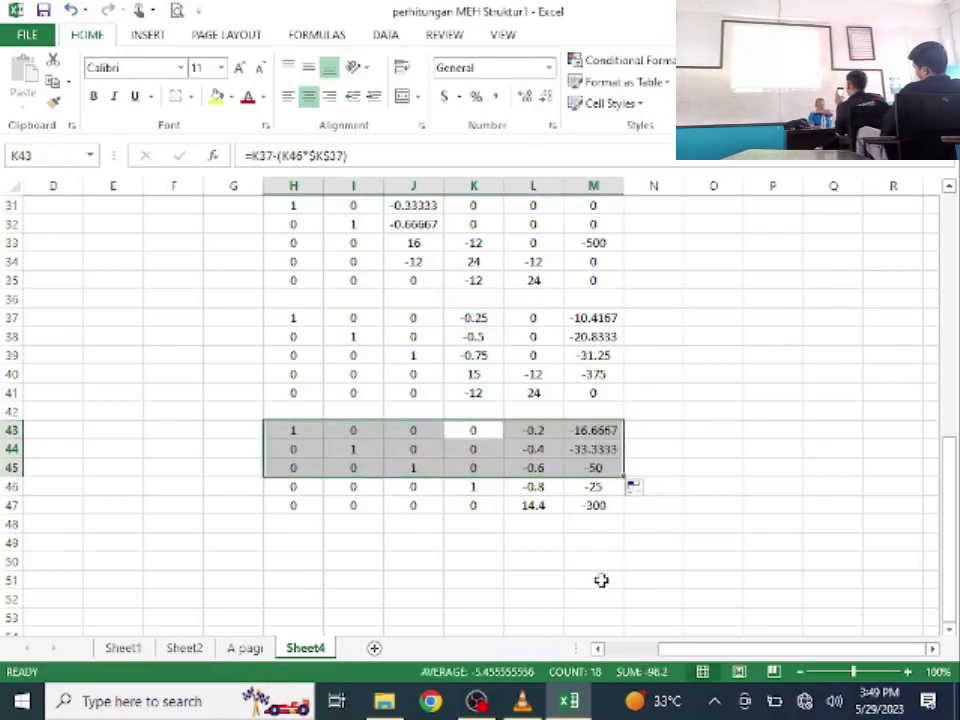
Step: Enter the fifth row's normalization formula =L47/$L$47 in L53 to start the next elimination matrix
{"action": "left_click", "coordinate": [548, 528]}
{"action": "scroll", "coordinate": [624, 538], "scroll_direction": "down", "scroll_amount": 2}
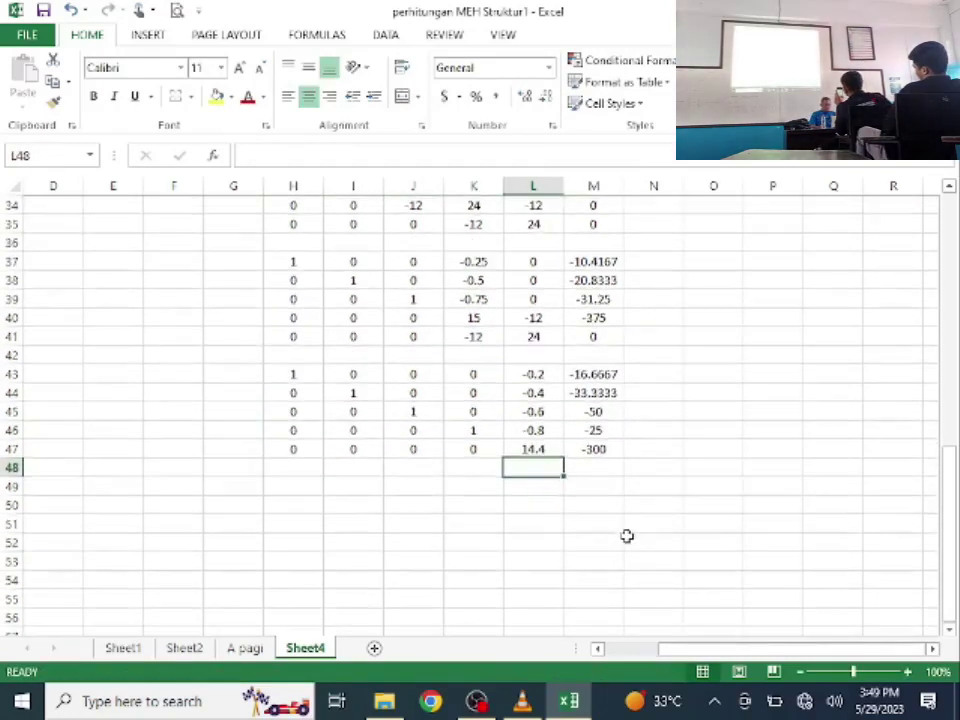
{"action": "key", "text": "Down"}
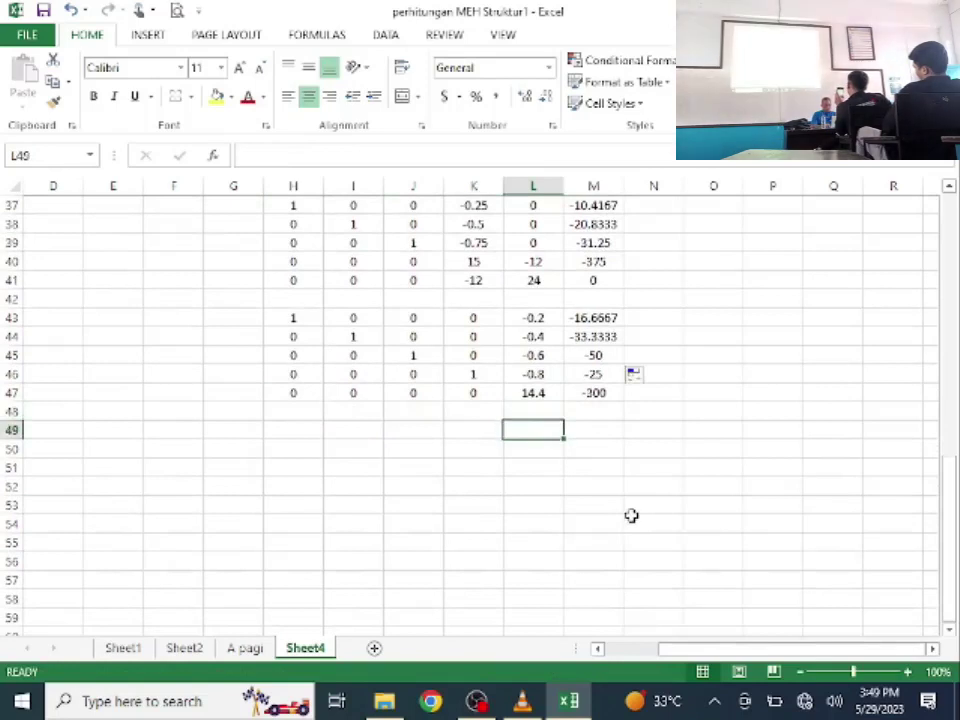
{"action": "key", "text": "Down"}
{"action": "key", "text": "Down"}
{"action": "key", "text": "Down"}
{"action": "key", "text": "Down"}
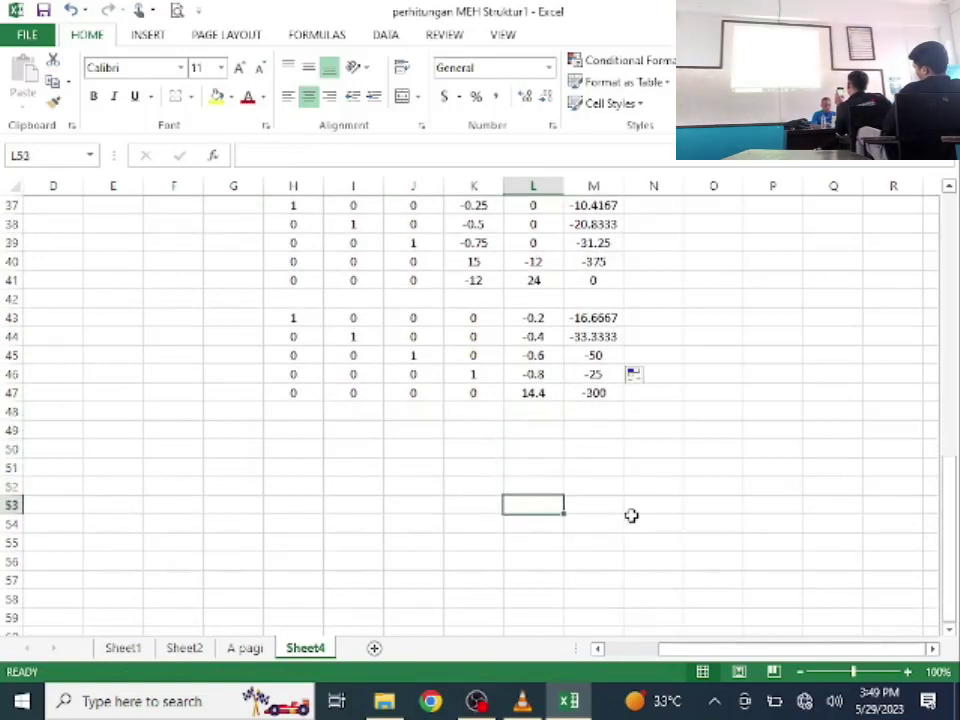
{"action": "left_click", "coordinate": [513, 397]}
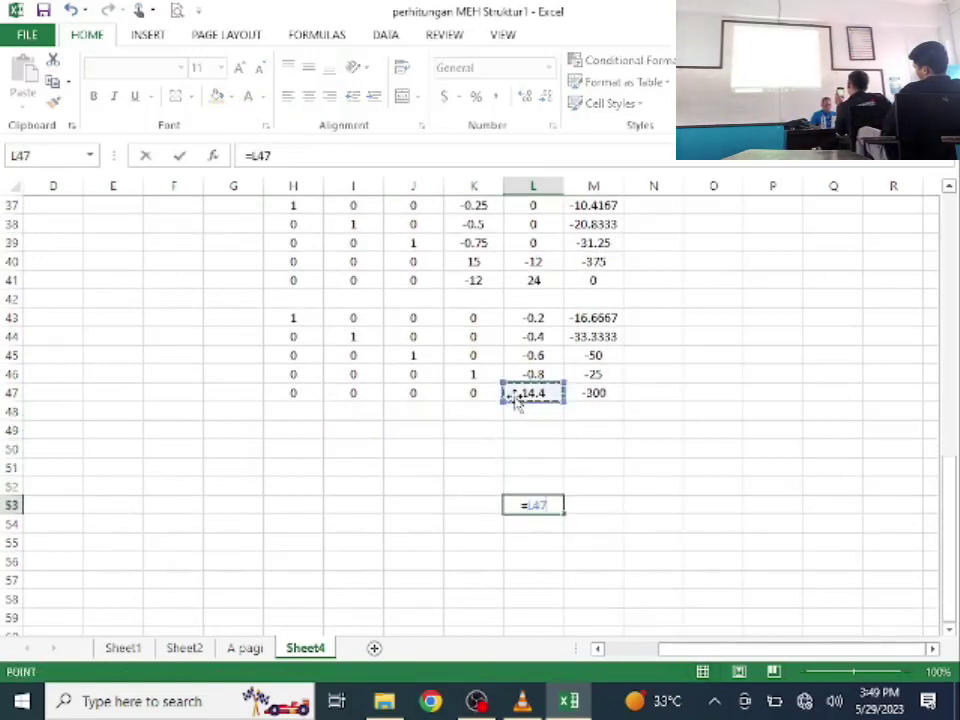
{"action": "type", "text": "/"}
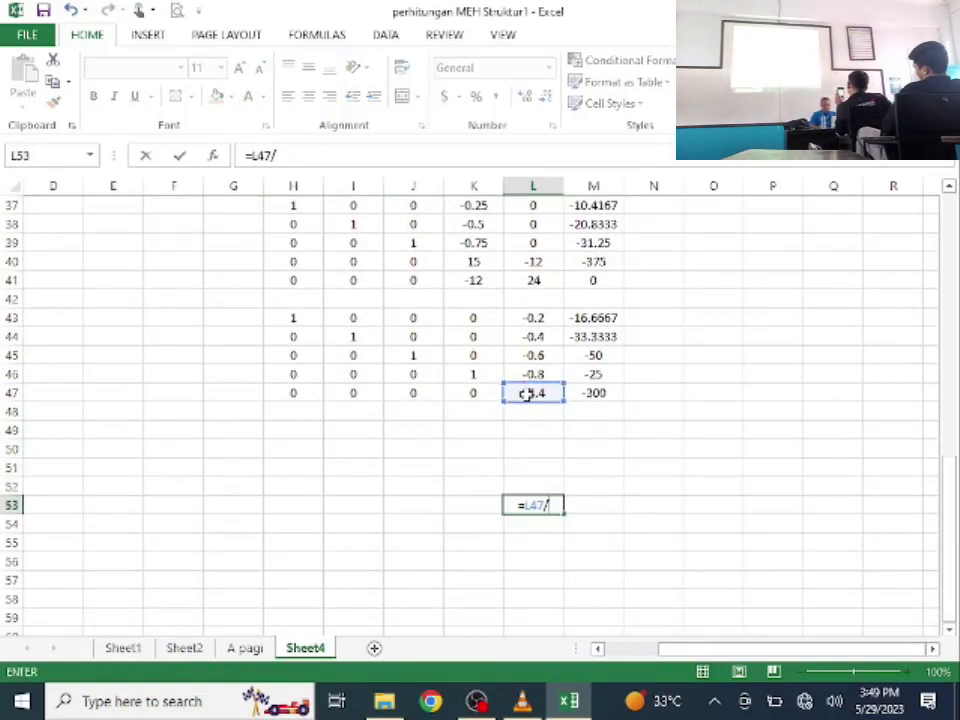
{"action": "left_click", "coordinate": [525, 393]}
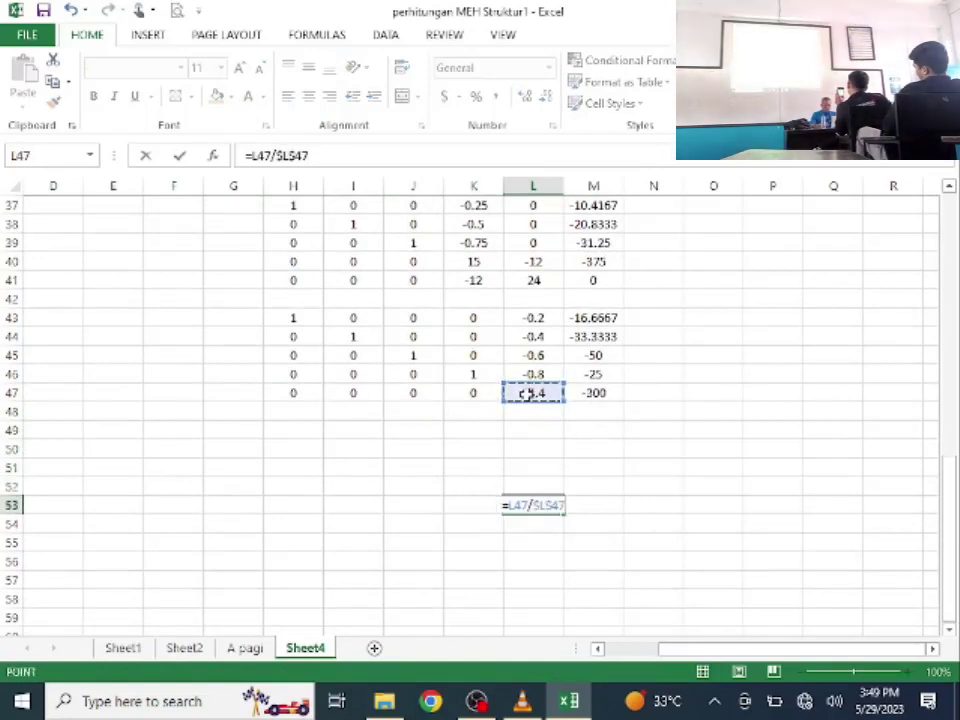
{"action": "key", "text": "Return"}
Step: Fill the normalization formula in L53 across row 53 from column H to column M
{"action": "left_click", "coordinate": [531, 505]}
{"action": "left_click_drag", "start_coordinate": [563, 514], "coordinate": [280, 524]}
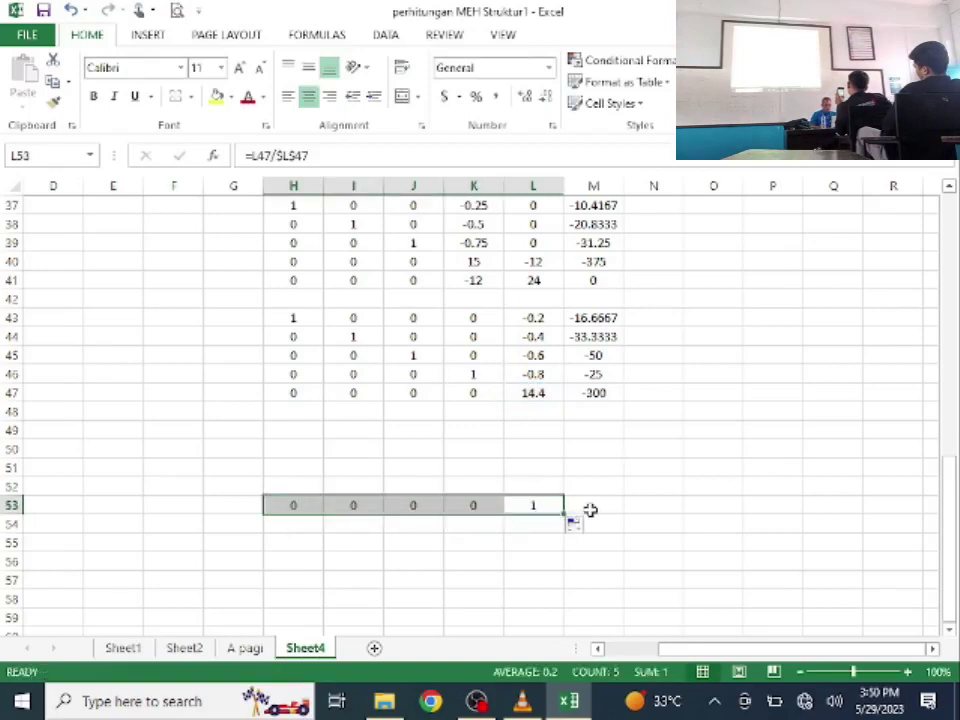
{"action": "left_click_drag", "start_coordinate": [564, 518], "coordinate": [647, 498]}
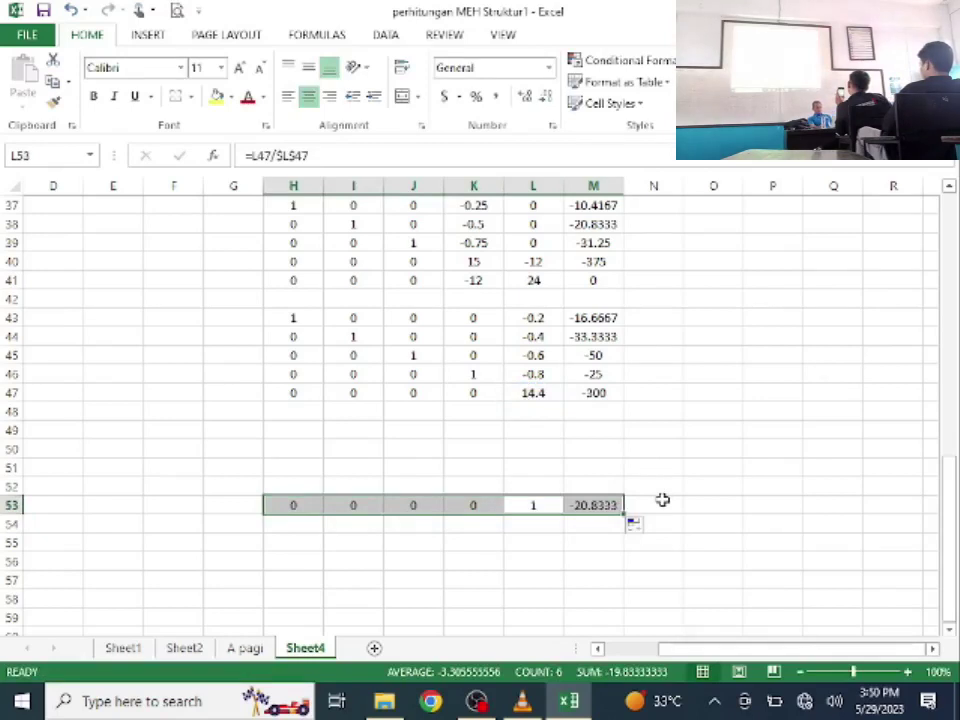
Step: Enter the fourth row's elimination formula =L46-(L53*$L$46) in L52
{"action": "left_click", "coordinate": [534, 484]}
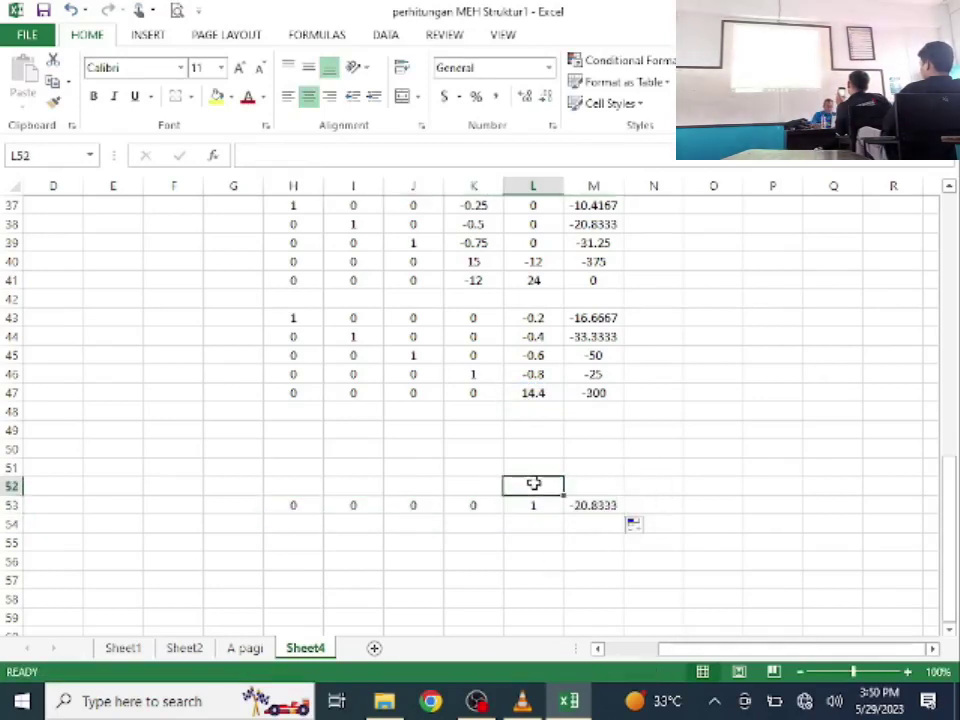
{"action": "type", "text": "="}
{"action": "left_click", "coordinate": [540, 372]}
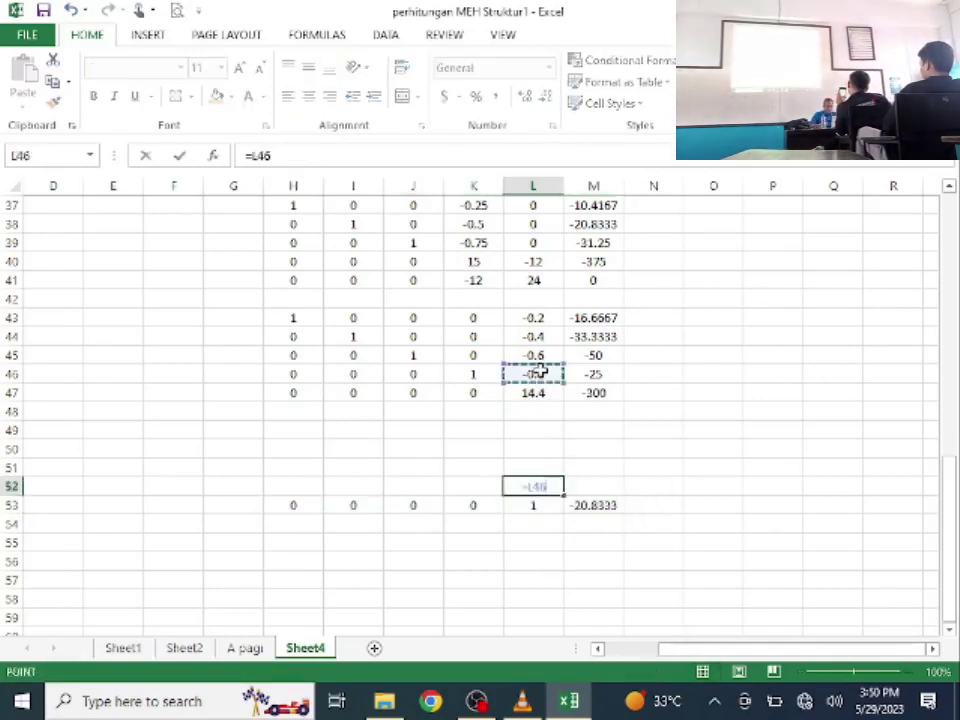
{"action": "type", "text": "-("}
{"action": "left_click", "coordinate": [536, 504]}
{"action": "type", "text": "*"}
{"action": "left_click", "coordinate": [536, 373]}
{"action": "key", "text": "F4"}
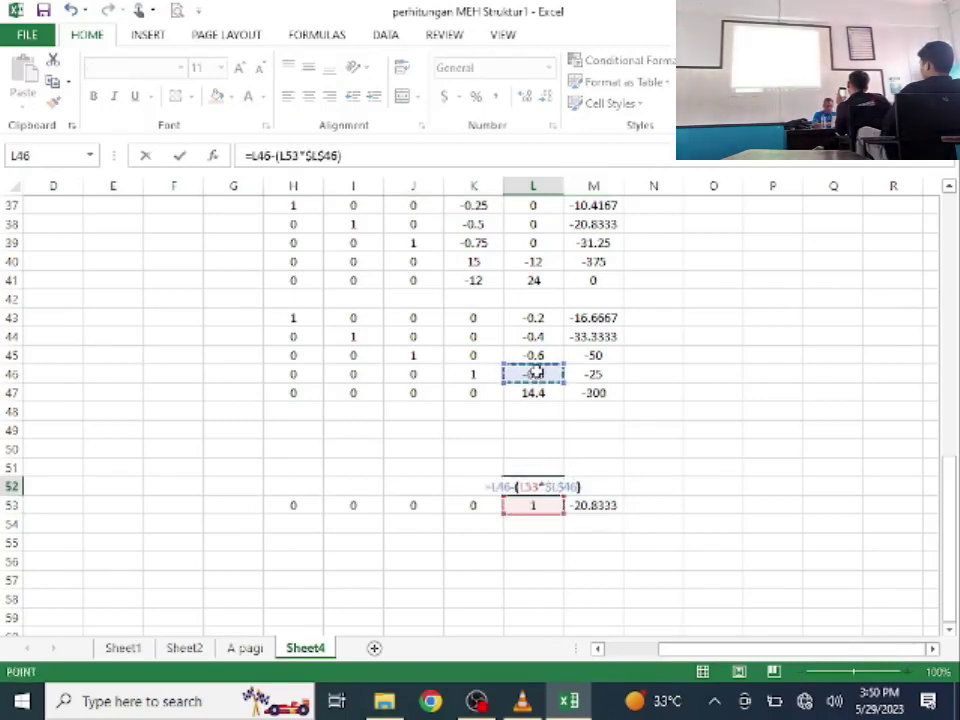
{"action": "key", "text": "Return"}
Step: Enter the third row's elimination formula =L45-(L53*$L$45) in L51
{"action": "left_click", "coordinate": [536, 466]}
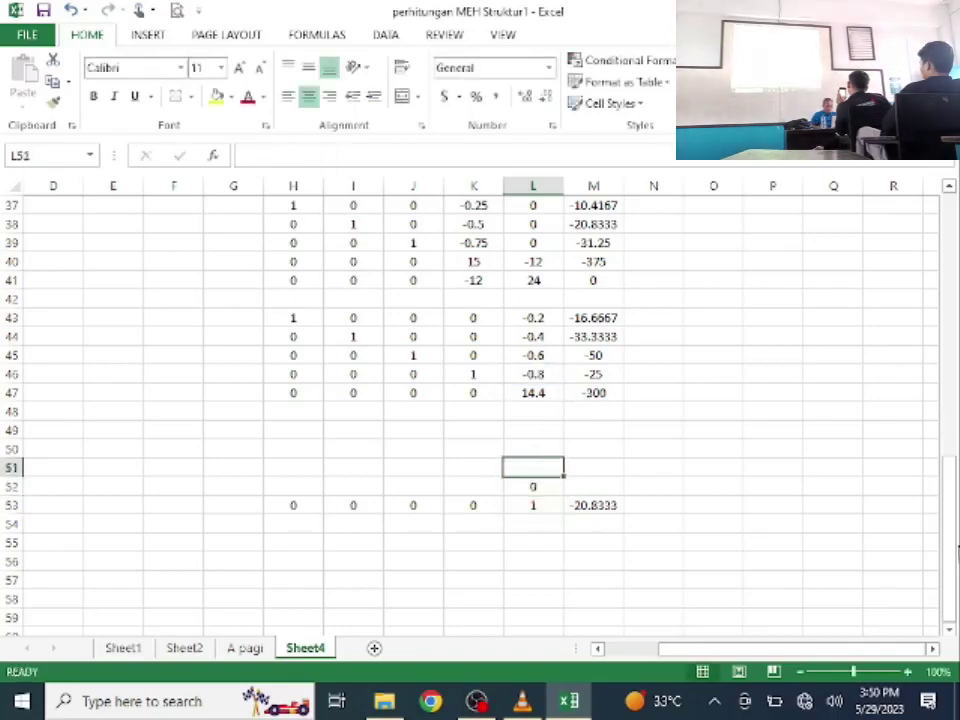
{"action": "type", "text": "="}
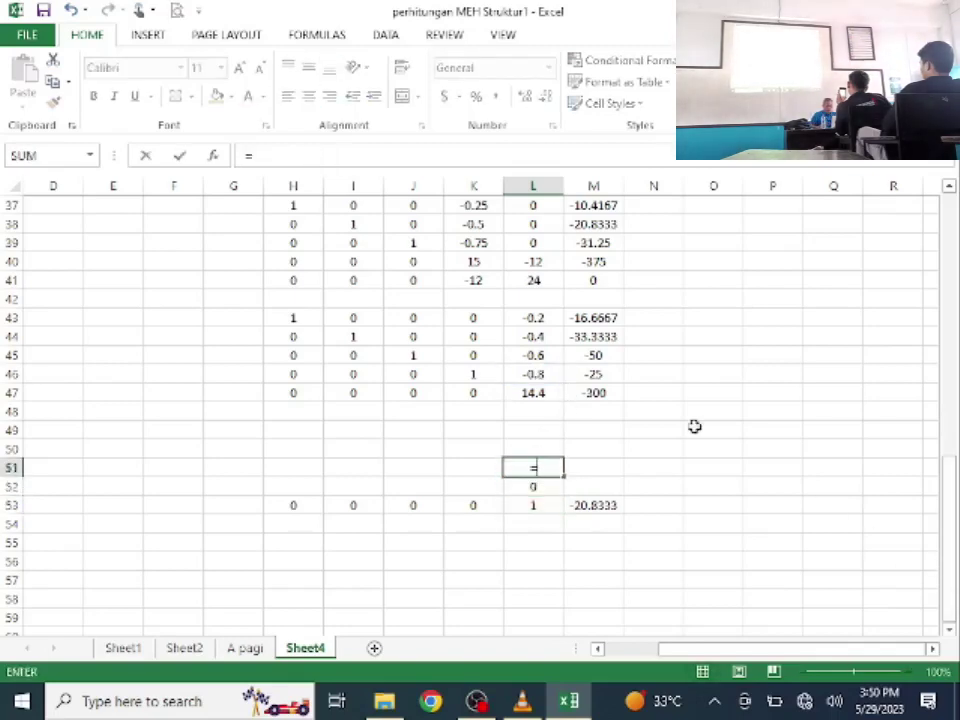
{"action": "left_click", "coordinate": [535, 360]}
{"action": "type", "text": "-("}
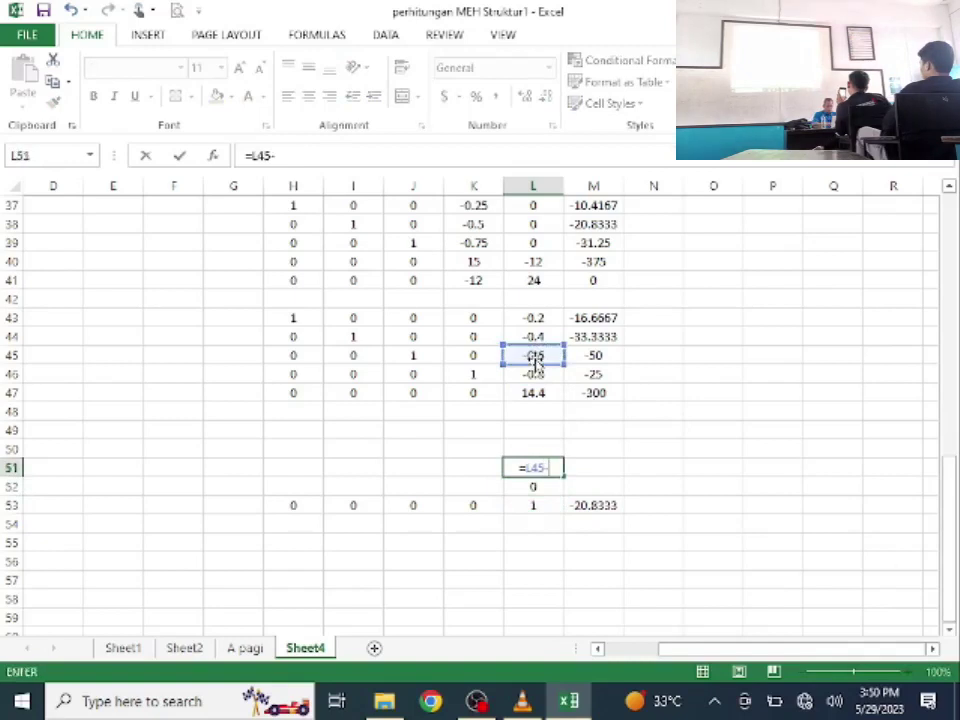
{"action": "left_click", "coordinate": [536, 509]}
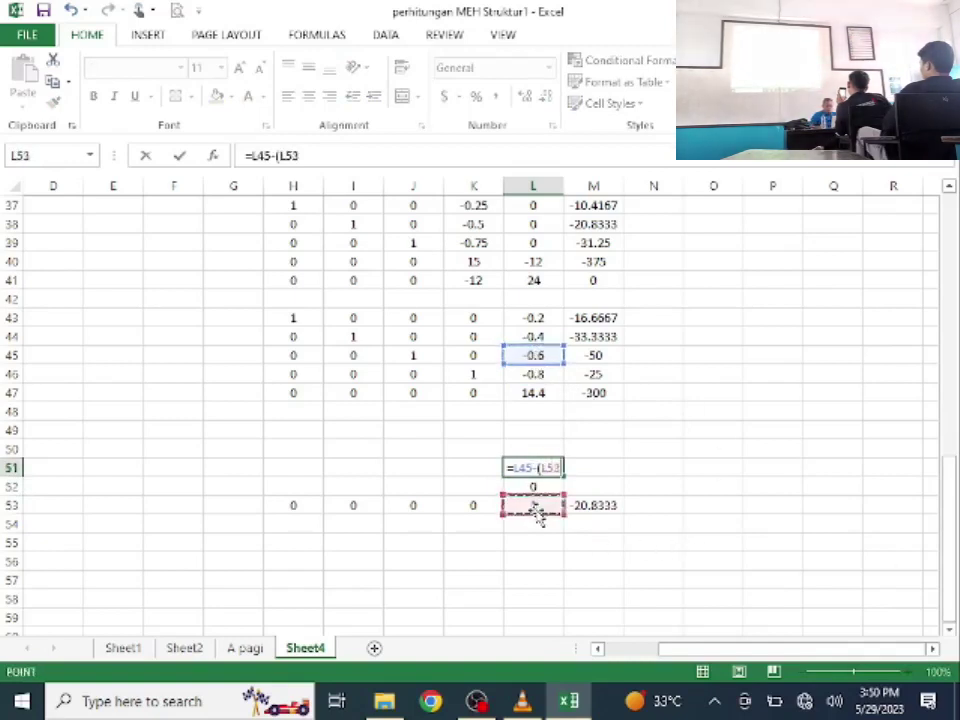
{"action": "type", "text": "*"}
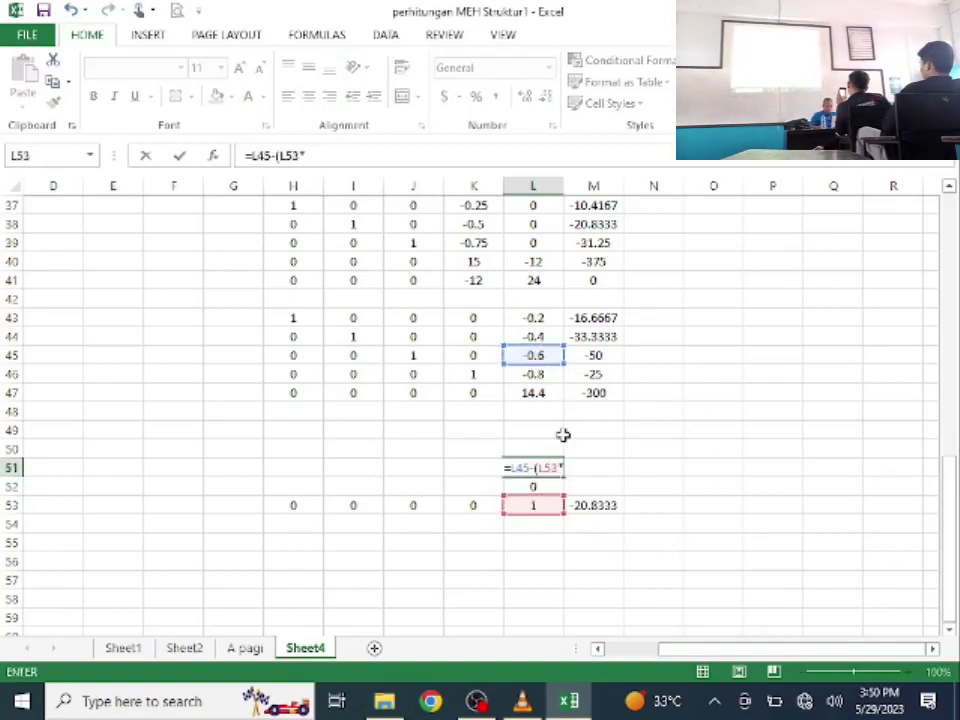
{"action": "left_click", "coordinate": [550, 357]}
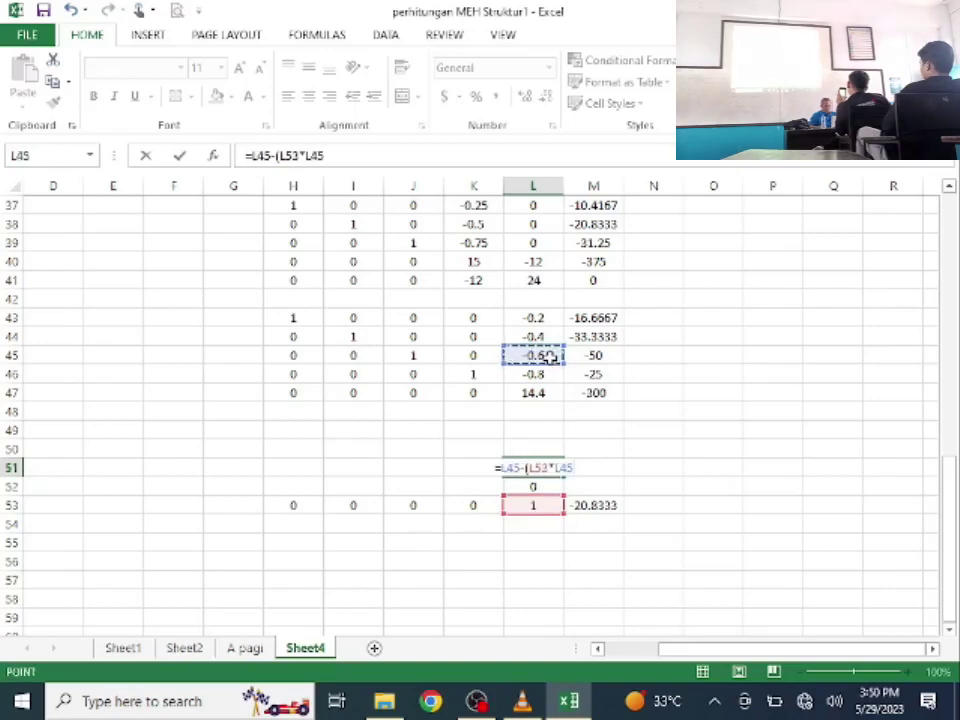
{"action": "key", "text": "F4"}
{"action": "type", "text": ")"}
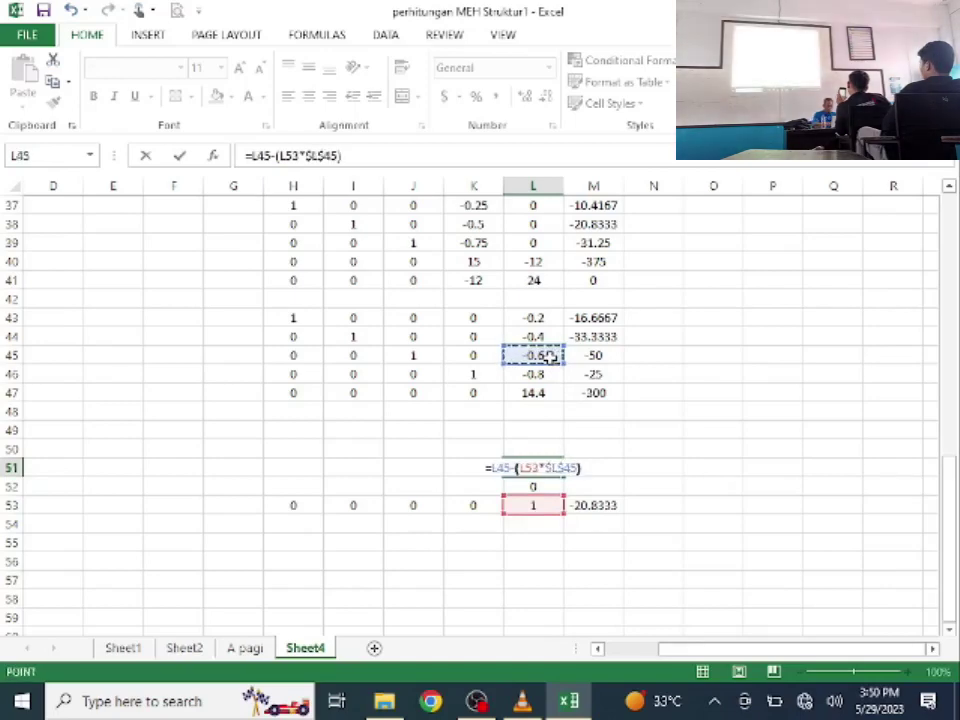
{"action": "key", "text": "Return"}
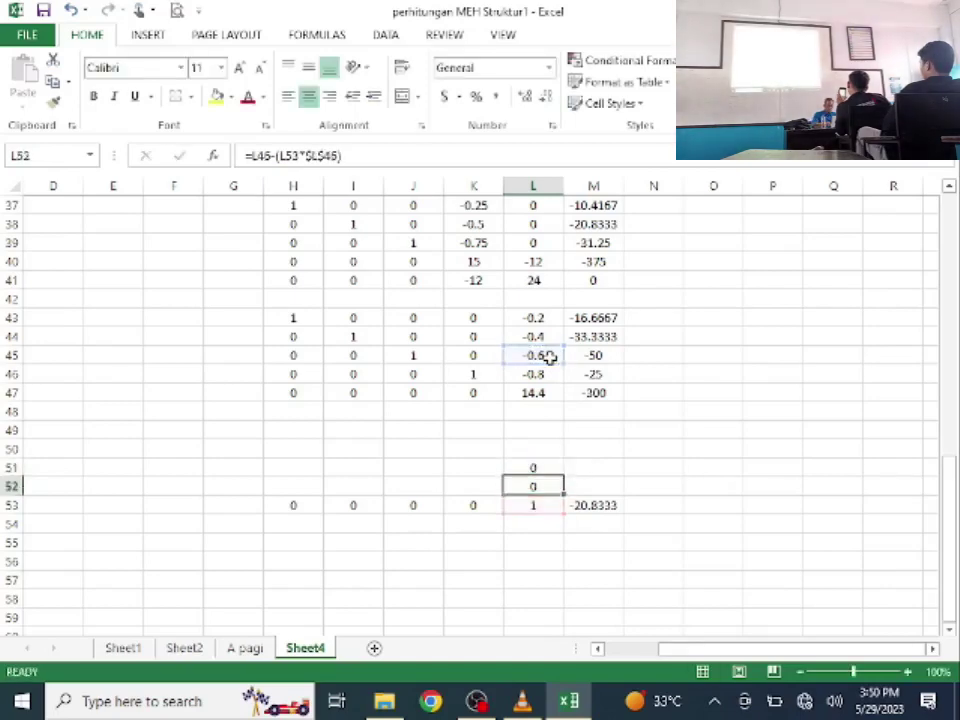
Step: Enter the second row's elimination formula =L44-(L53*$L$44) in L50
{"action": "left_click", "coordinate": [534, 455]}
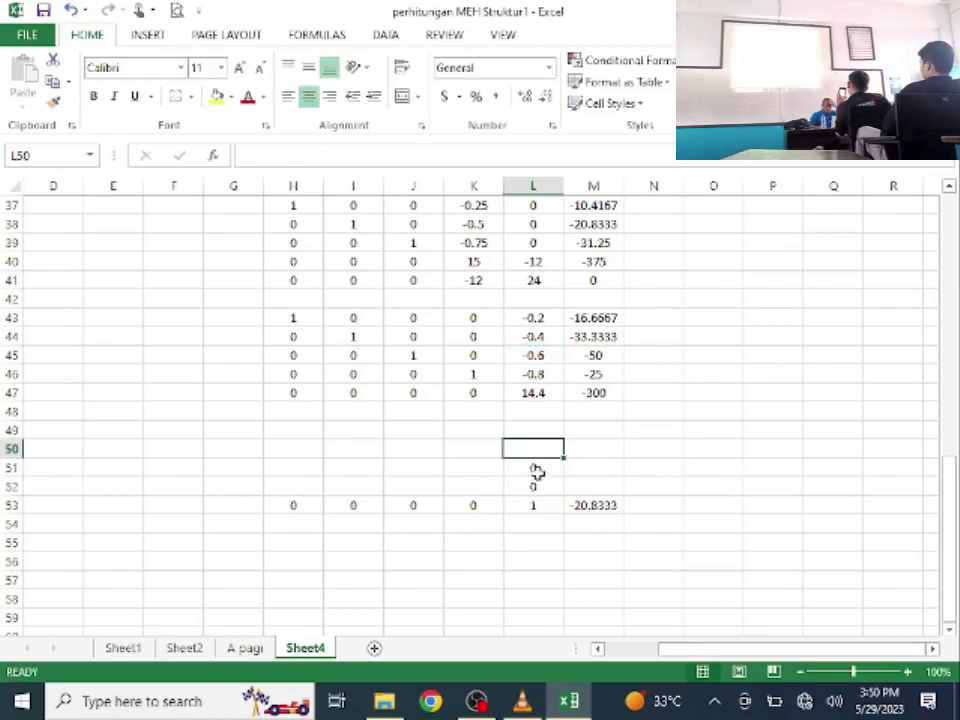
{"action": "type", "text": "="}
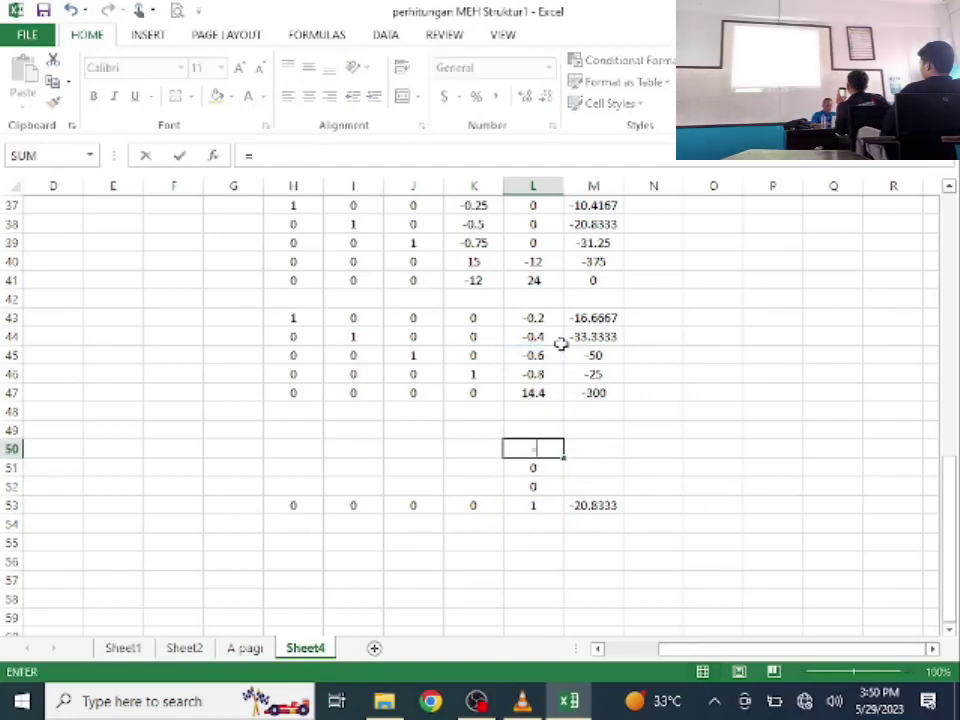
{"action": "left_click", "coordinate": [533, 336]}
{"action": "type", "text": "-"}
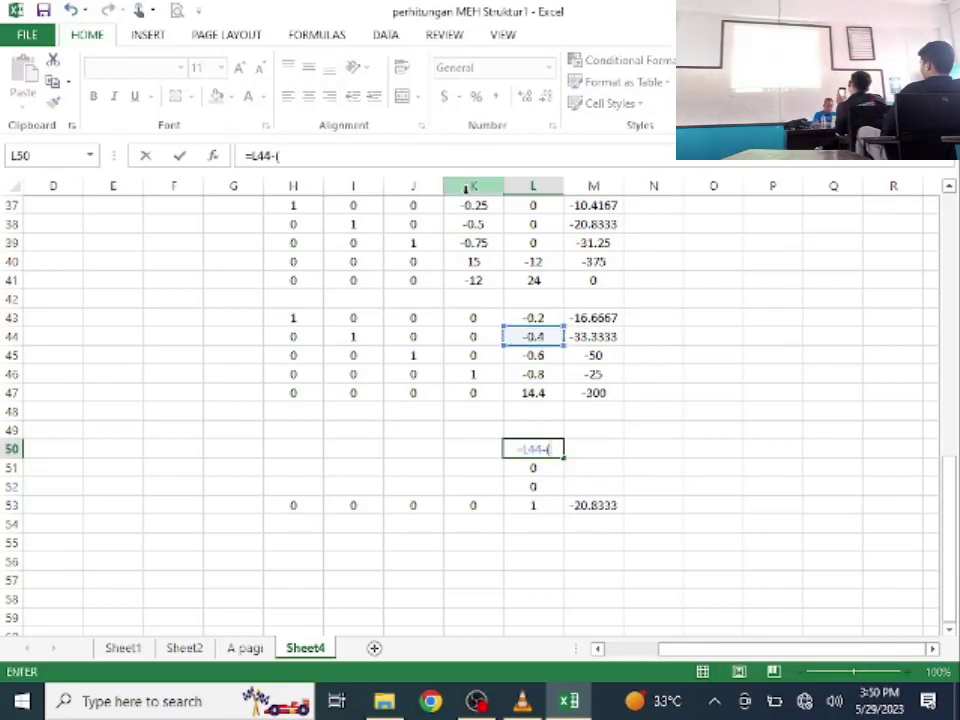
{"action": "type", "text": "("}
{"action": "left_click", "coordinate": [537, 503]}
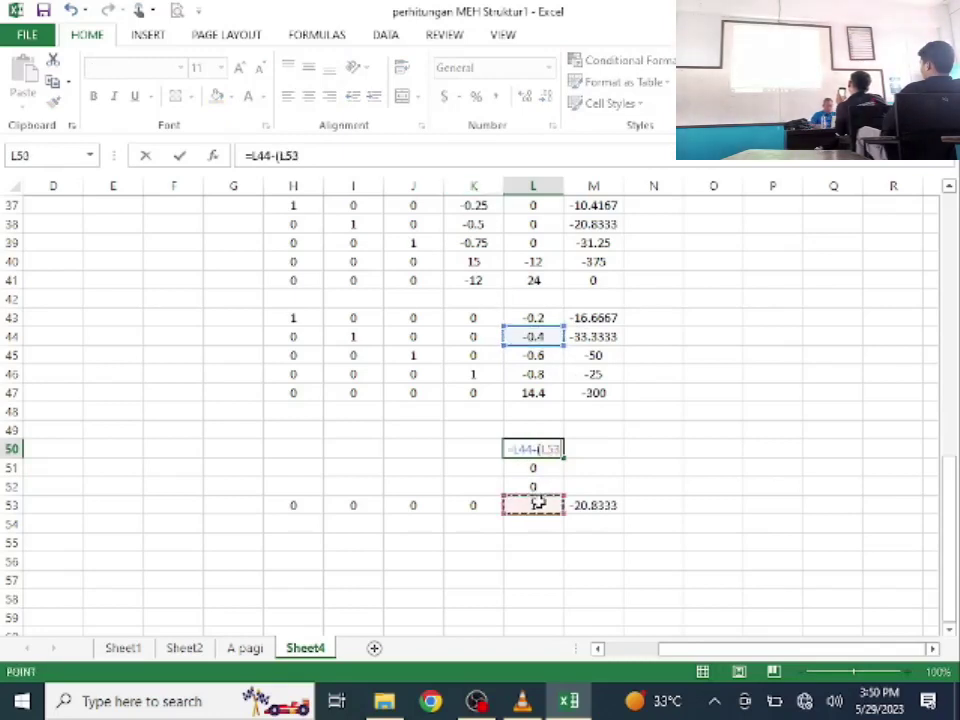
{"action": "type", "text": "*"}
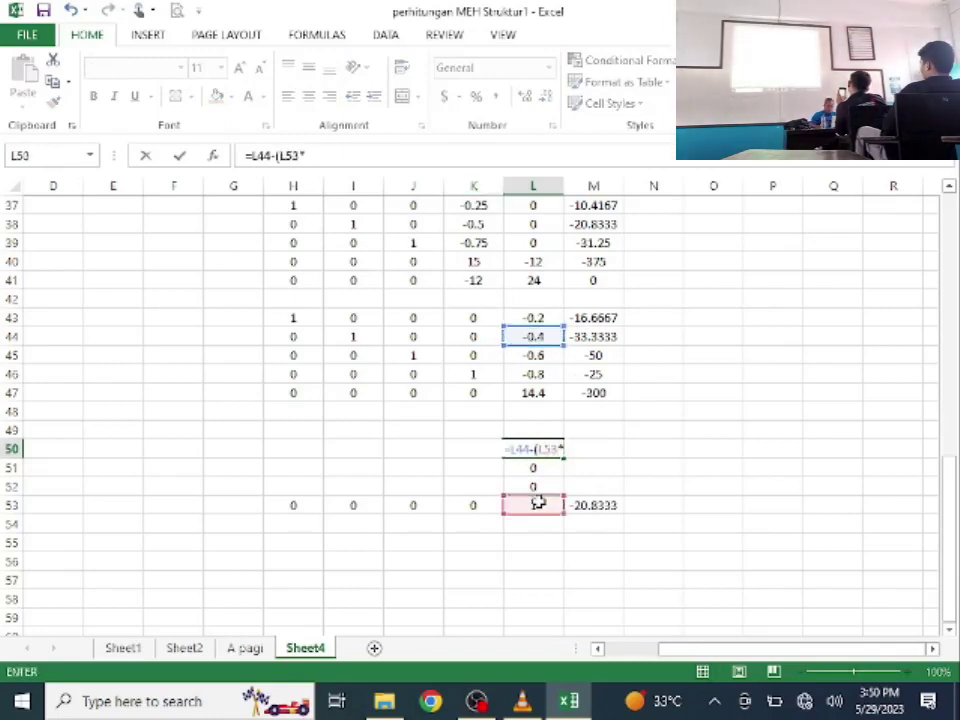
{"action": "left_click", "coordinate": [538, 336]}
{"action": "key", "text": "F4"}
{"action": "type", "text": ")"}
{"action": "key", "text": "Return"}
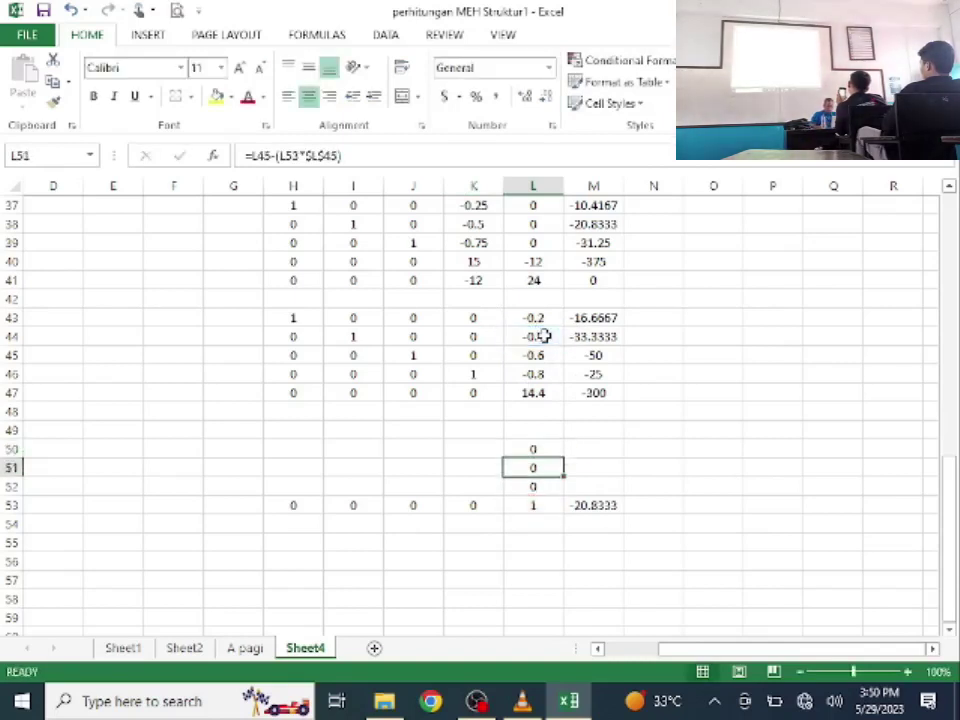
Step: Enter the first row's elimination formula =L43-(L53*$L$43) in L49
{"action": "left_click", "coordinate": [539, 428]}
{"action": "type", "text": "=-"}
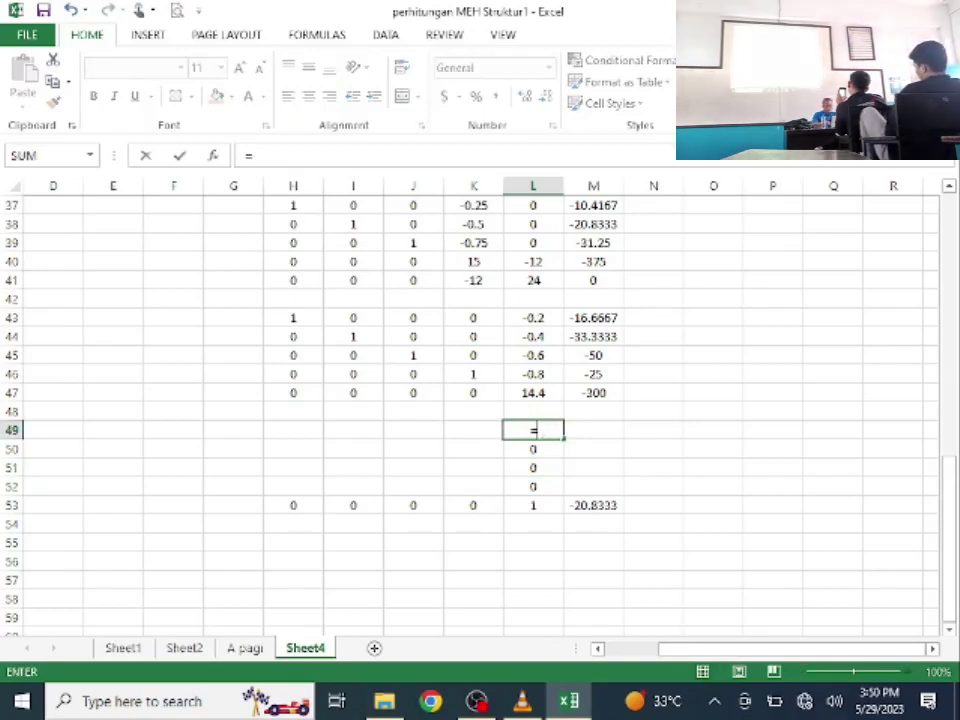
{"action": "left_click", "coordinate": [536, 315]}
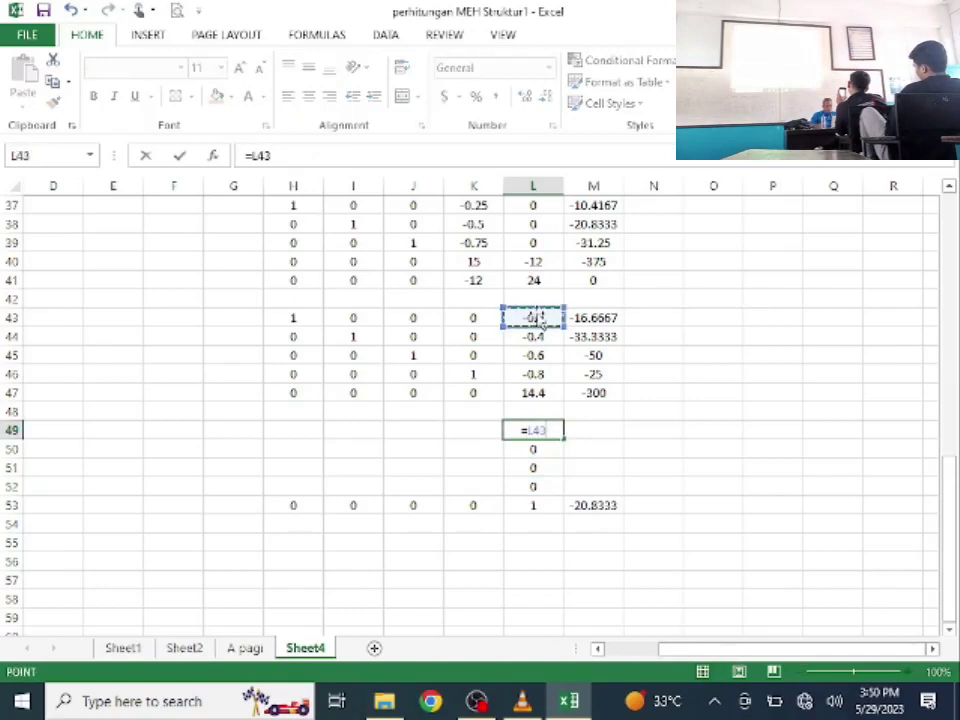
{"action": "left_click", "coordinate": [520, 508]}
{"action": "type", "text": "*"}
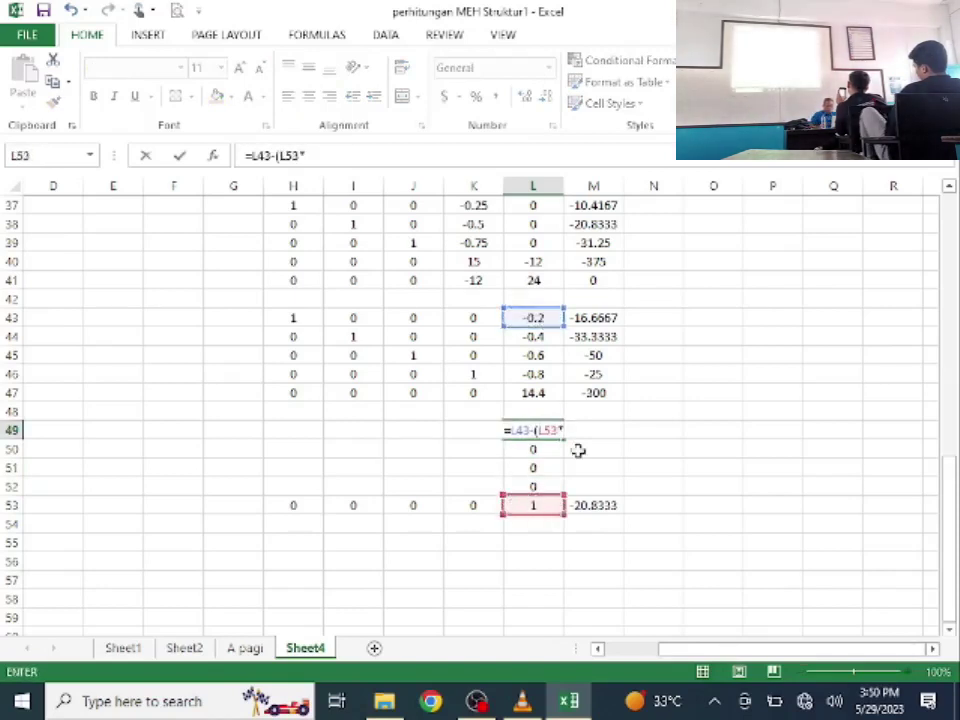
{"action": "left_click", "coordinate": [540, 316]}
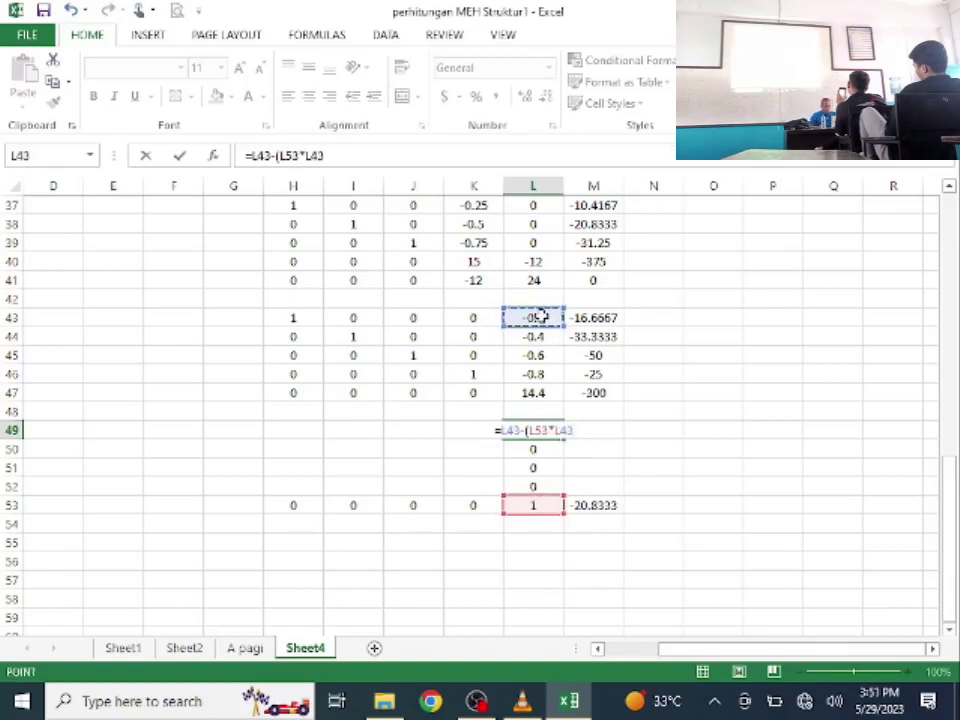
{"action": "key", "text": "F4"}
{"action": "type", "text": ")"}
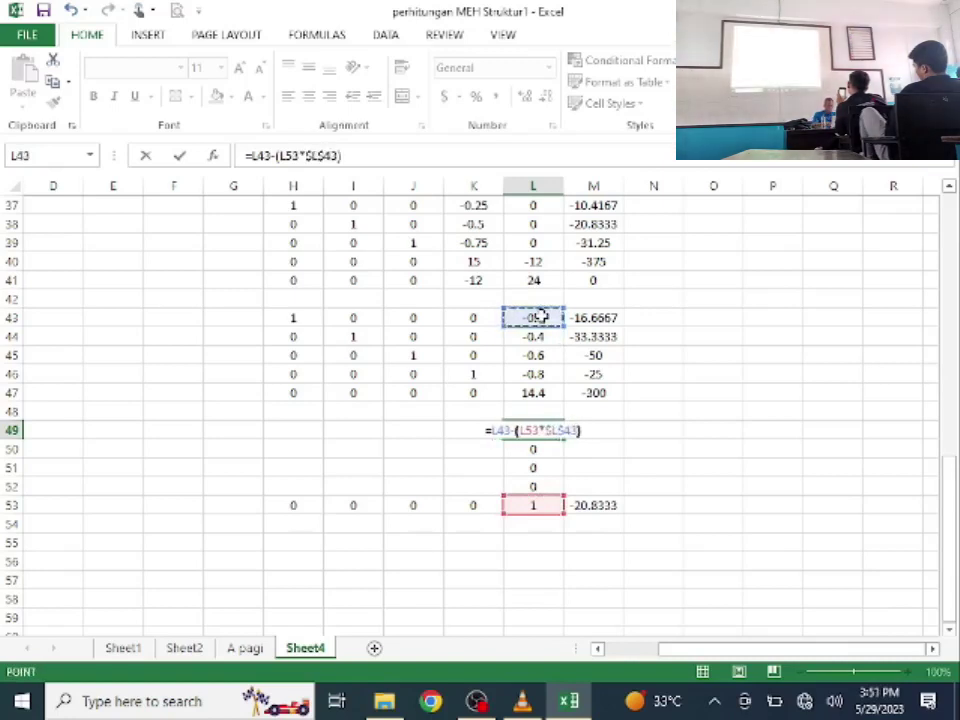
{"action": "key", "text": "Return"}
Step: Fill the elimination formulas in L49:L52 across rows 49 to 52 from column H to column M
{"action": "left_click_drag", "start_coordinate": [533, 430], "coordinate": [270, 509]}
{"action": "left_click_drag", "start_coordinate": [562, 497], "coordinate": [625, 500]}
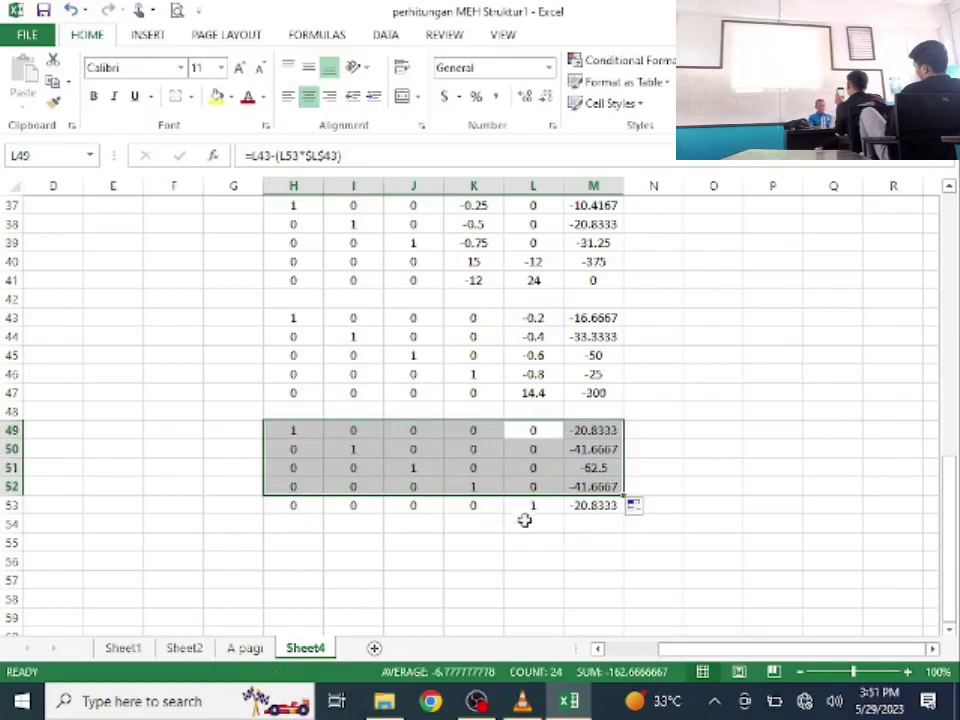
{"action": "left_click", "coordinate": [574, 521]}
Step: Copy the unknown labels x1 to x7 from N2:N8 of the global equation into I56:I62 below the final matrix
{"action": "scroll", "coordinate": [559, 497], "scroll_direction": "down", "scroll_amount": 1}
{"action": "scroll", "coordinate": [533, 486], "scroll_direction": "up", "scroll_amount": 8}
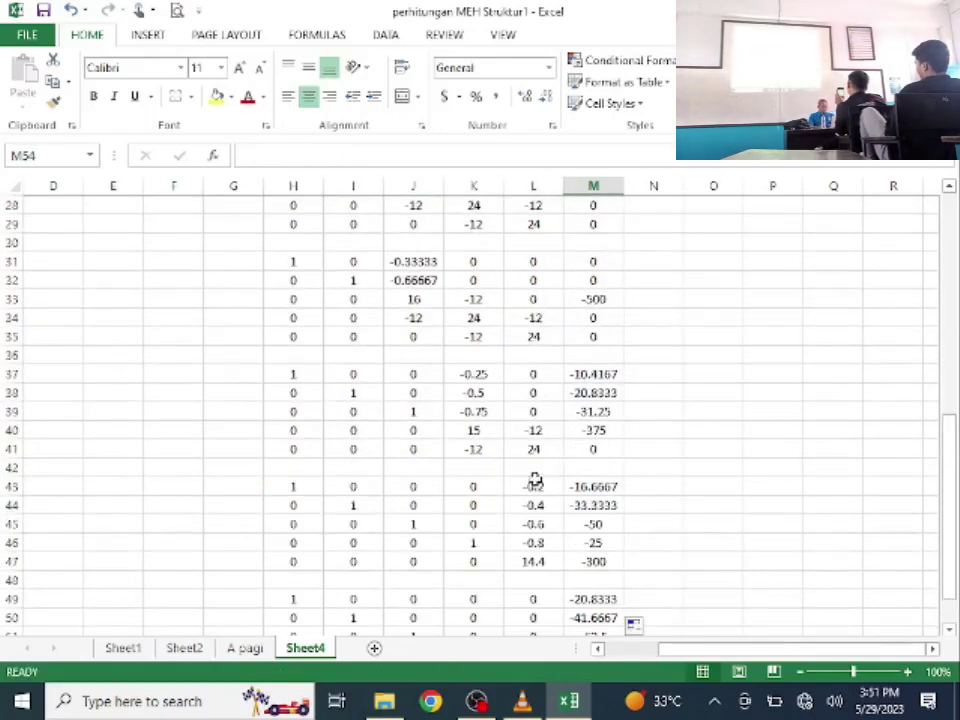
{"action": "scroll", "coordinate": [306, 403], "scroll_direction": "up", "scroll_amount": 4}
{"action": "scroll", "coordinate": [276, 399], "scroll_direction": "down", "scroll_amount": 9}
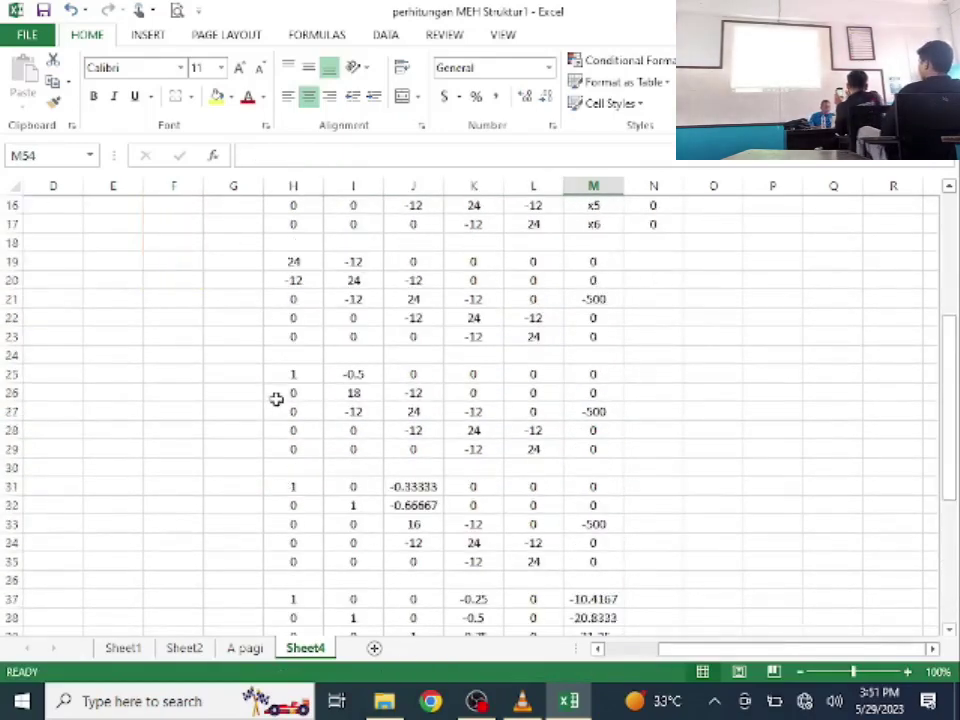
{"action": "scroll", "coordinate": [292, 382], "scroll_direction": "down", "scroll_amount": 6}
{"action": "scroll", "coordinate": [298, 386], "scroll_direction": "up", "scroll_amount": 2}
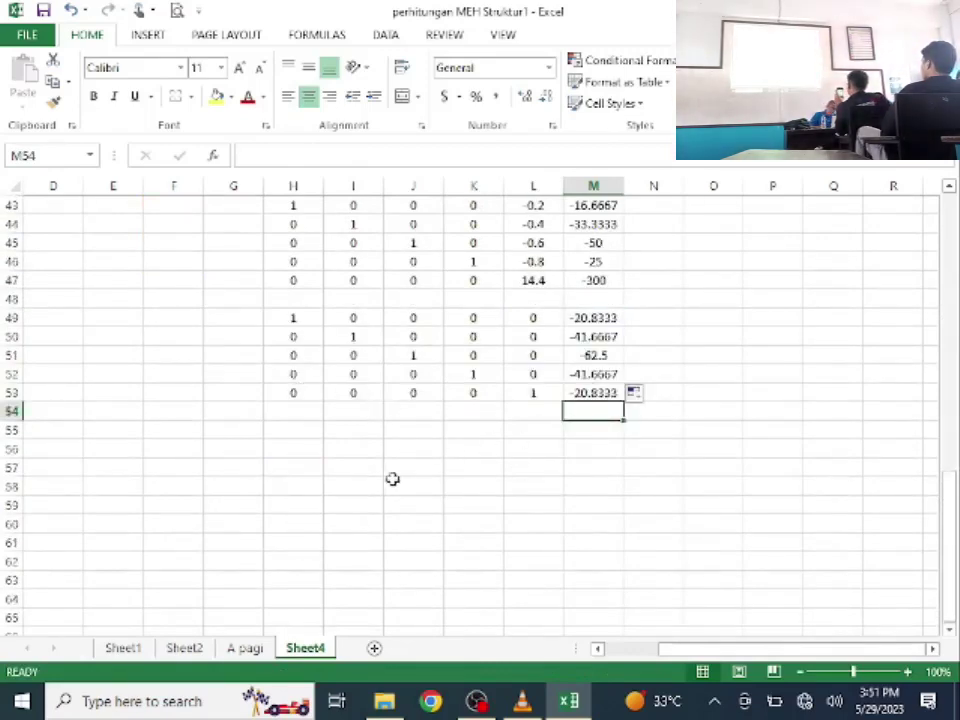
{"action": "left_click", "coordinate": [373, 452]}
{"action": "scroll", "coordinate": [507, 422], "scroll_direction": "up", "scroll_amount": 14}
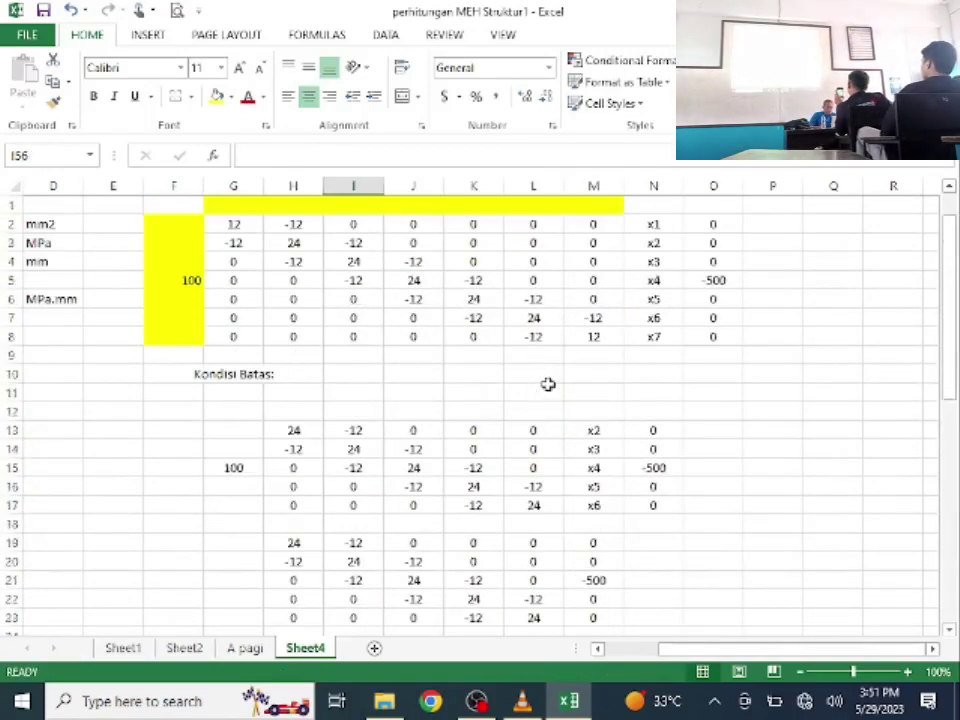
{"action": "left_click_drag", "start_coordinate": [667, 231], "coordinate": [669, 336]}
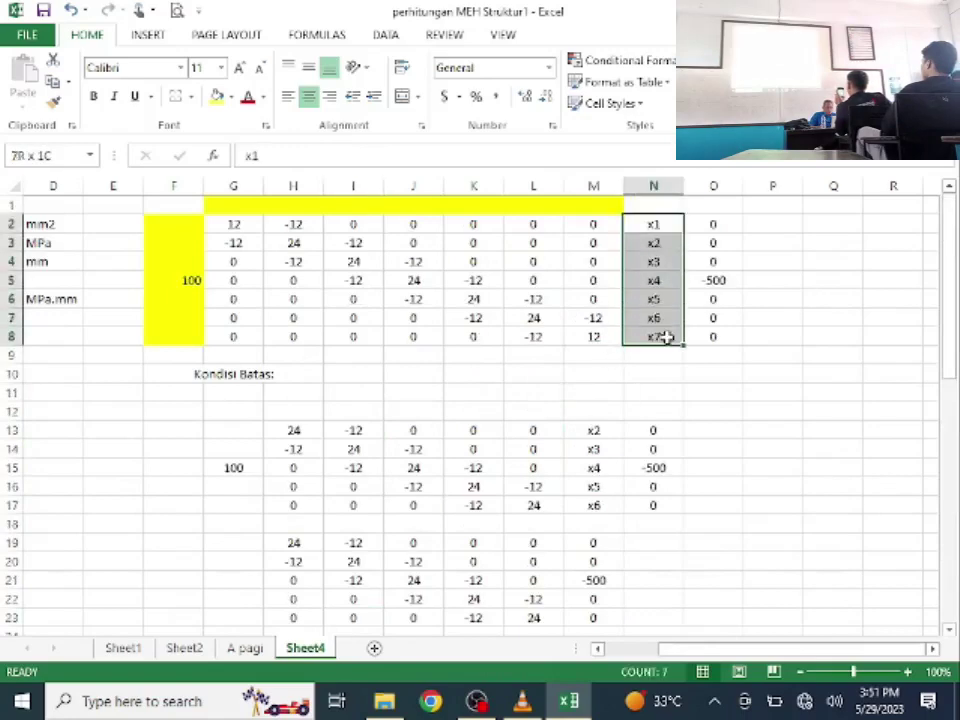
{"action": "key", "text": "ctrl+c"}
{"action": "scroll", "coordinate": [690, 355], "scroll_direction": "down", "scroll_amount": 15}
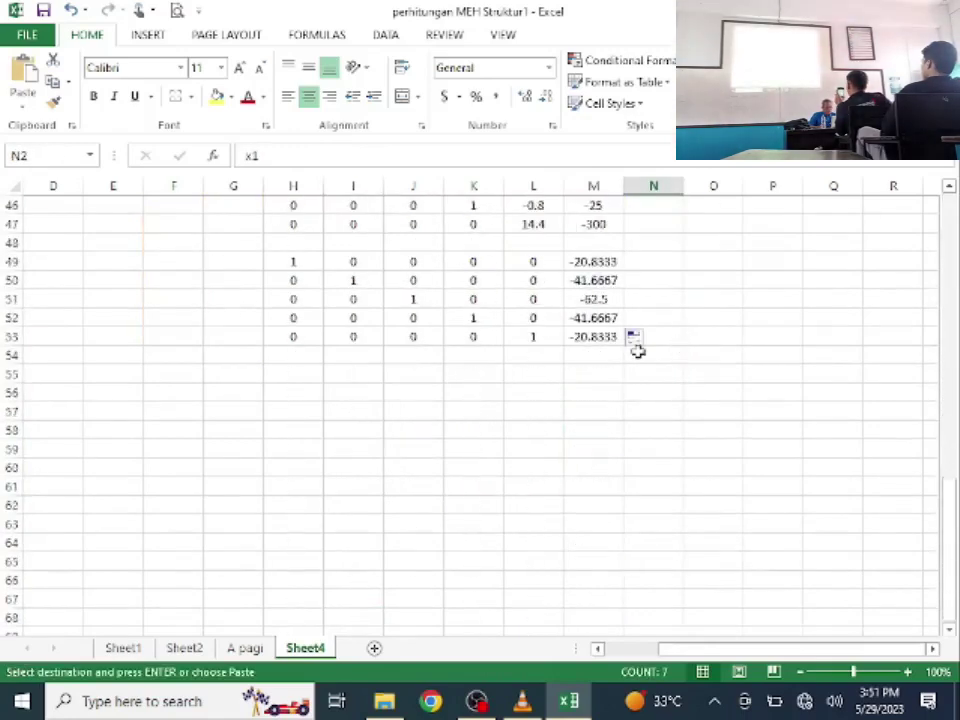
{"action": "left_click", "coordinate": [370, 388]}
{"action": "key", "text": "ctrl+v"}
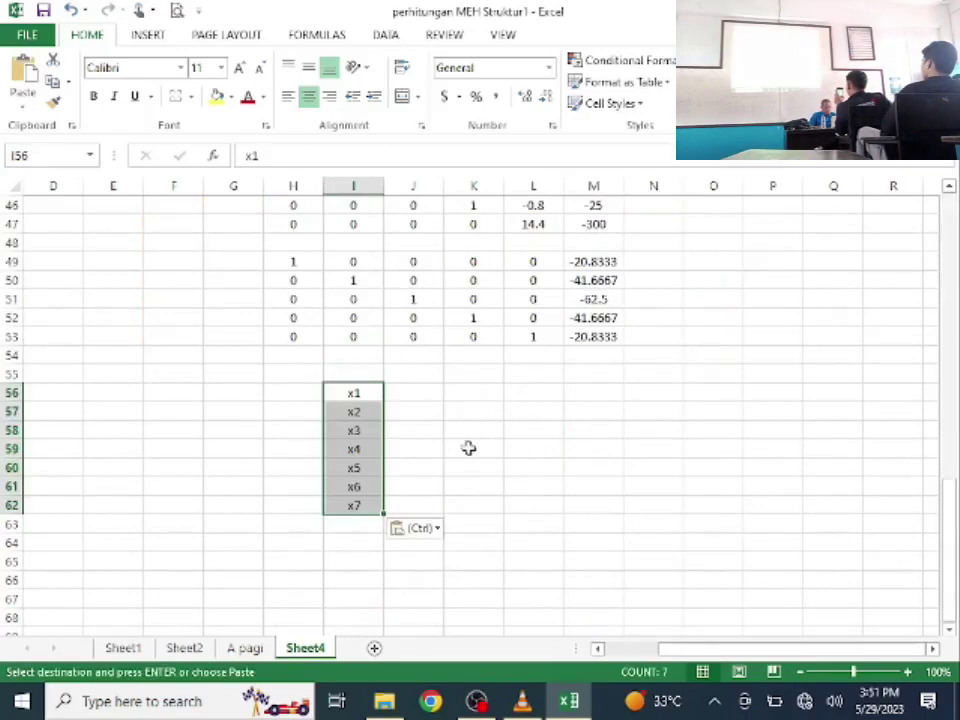
Step: Calculate x2 in J57 with =M49/$G$15 and fill the formula down to J61 for x3 to x6
{"action": "left_click", "coordinate": [407, 413]}
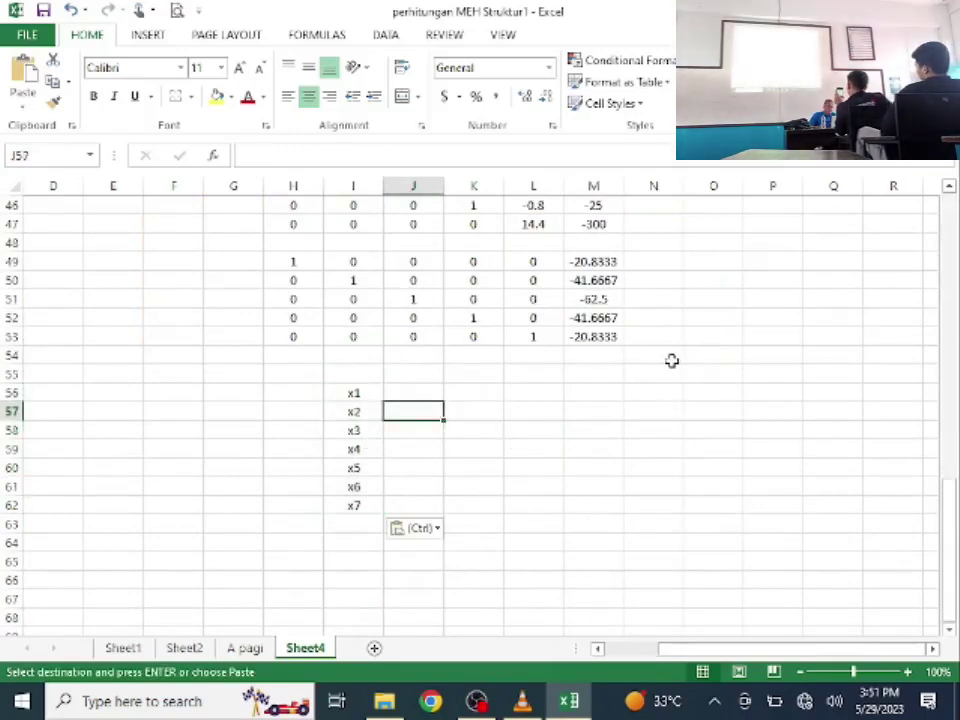
{"action": "scroll", "coordinate": [672, 360], "scroll_direction": "up", "scroll_amount": 3}
{"action": "scroll", "coordinate": [672, 360], "scroll_direction": "down", "scroll_amount": 3}
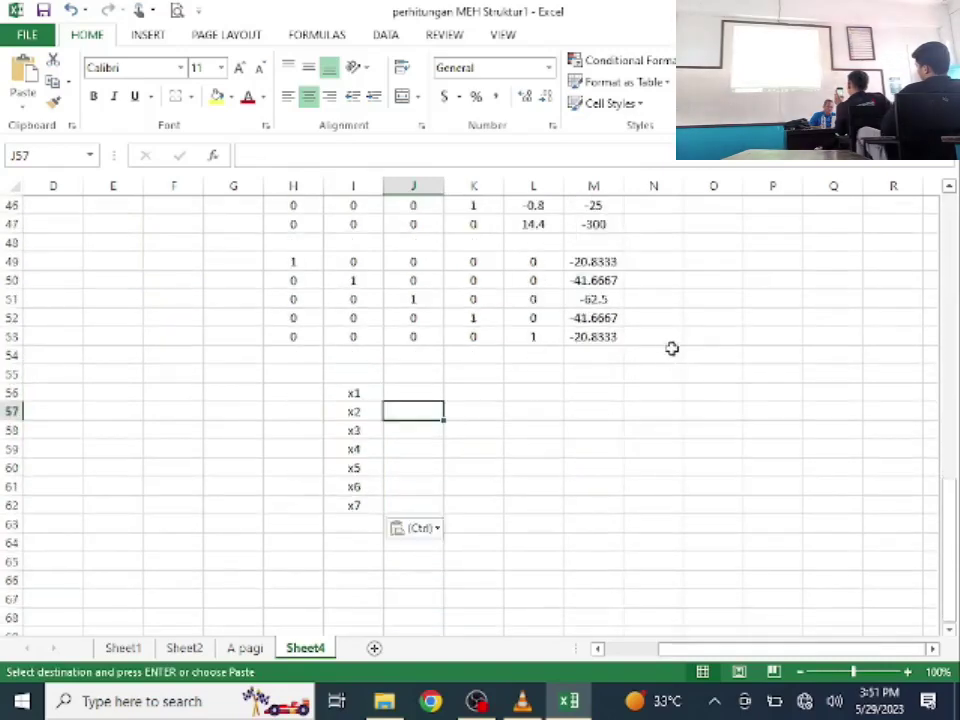
{"action": "type", "text": "="}
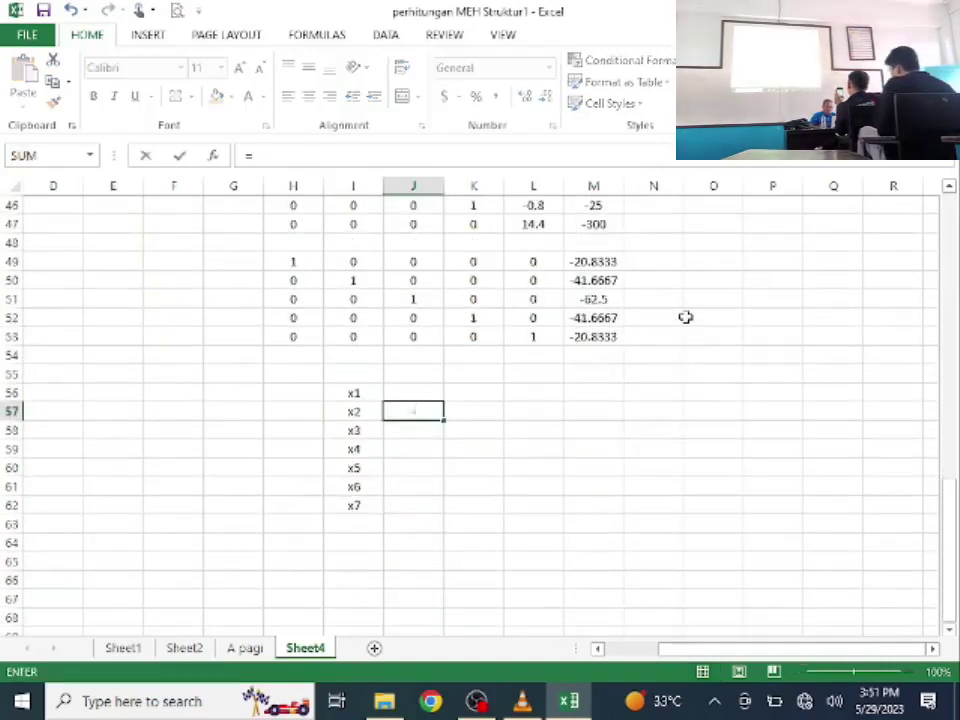
{"action": "left_click", "coordinate": [600, 261]}
{"action": "type", "text": "/"}
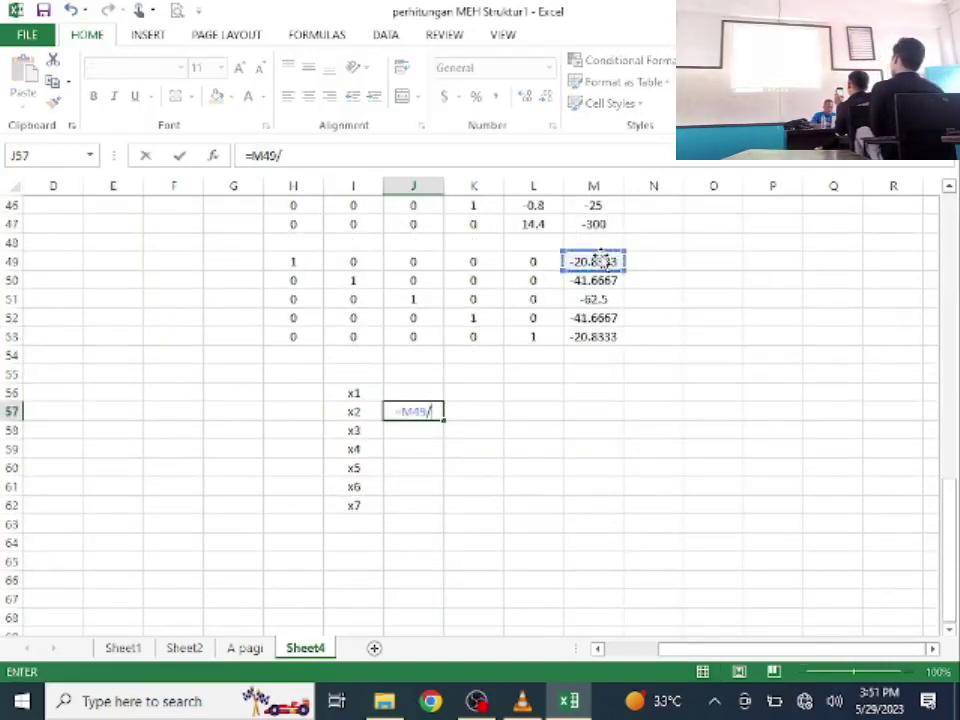
{"action": "scroll", "coordinate": [397, 306], "scroll_direction": "up", "scroll_amount": 2}
{"action": "scroll", "coordinate": [397, 306], "scroll_direction": "up", "scroll_amount": 11}
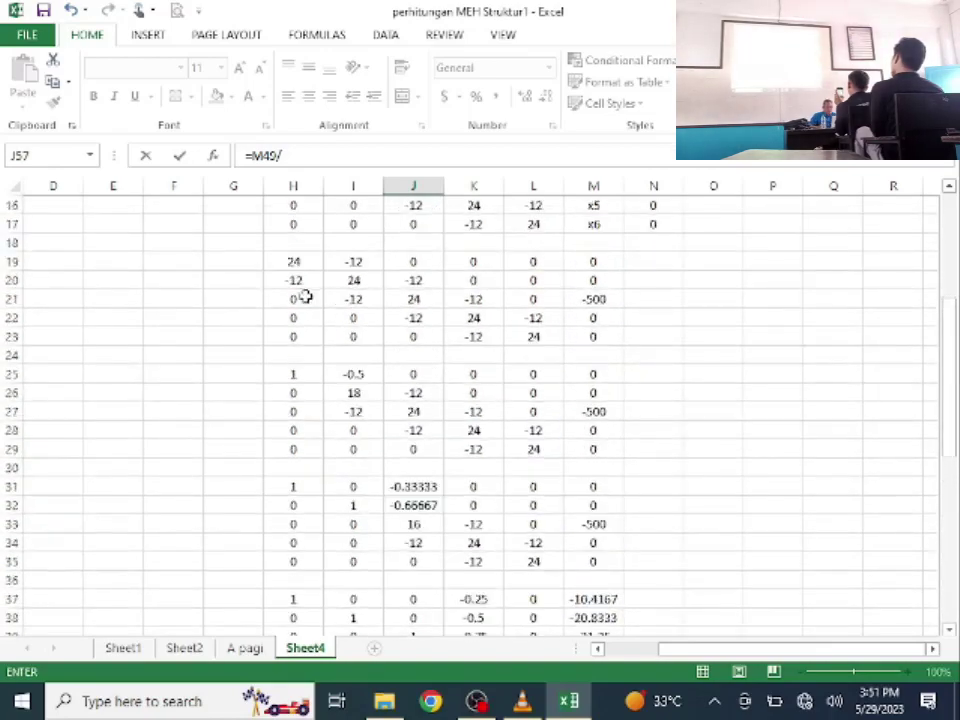
{"action": "left_click", "coordinate": [225, 352]}
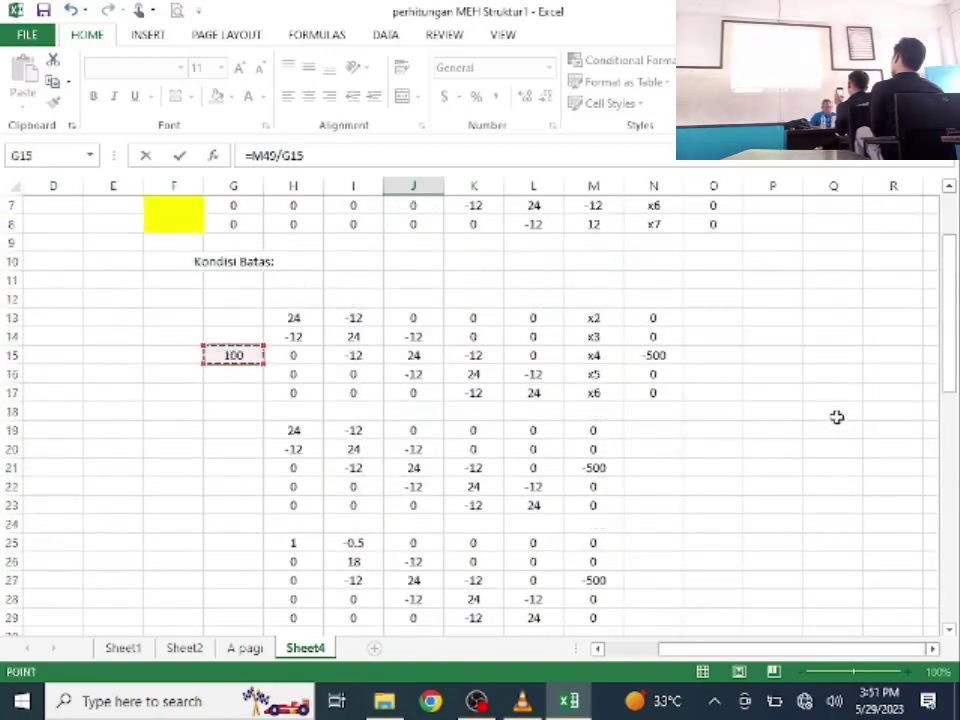
{"action": "key", "text": "F4"}
{"action": "scroll", "coordinate": [837, 417], "scroll_direction": "down", "scroll_amount": 13}
{"action": "key", "text": "Return"}
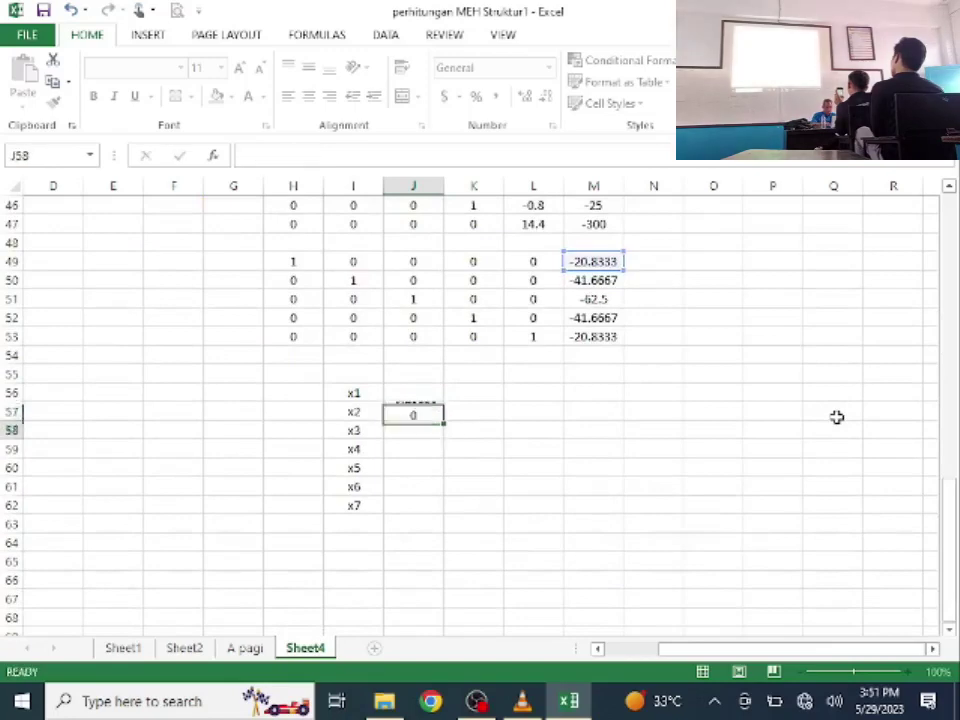
{"action": "left_click", "coordinate": [419, 412]}
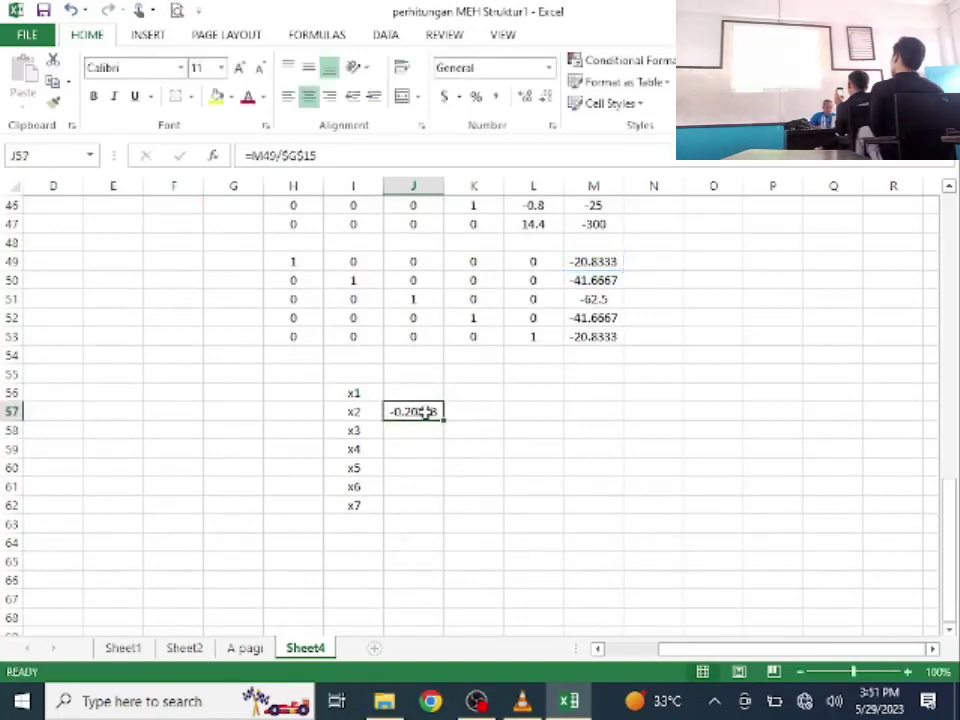
{"action": "left_click_drag", "start_coordinate": [441, 419], "coordinate": [431, 490]}
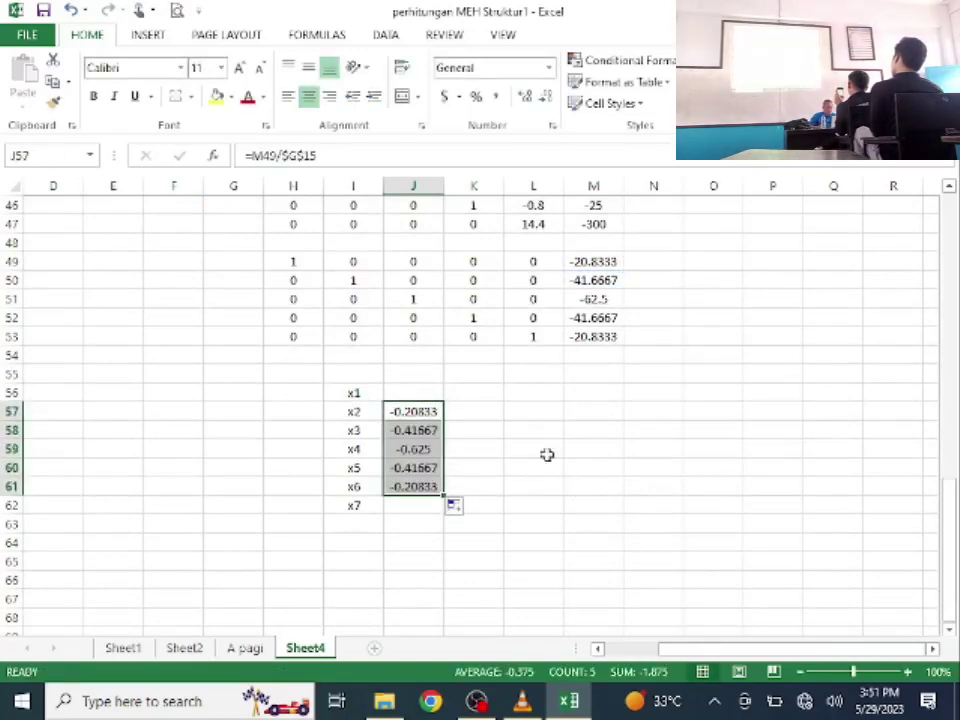
Step: Enter the boundary values 0 for x1 in J56 and 0 for x7 in J62
{"action": "left_click", "coordinate": [416, 379]}
{"action": "left_click", "coordinate": [421, 393]}
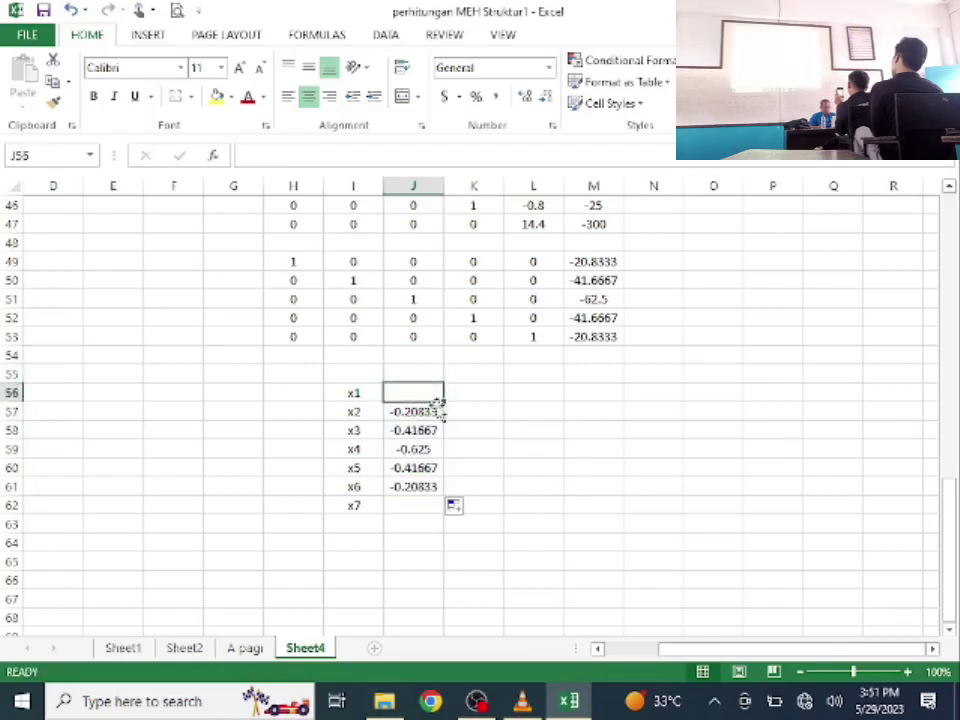
{"action": "type", "text": "0"}
{"action": "left_click", "coordinate": [426, 503]}
{"action": "type", "text": "0"}
{"action": "left_click", "coordinate": [489, 500]}
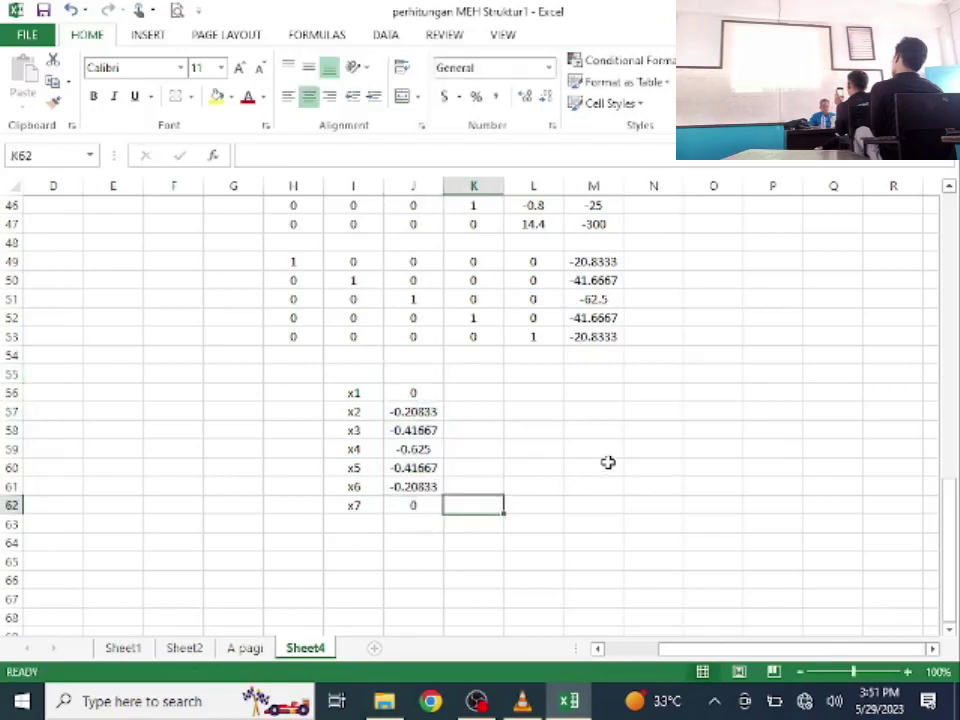